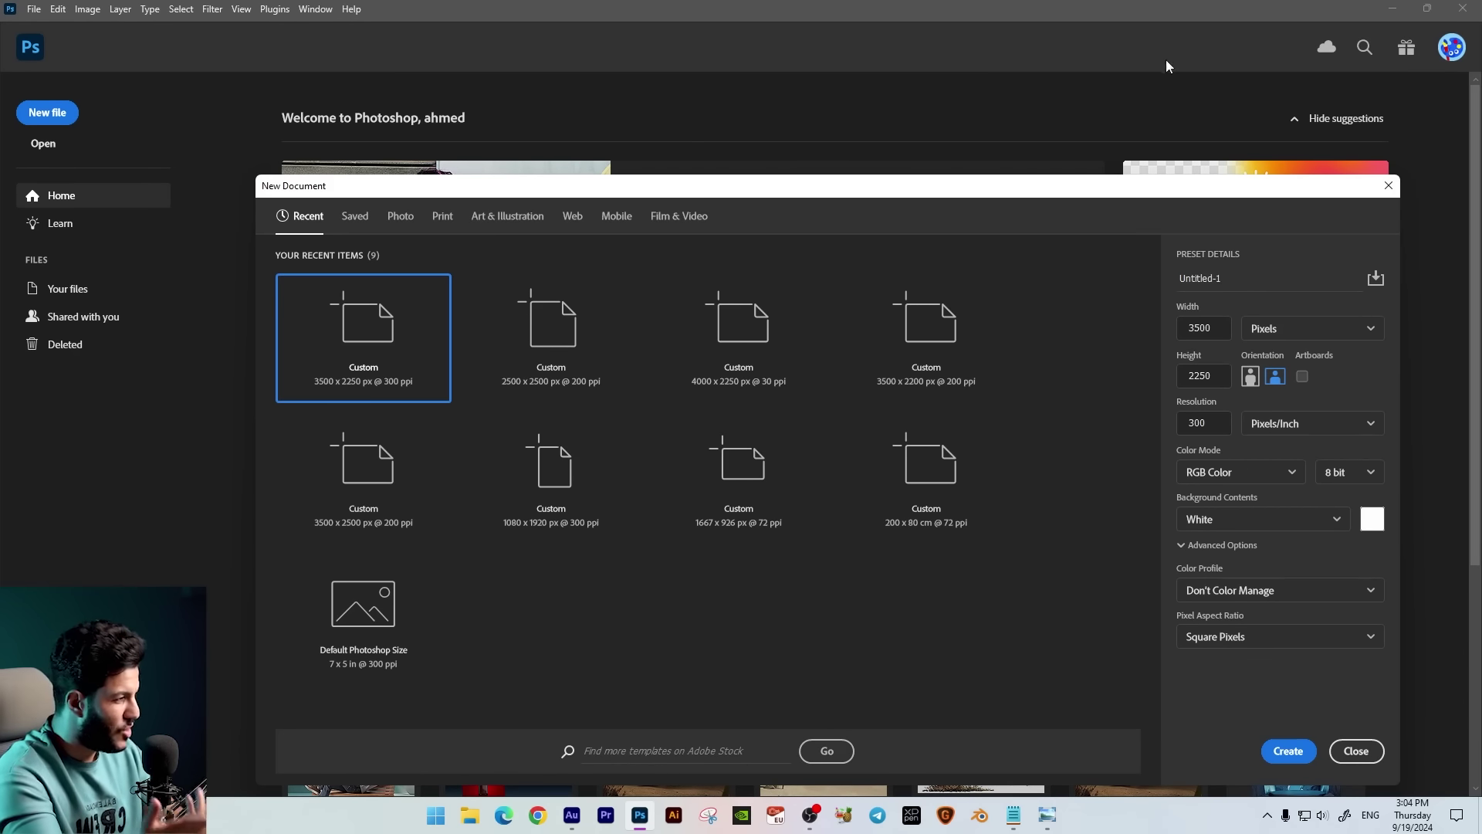
# Enter width 2000 and height 2800 pixels and create the new document.
pyautogui.doubleClick(1208, 331)
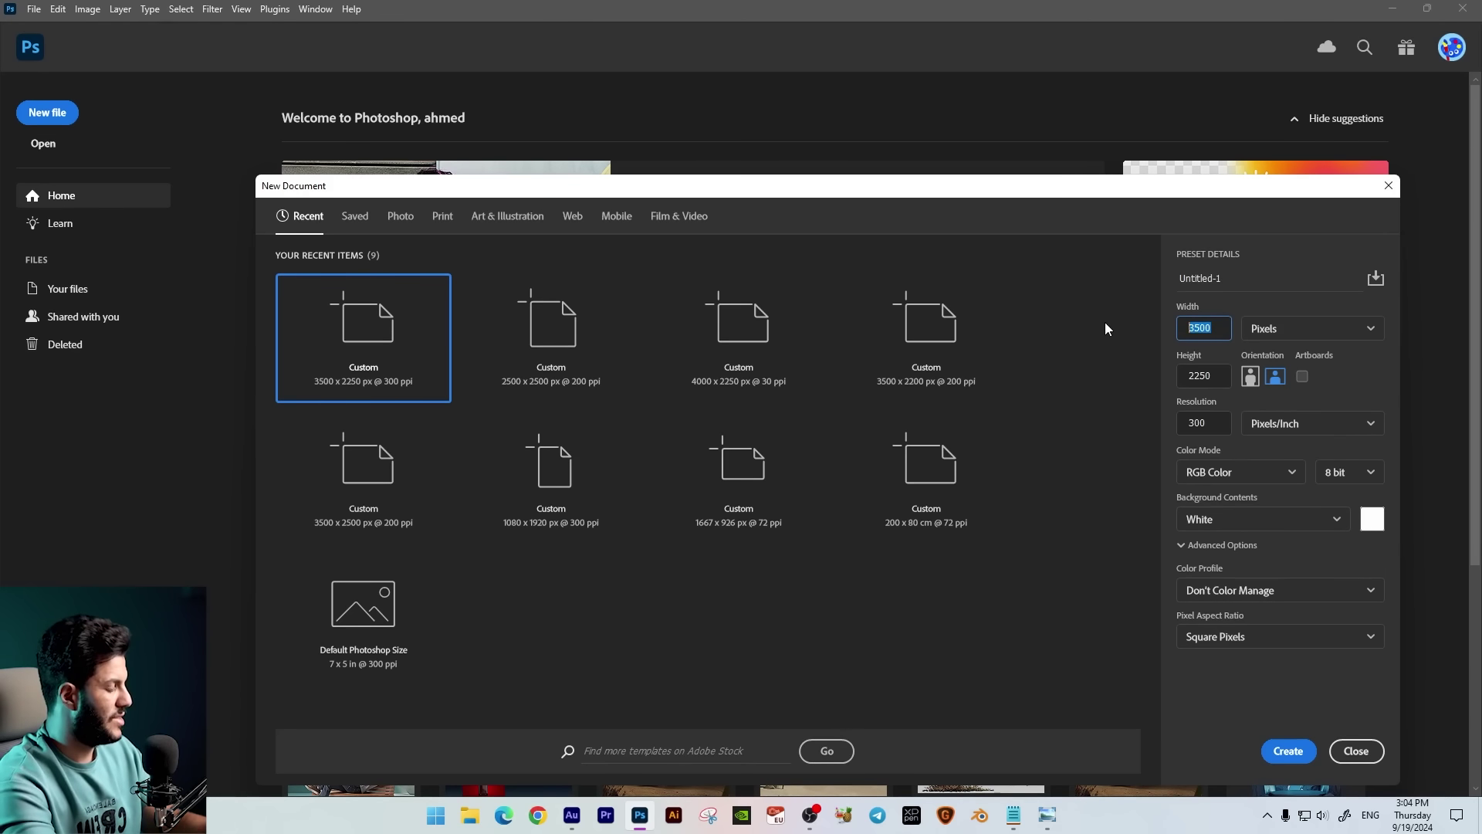
pyautogui.write('2000')
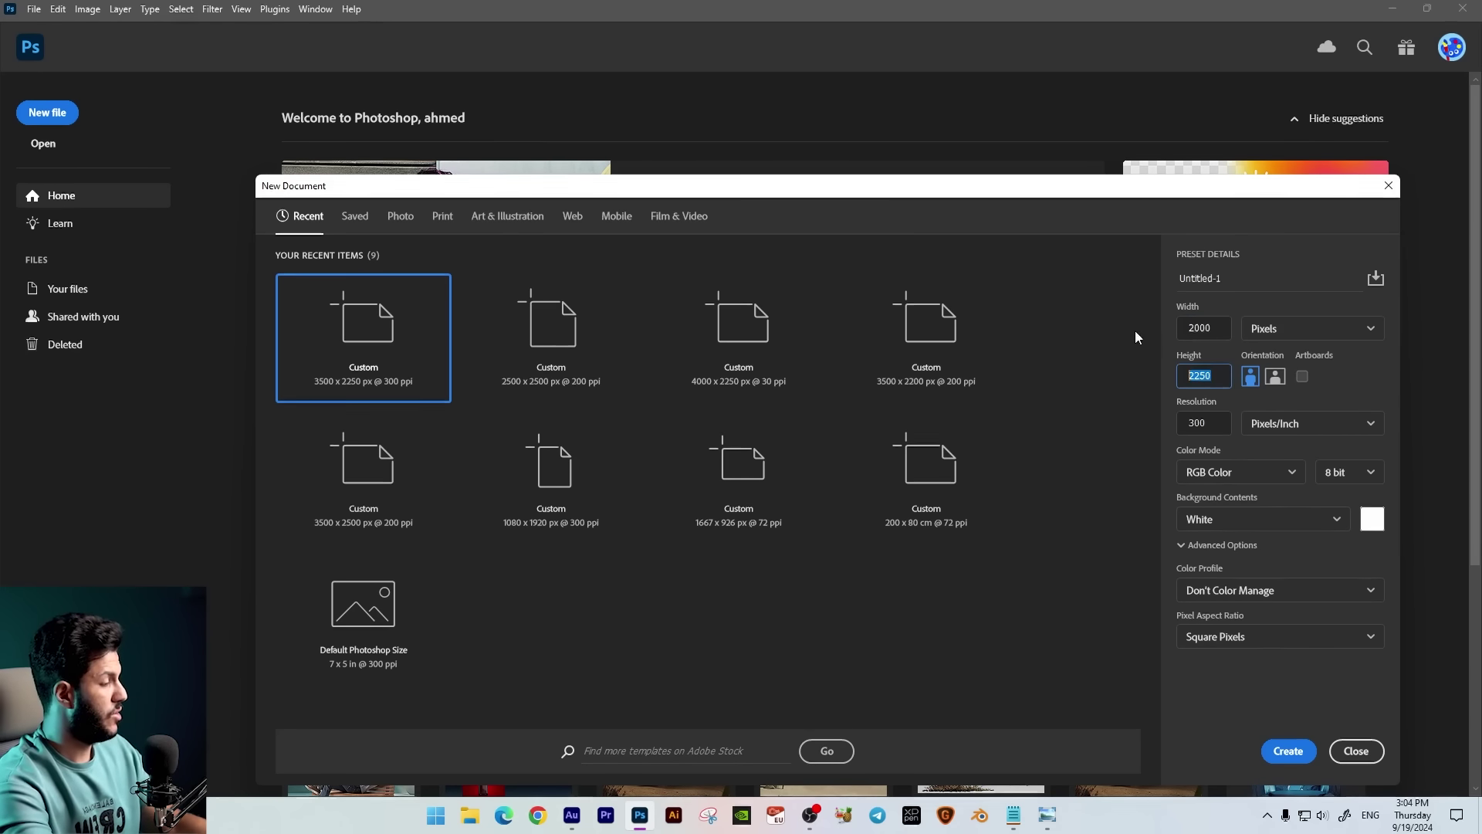
pyautogui.press('Tab')
pyautogui.write('2800')
pyautogui.press('Return')
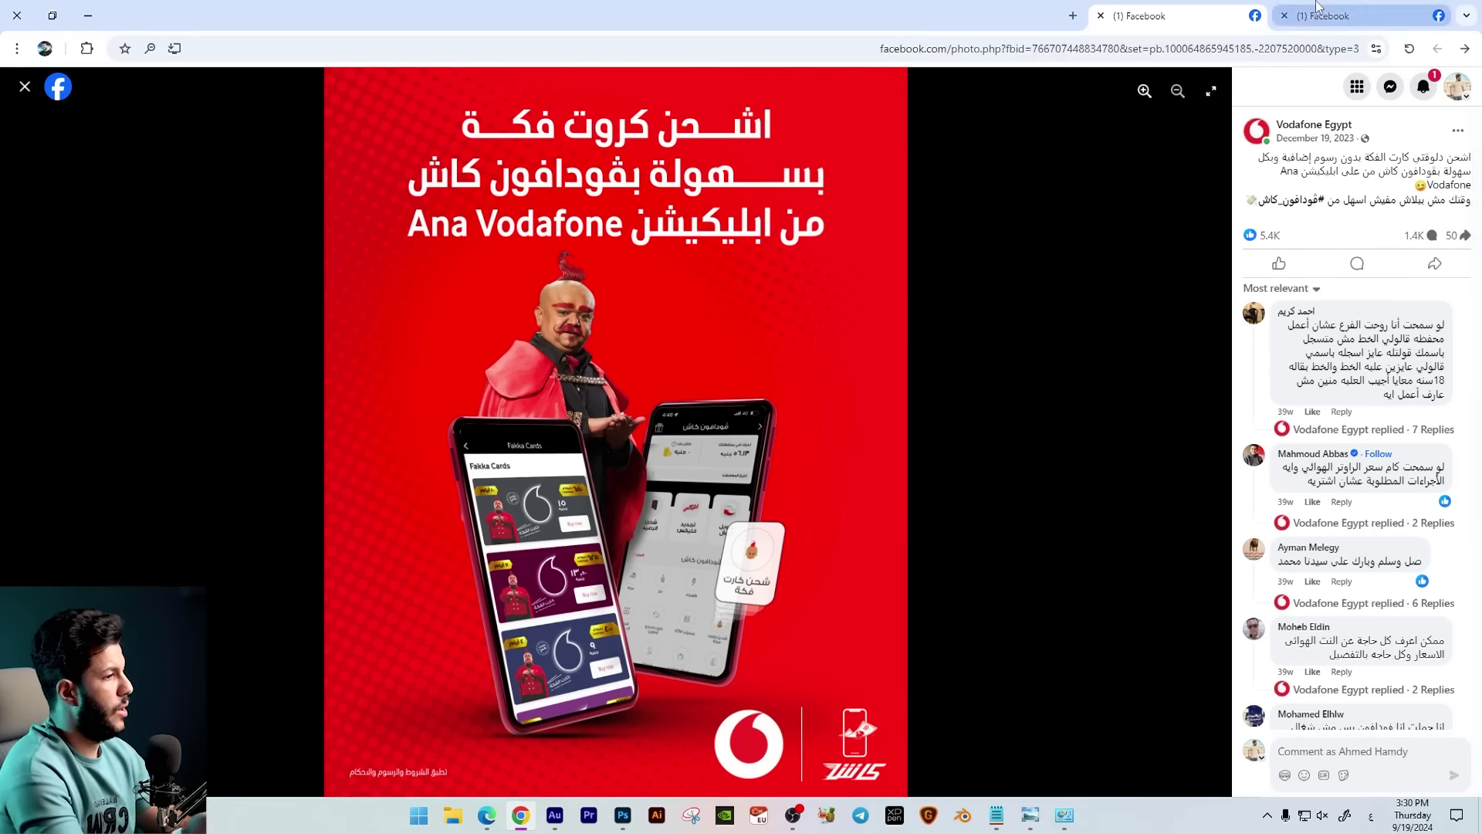
# Browse the Vodafone and other telecom ad photos on Facebook, then return to Photoshop.
pyautogui.press('Right')
pyautogui.press('Left')
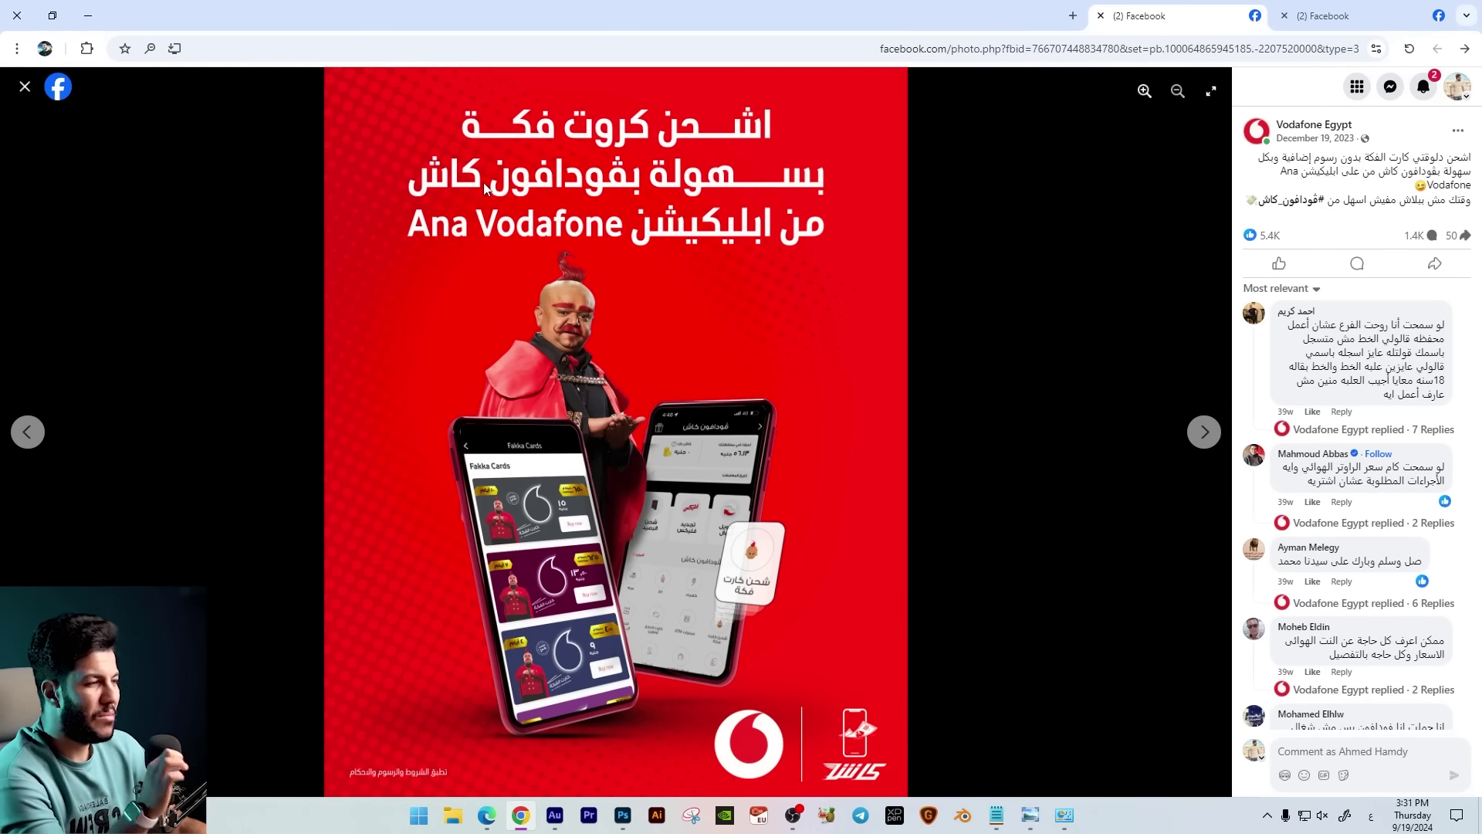
pyautogui.hotkey('ctrl', 'Tab')
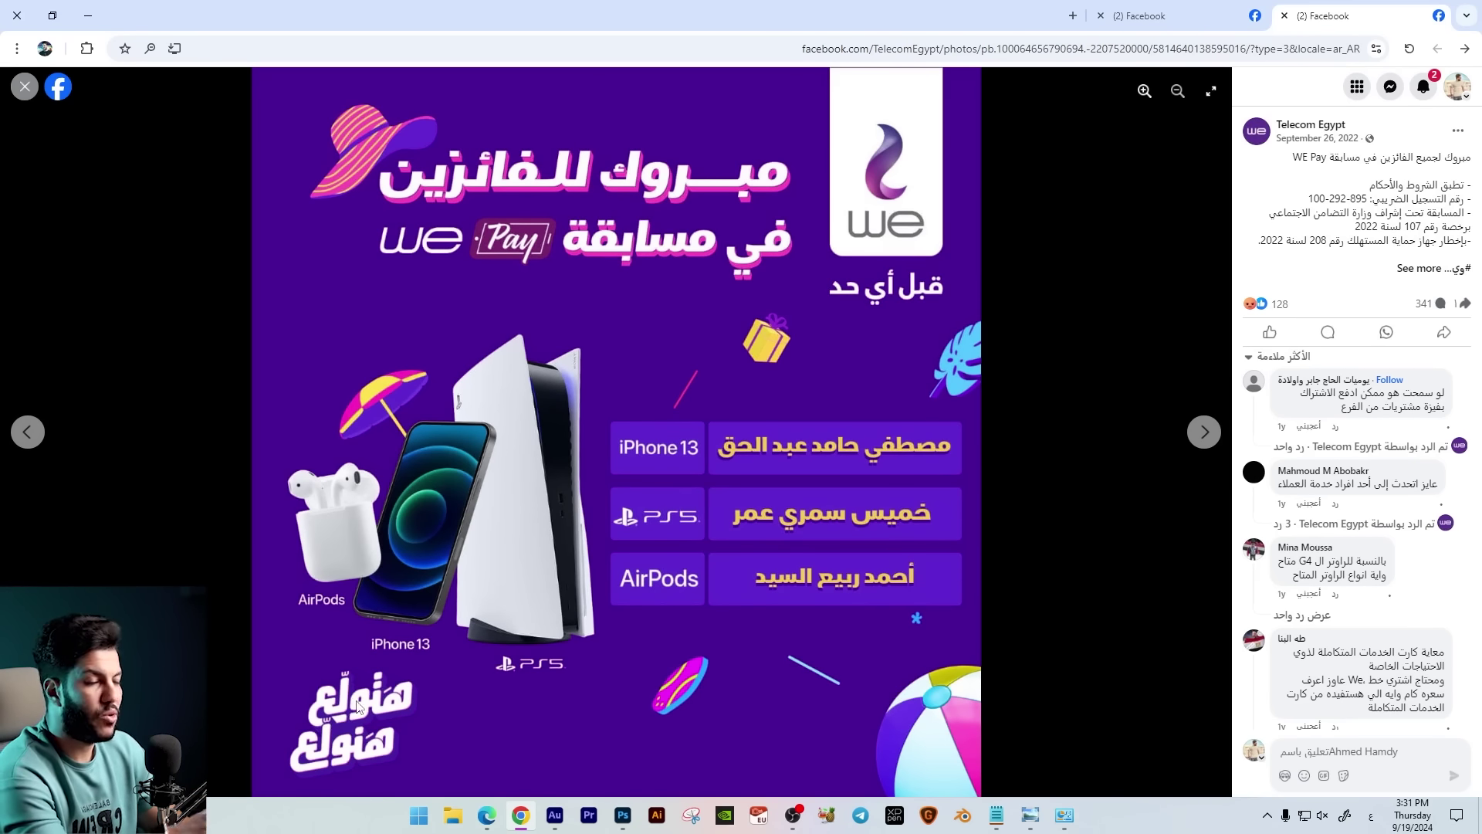
pyautogui.press('Left')
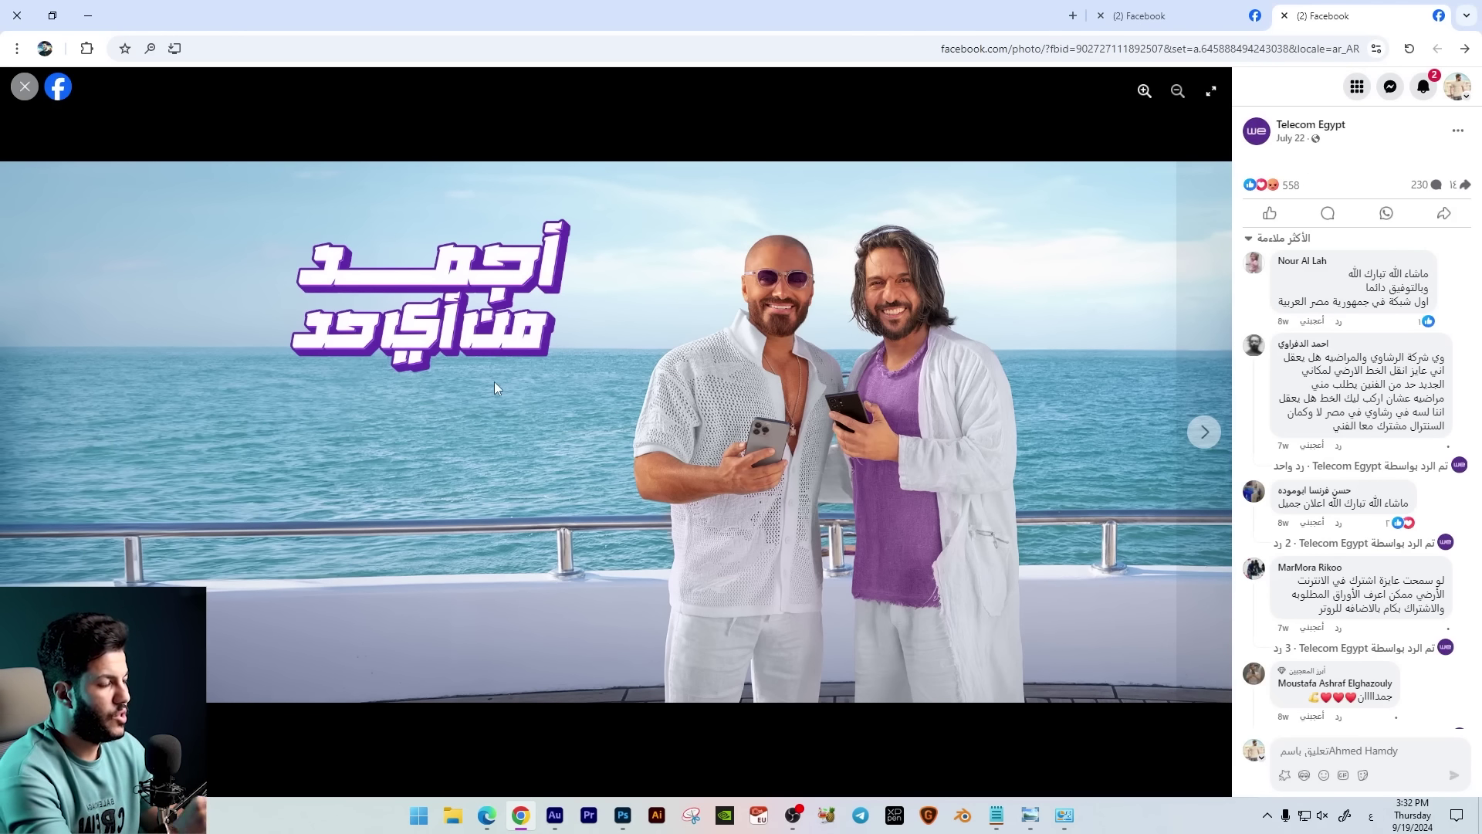
pyautogui.click(623, 814)
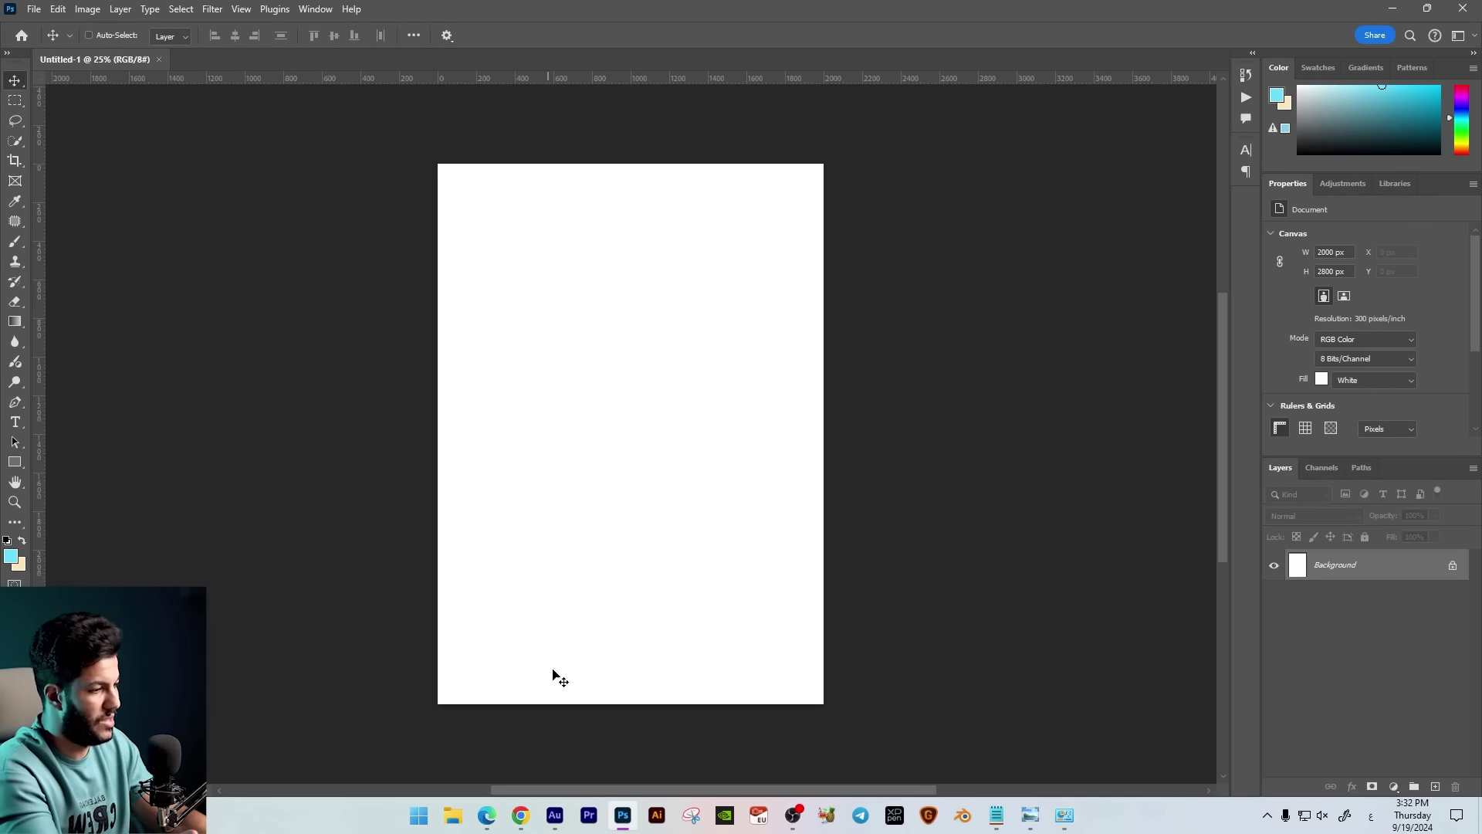
# Search عرب فونتس in a new browser tab and open arbfonts.com.
pyautogui.click(537, 806)
pyautogui.hotkey('ctrl', 't')
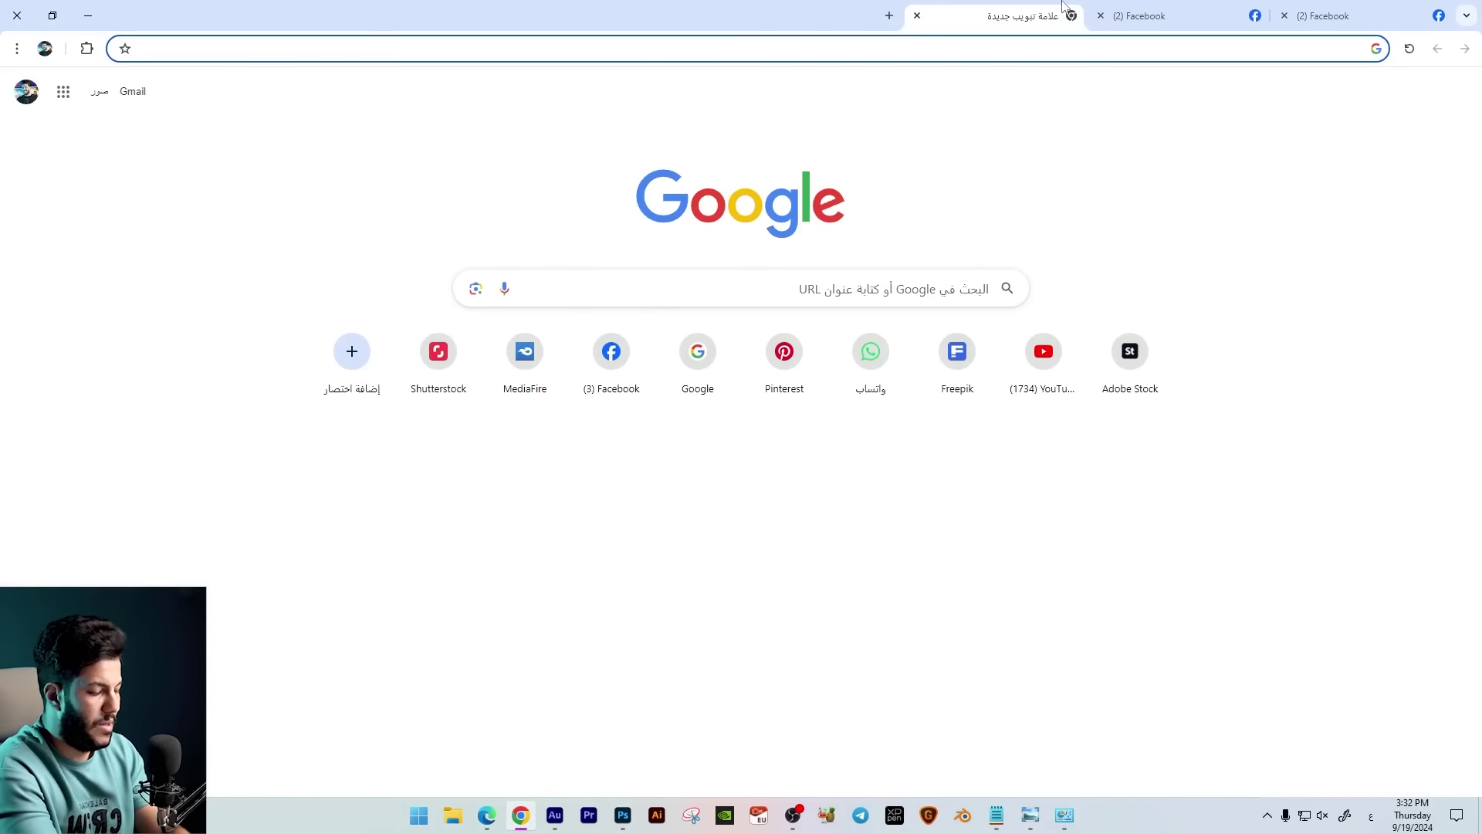
pyautogui.write('عرب فونتس')
pyautogui.press('Return')
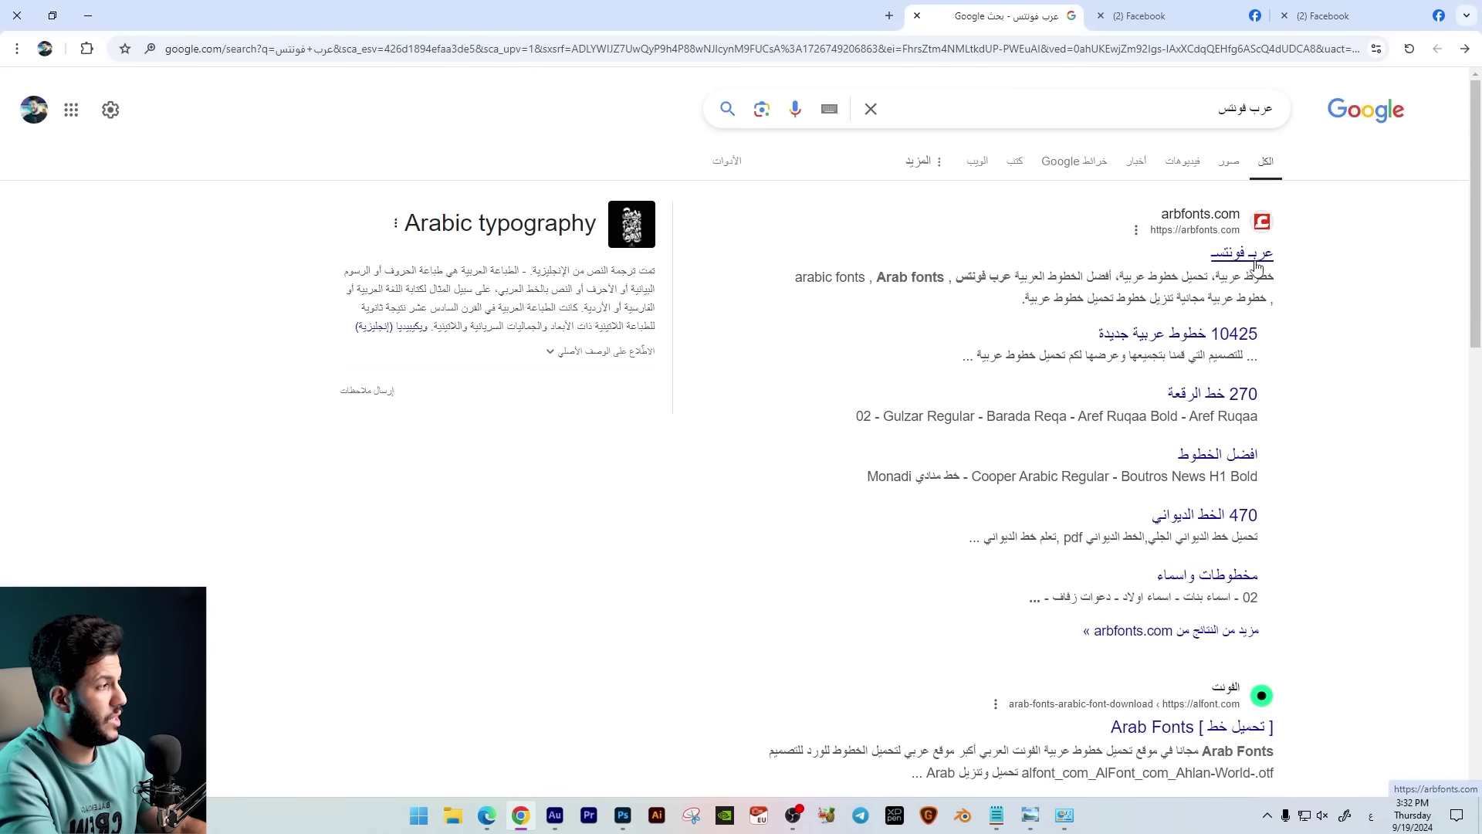
pyautogui.click(1243, 254)
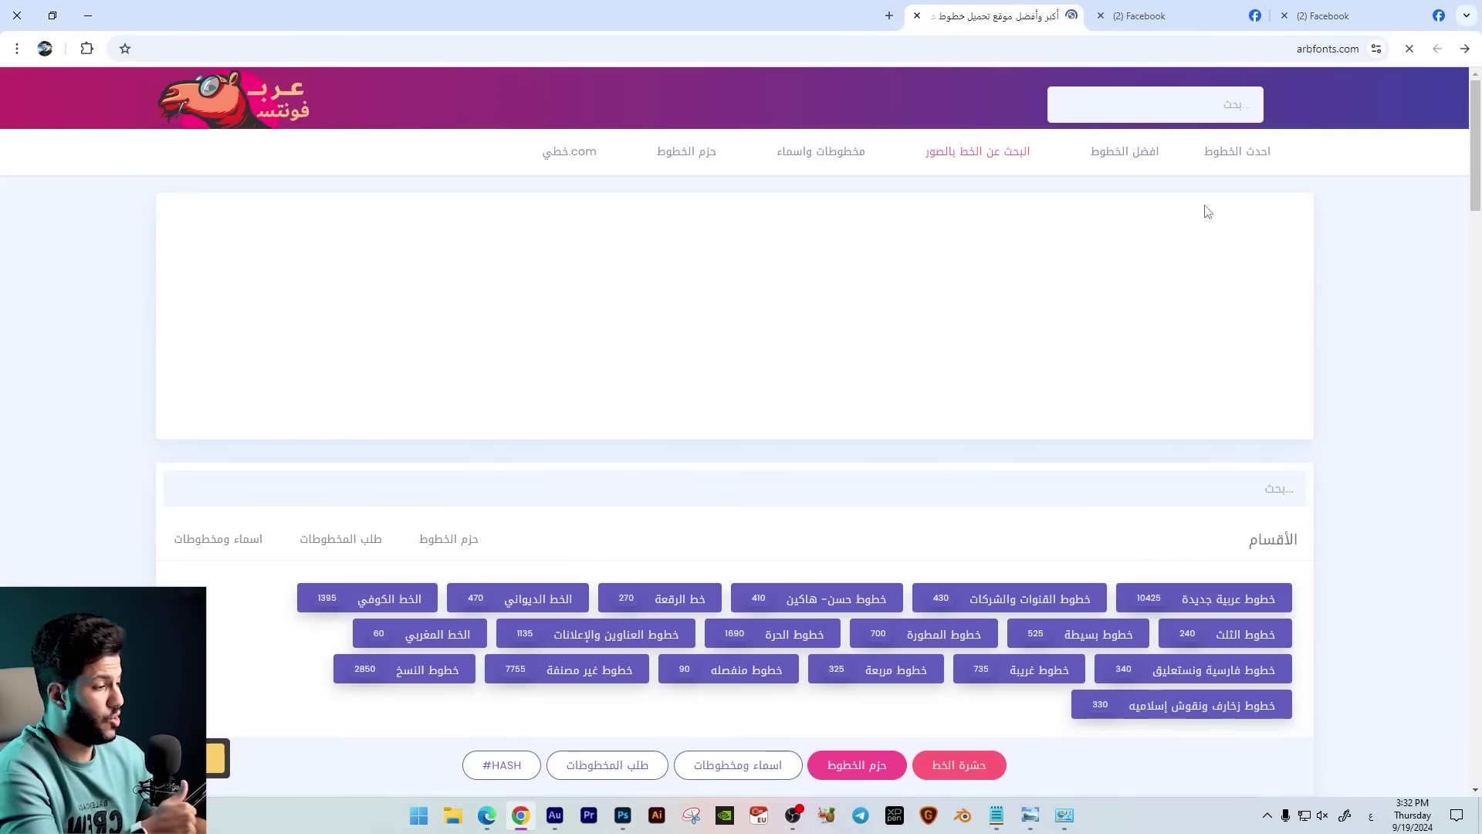
# Scroll through the arbfonts.com font previews.
pyautogui.scroll(-2, 1204, 216)
pyautogui.scroll(-2, 1189, 224)
pyautogui.scroll(-6, 1189, 216)
pyautogui.scroll(-2, 1192, 210)
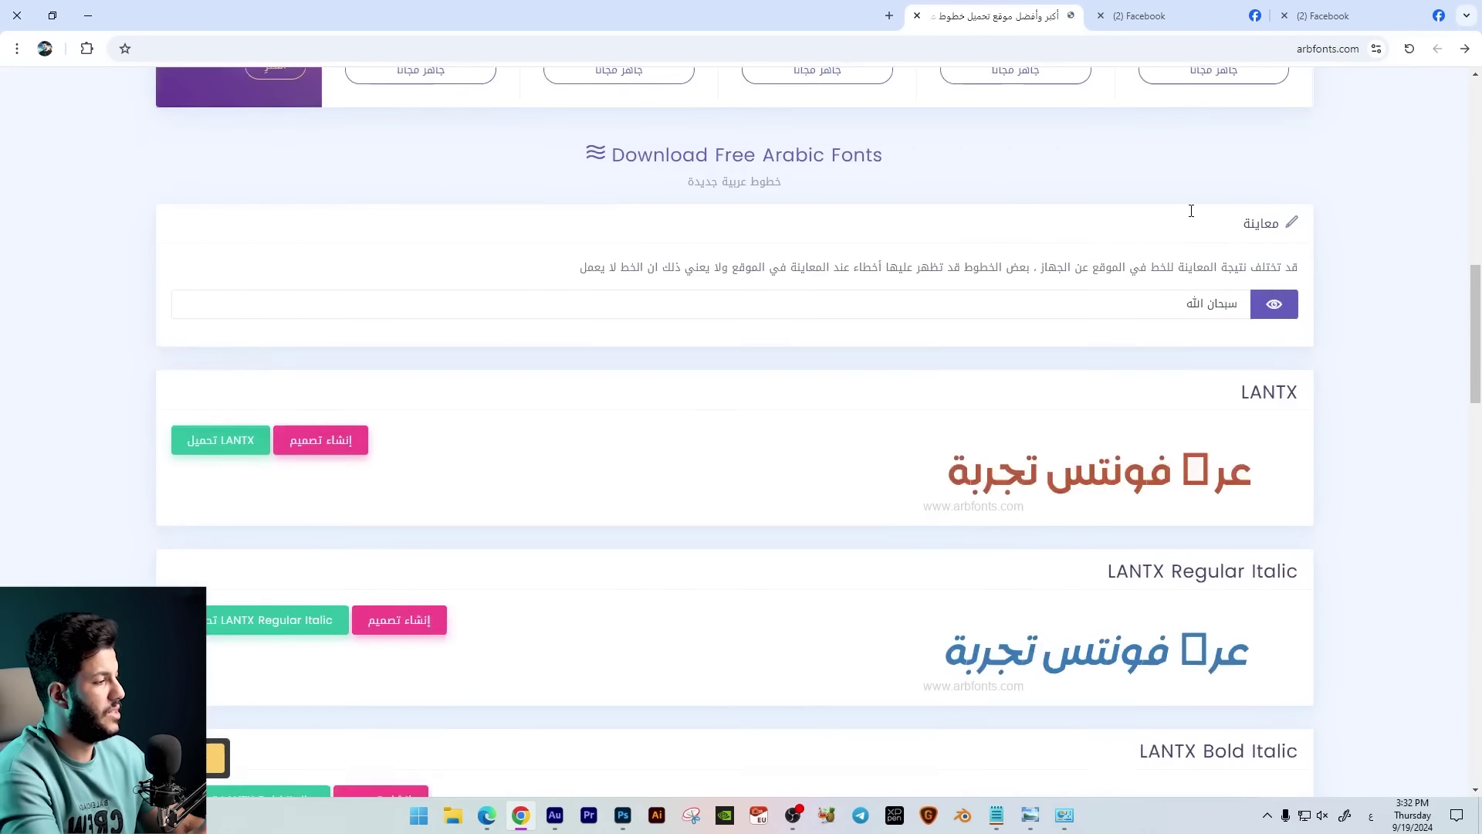
pyautogui.scroll(-1, 1191, 211)
pyautogui.scroll(-1, 1201, 188)
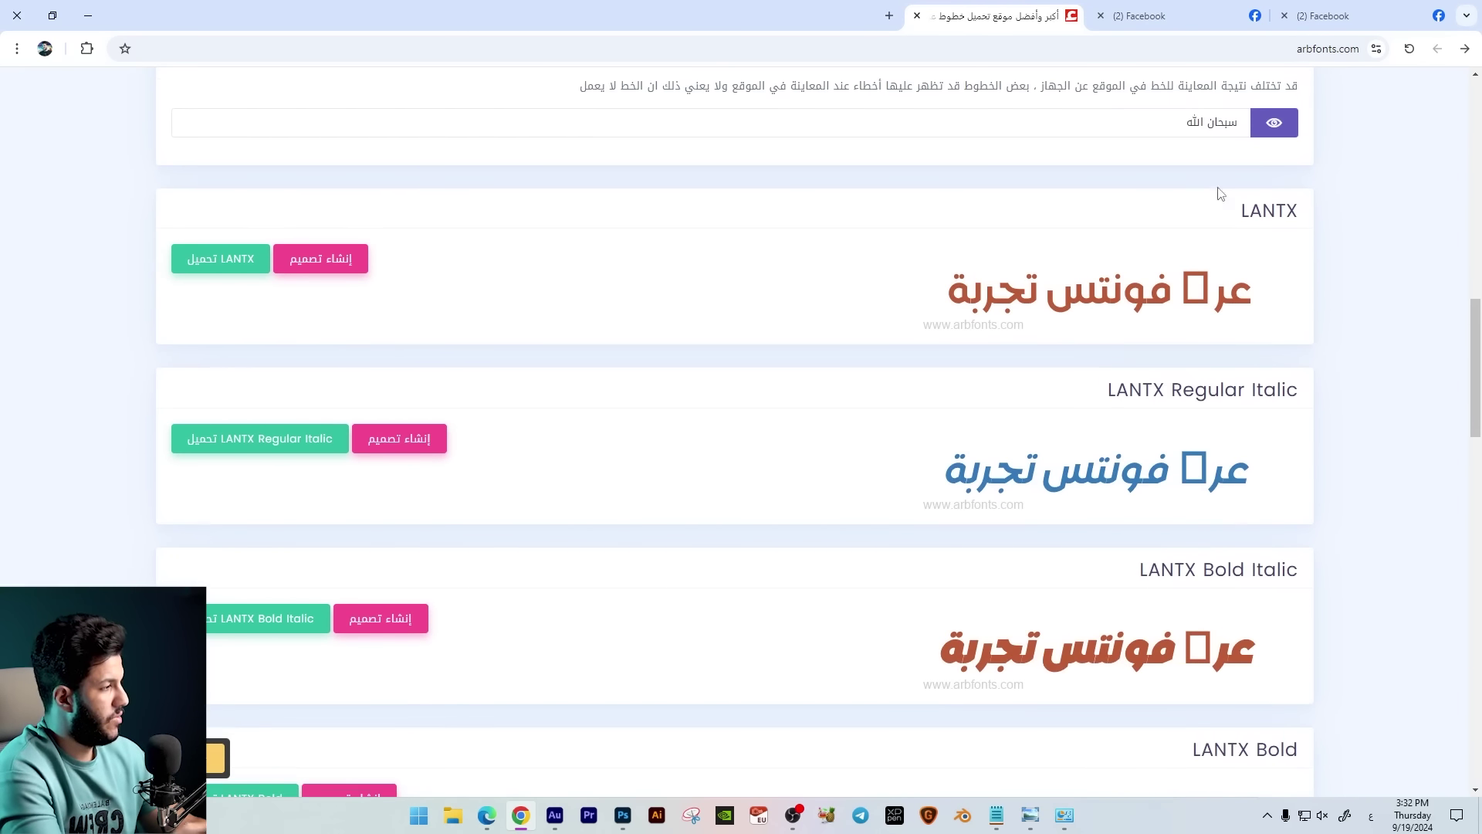
pyautogui.scroll(2, 1360, 278)
pyautogui.scroll(-1, 1382, 305)
pyautogui.scroll(-3, 1429, 332)
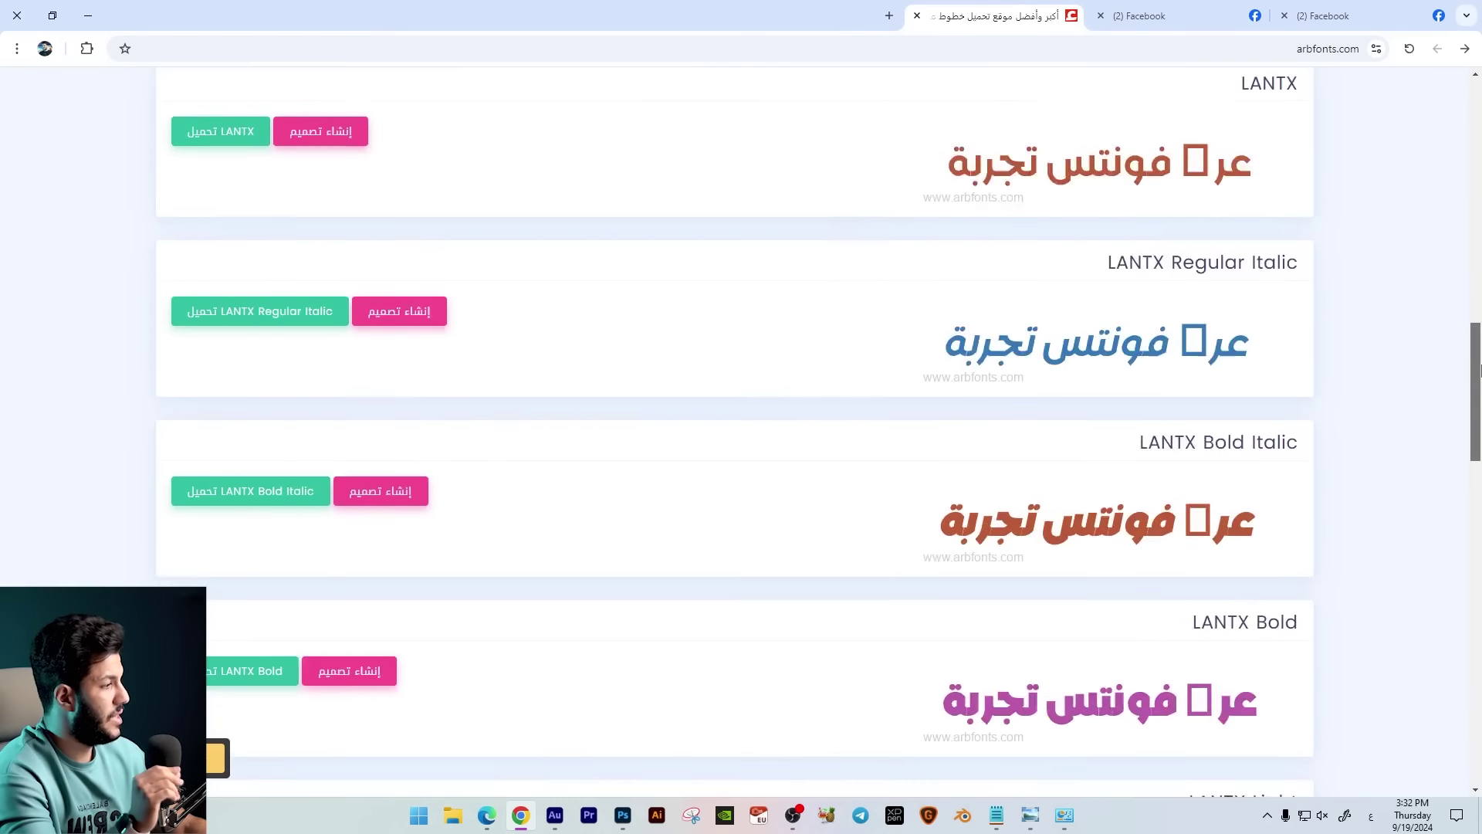
pyautogui.moveTo(1480, 371)
pyautogui.mouseDown()
pyautogui.moveTo(1467, 480)
pyautogui.moveTo(1480, 380)
pyautogui.mouseUp()
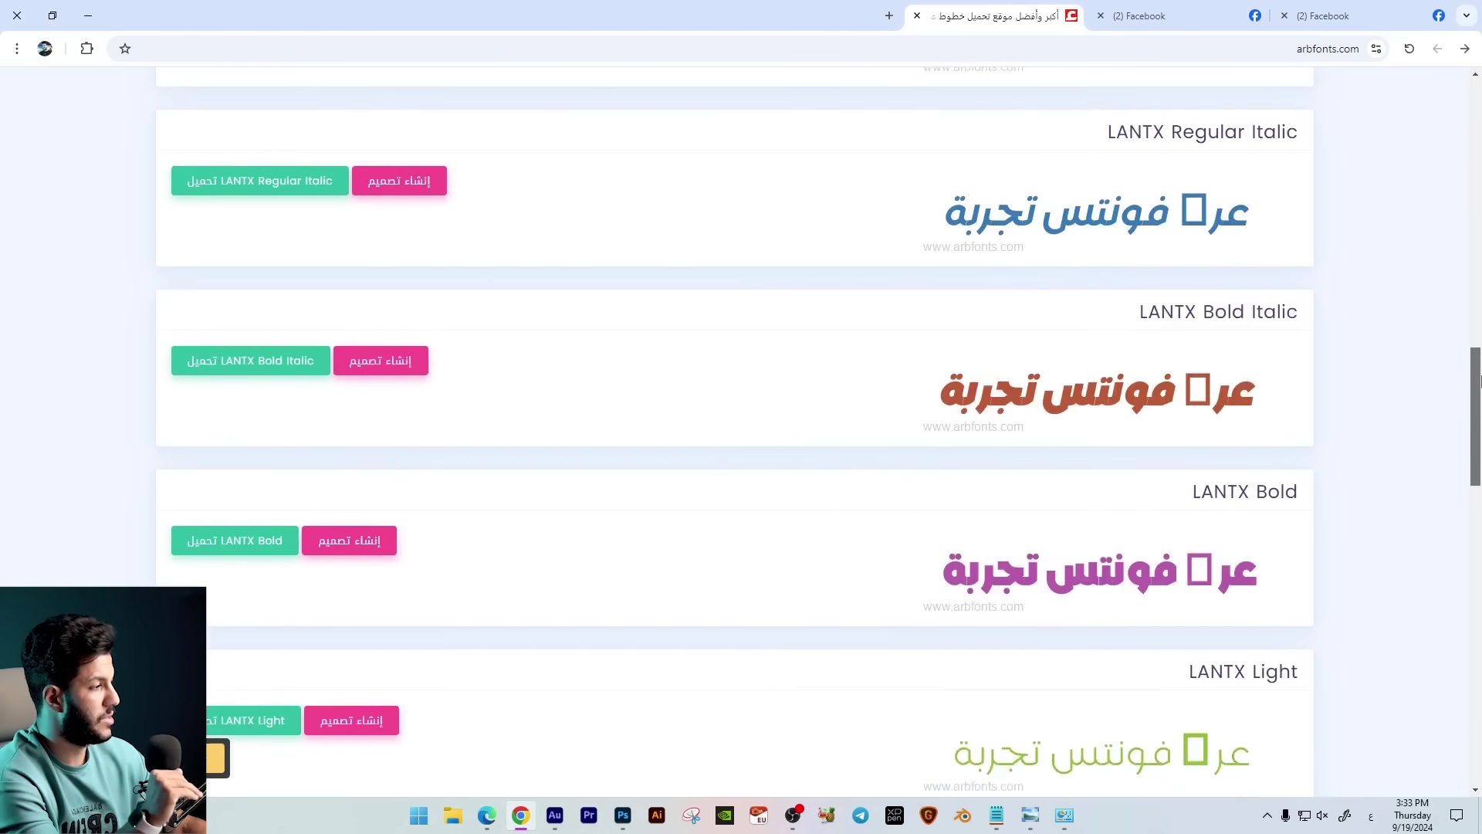
pyautogui.moveTo(1479, 379); pyautogui.dragTo(1479, 78)
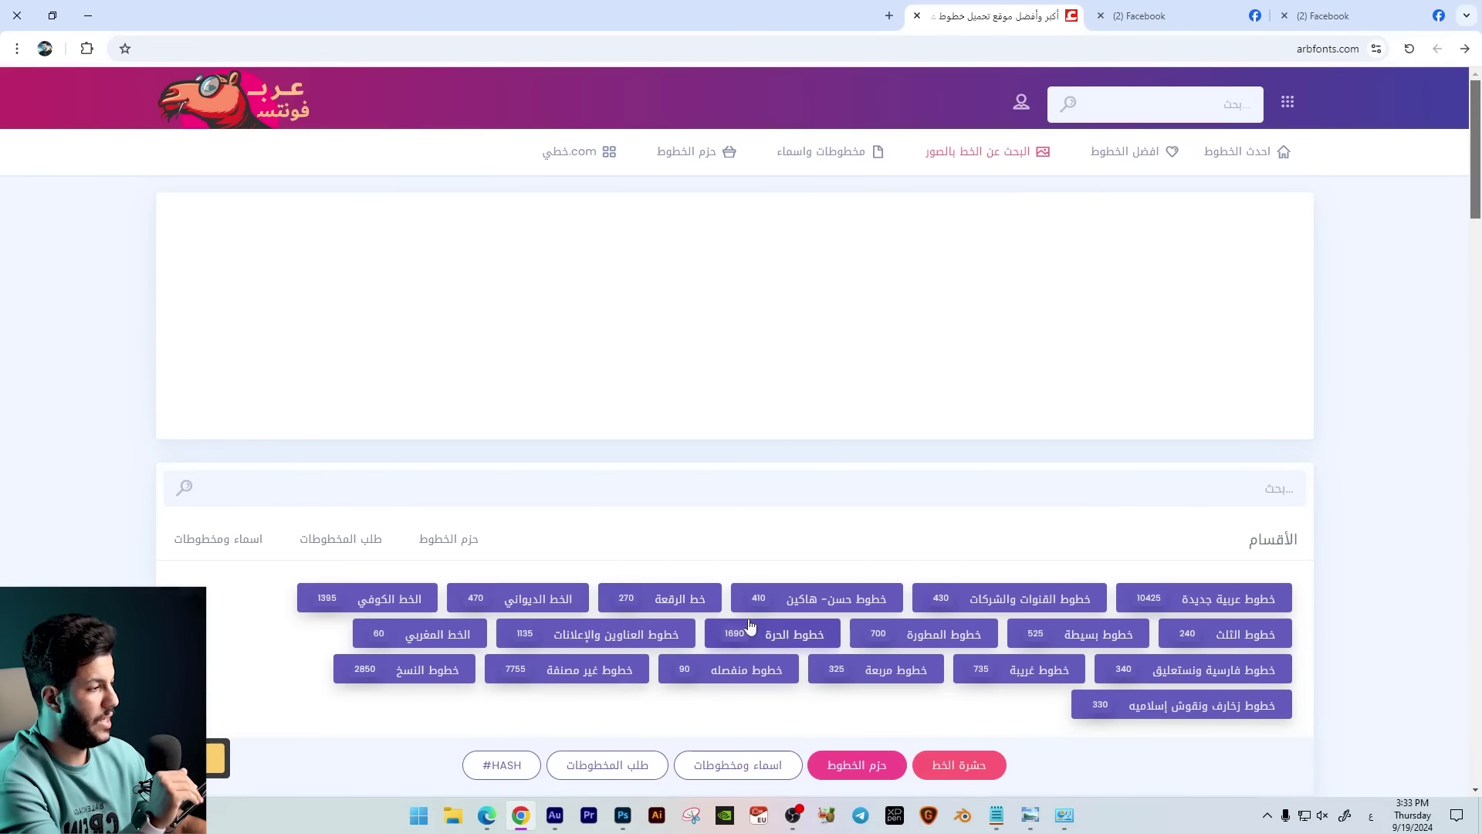
pyautogui.scroll(-15, 1440, 211)
pyautogui.scroll(5, 1446, 420)
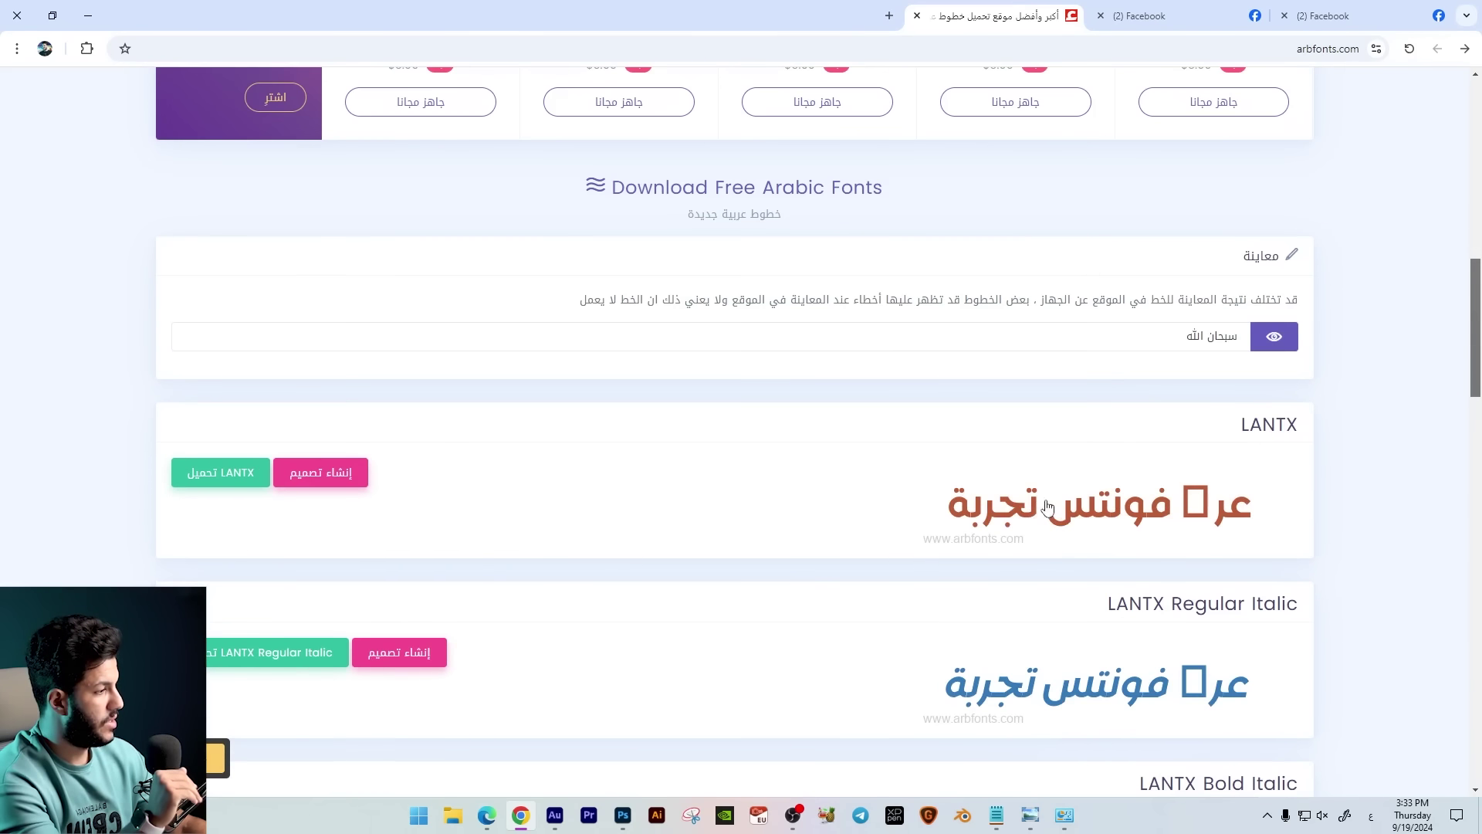
pyautogui.scroll(-1, 1065, 509)
pyautogui.scroll(-1, 1102, 513)
pyautogui.scroll(-2, 1119, 494)
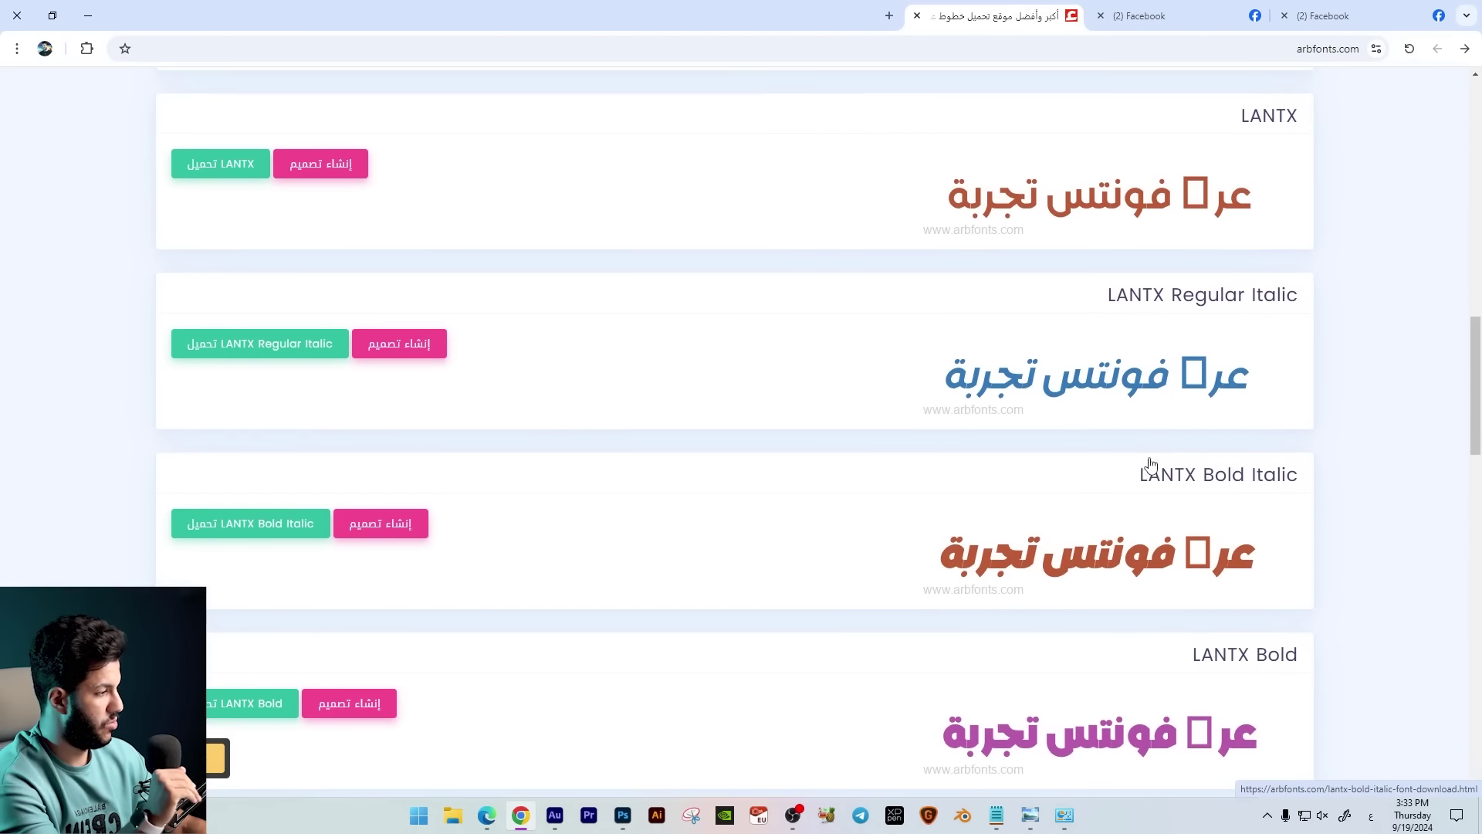
pyautogui.scroll(-1, 1144, 470)
pyautogui.scroll(-1, 1127, 456)
pyautogui.scroll(-1, 1212, 340)
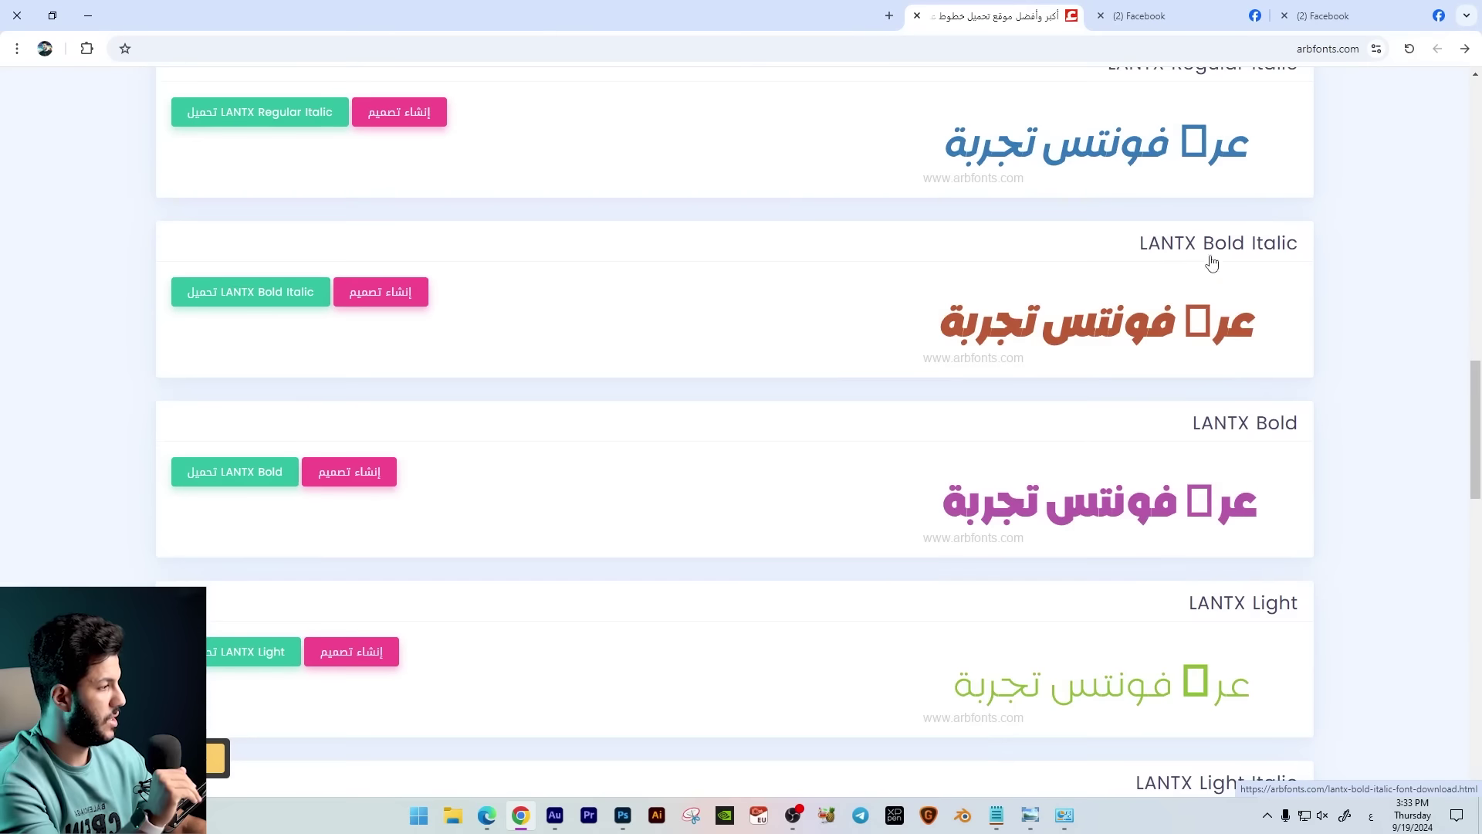
pyautogui.scroll(-2, 1227, 282)
pyautogui.scroll(-3, 1258, 278)
pyautogui.scroll(-10, 1282, 264)
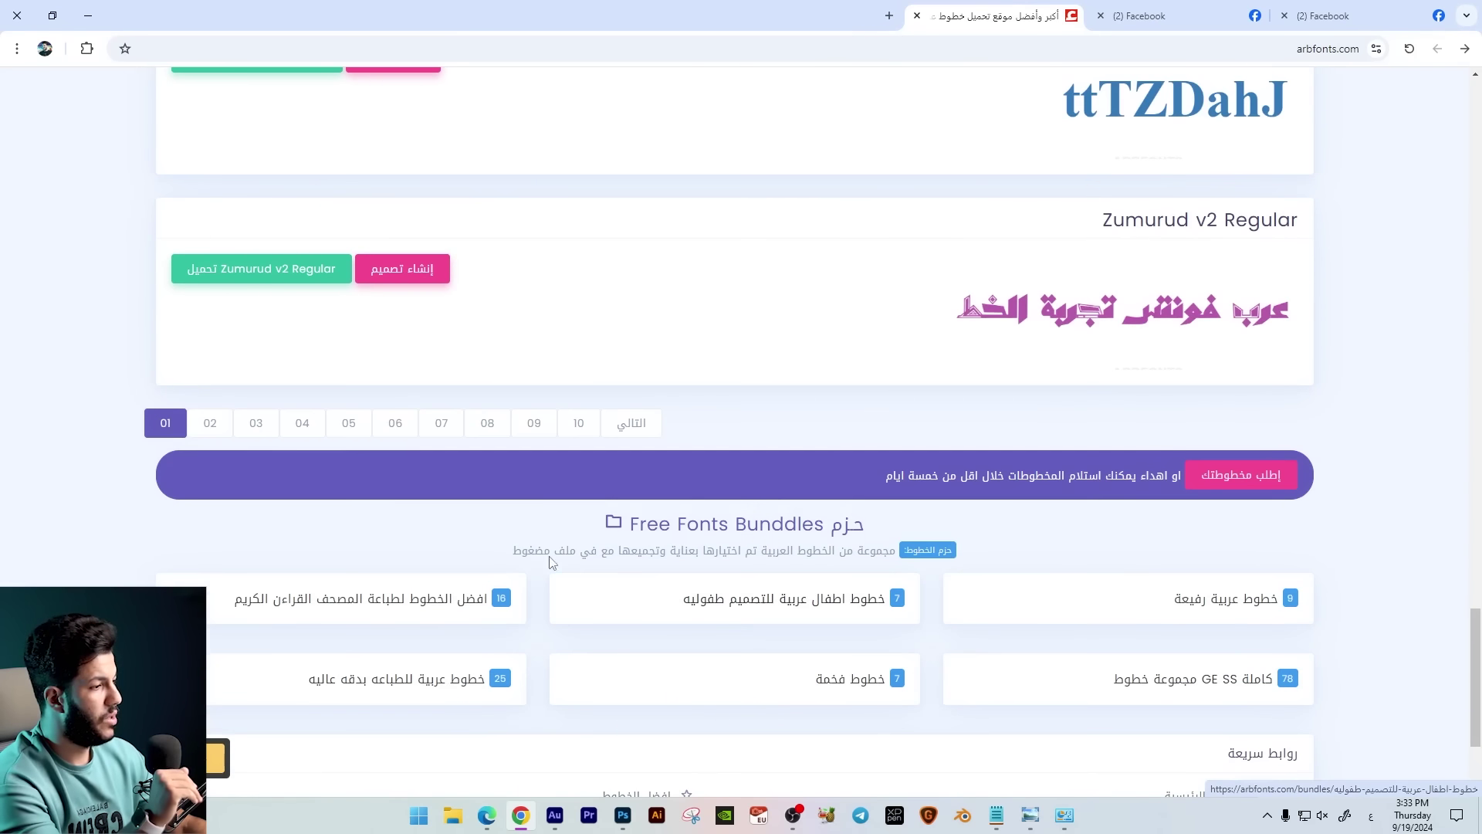
# Go to page 2 of the font listings and return to the top.
pyautogui.click(220, 425)
pyautogui.scroll(-5, 699, 323)
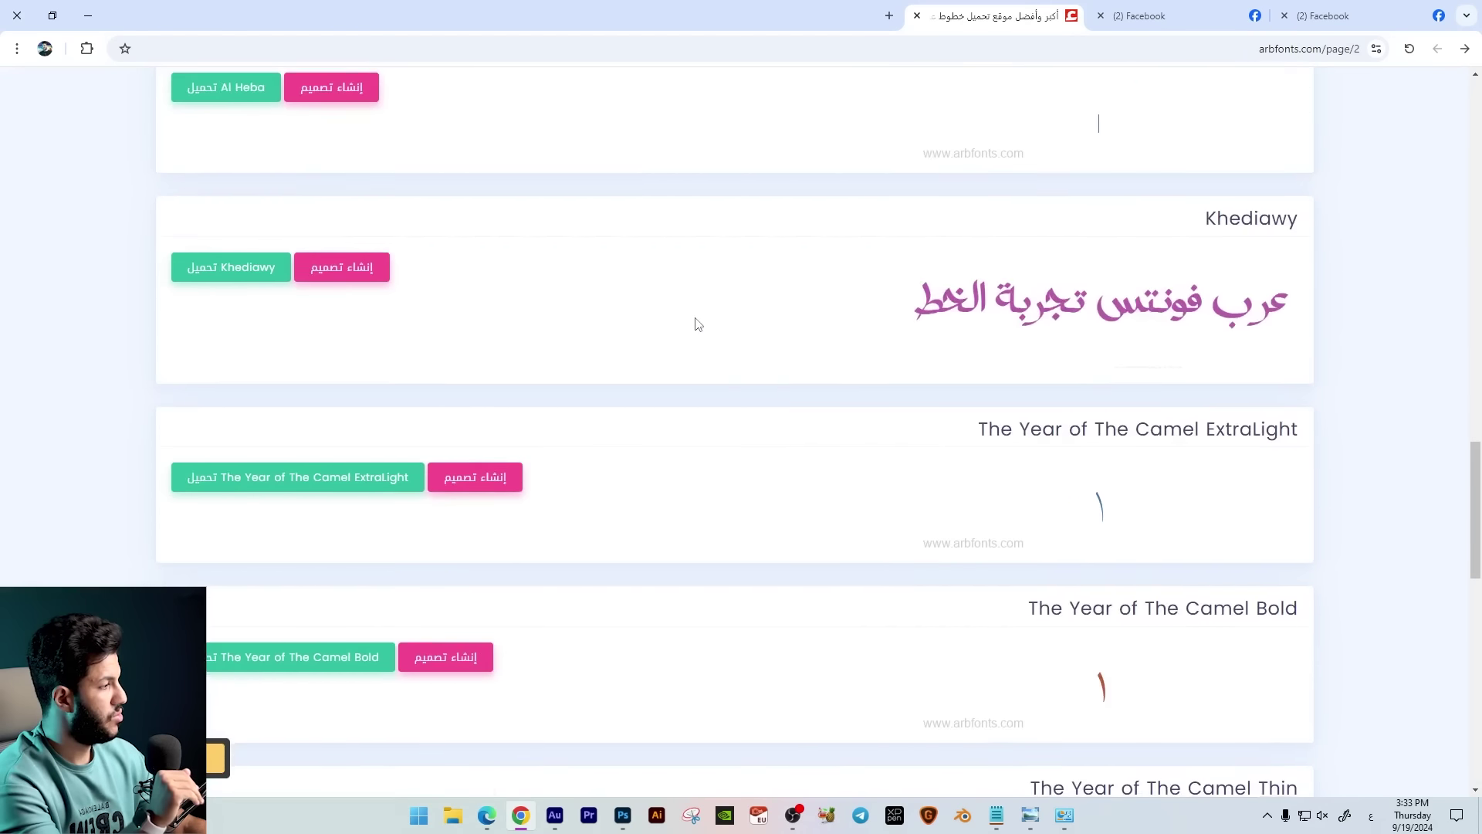
pyautogui.scroll(-7, 695, 321)
pyautogui.scroll(-2, 695, 321)
pyautogui.press('Home')
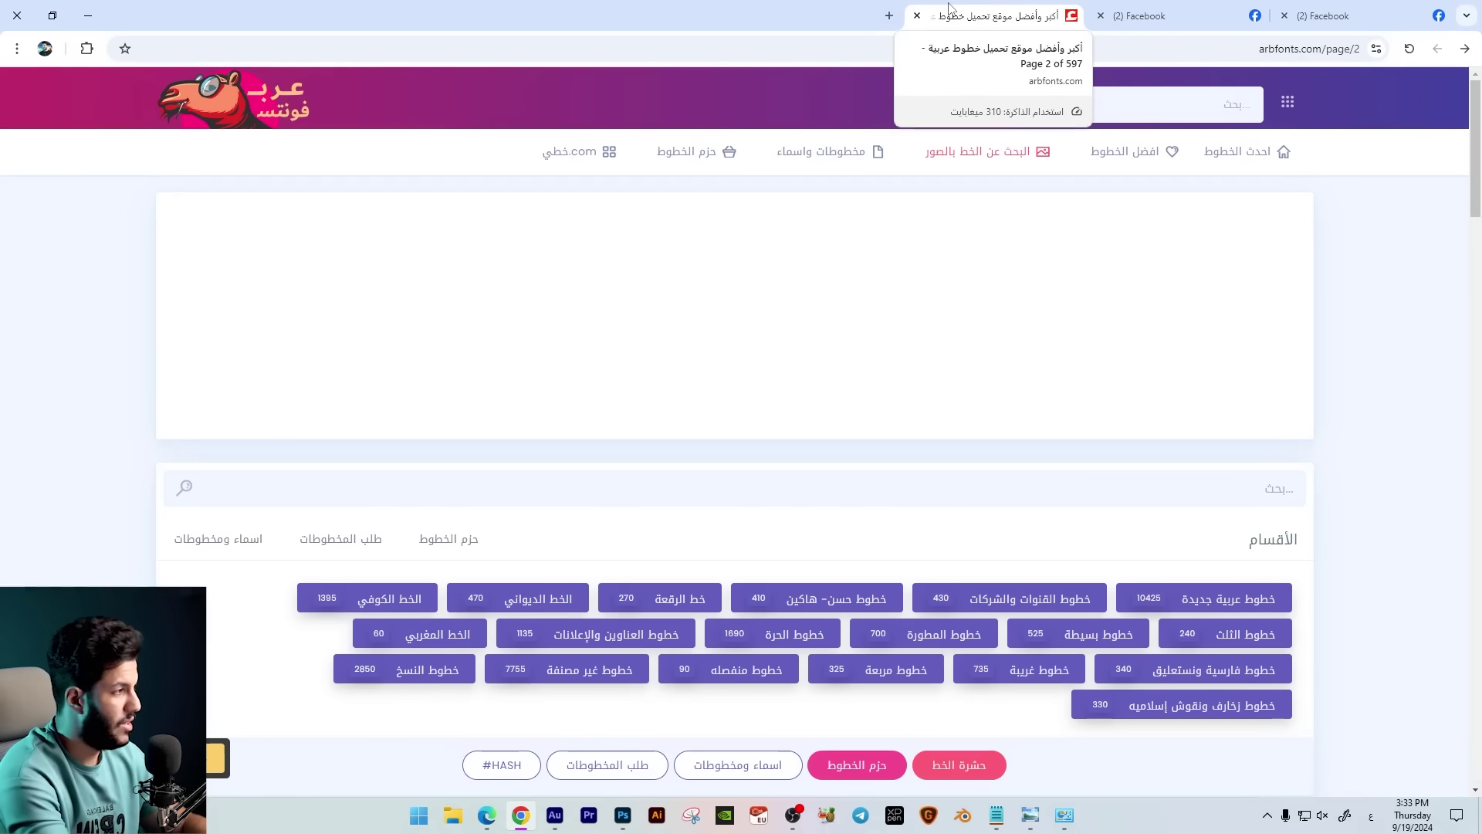
# Search Adobe Stock for pizza in a new tab and scroll the image results.
pyautogui.click(889, 16)
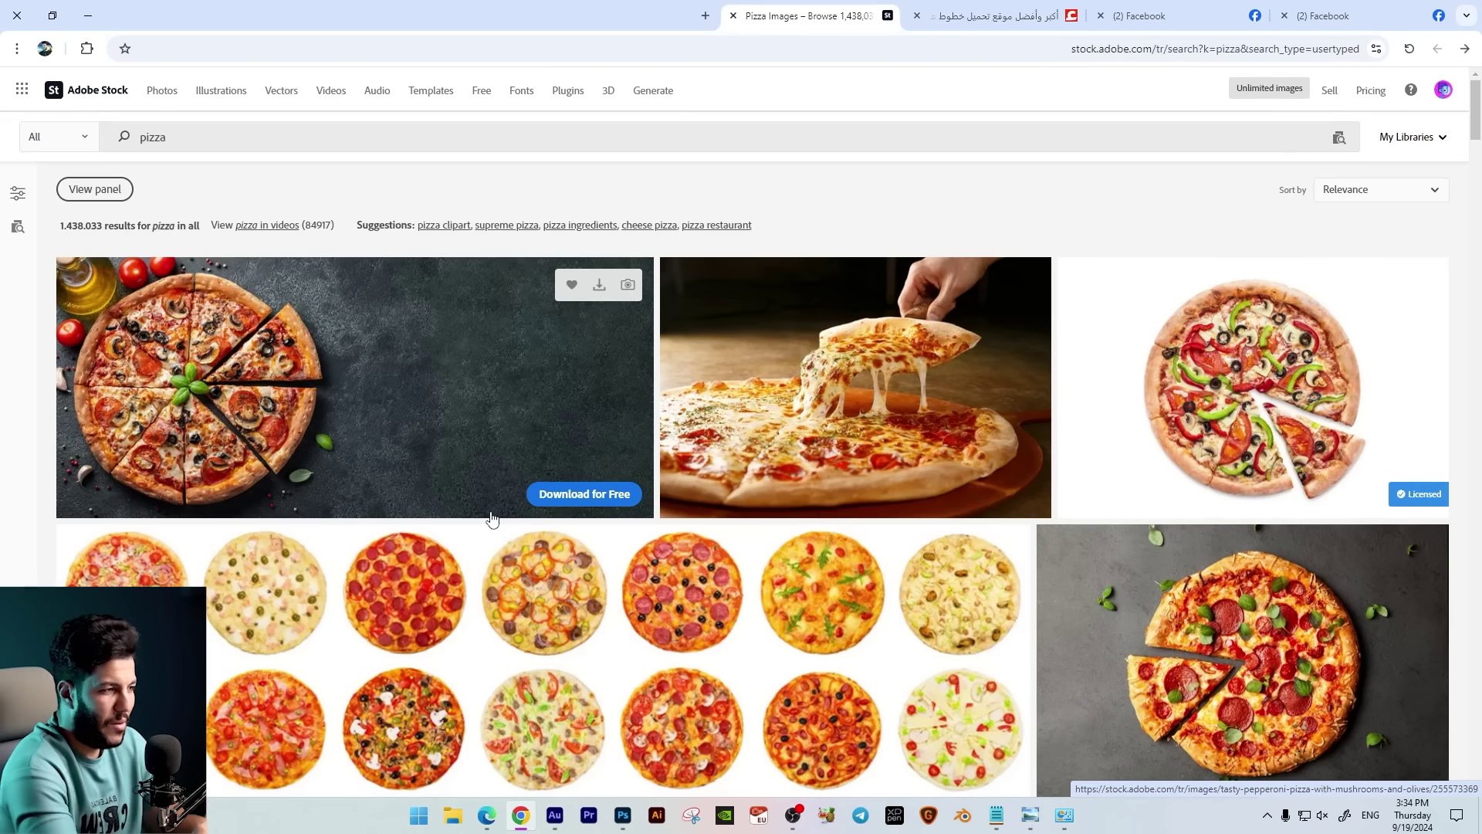
pyautogui.scroll(-10, 491, 517)
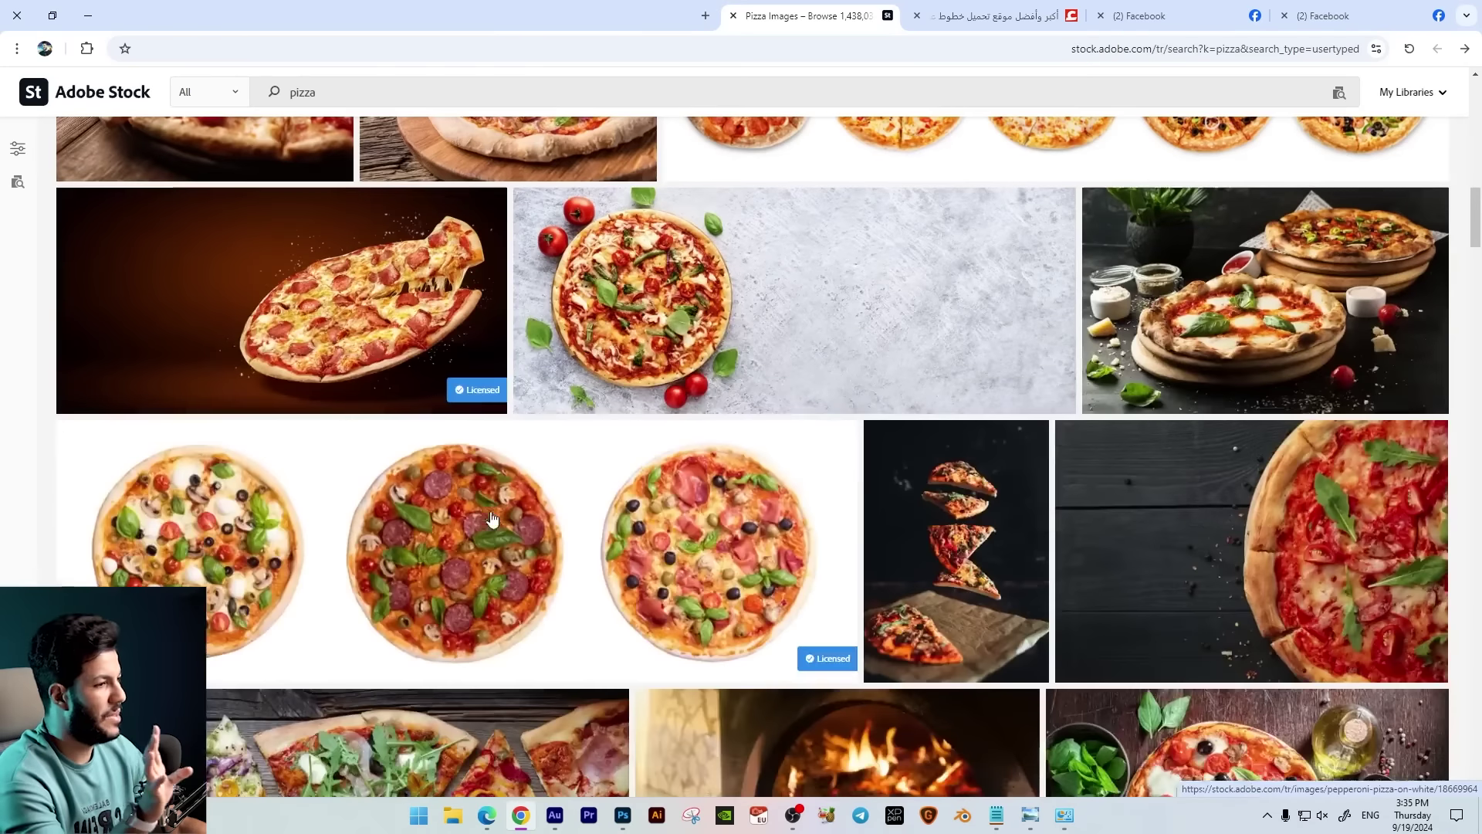
pyautogui.moveTo(281, 300)
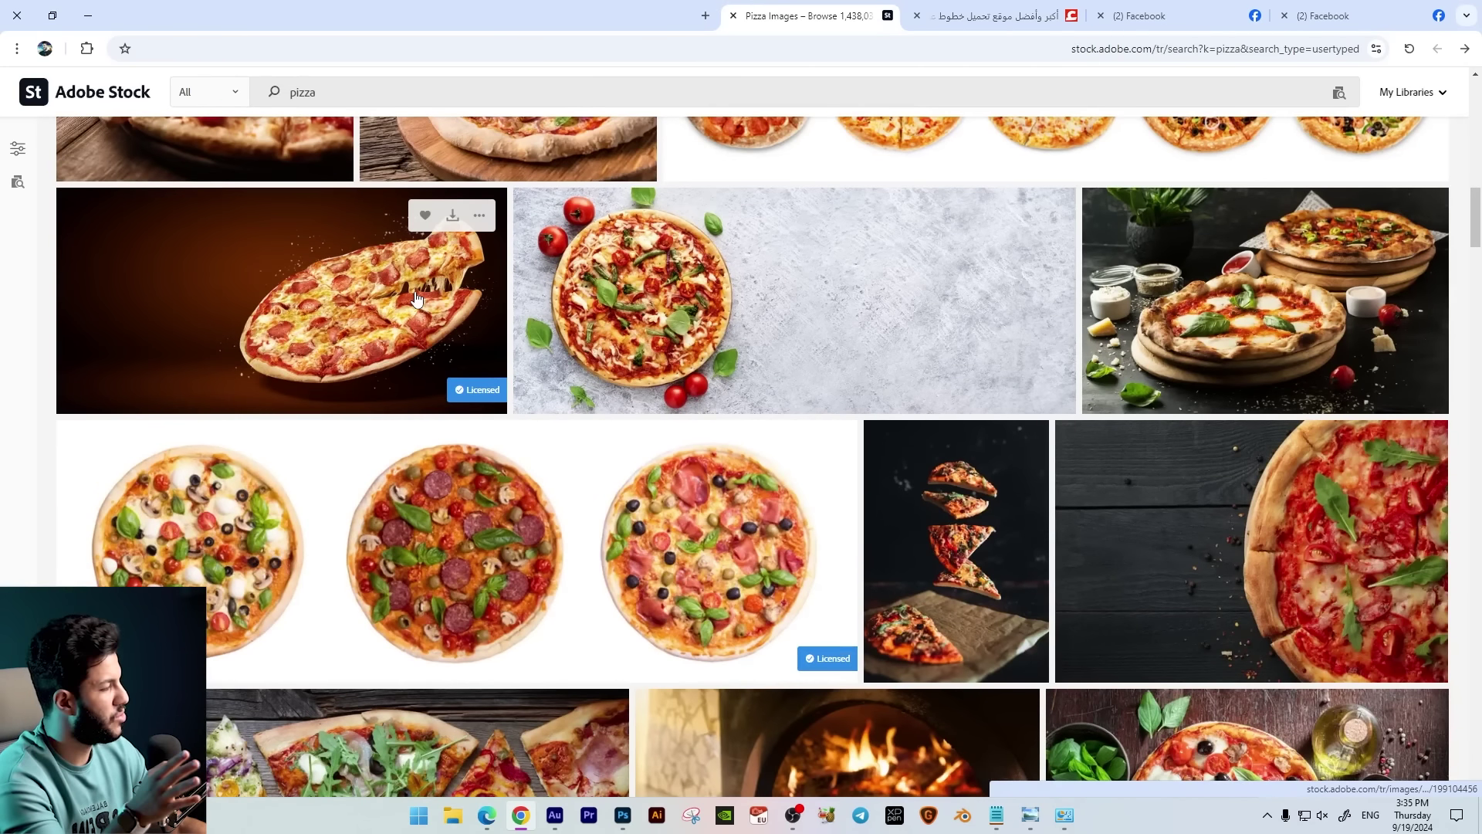
# Place the pepperoni pizza photo on the poster, size it, and hide the white background.
pyautogui.click(415, 299)
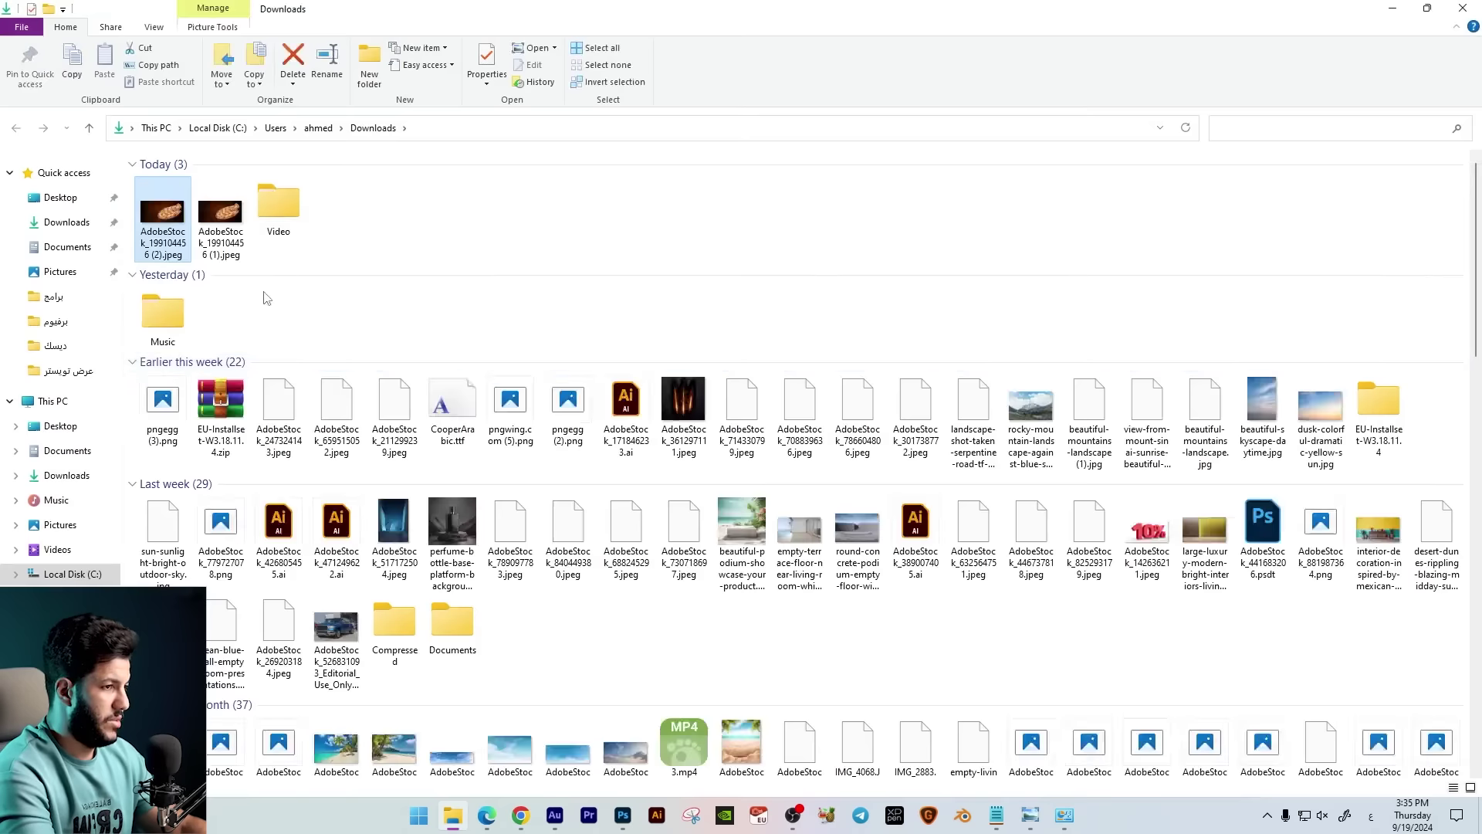
pyautogui.moveTo(267, 298); pyautogui.dragTo(837, 387)
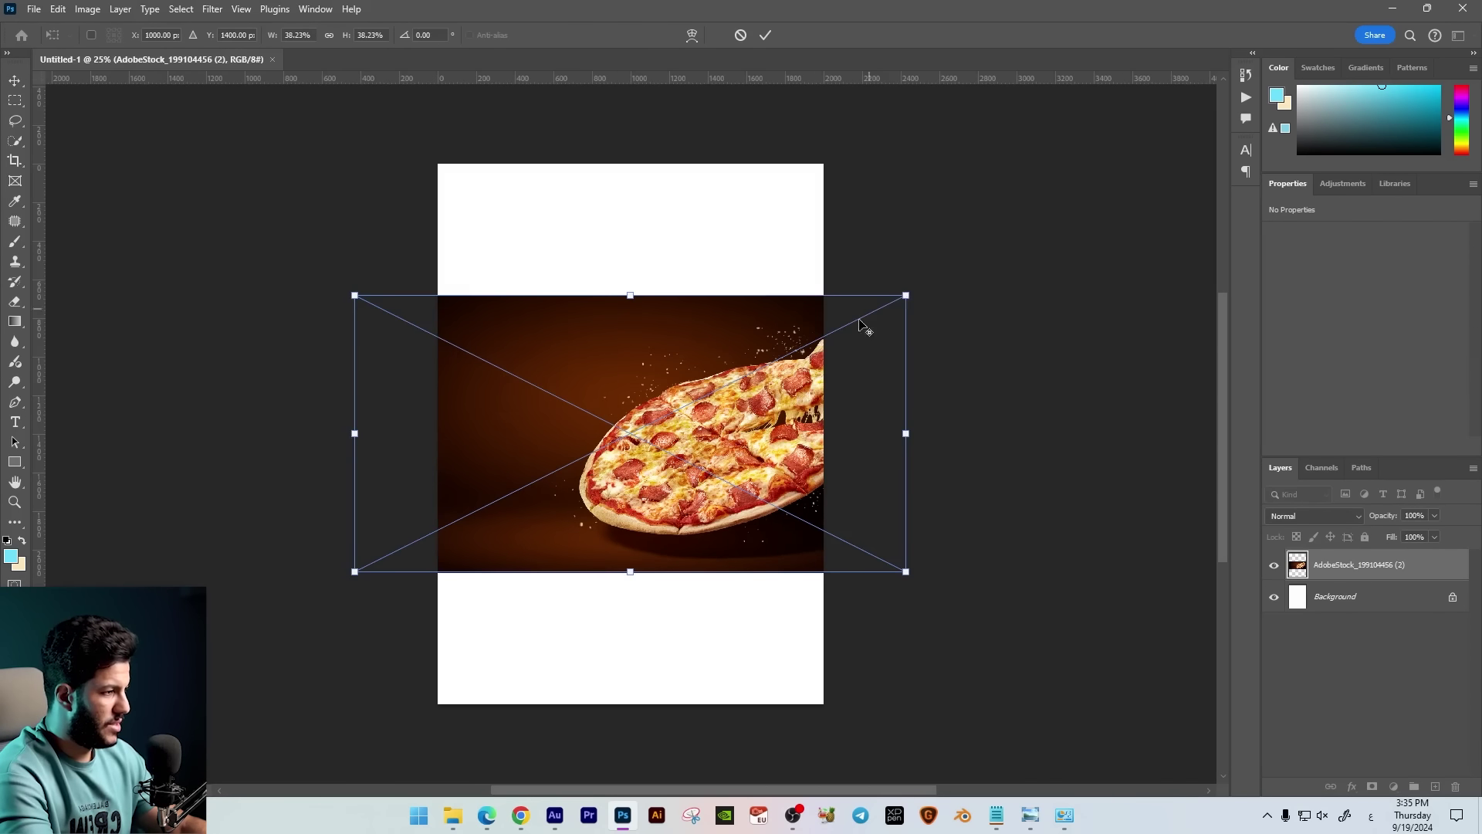
pyautogui.moveTo(860, 322)
pyautogui.mouseDown()
pyautogui.moveTo(760, 351)
pyautogui.moveTo(804, 331)
pyautogui.mouseUp()
pyautogui.moveTo(683, 331); pyautogui.dragTo(754, 429)
pyautogui.moveTo(795, 368); pyautogui.dragTo(809, 353)
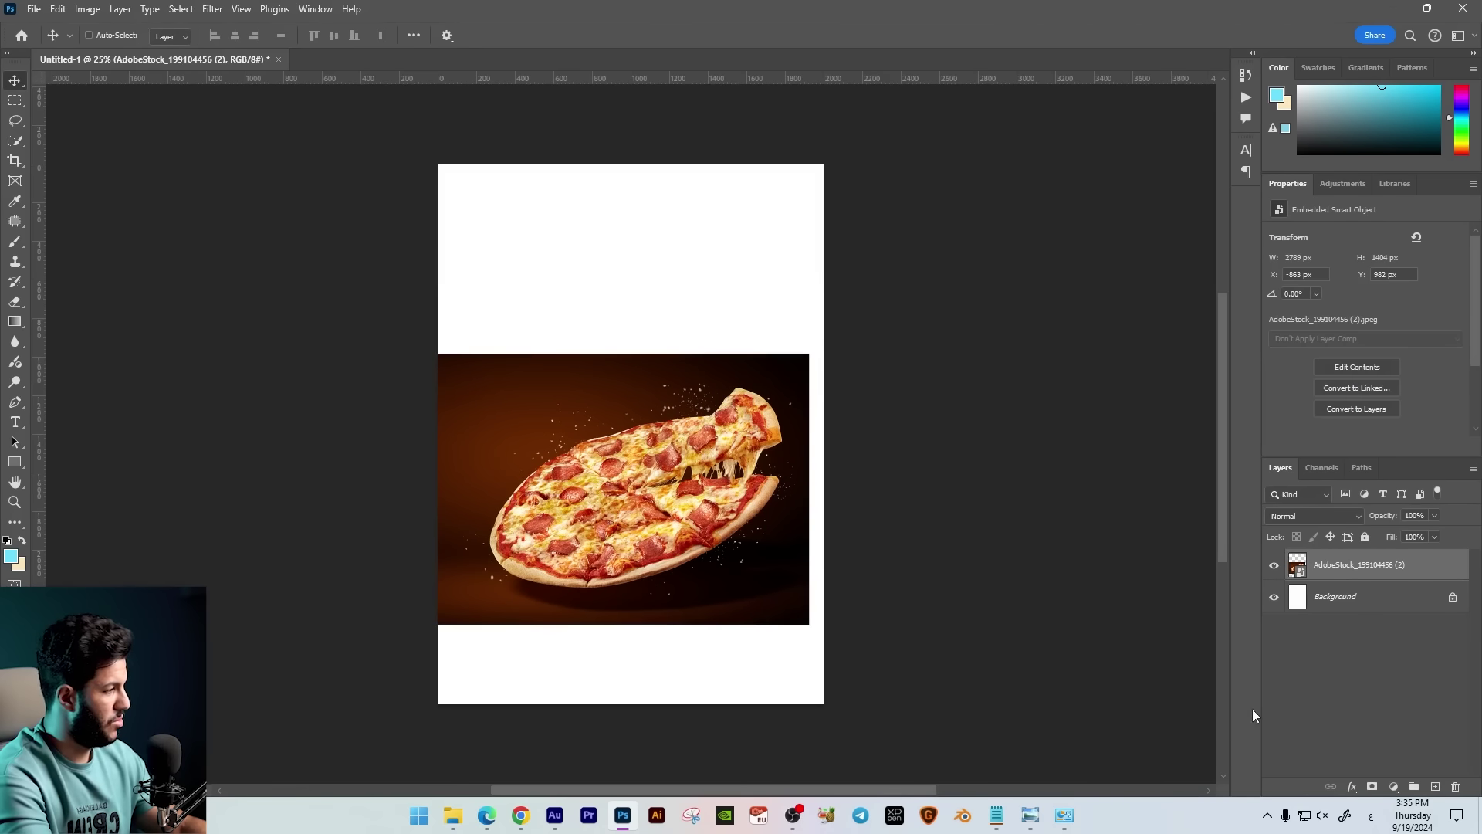
pyautogui.click(1274, 596)
pyautogui.press('l')
# Extend the pizza photo's dark background across the whole poster with Generative Fill.
pyautogui.click(15, 101)
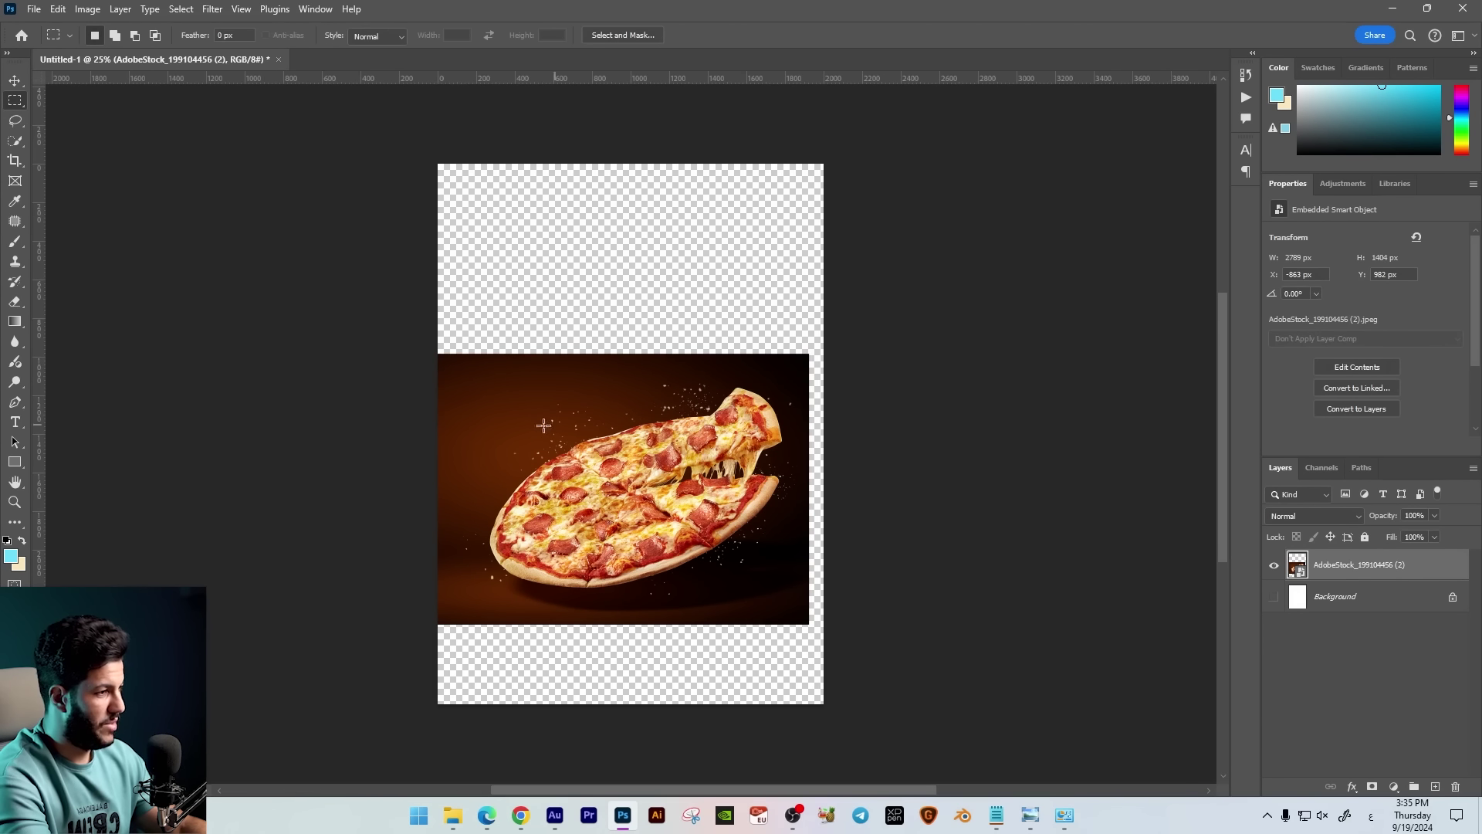
pyautogui.moveTo(434, 357)
pyautogui.mouseDown()
pyautogui.moveTo(822, 554)
pyautogui.moveTo(804, 621)
pyautogui.mouseUp()
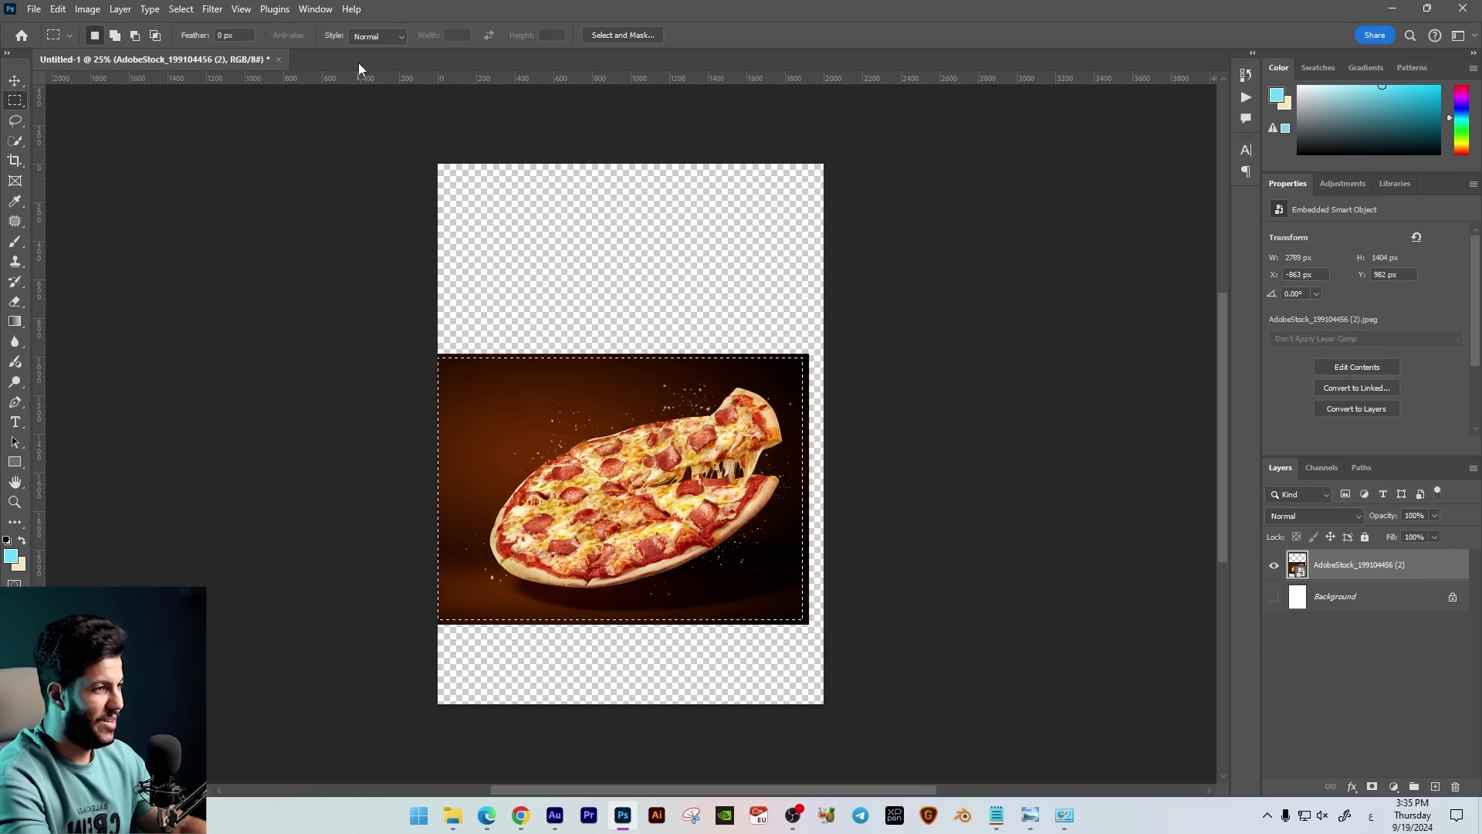
pyautogui.click(315, 9)
pyautogui.click(463, 639)
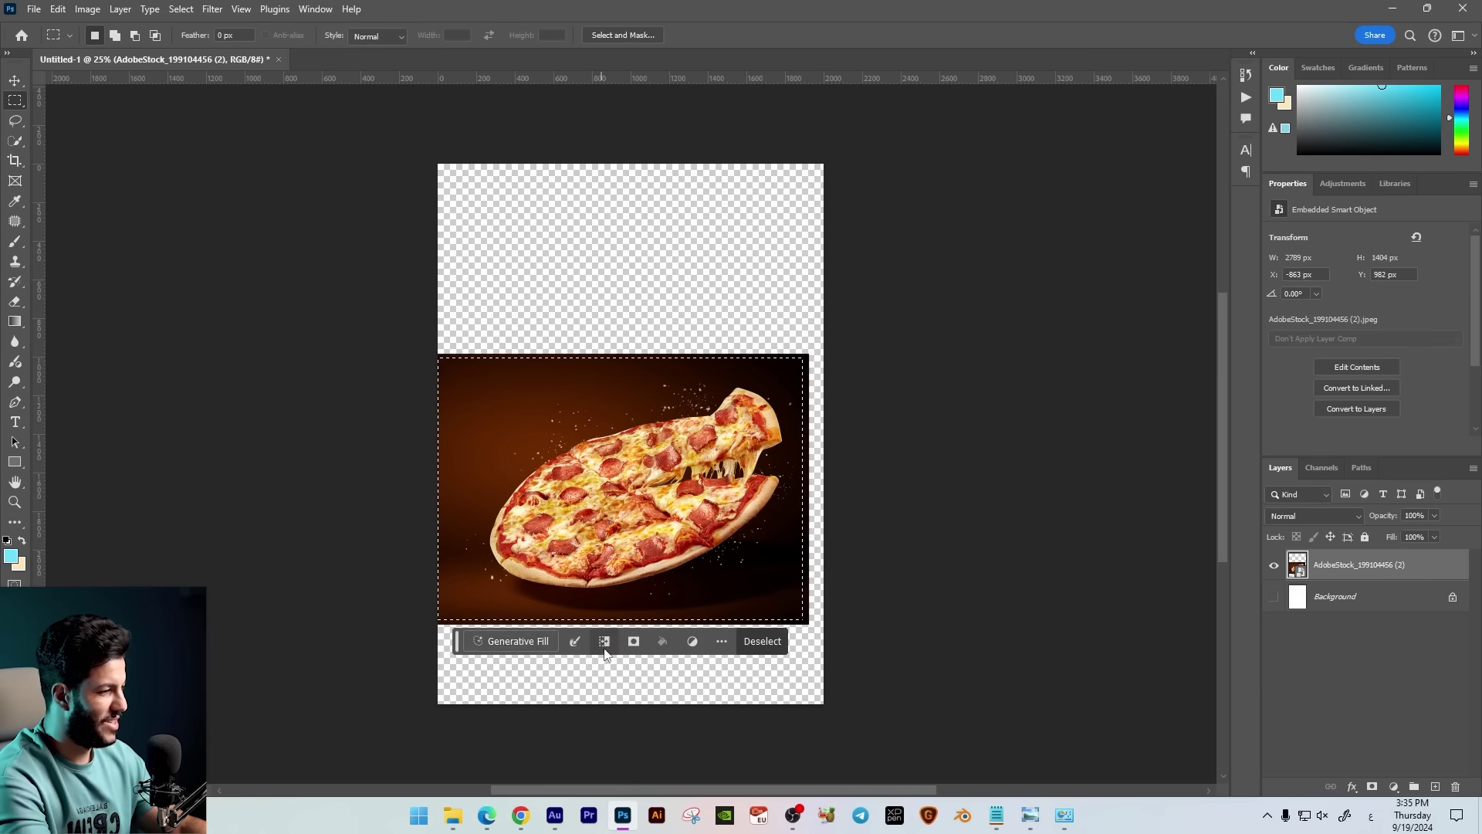
pyautogui.click(517, 643)
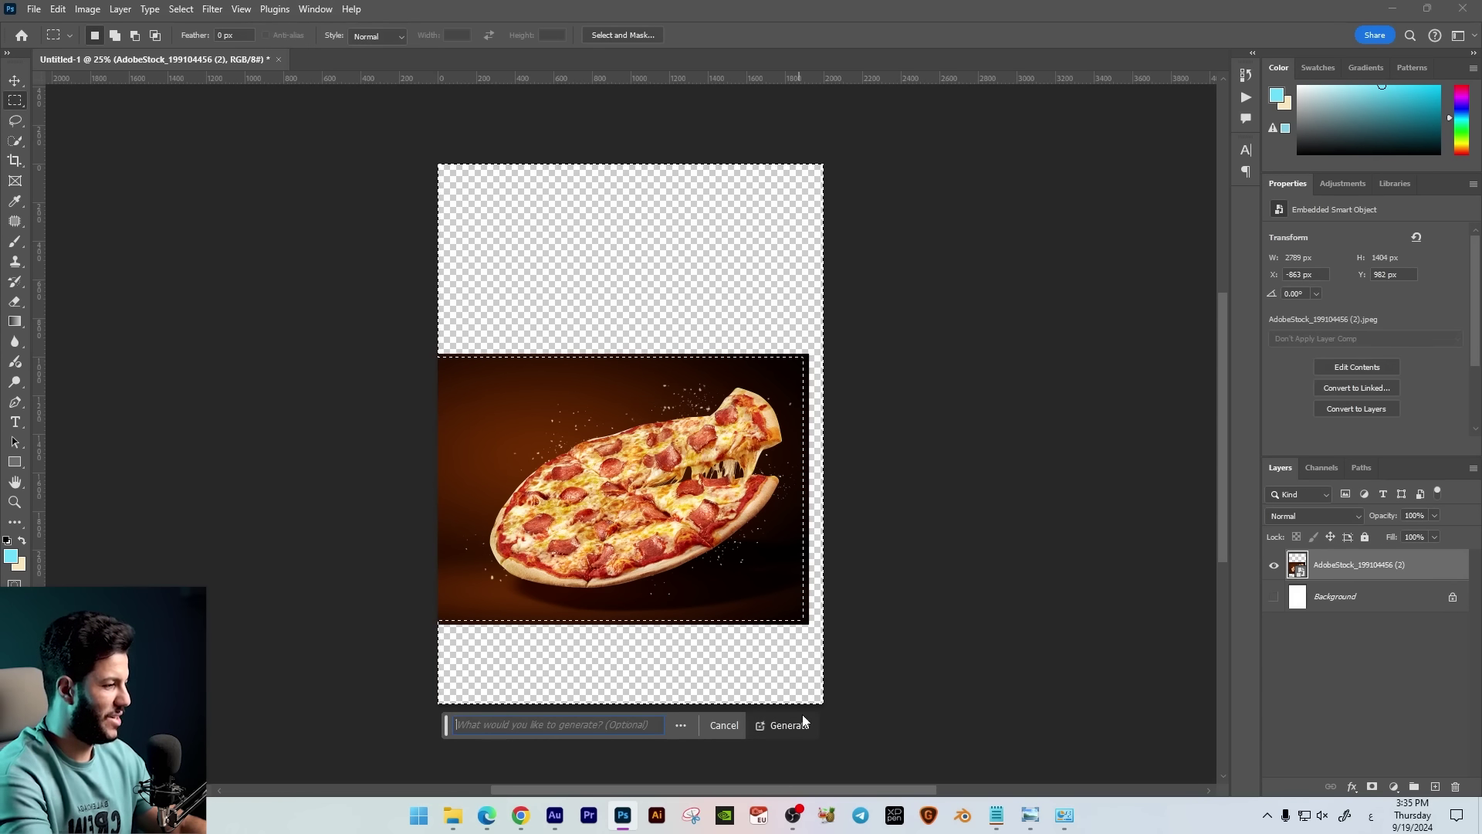
pyautogui.click(780, 725)
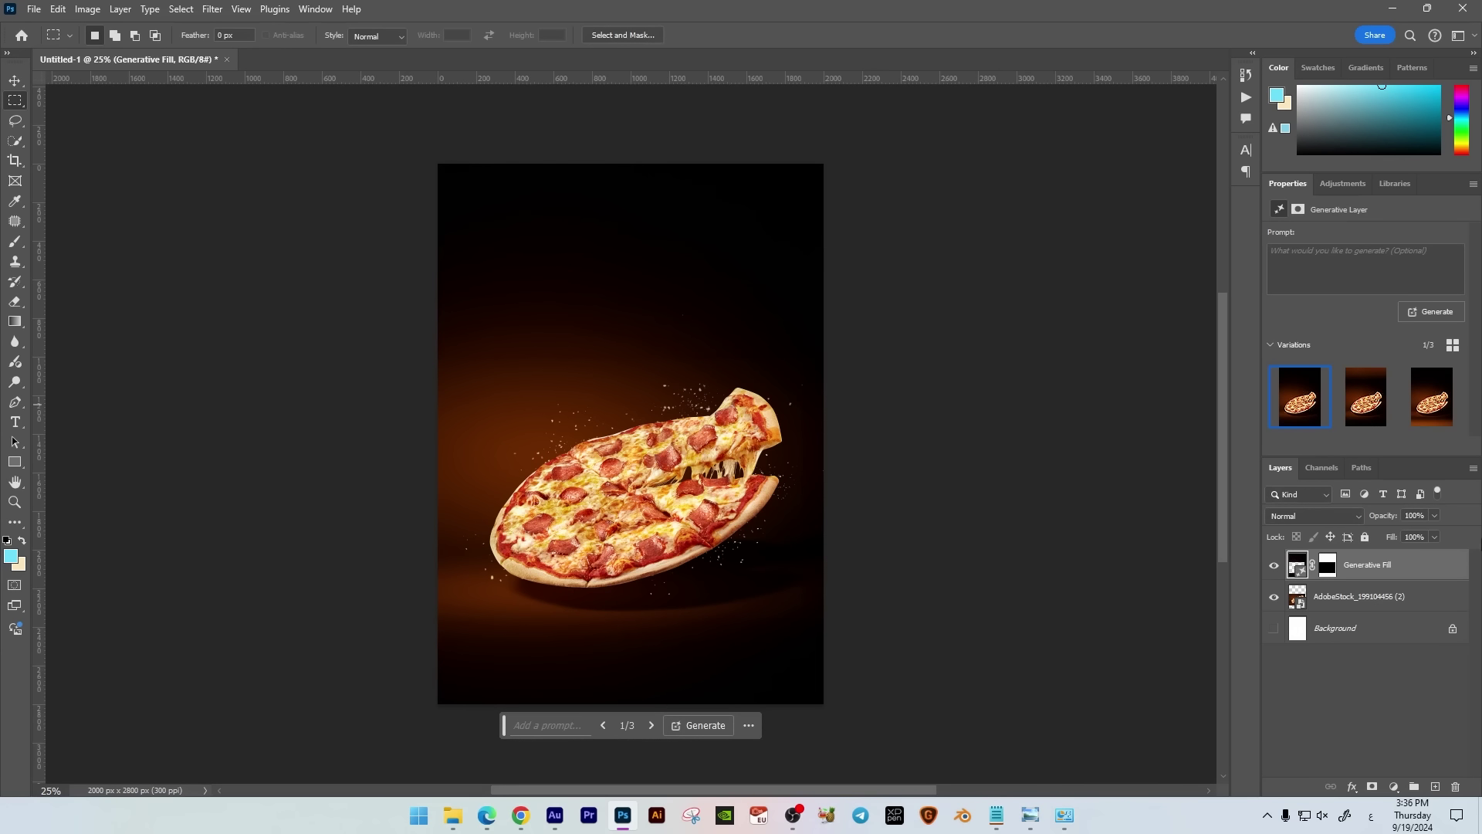
pyautogui.hotkey('ctrl', '+')
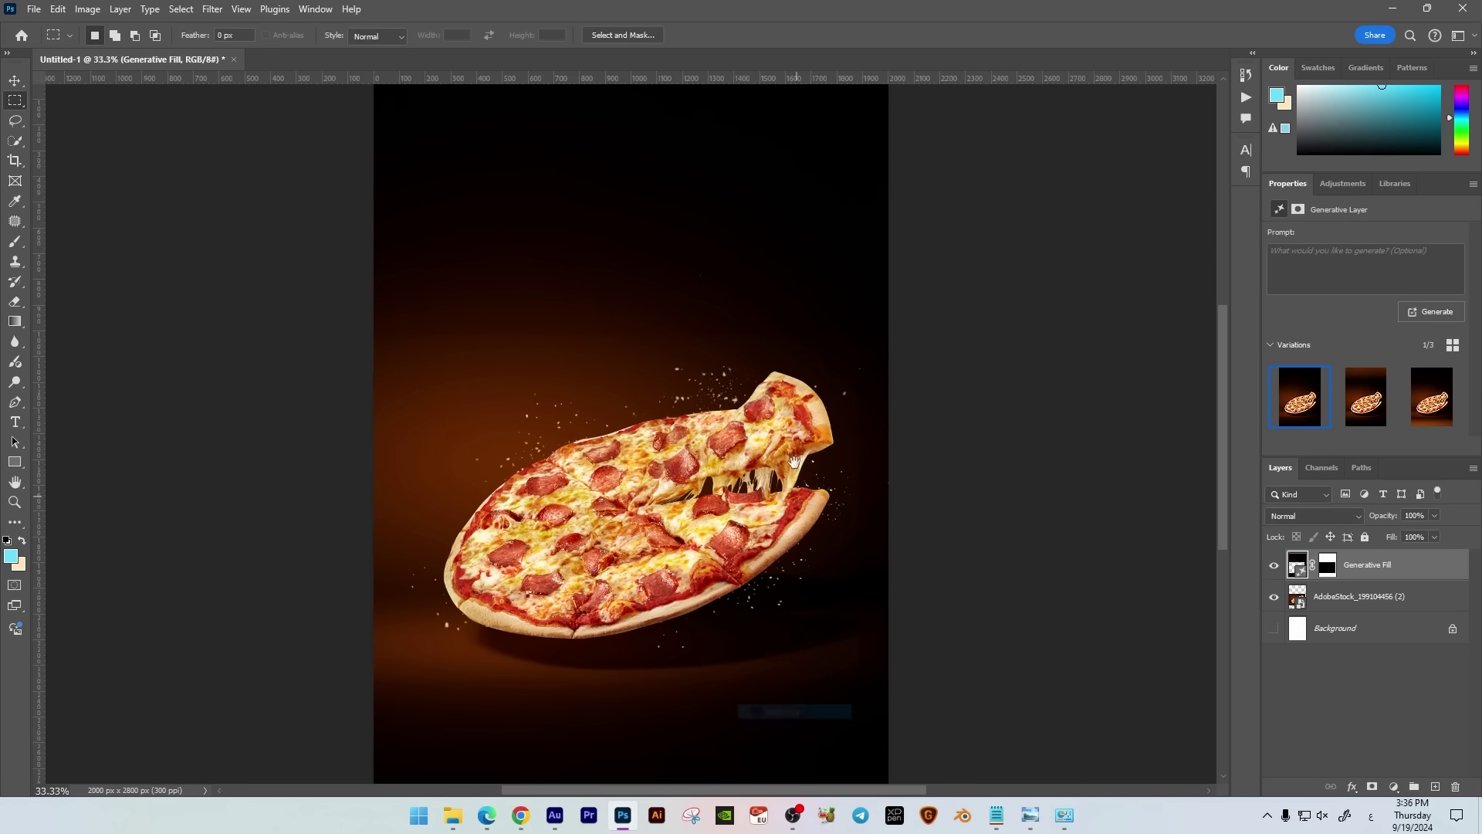
pyautogui.moveTo(791, 462); pyautogui.dragTo(778, 562)
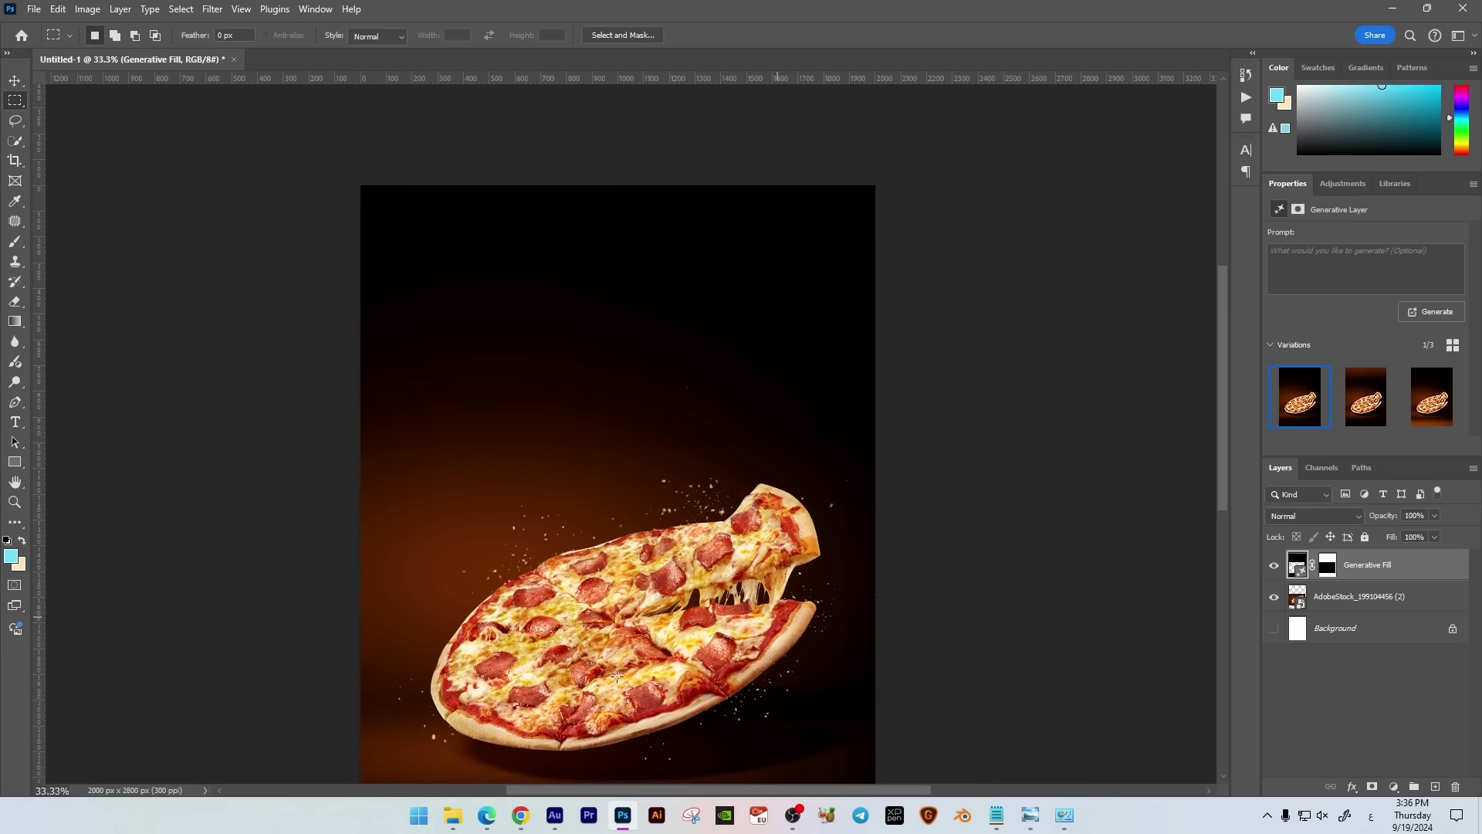
pyautogui.click(16, 422)
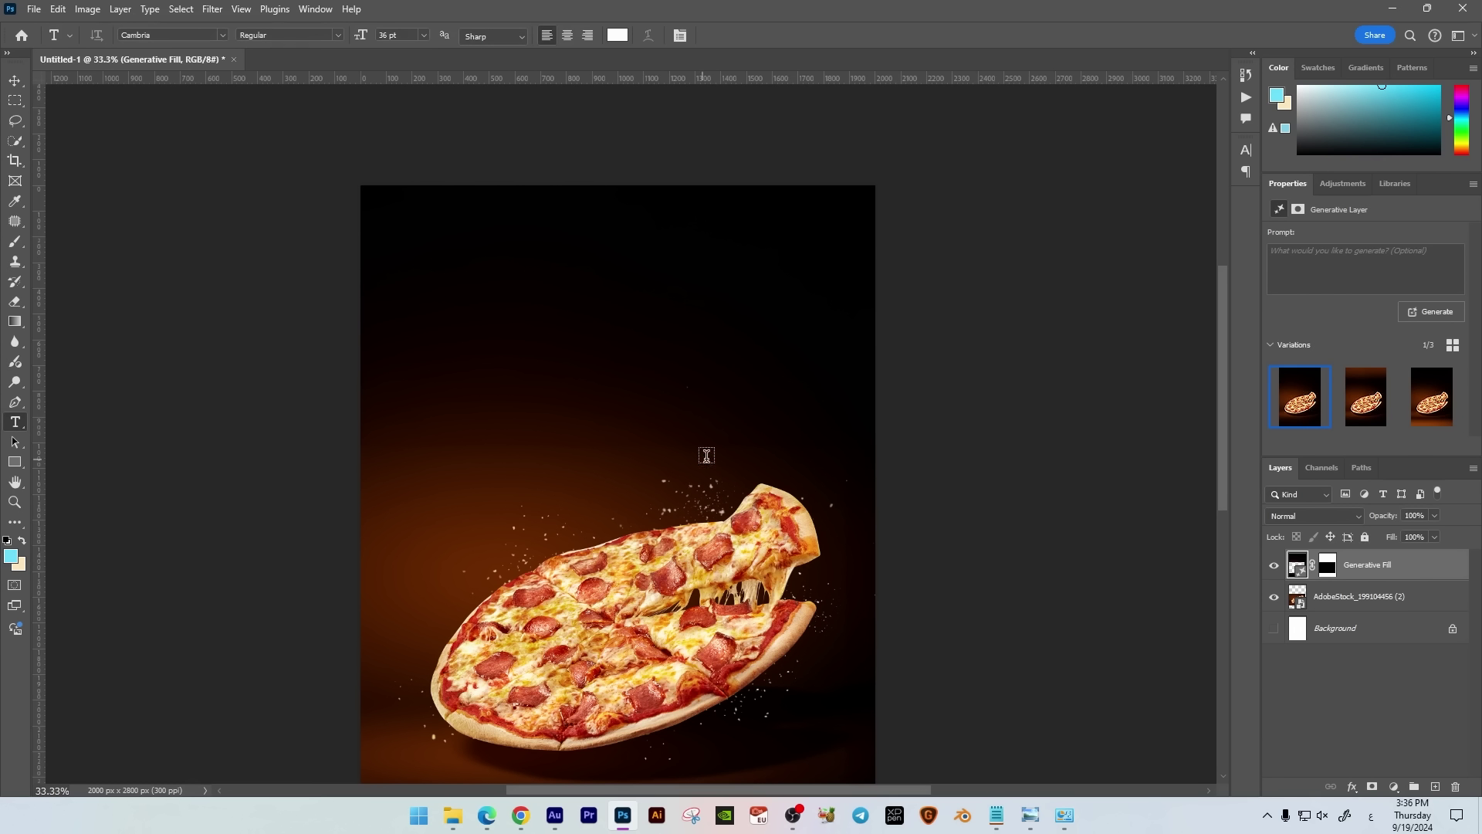
# Type the Arabic word كومبل above the pizza in the Blabeloo MagdySoliman font.
pyautogui.click(645, 377)
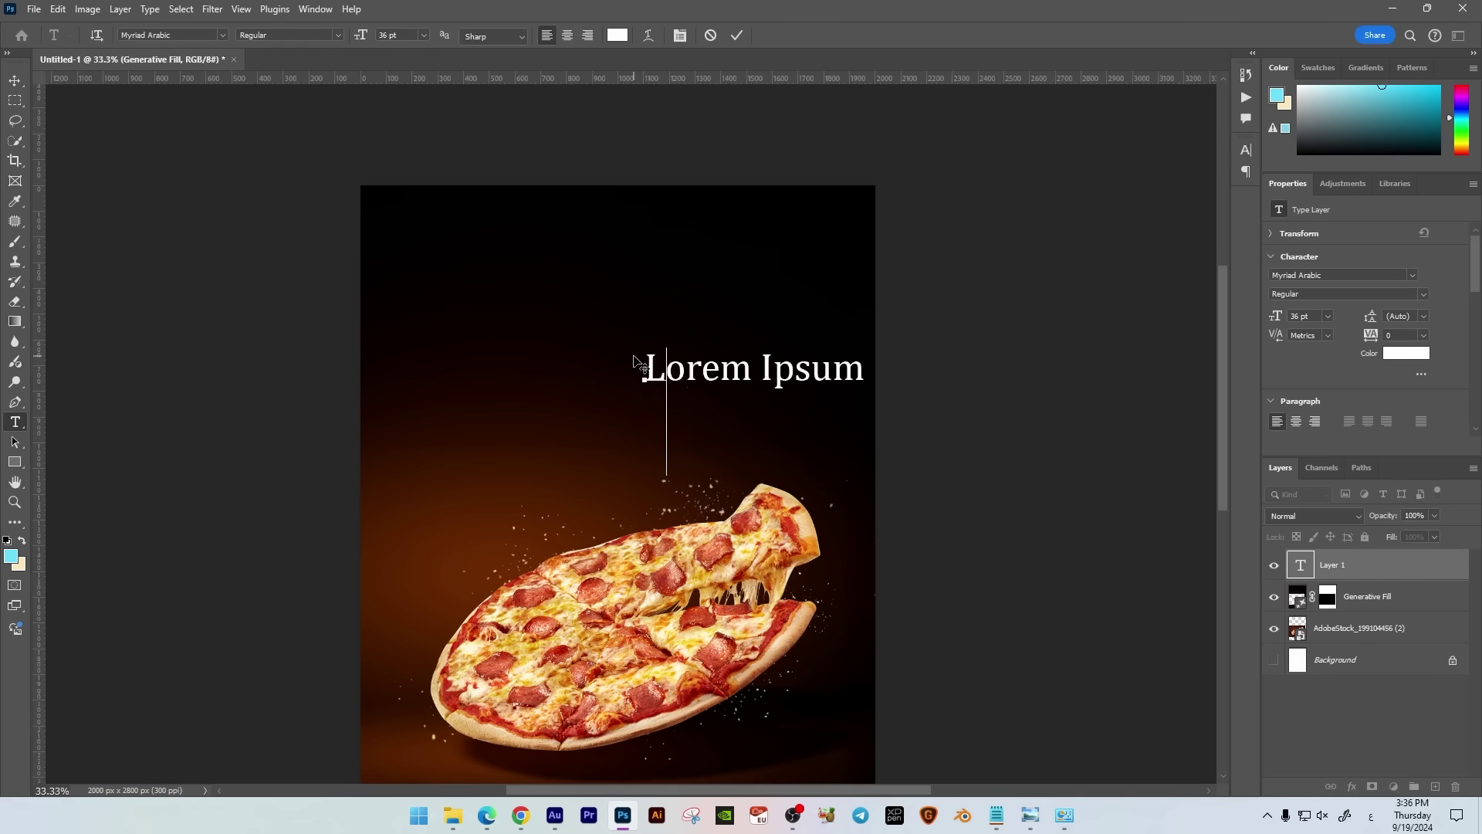
pyautogui.write('كومبلa')
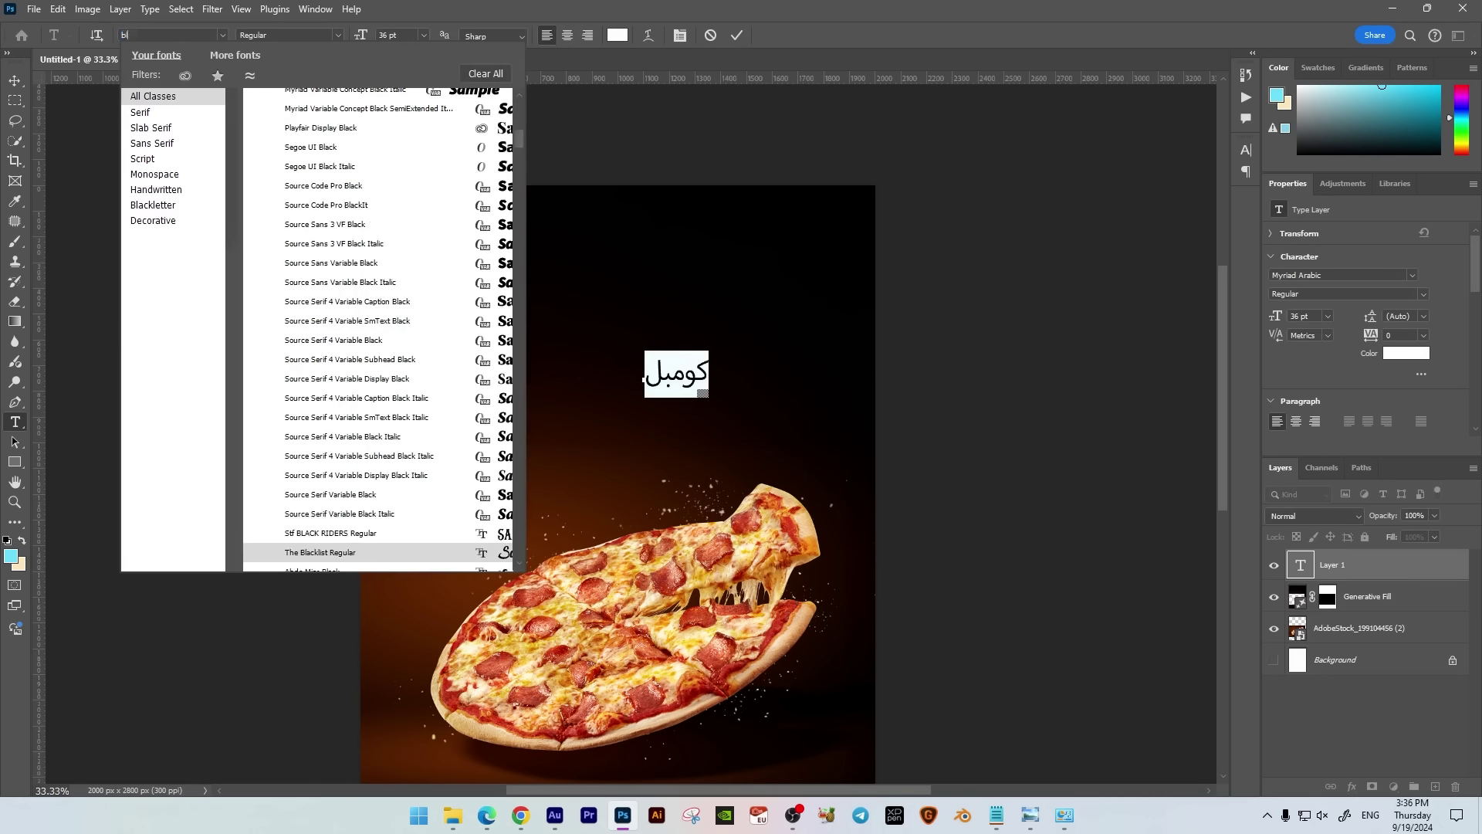
pyautogui.press('Return')
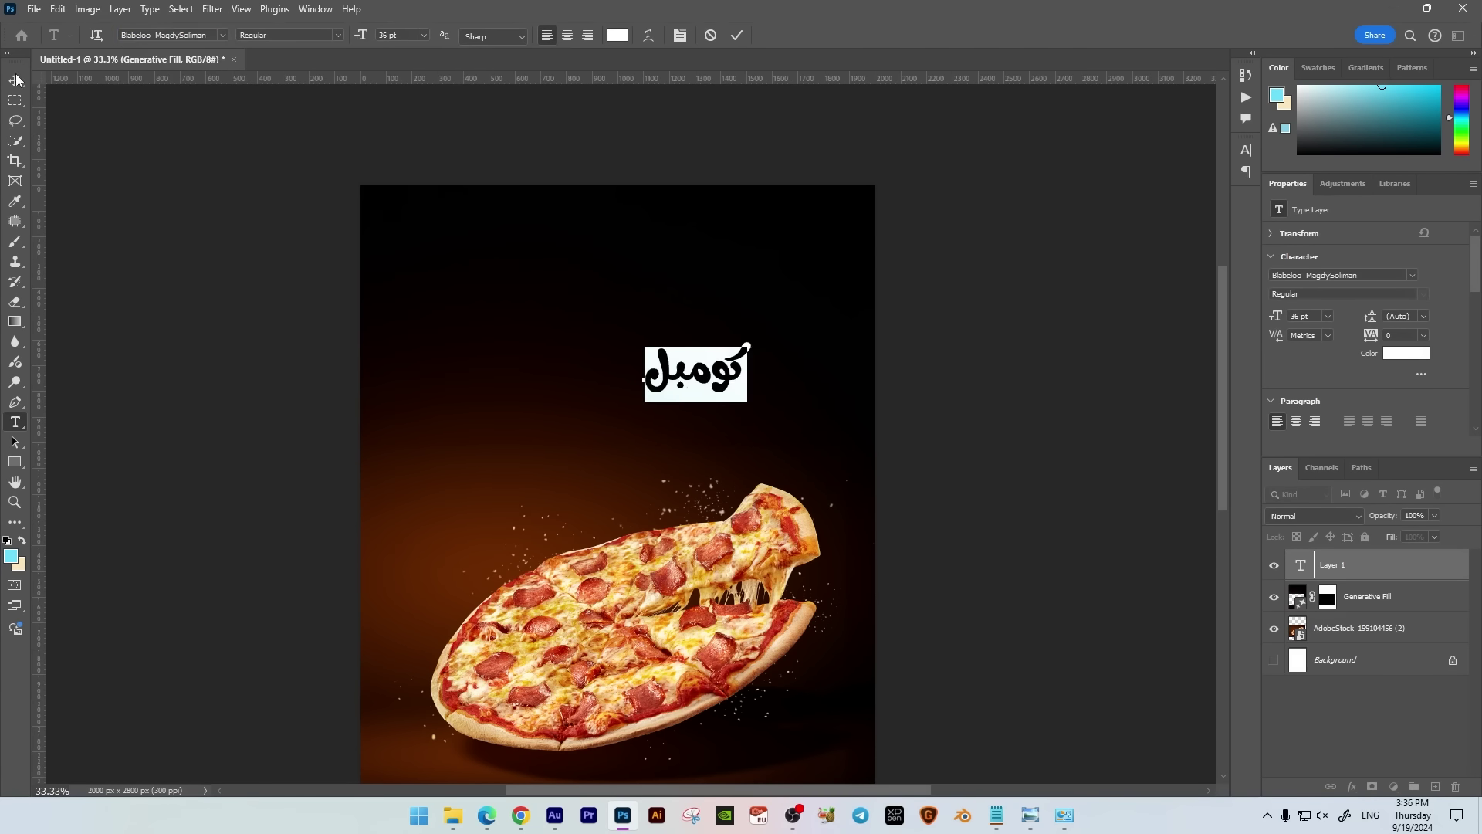
pyautogui.click(17, 79)
# Scale the Arabic word up to about 240% and zoom in on it.
pyautogui.hotkey('ctrl', 't')
pyautogui.moveTo(711, 347); pyautogui.dragTo(814, 298)
pyautogui.press('Return')
pyautogui.hotkey('ctrl', '=')
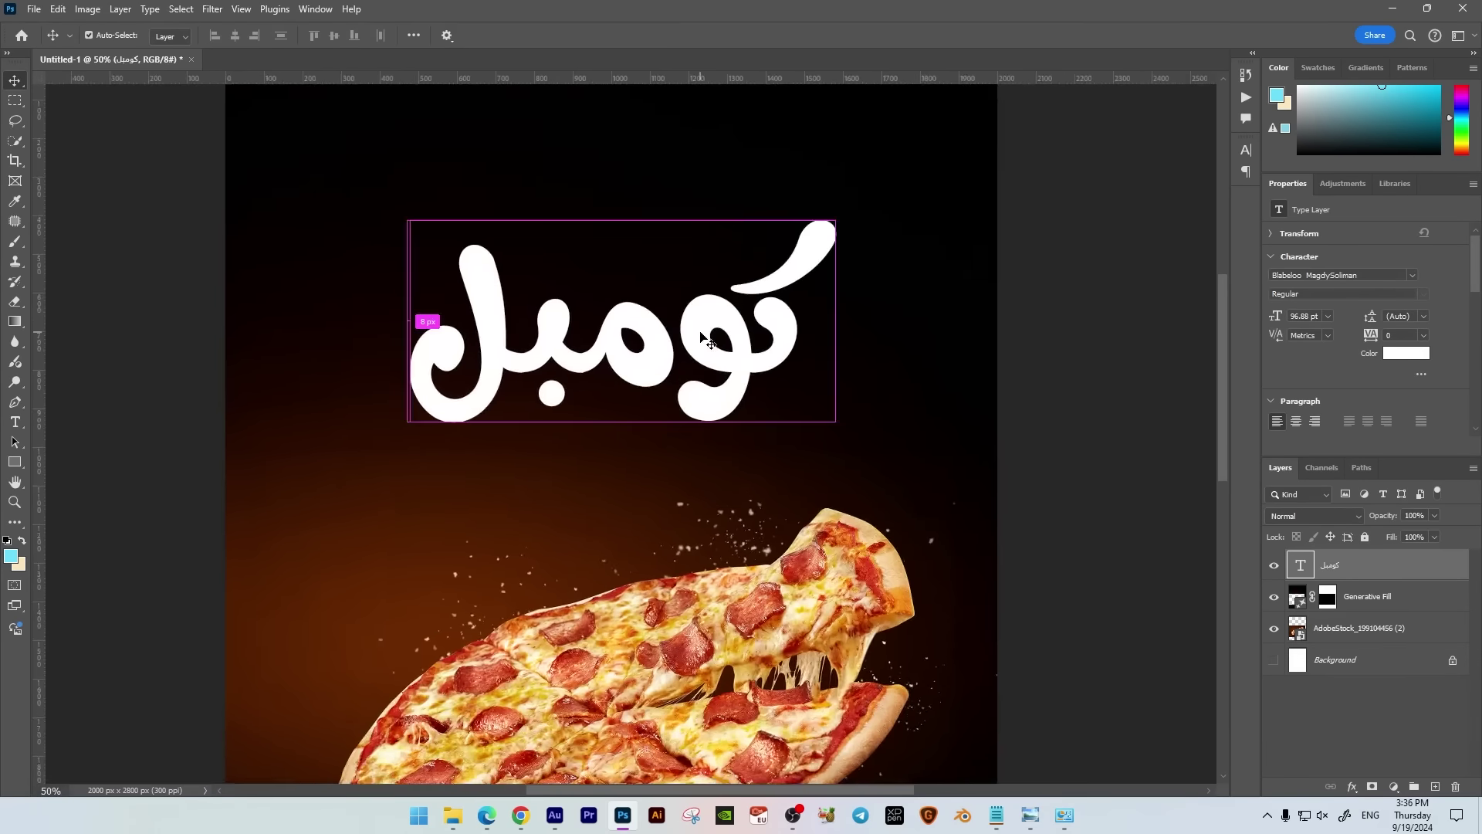
pyautogui.hotkey('ctrl', '=')
pyautogui.hscroll(2, 953, 407)
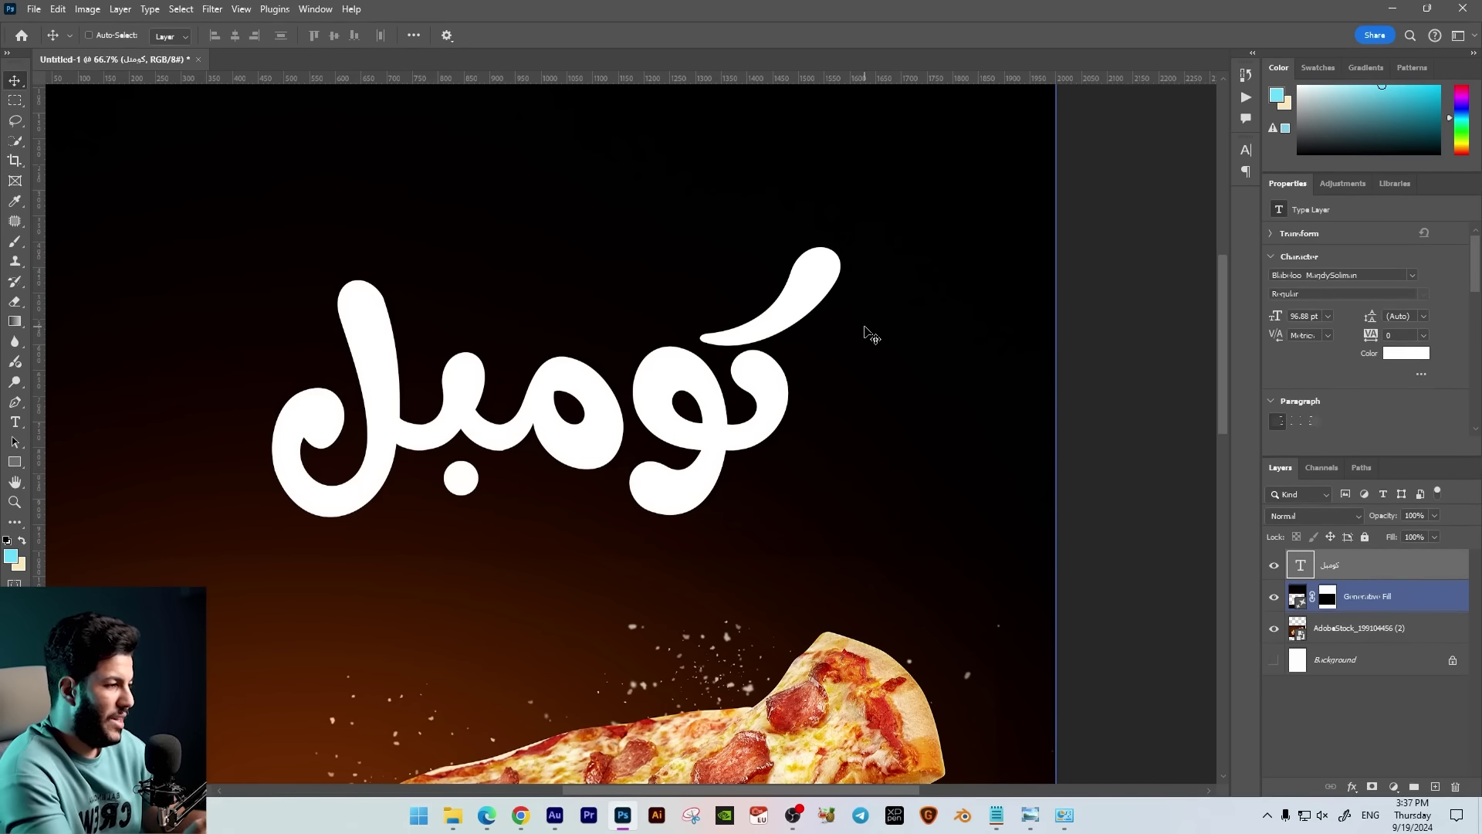
pyautogui.keyDown('ctrl'); pyautogui.click(811, 317); pyautogui.keyUp('ctrl')
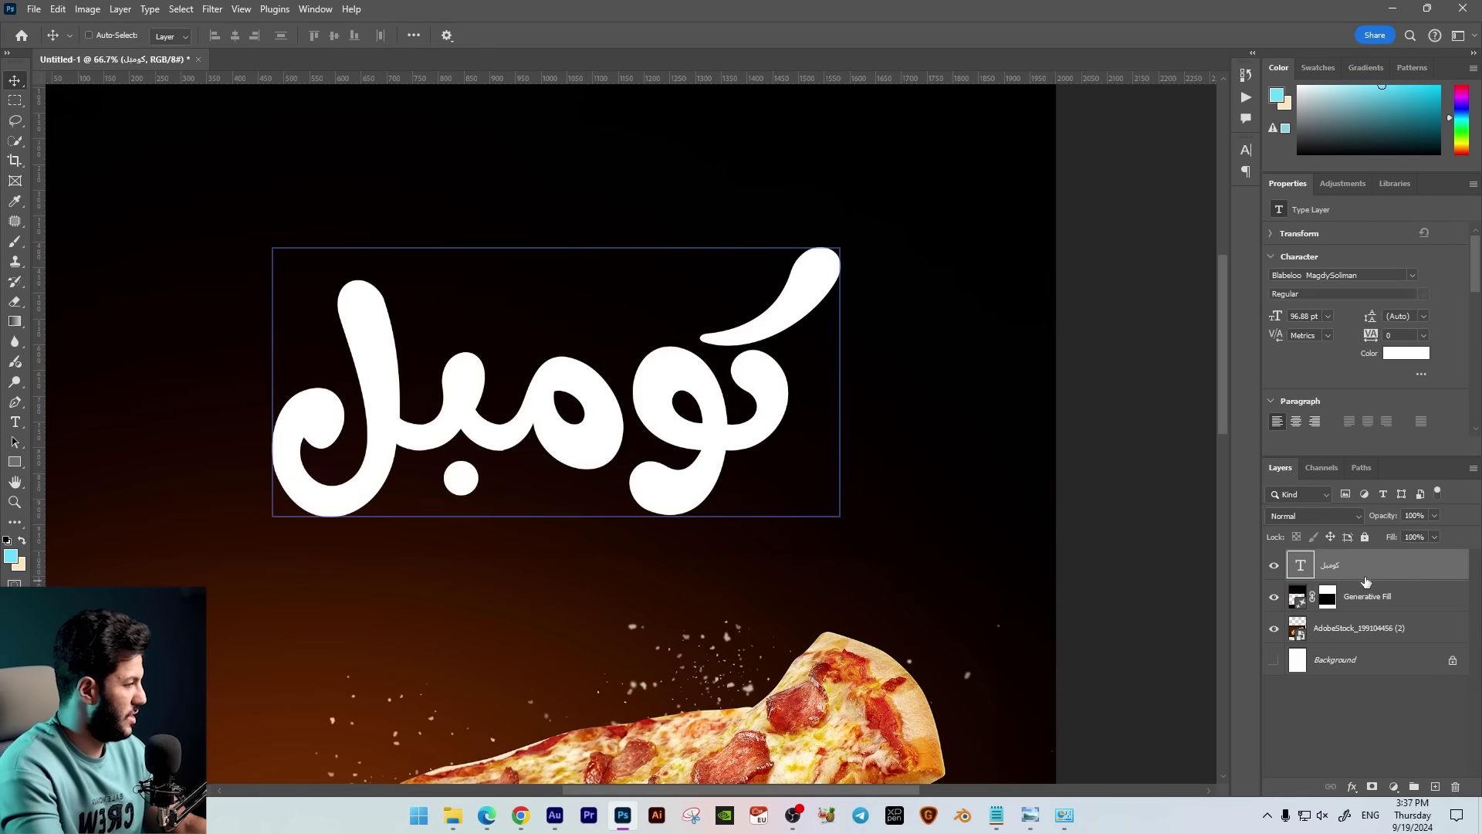
# Rasterize the logo text and rotate and lengthen its curved top stroke.
pyautogui.rightClick(1344, 566)
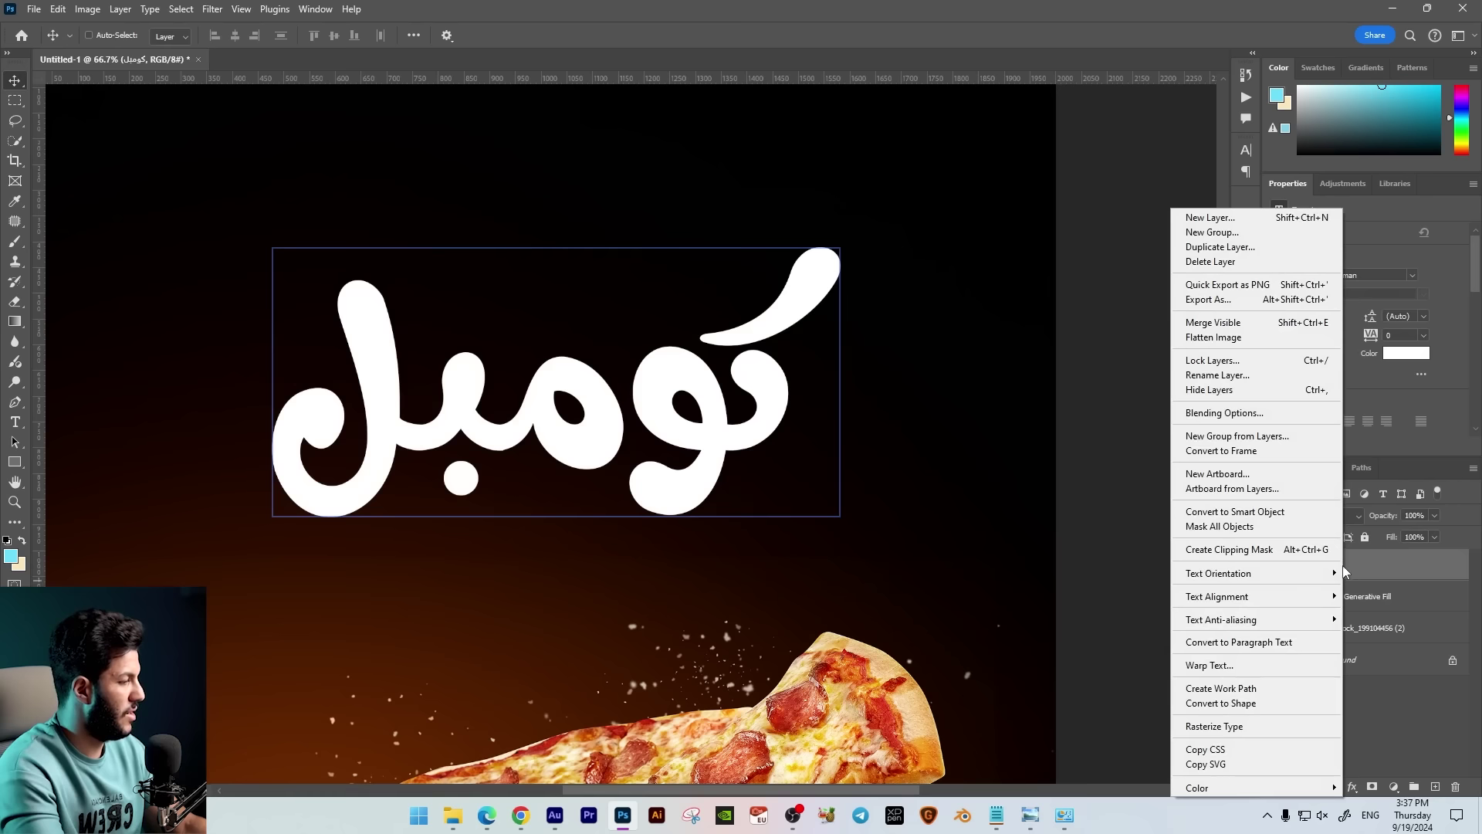
pyautogui.click(1231, 725)
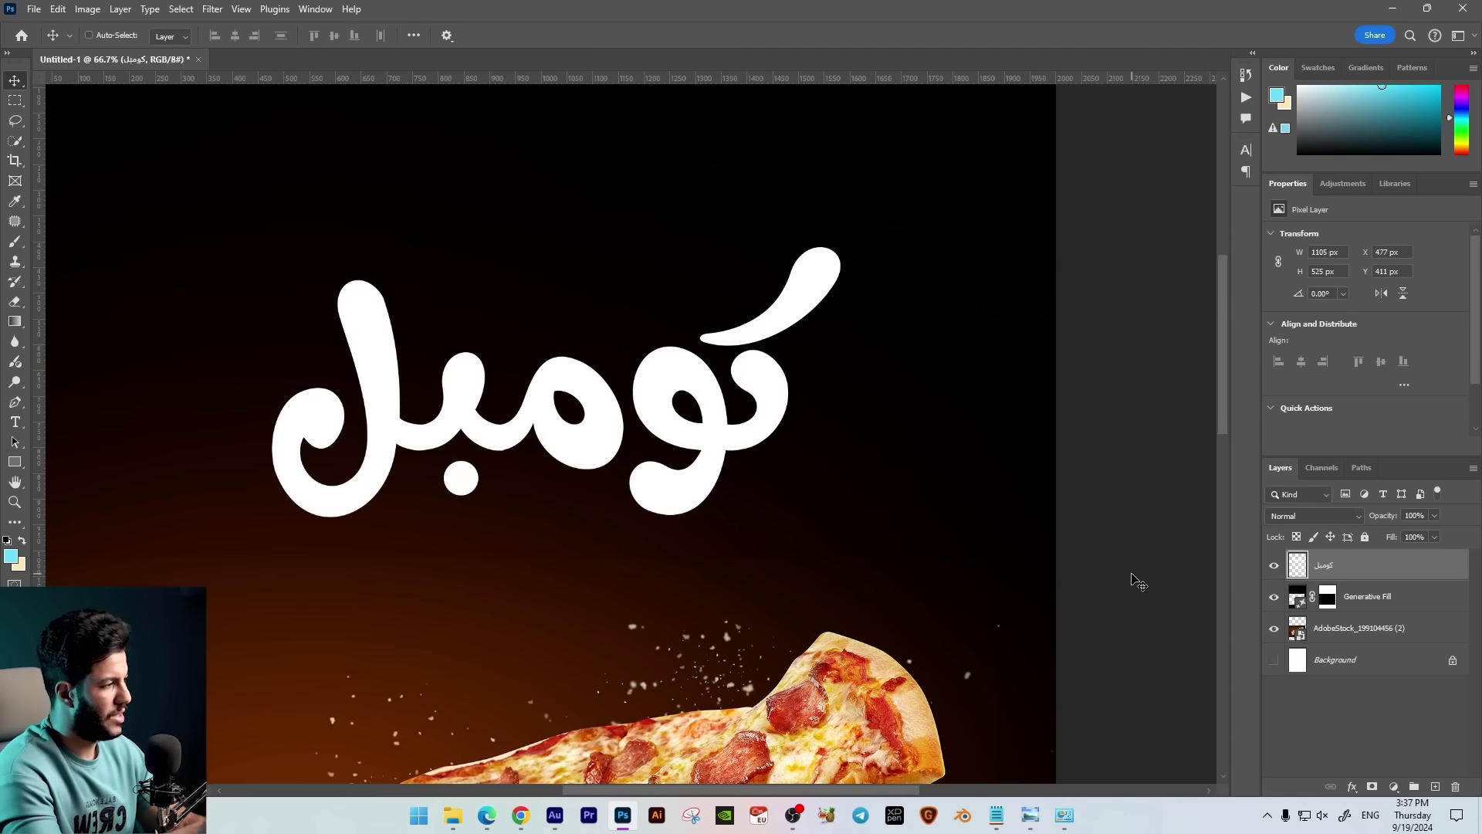
pyautogui.click(14, 141)
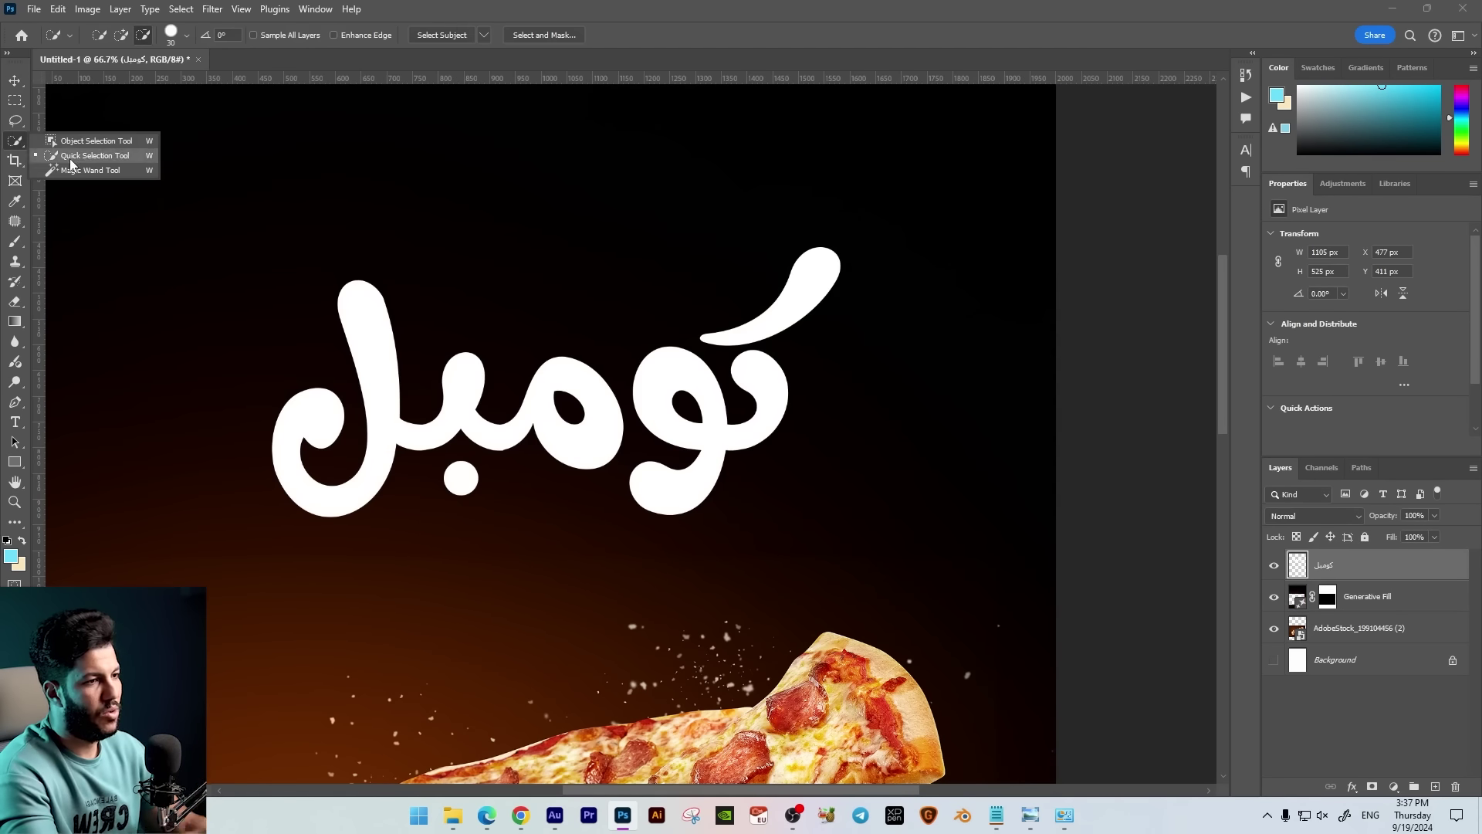
pyautogui.click(71, 171)
pyautogui.click(807, 289)
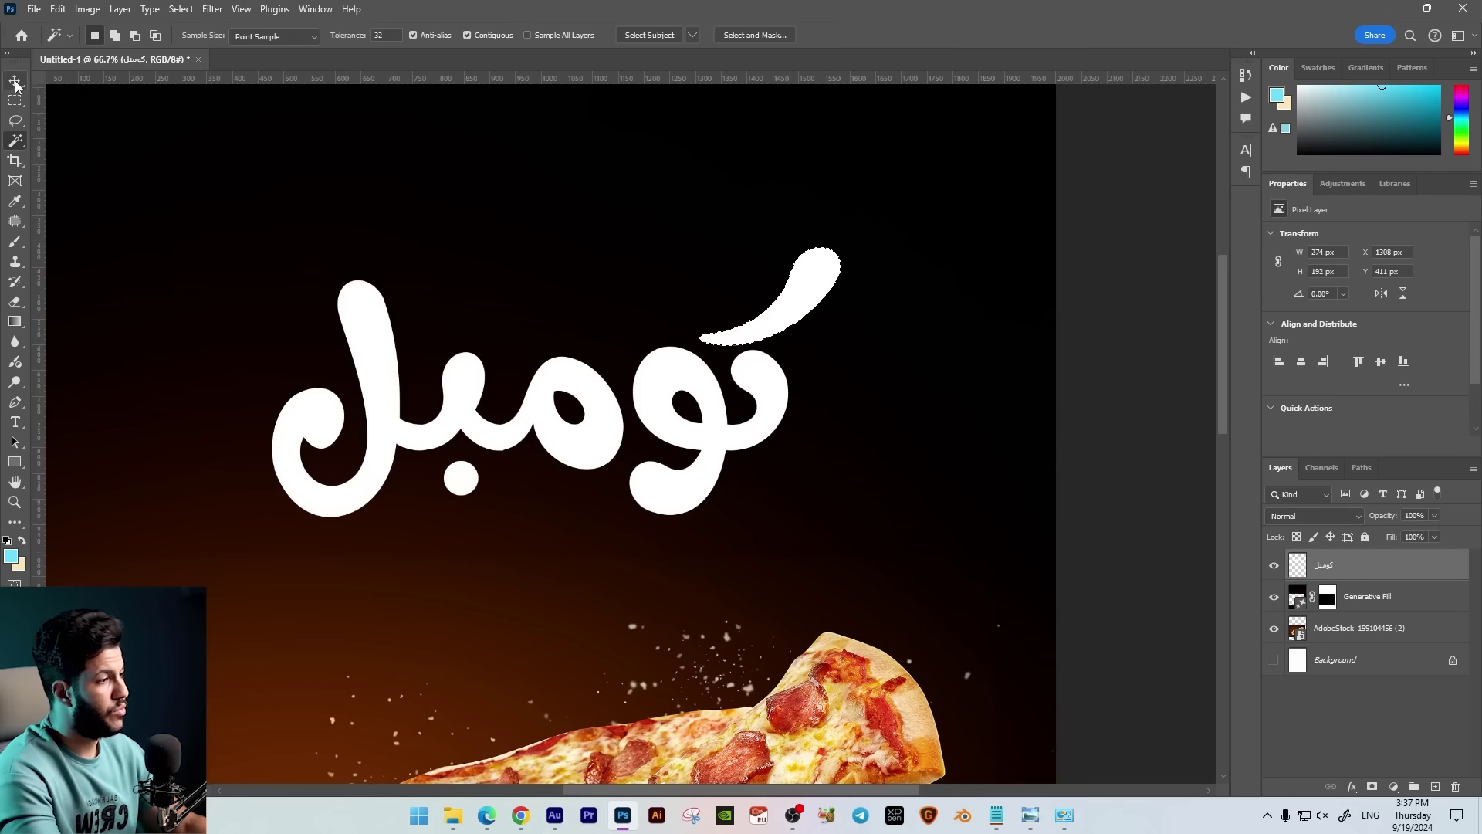
pyautogui.hotkey('ctrl', 't')
pyautogui.moveTo(878, 255)
pyautogui.mouseDown()
pyautogui.moveTo(851, 263)
pyautogui.moveTo(878, 244)
pyautogui.mouseUp()
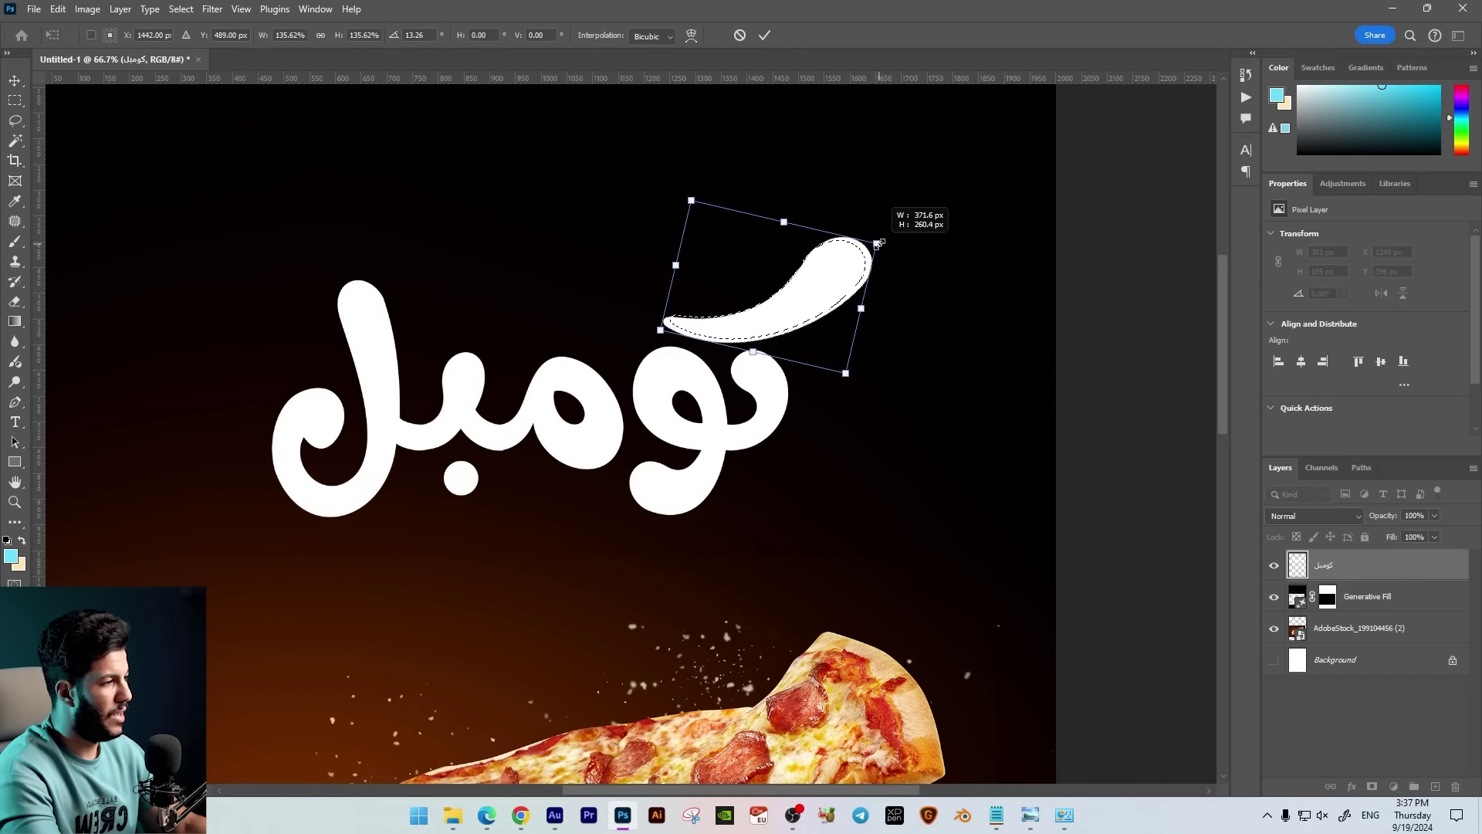
pyautogui.moveTo(878, 244); pyautogui.dragTo(904, 260)
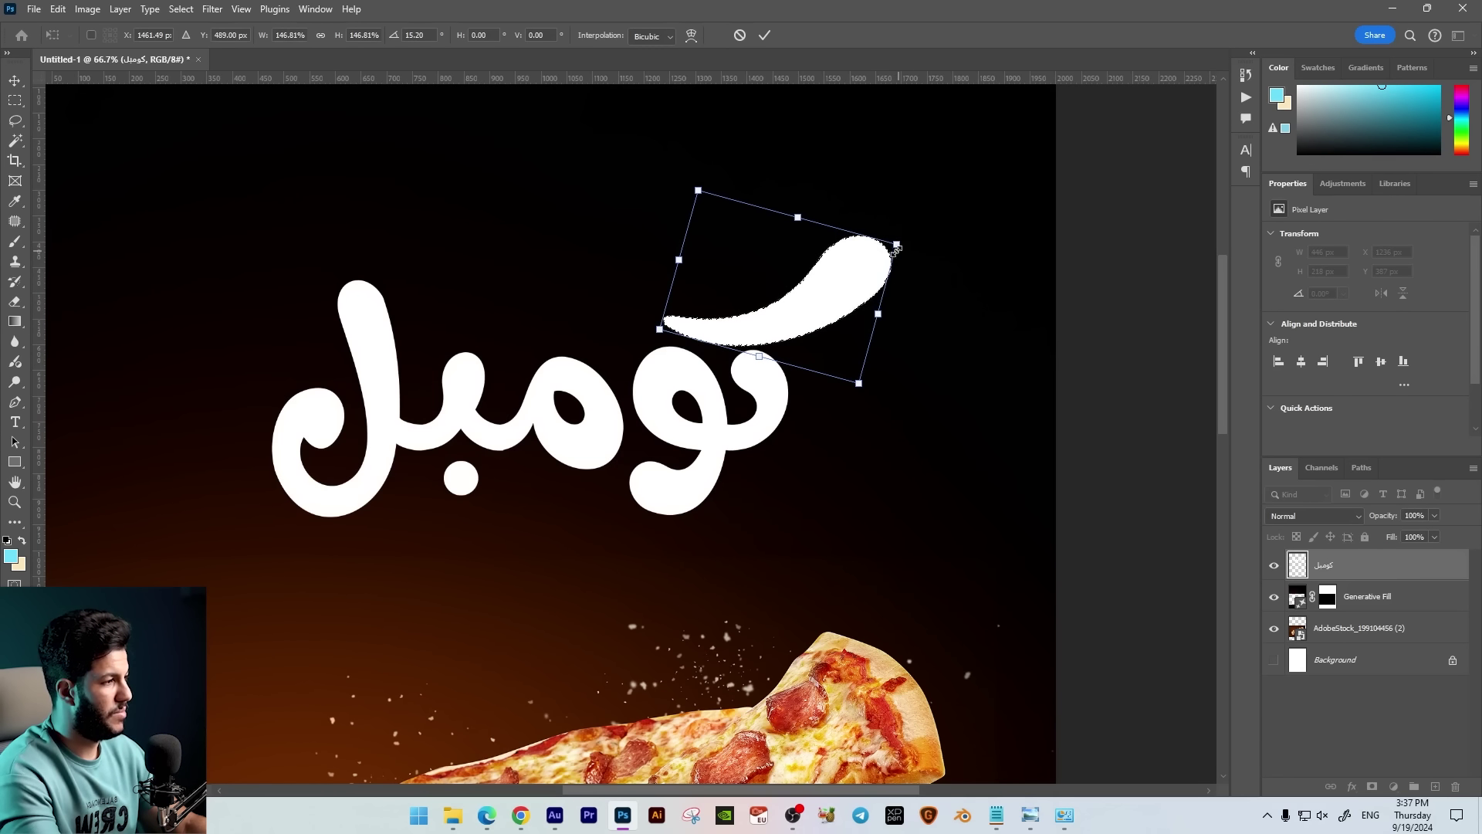
pyautogui.press('Return')
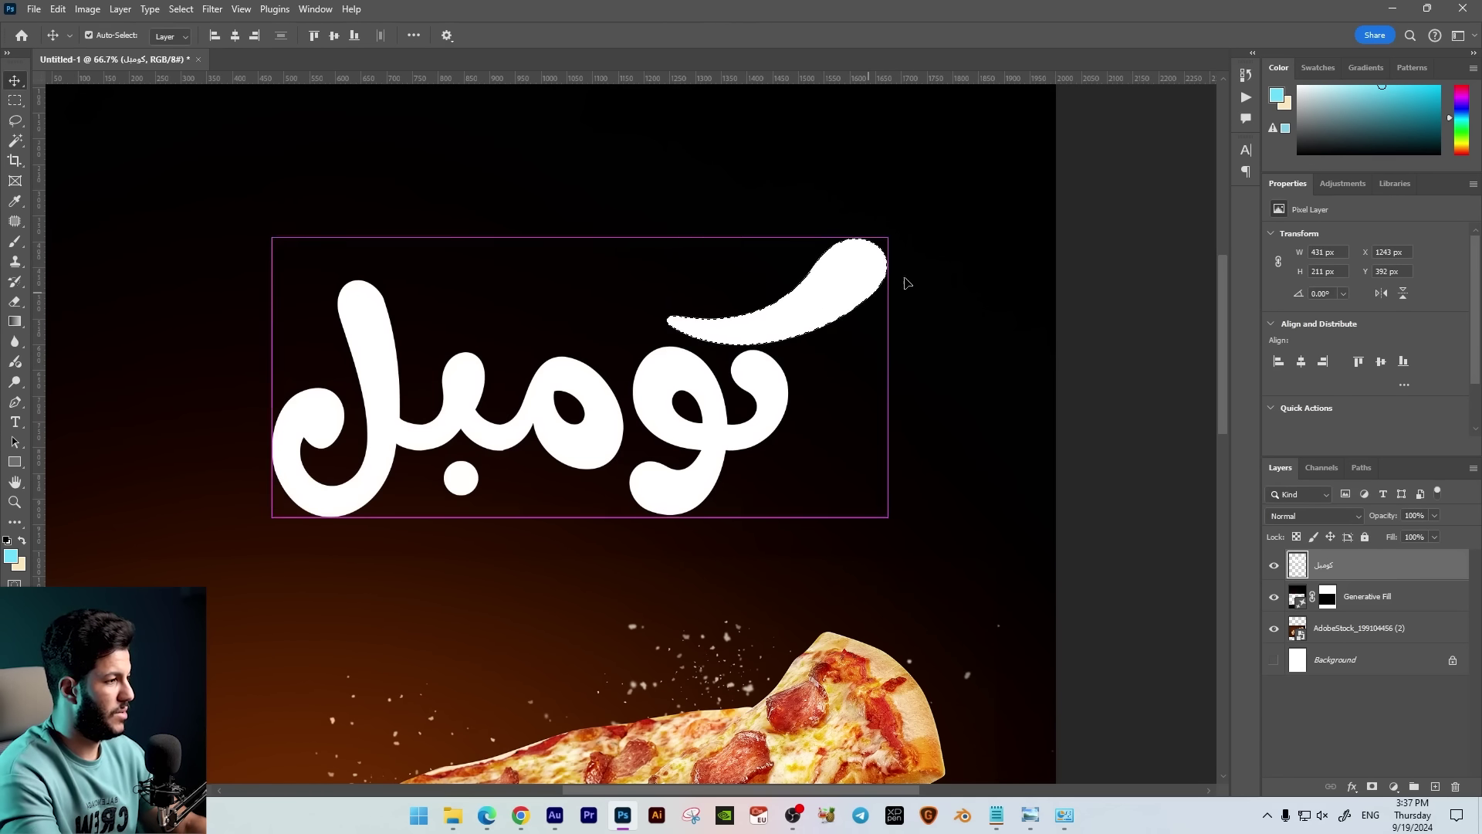
# Enlarge the small dot below the logo letters.
pyautogui.keyDown('ctrl'); pyautogui.click(748, 331); pyautogui.keyUp('ctrl')
pyautogui.moveTo(749, 335); pyautogui.dragTo(846, 287)
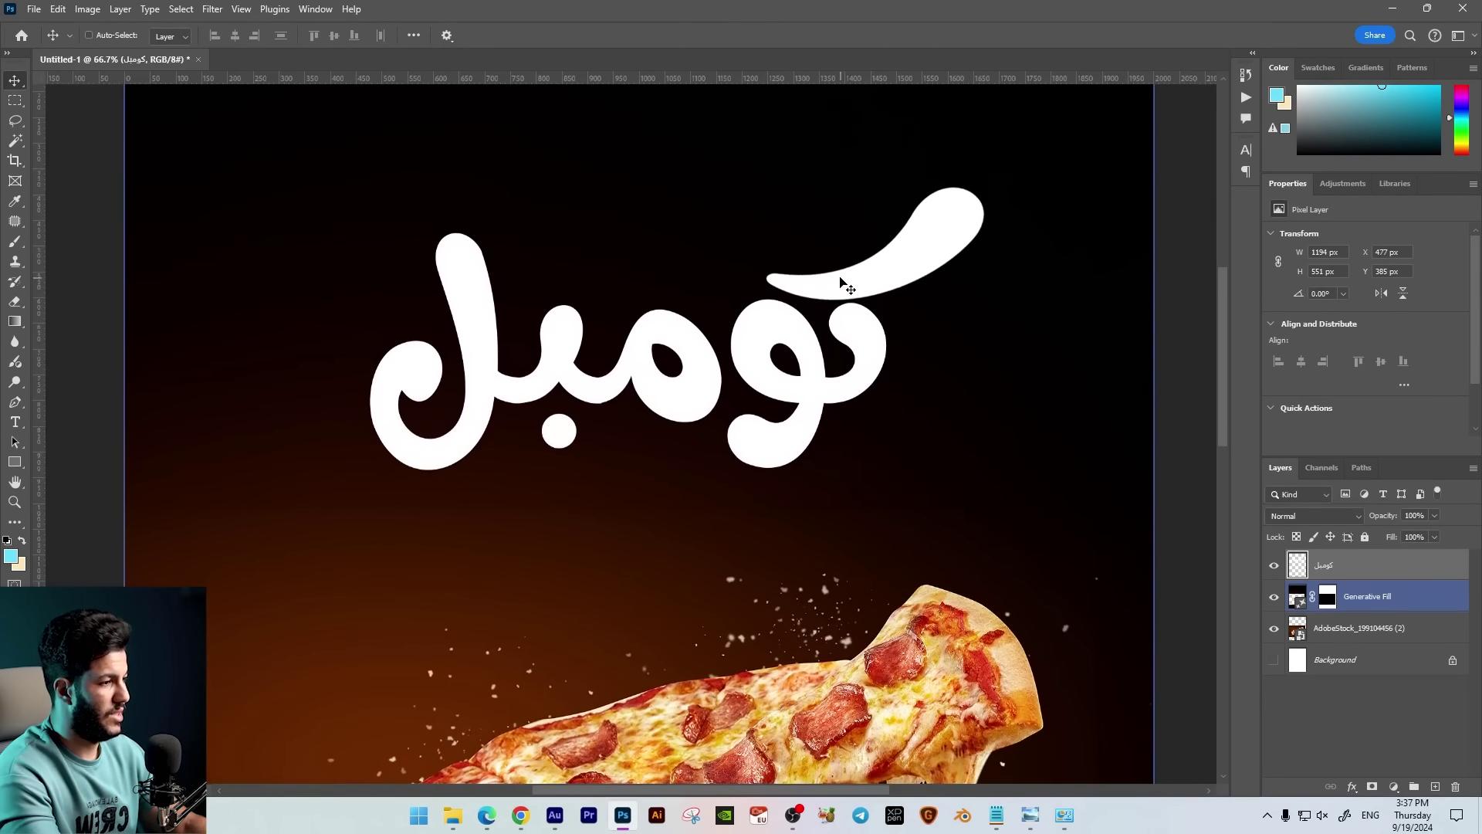
pyautogui.hotkey('ctrl', '+')
pyautogui.click(538, 461)
pyautogui.hotkey('ctrl', 't')
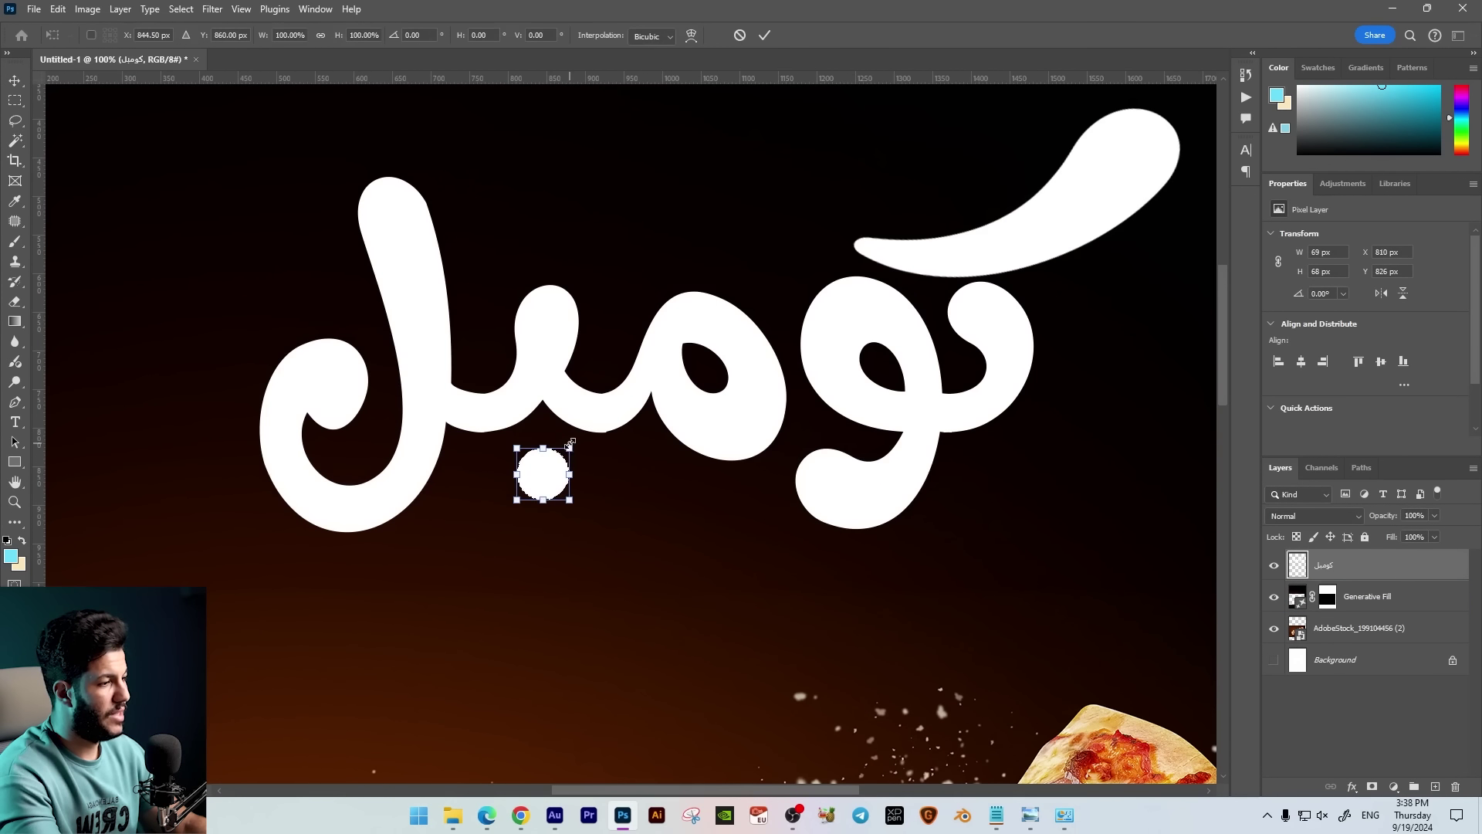
pyautogui.moveTo(571, 442); pyautogui.dragTo(577, 440)
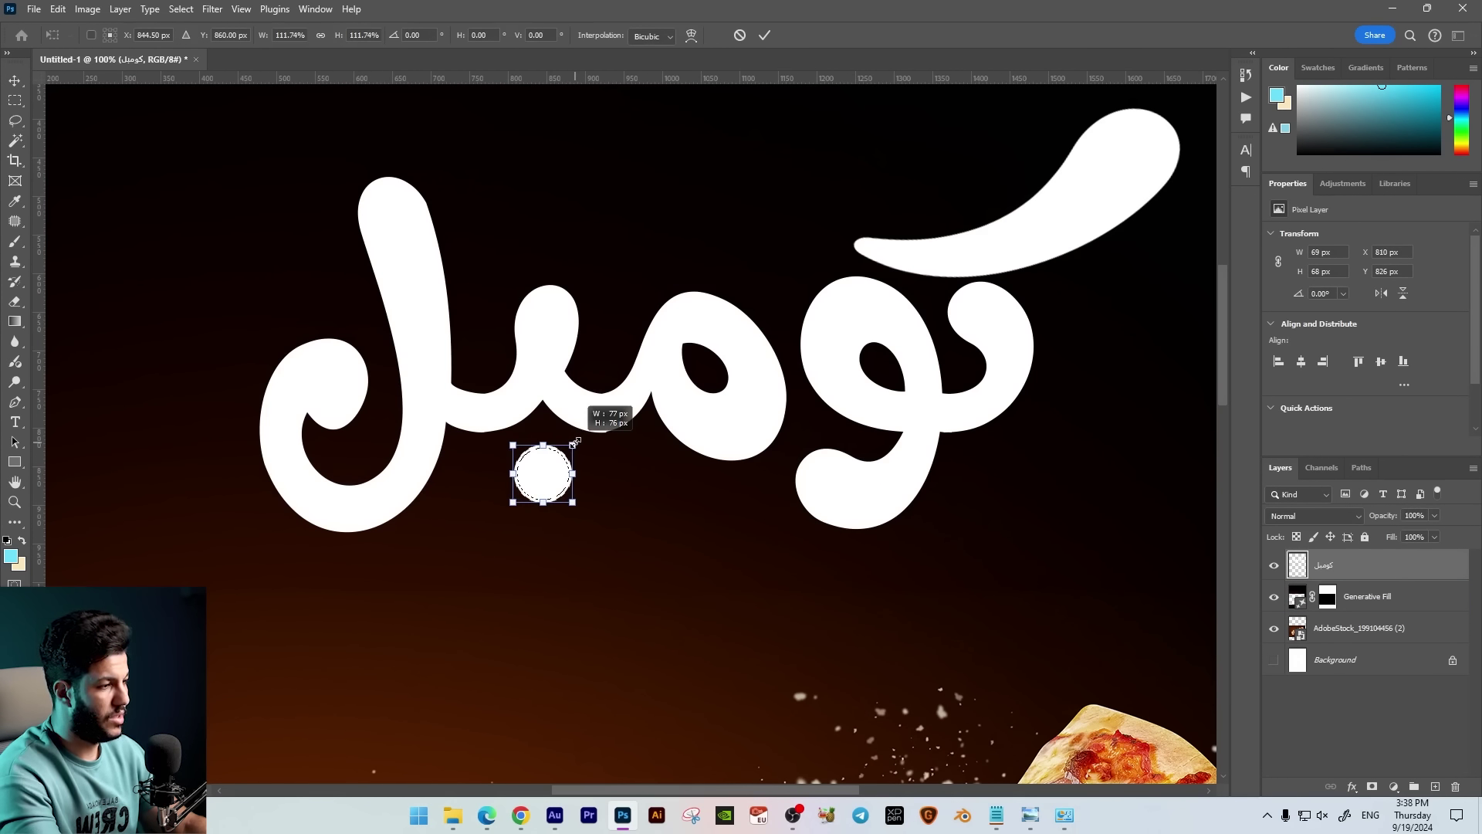
pyautogui.press('Return')
# Select the logo's left-hand letters with the Magic Wand and start transforming them.
pyautogui.press('w')
pyautogui.click(720, 496)
pyautogui.hotkey('ctrl', 't')
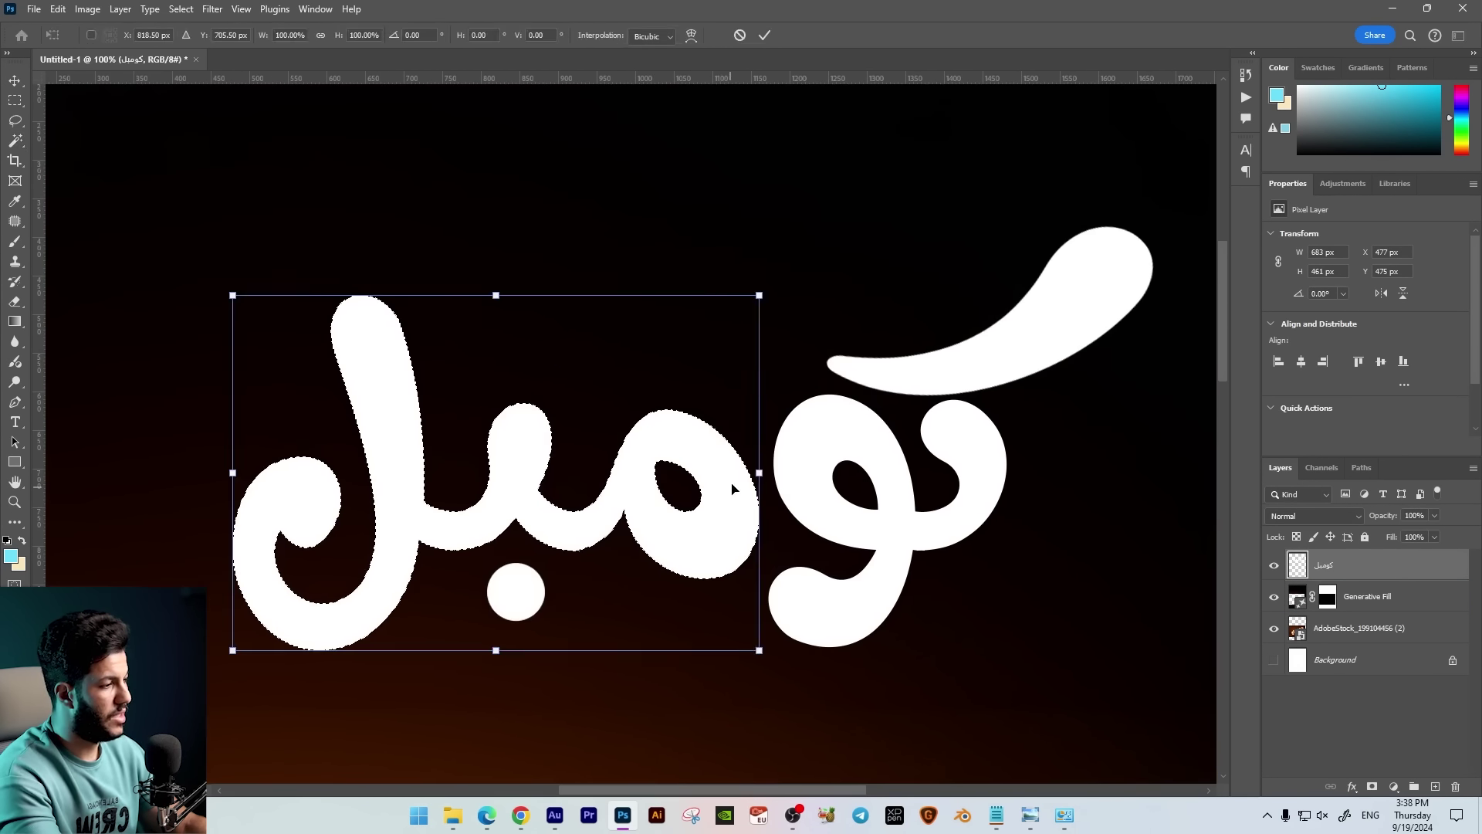
pyautogui.rightClick(727, 497)
# Warp the left-hand letters, curving their bottom and pulling the corners outward.
pyautogui.click(755, 260)
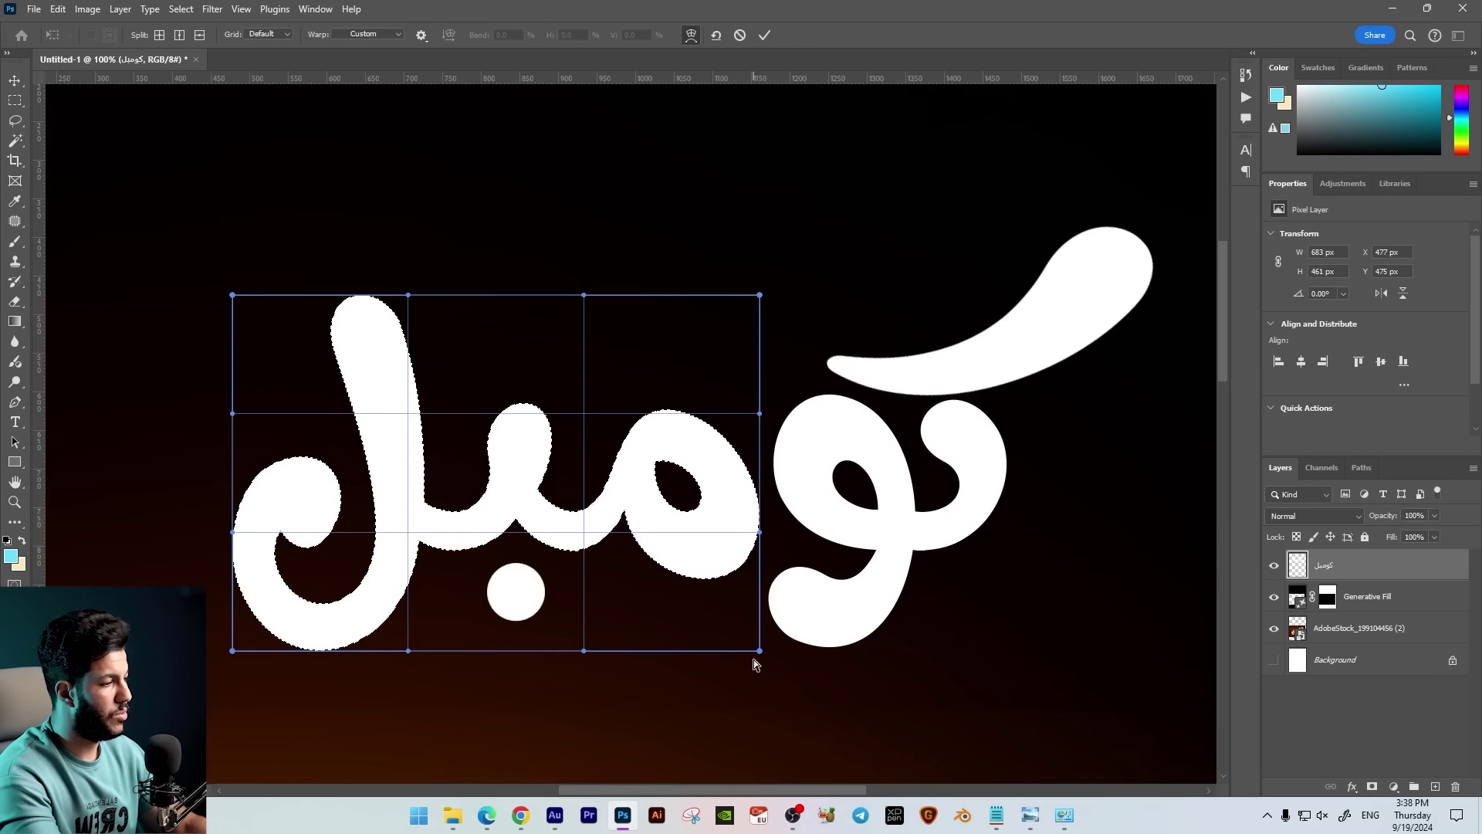
pyautogui.moveTo(584, 651); pyautogui.dragTo(538, 679)
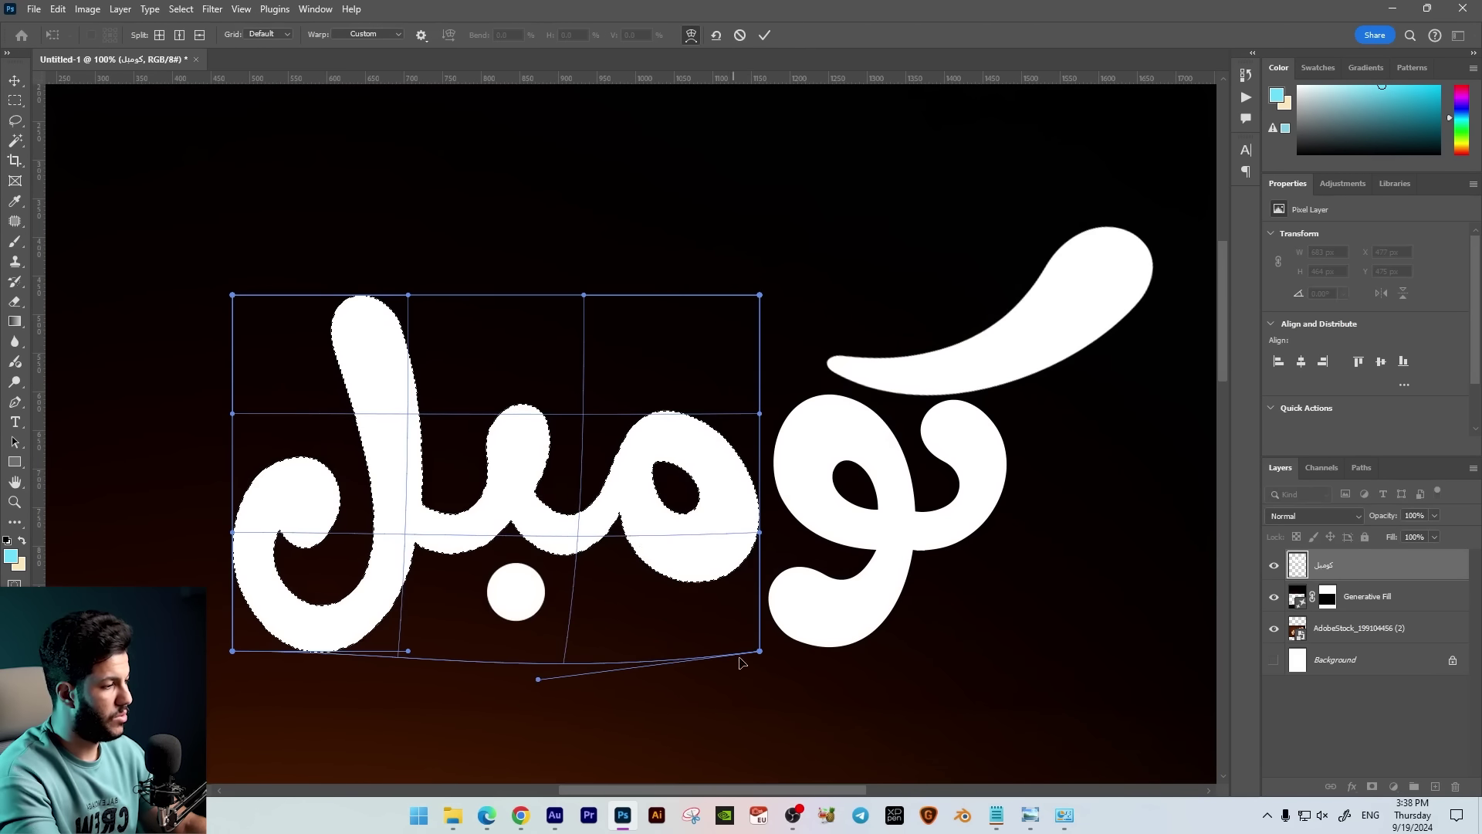
pyautogui.moveTo(759, 651); pyautogui.dragTo(789, 686)
pyautogui.moveTo(583, 294)
pyautogui.mouseDown()
pyautogui.moveTo(573, 227)
pyautogui.moveTo(574, 251)
pyautogui.mouseUp()
pyautogui.moveTo(232, 651); pyautogui.dragTo(202, 661)
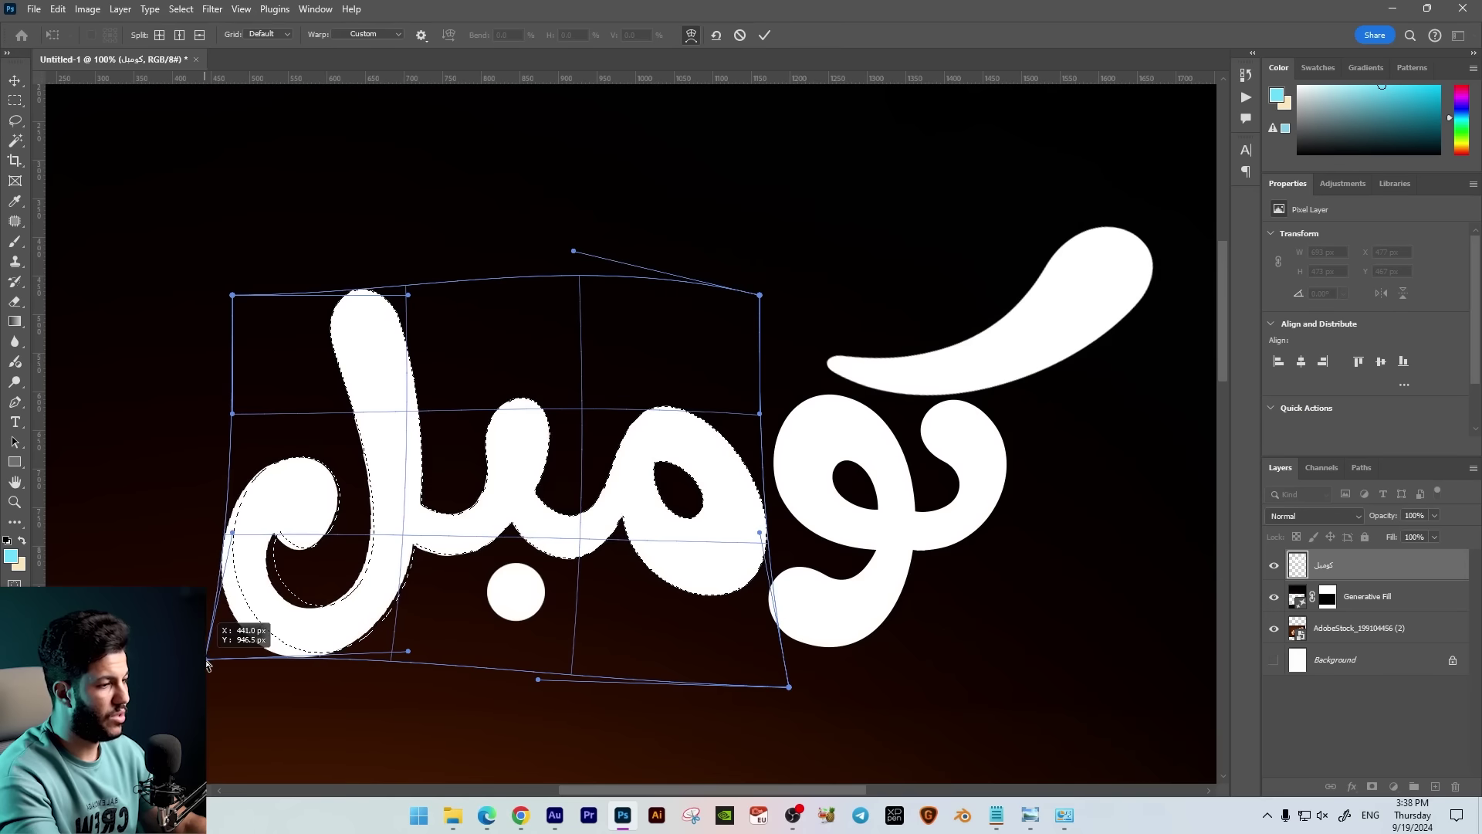
pyautogui.moveTo(232, 295); pyautogui.dragTo(226, 281)
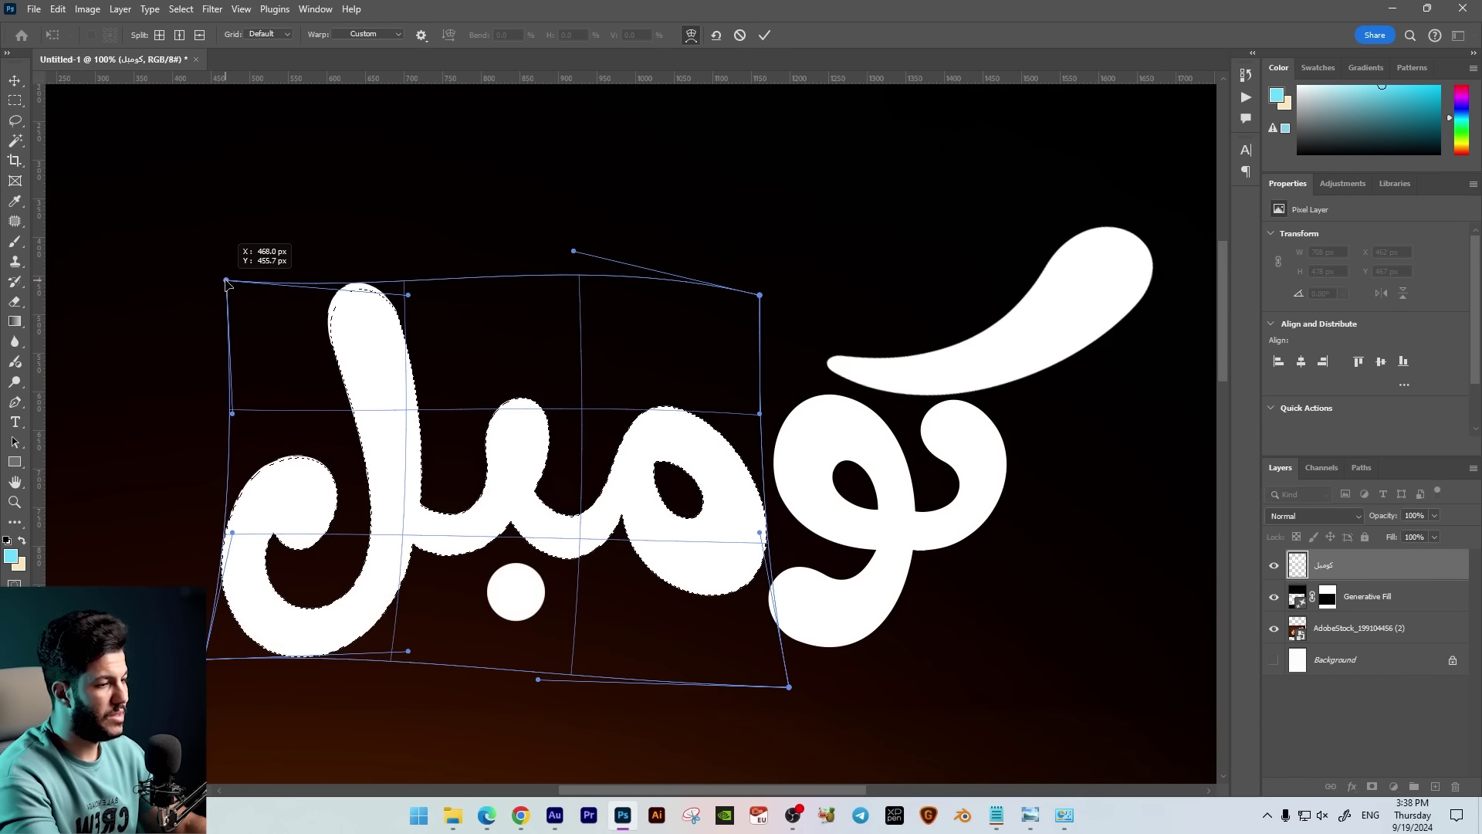
pyautogui.moveTo(205, 658); pyautogui.dragTo(204, 655)
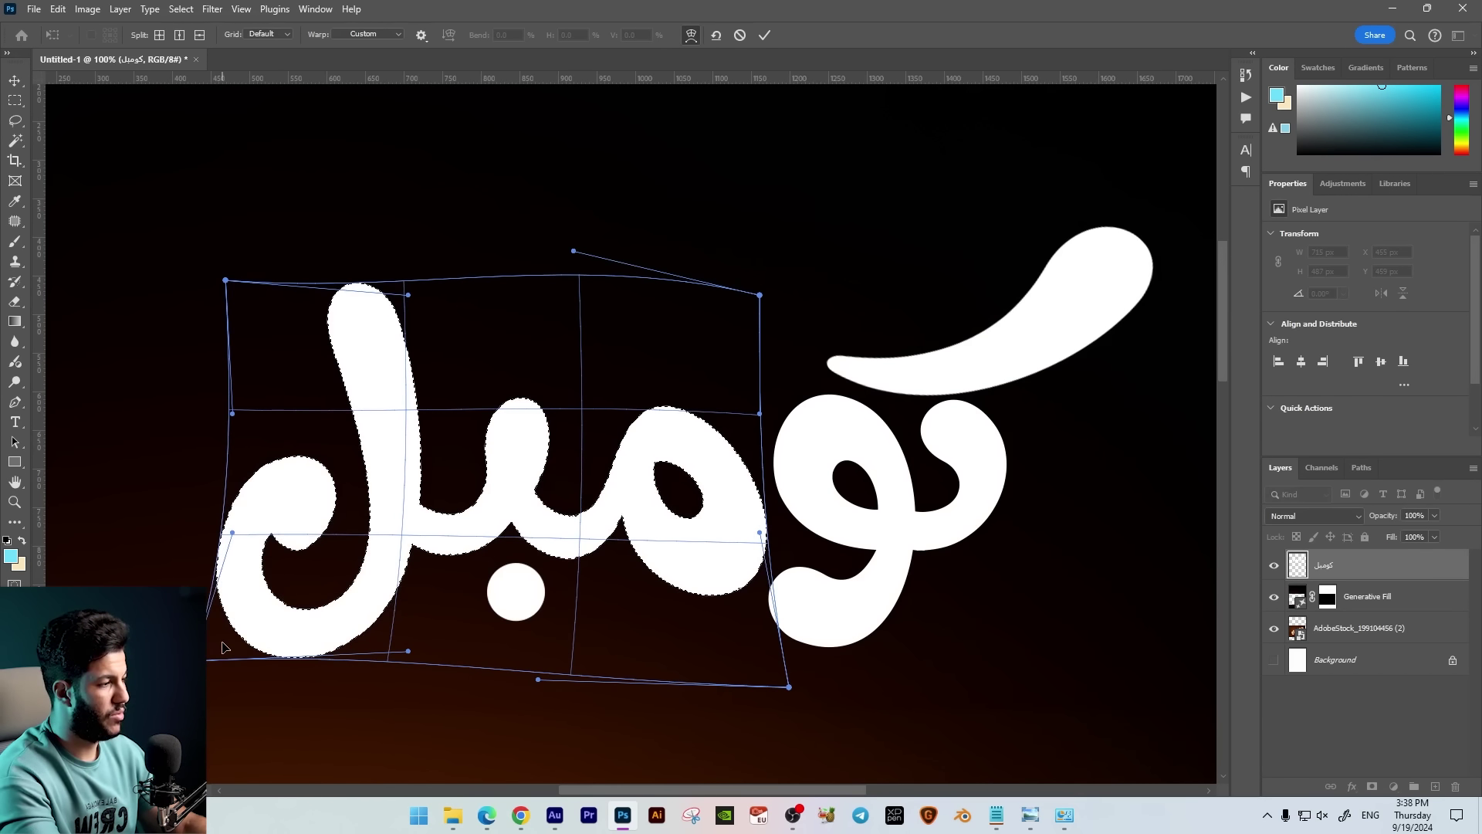
pyautogui.press('Return')
# Select the و letter together with the top stroke for transforming.
pyautogui.hotkey('ctrl', 'd')
pyautogui.press('w')
pyautogui.moveTo(538, 509); pyautogui.dragTo(507, 456)
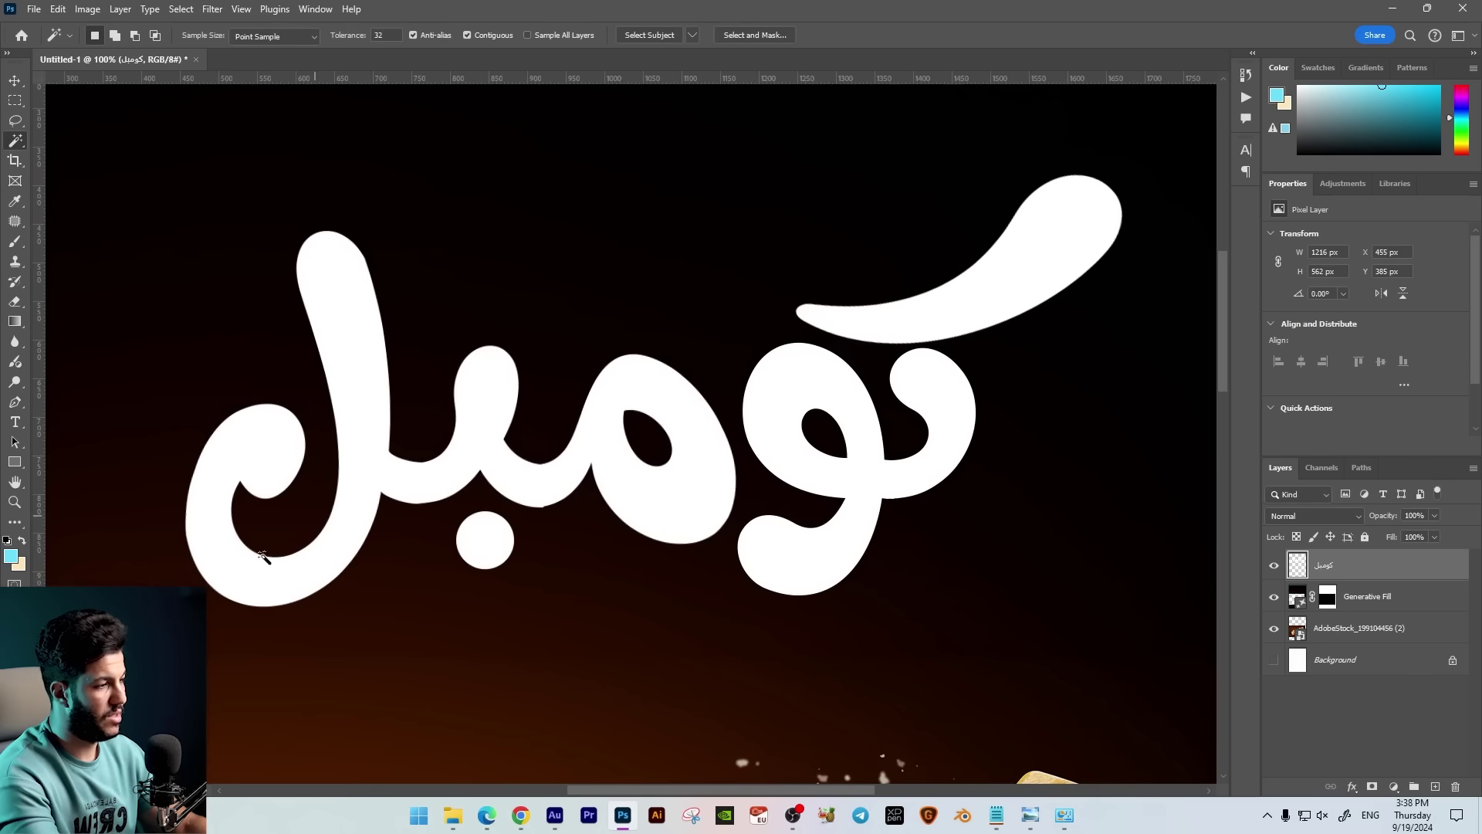
pyautogui.click(857, 494)
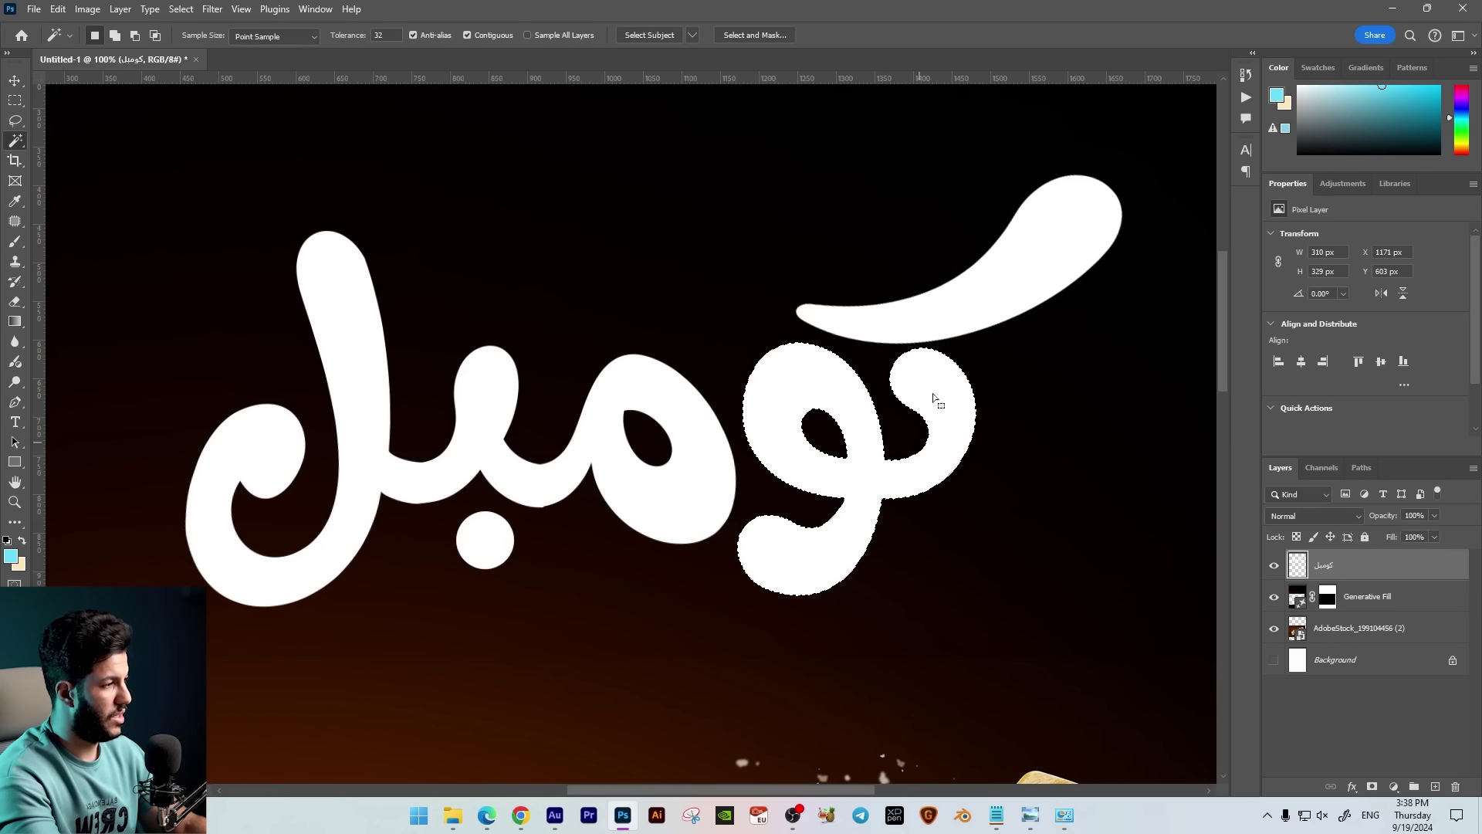
pyautogui.keyDown('shift'); pyautogui.click(973, 313); pyautogui.keyUp('shift')
pyautogui.hotkey('ctrl', 't')
# Warp the right letters, stretching the top stroke up and to the right.
pyautogui.rightClick(975, 316)
pyautogui.click(1003, 423)
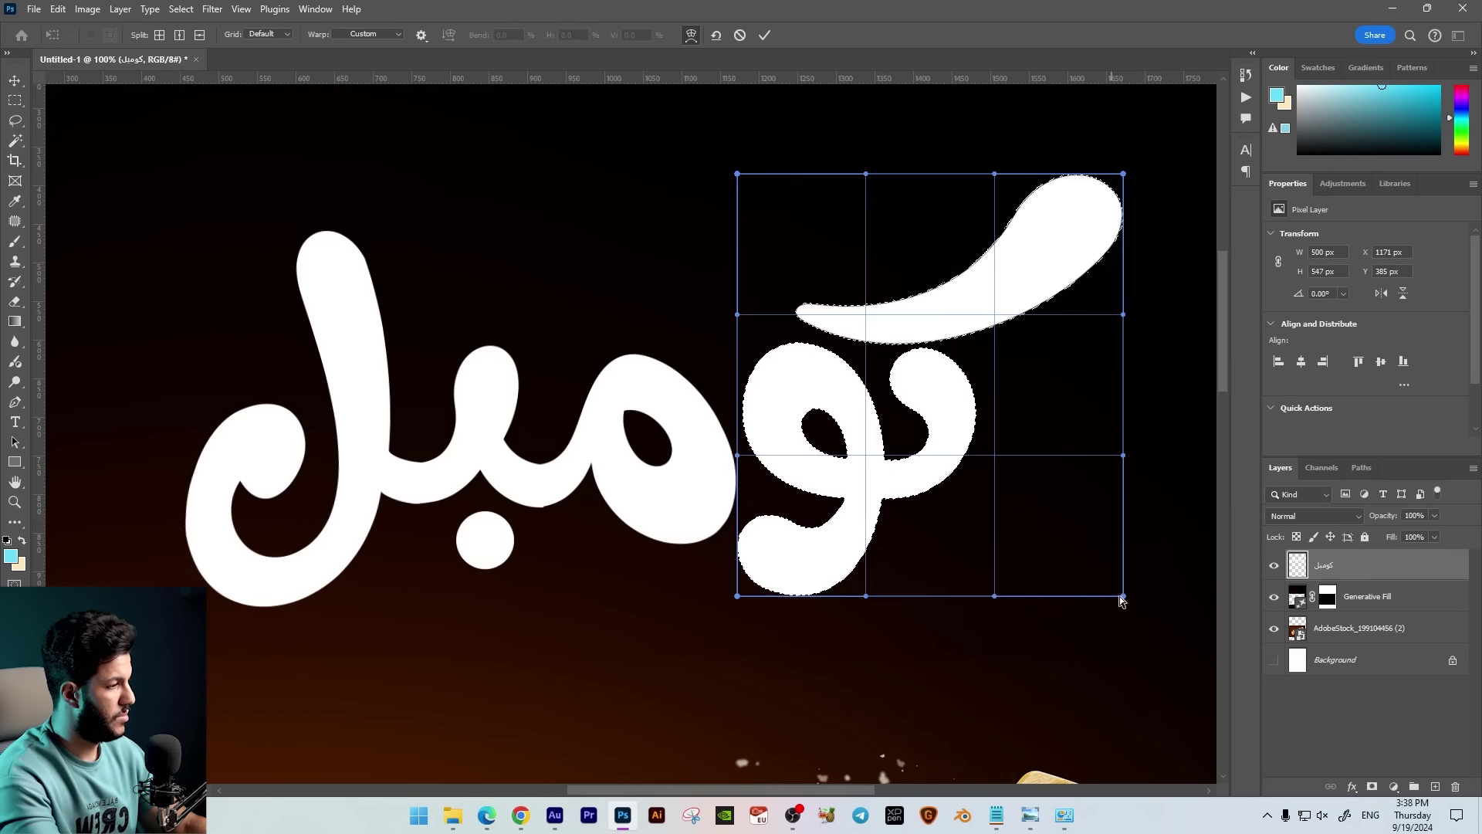
pyautogui.moveTo(1123, 595); pyautogui.dragTo(1180, 642)
pyautogui.moveTo(737, 596); pyautogui.dragTo(718, 604)
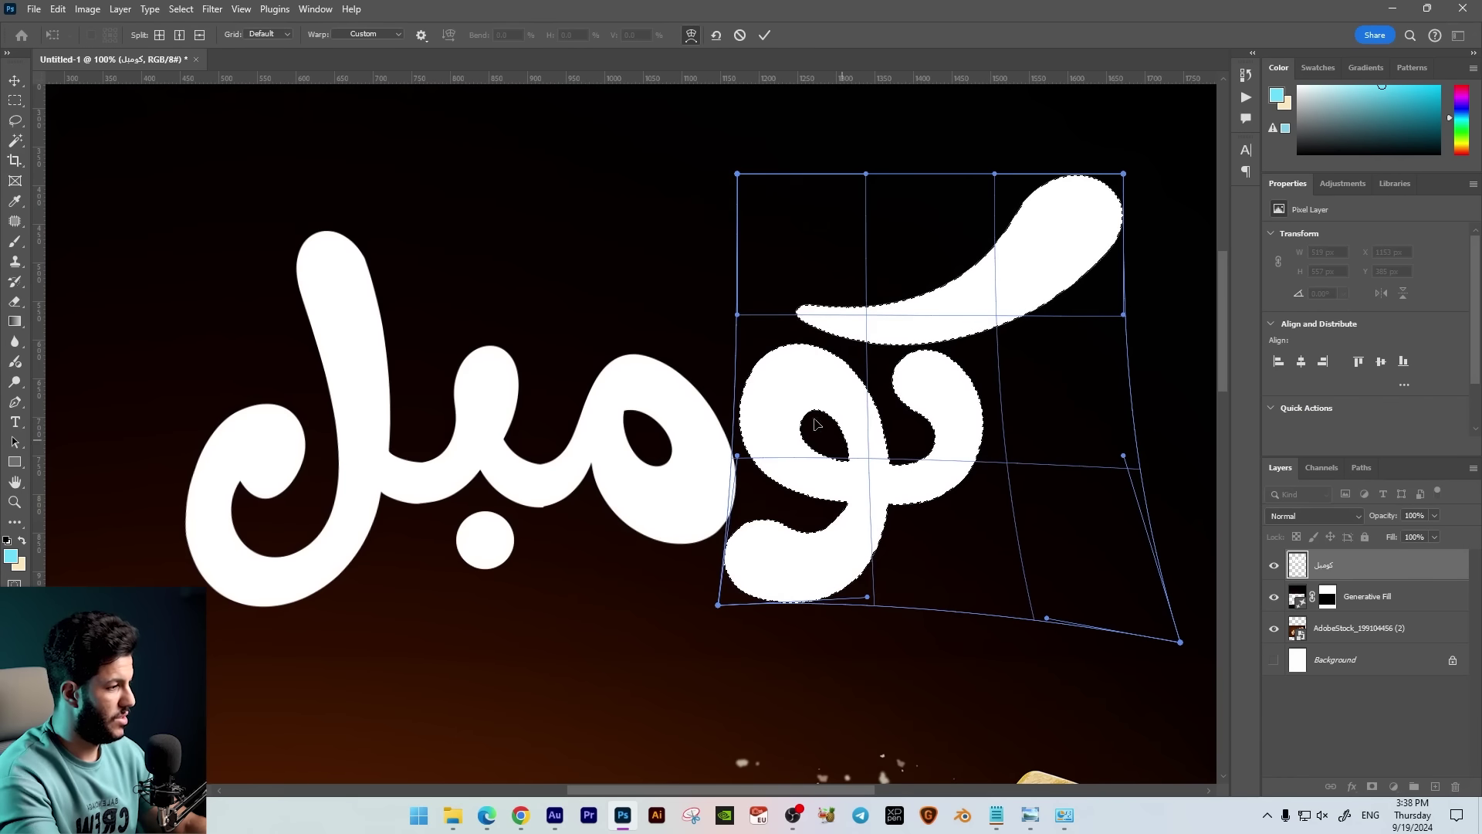
pyautogui.moveTo(761, 409); pyautogui.dragTo(765, 447)
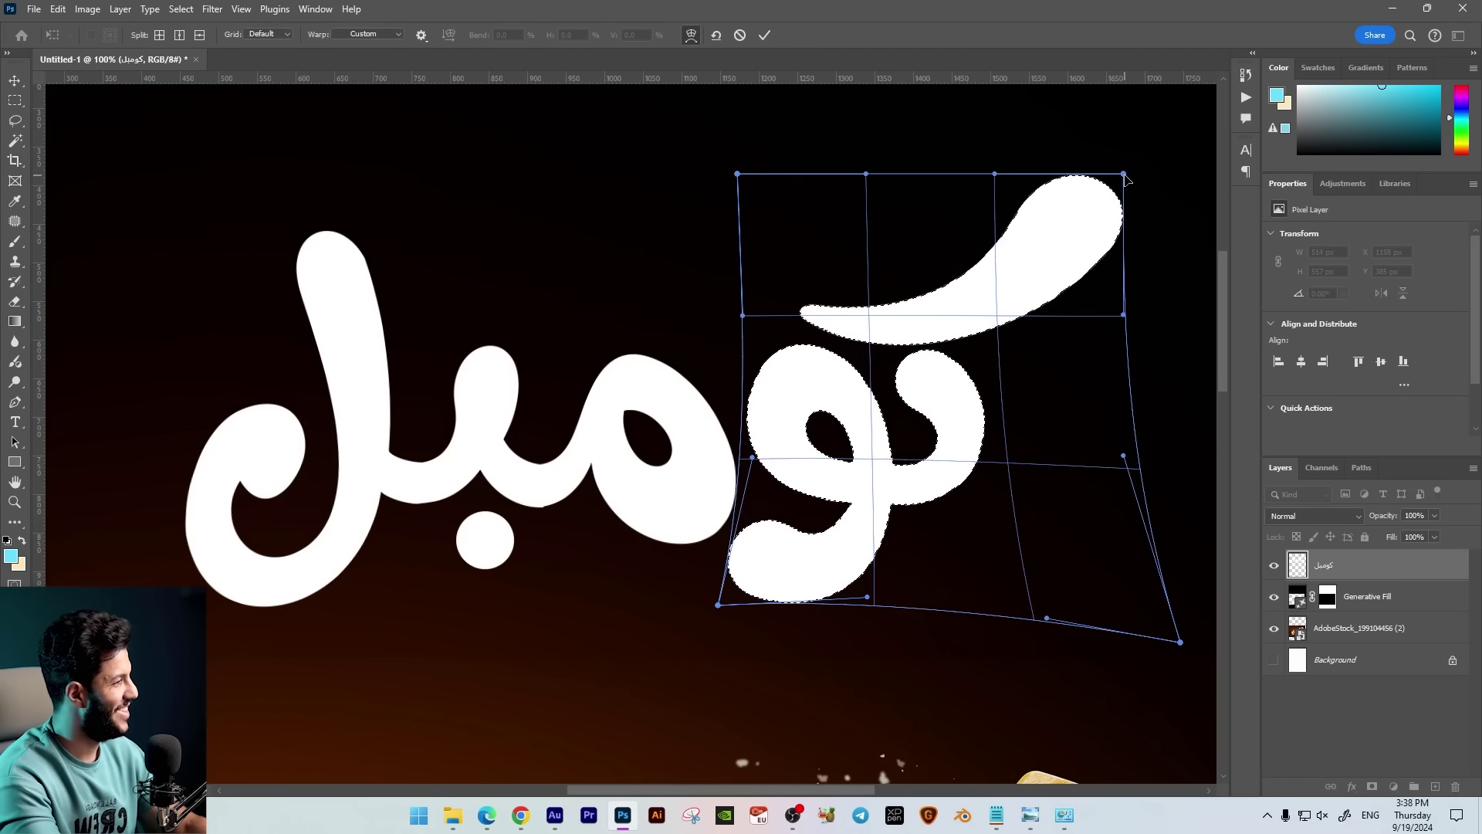
pyautogui.moveTo(1125, 176); pyautogui.dragTo(1136, 160)
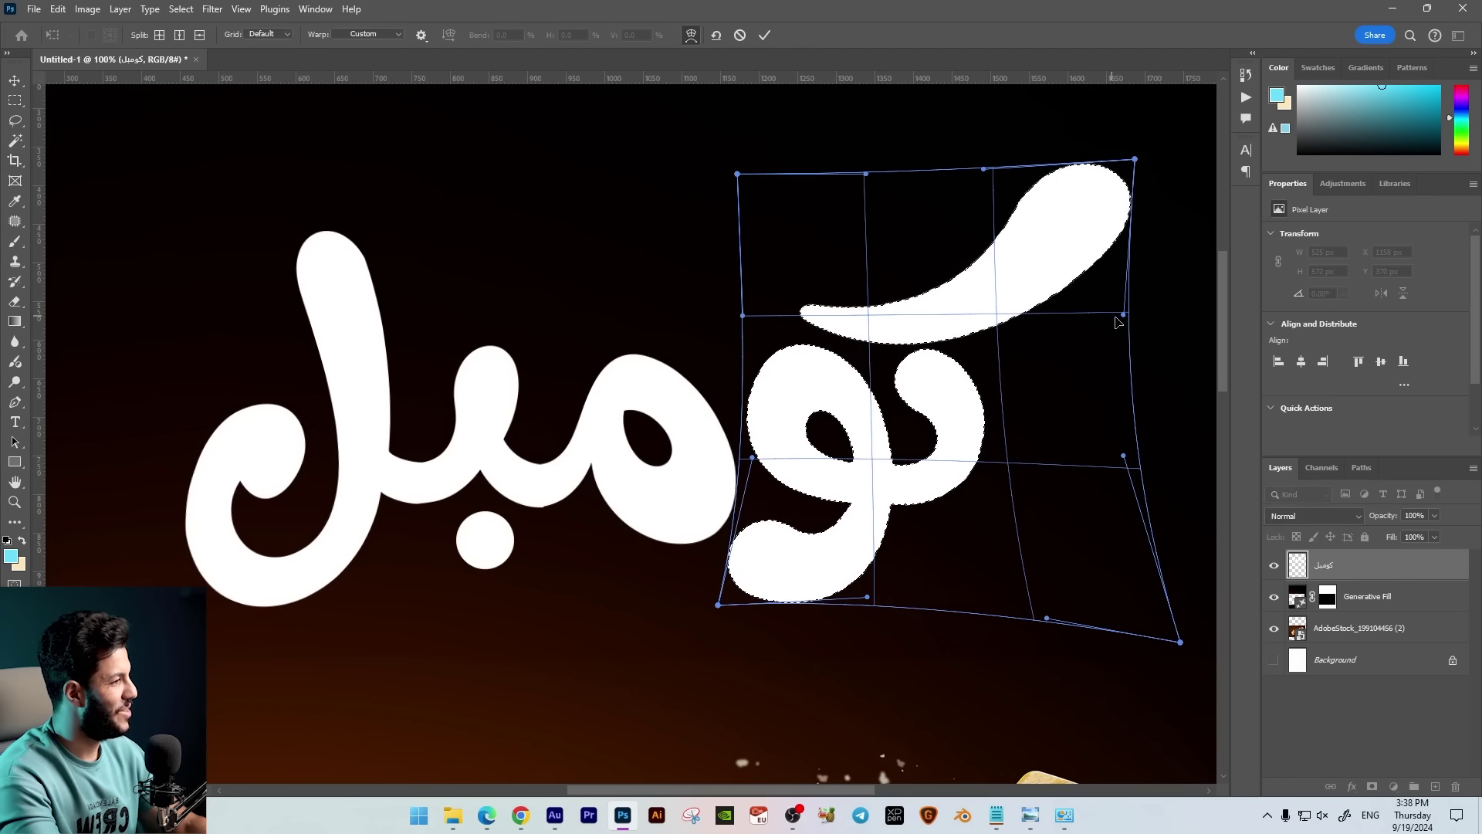
pyautogui.moveTo(1117, 321); pyautogui.dragTo(1140, 332)
pyautogui.press('Return')
# Bend the detached letter stroke's corner into a smooth curve.
pyautogui.hotkey('ctrl', '-')
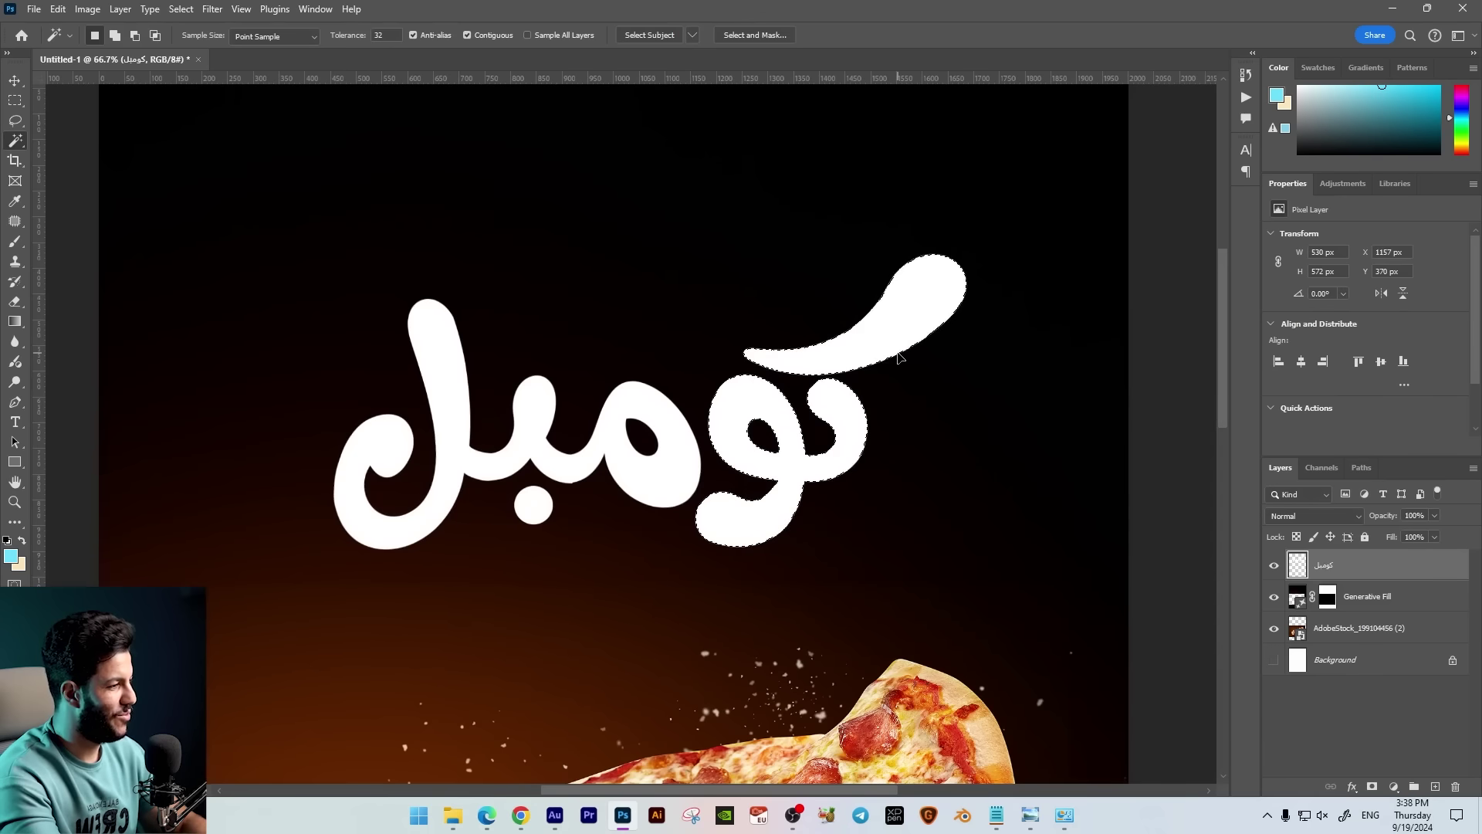
pyautogui.hotkey('ctrl', 't')
pyautogui.rightClick(884, 411)
pyautogui.click(911, 511)
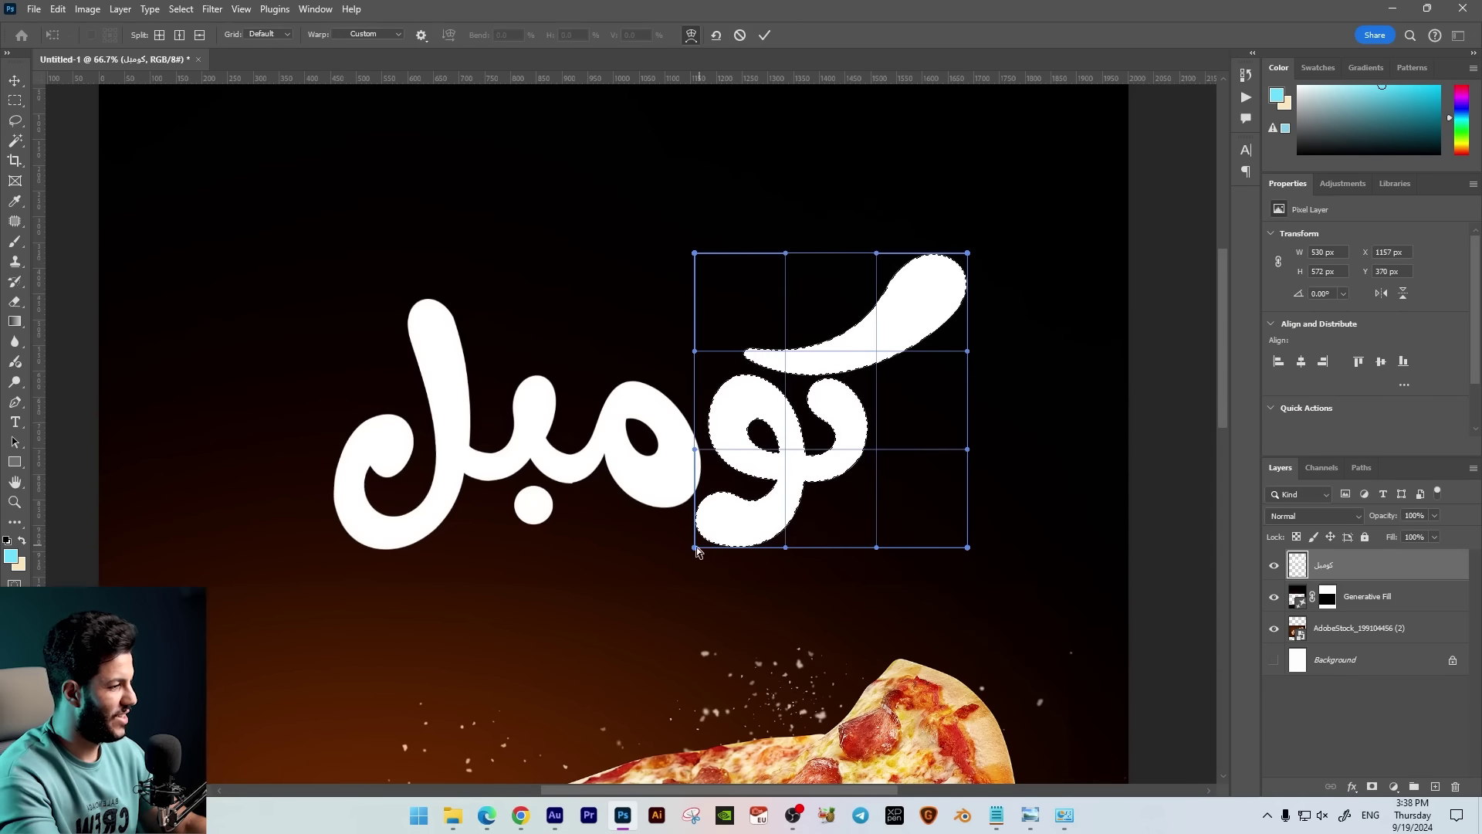
pyautogui.moveTo(696, 550); pyautogui.dragTo(700, 533)
pyautogui.press('Return')
pyautogui.press('w')
pyautogui.hotkey('ctrl', '-')
pyautogui.hotkey('ctrl', '-')
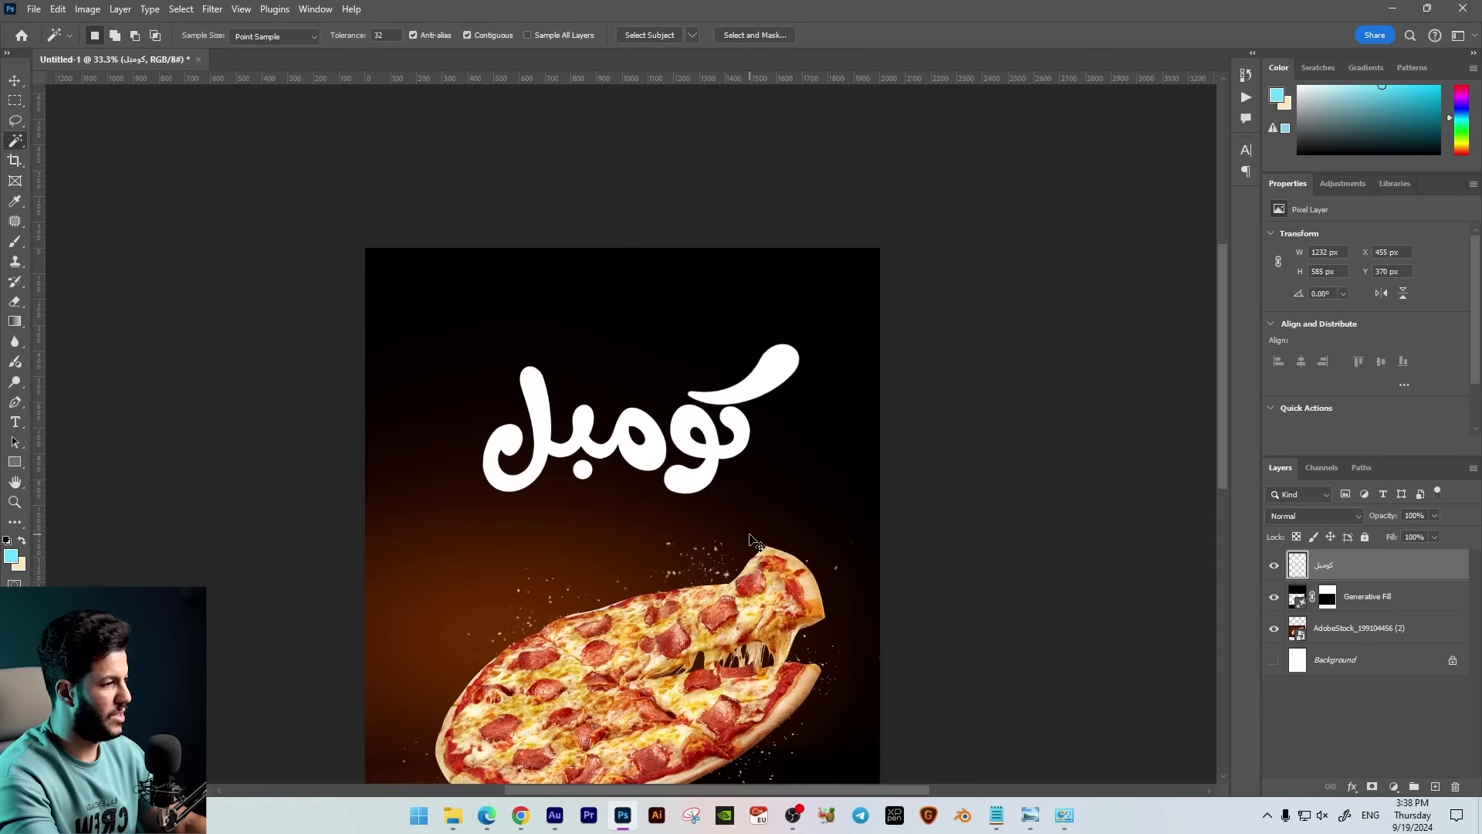
pyautogui.hotkey('ctrl', '+')
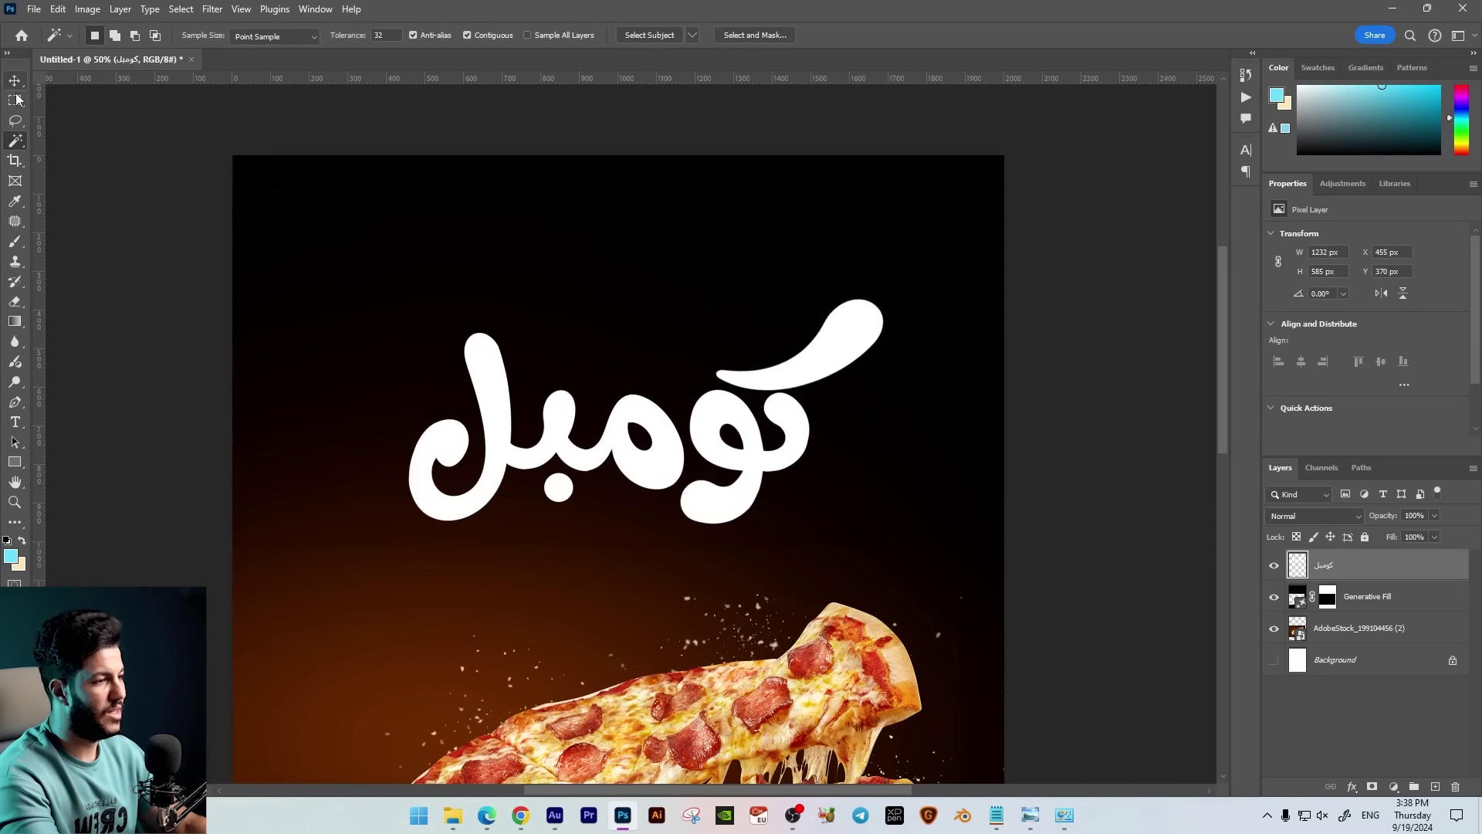
pyautogui.click(14, 80)
pyautogui.keyDown('ctrl'); pyautogui.click(570, 293); pyautogui.keyUp('ctrl')
pyautogui.hotkey('ctrl', '+')
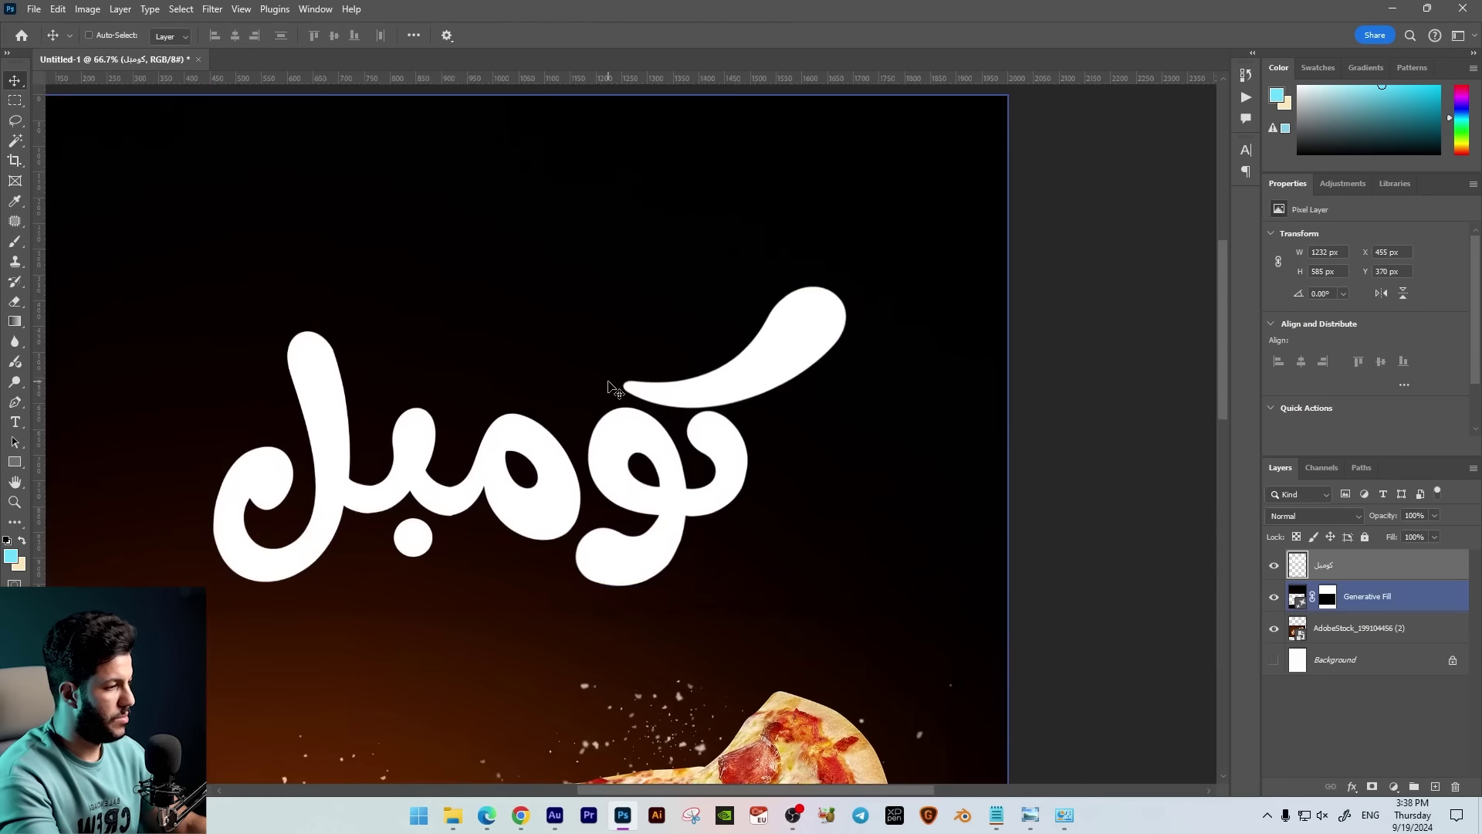
pyautogui.hotkey('ctrl', '-')
pyautogui.hotkey('ctrl', '-')
pyautogui.keyDown('ctrl'); pyautogui.click(685, 534); pyautogui.keyUp('ctrl')
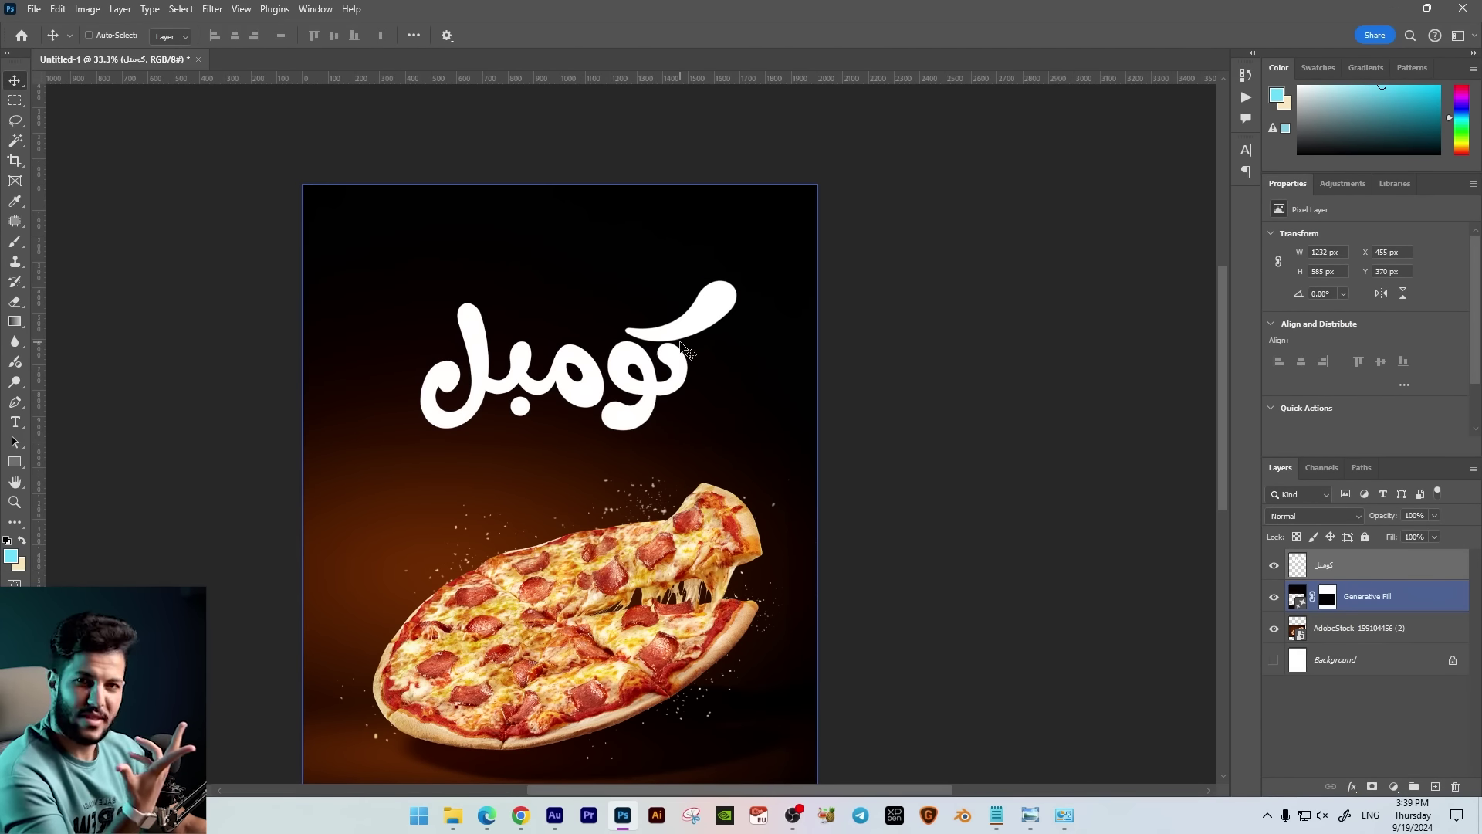
pyautogui.click(522, 816)
# Open Freepik in a new tab and search for cheese text effects.
pyautogui.click(706, 15)
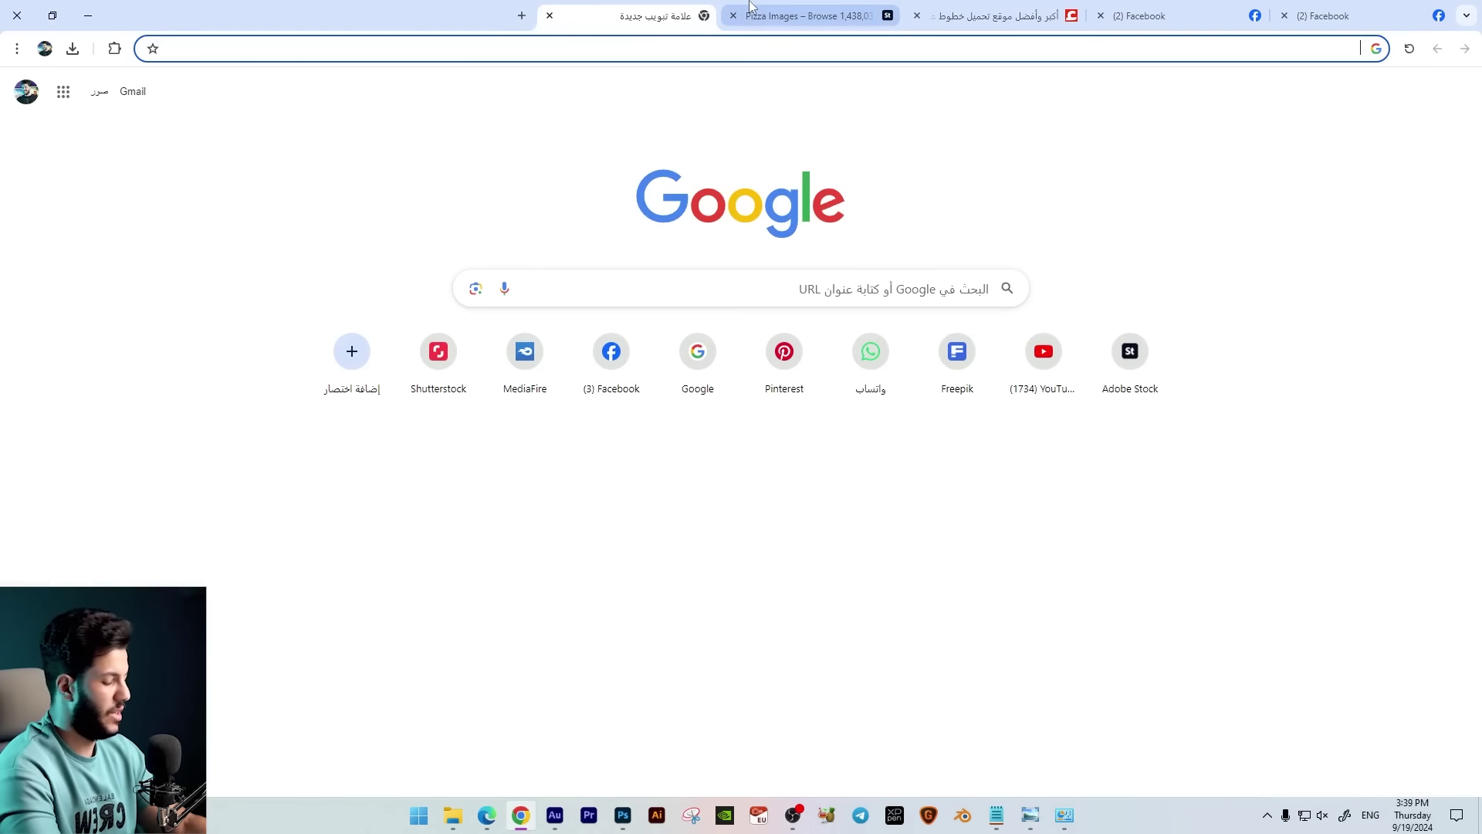
pyautogui.write('freepik')
pyautogui.press('Return')
pyautogui.write('text')
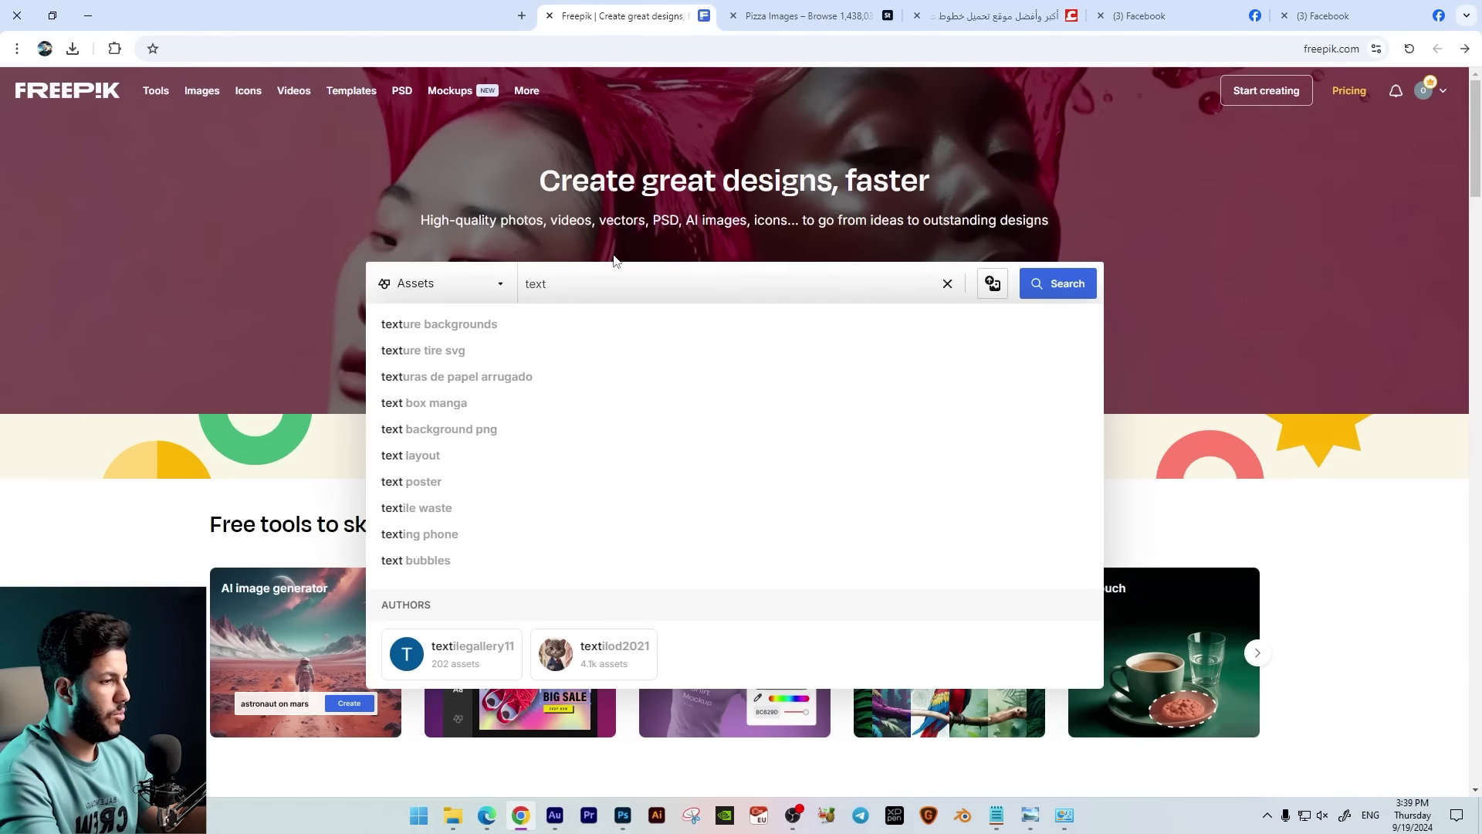
pyautogui.write('effect cheese')
pyautogui.press('Return')
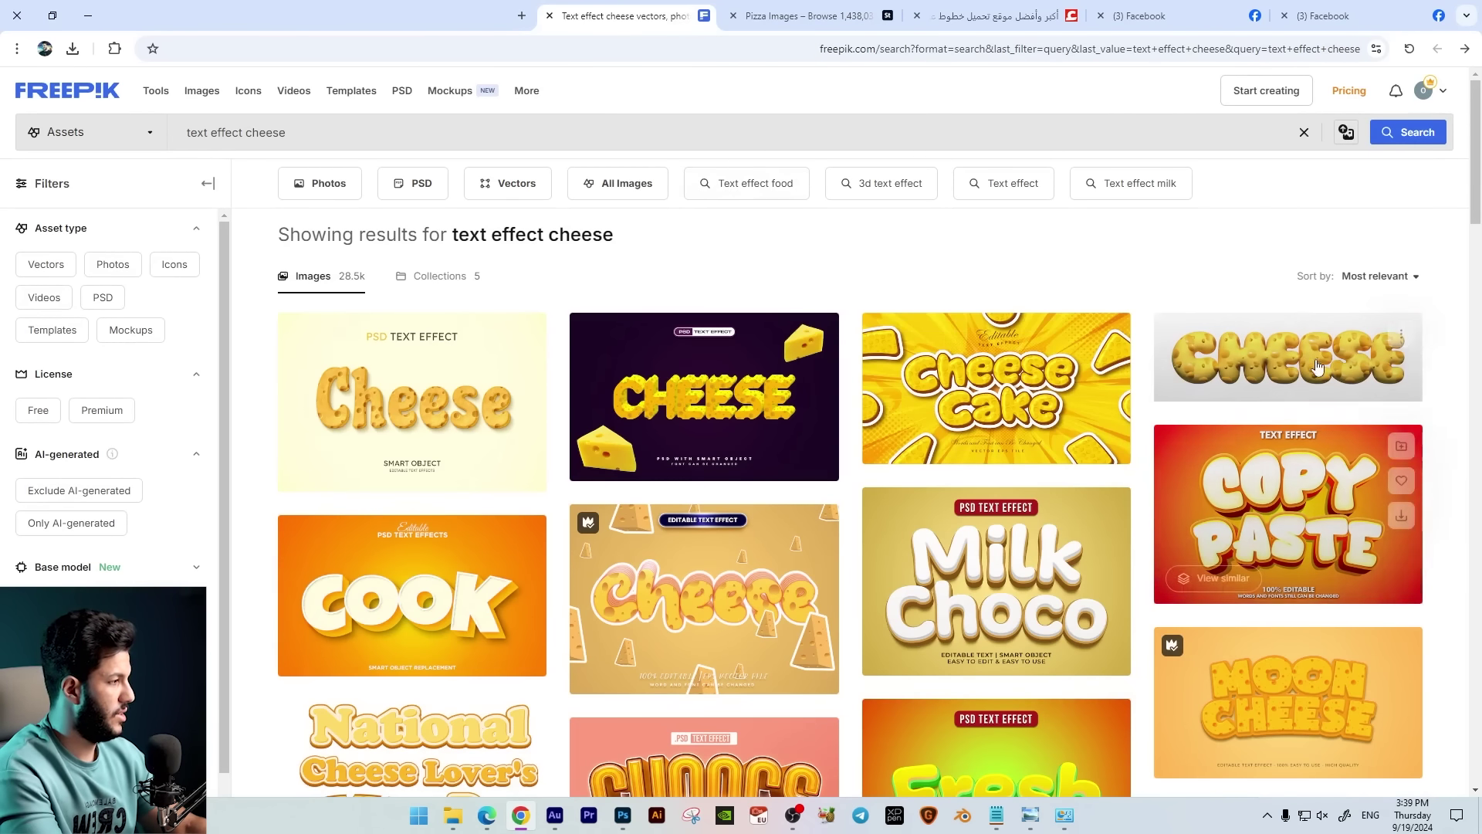
# Download the first Cheese PSD text effect result.
pyautogui.scroll(-2, 843, 377)
pyautogui.scroll(-1, 844, 377)
pyautogui.scroll(3, 843, 376)
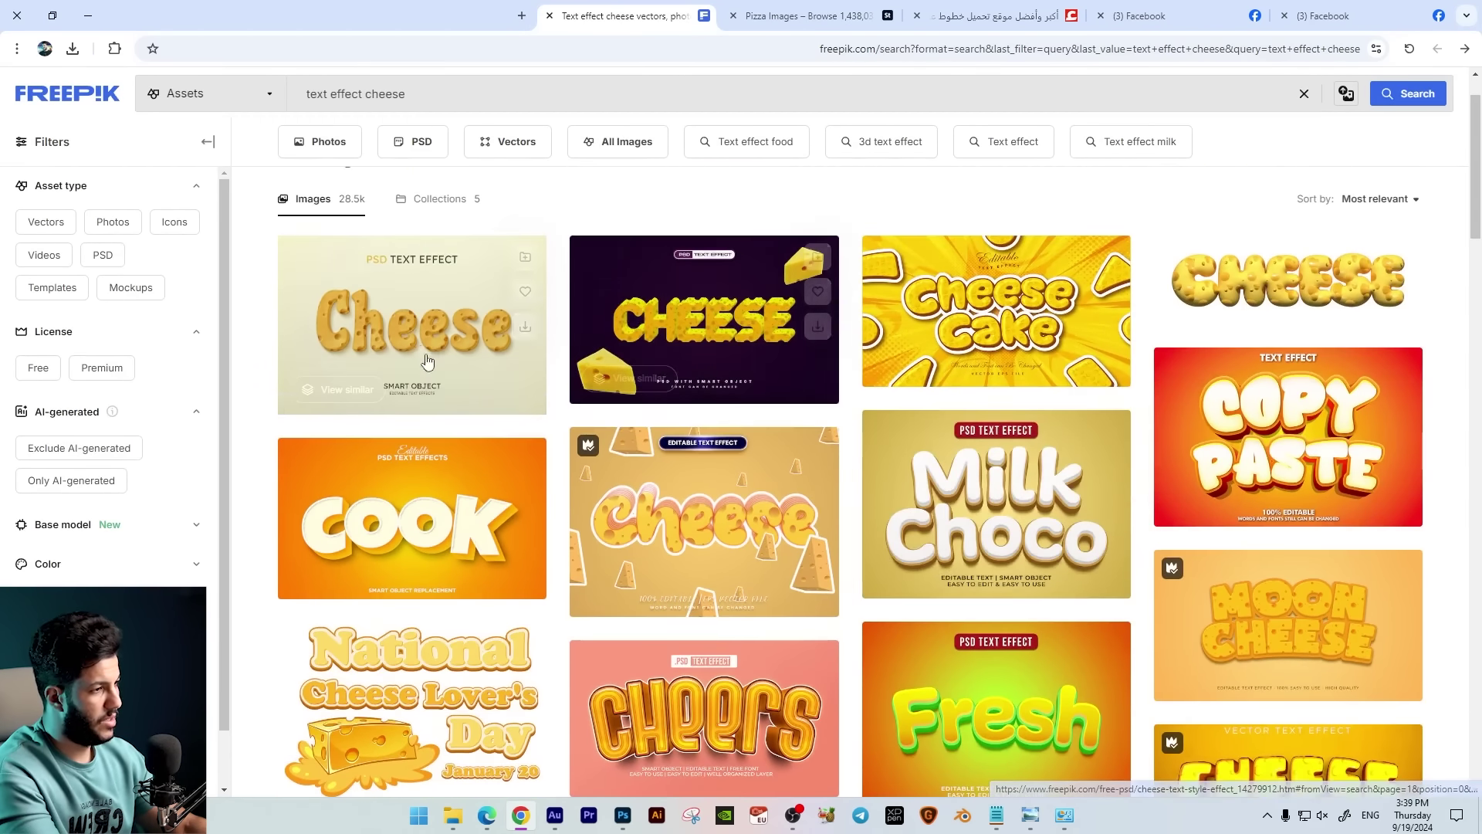
pyautogui.click(463, 332)
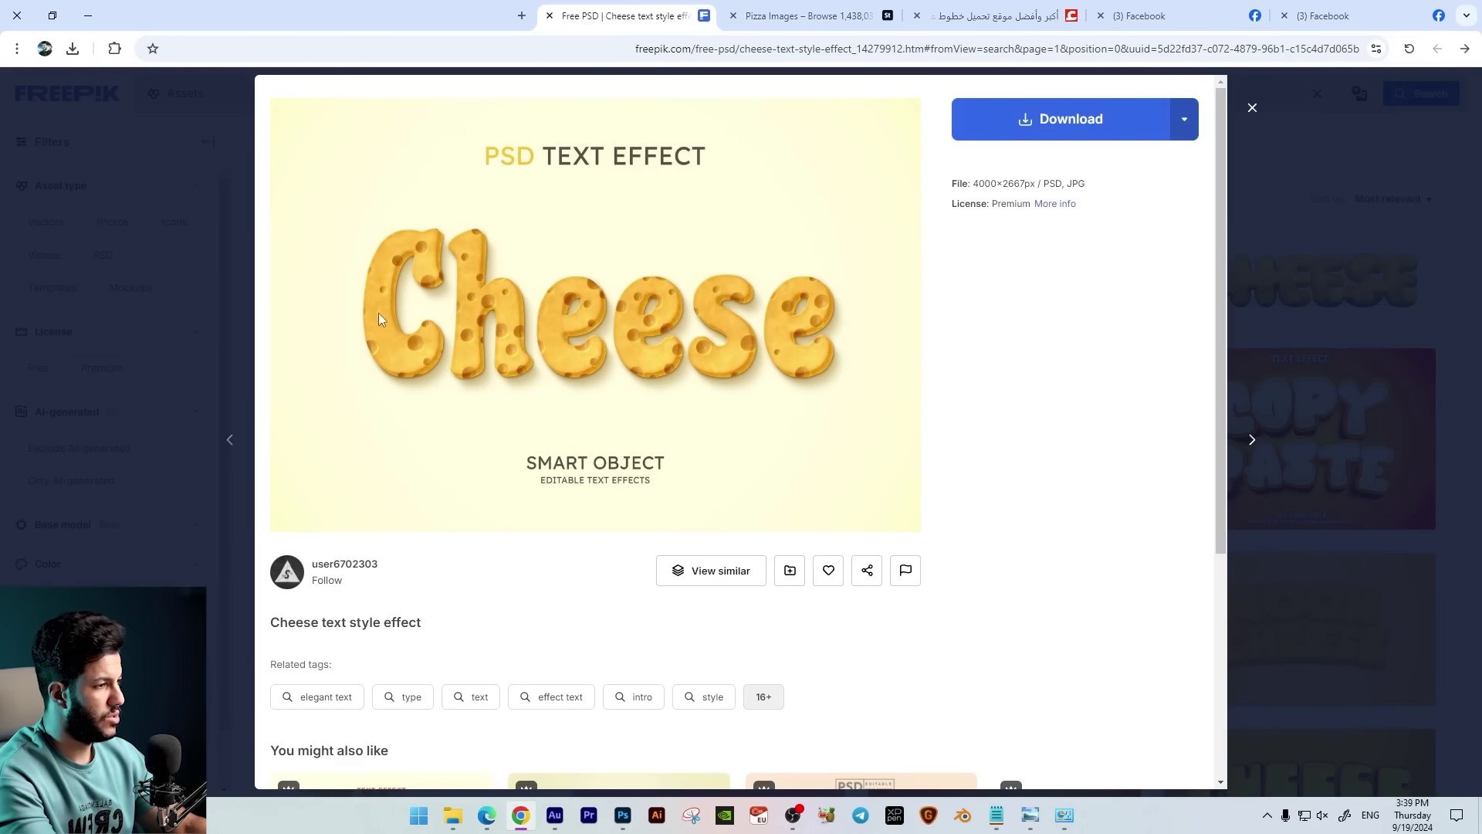
pyautogui.click(1033, 125)
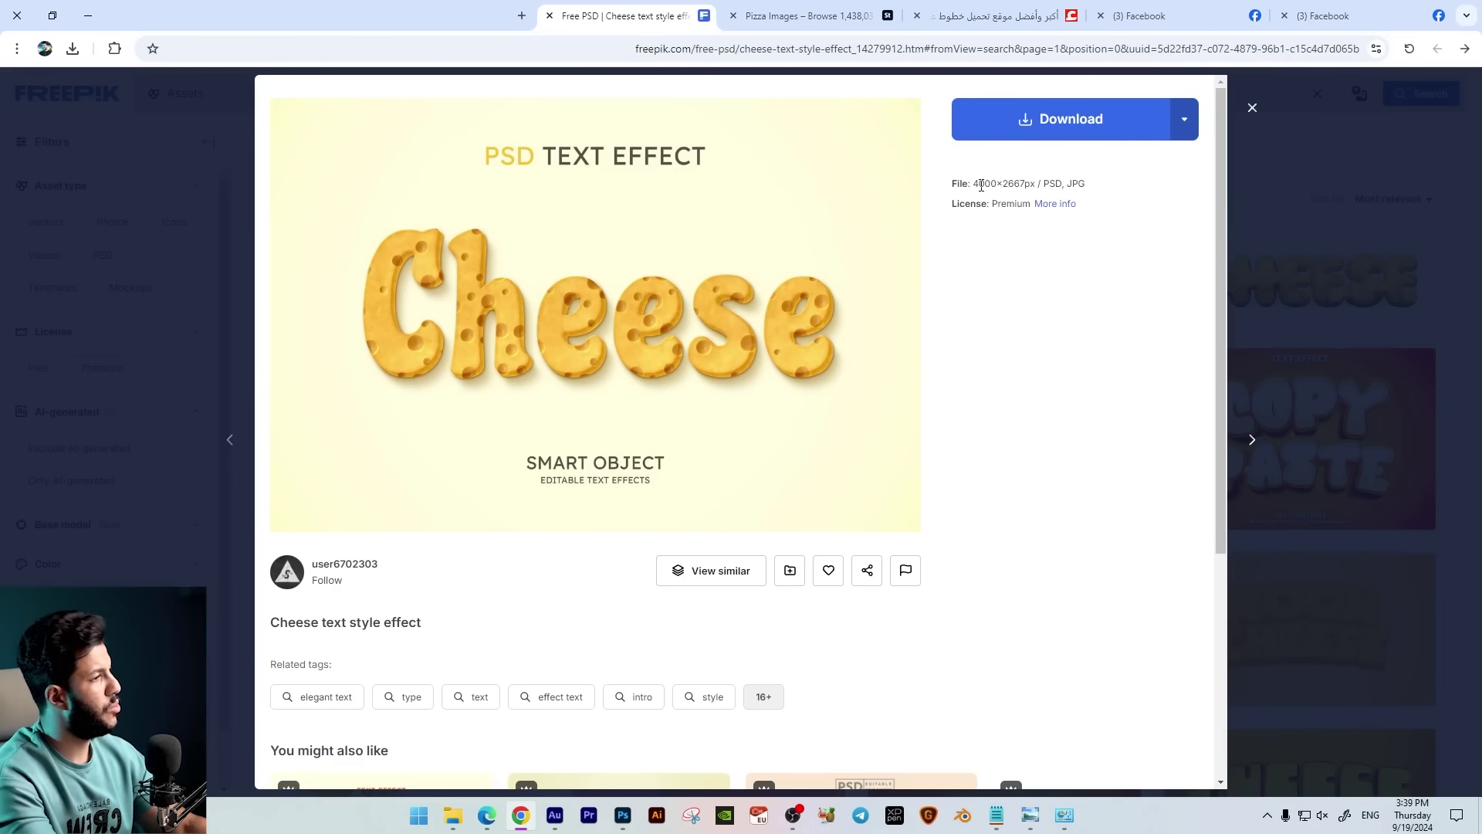
pyautogui.click(834, 473)
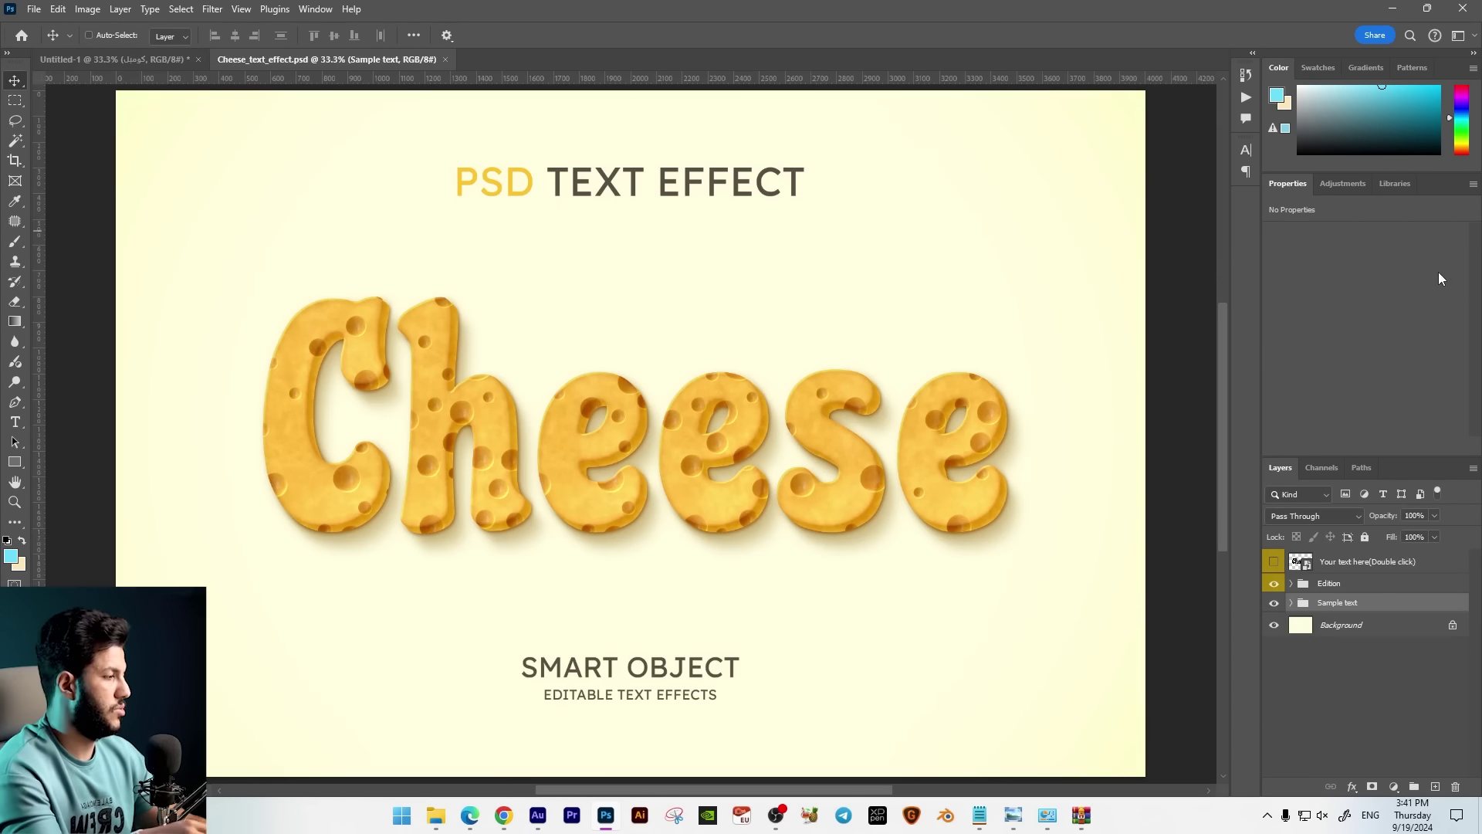
# Open the template's 'Your text here' smart object as Your Text.psb, then return to Untitled-1.
pyautogui.click(1305, 583)
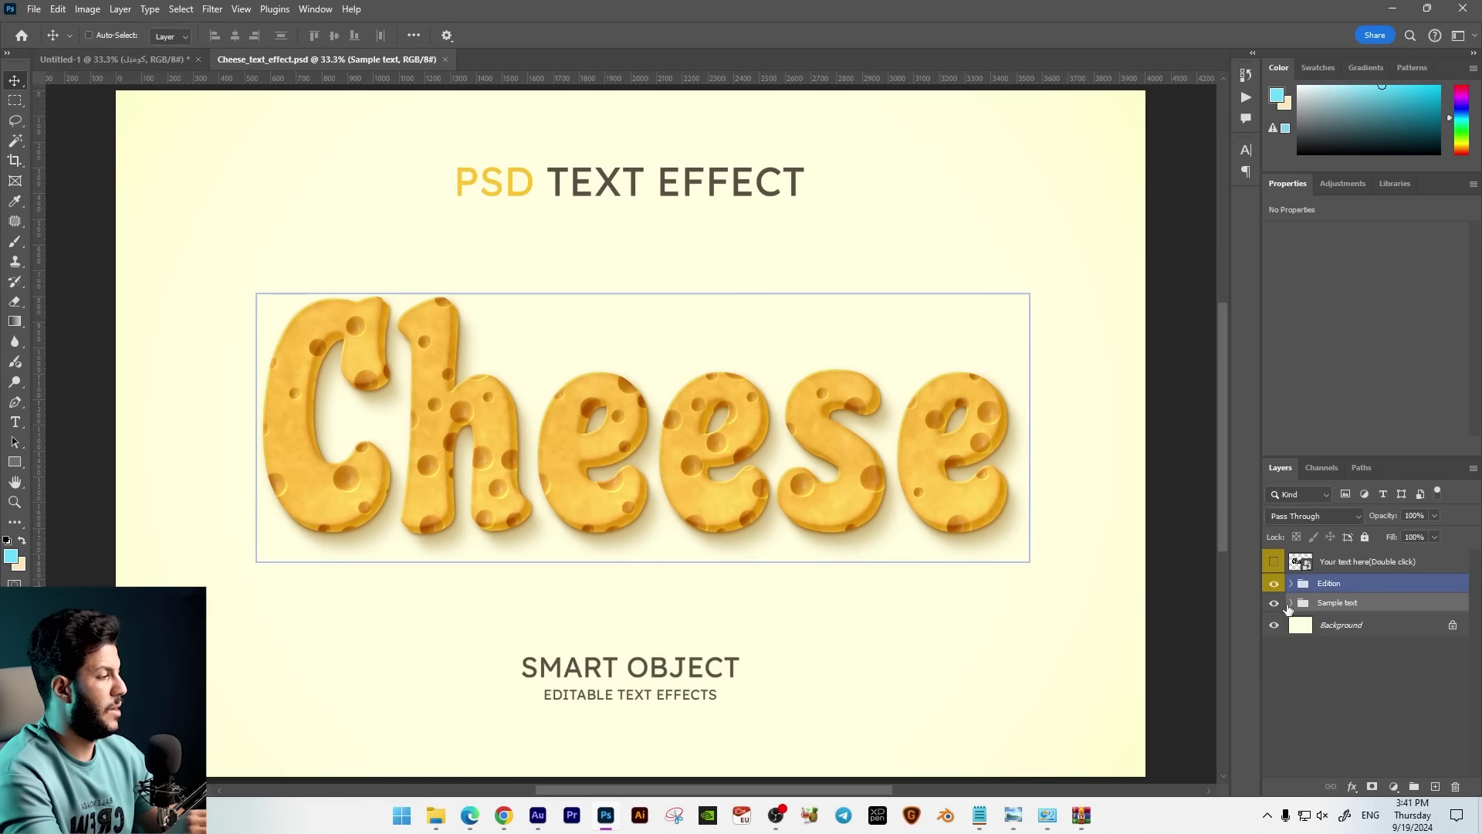
pyautogui.click(1316, 566)
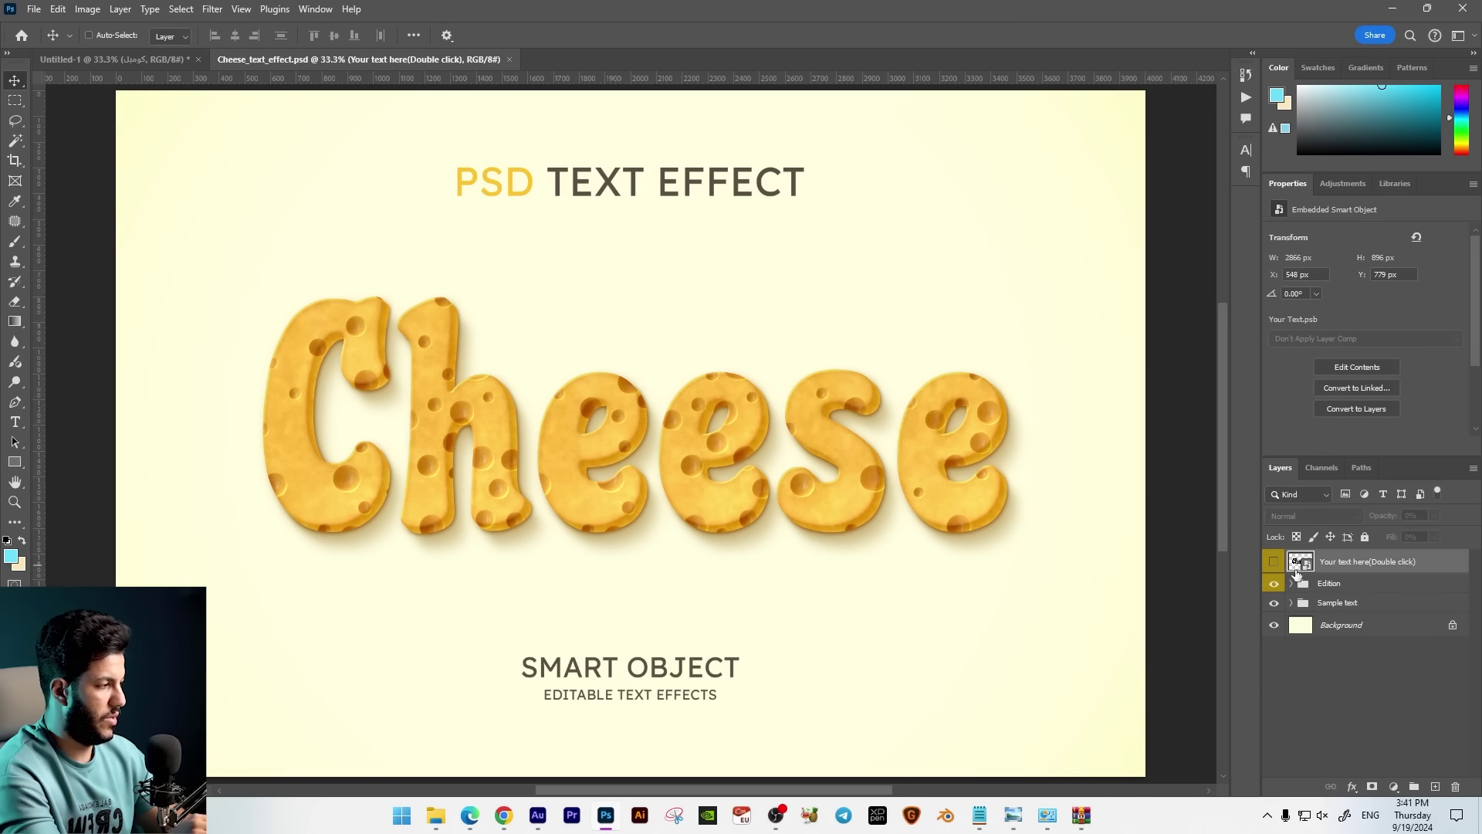
pyautogui.doubleClick(1299, 563)
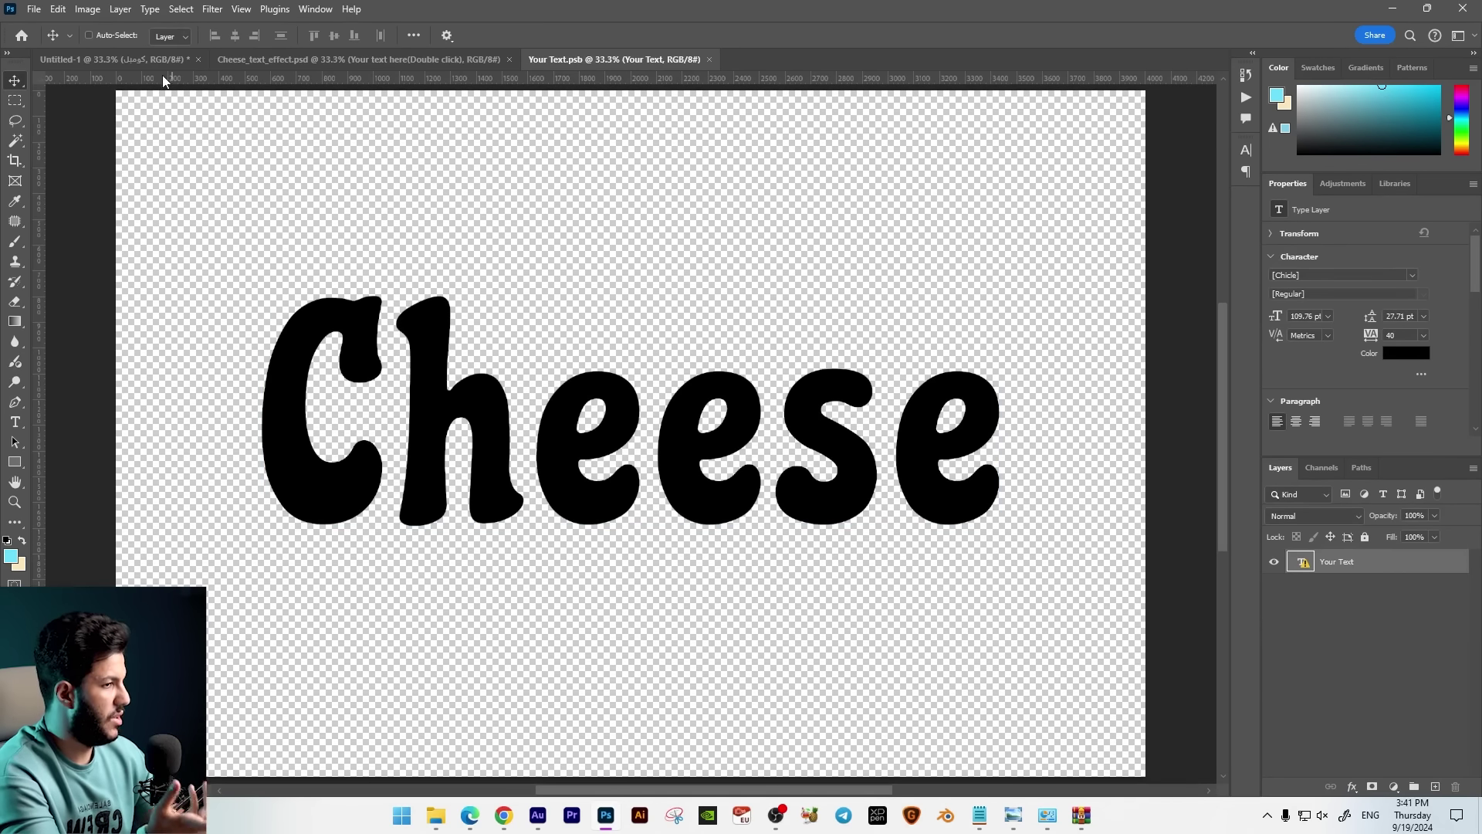
pyautogui.click(114, 59)
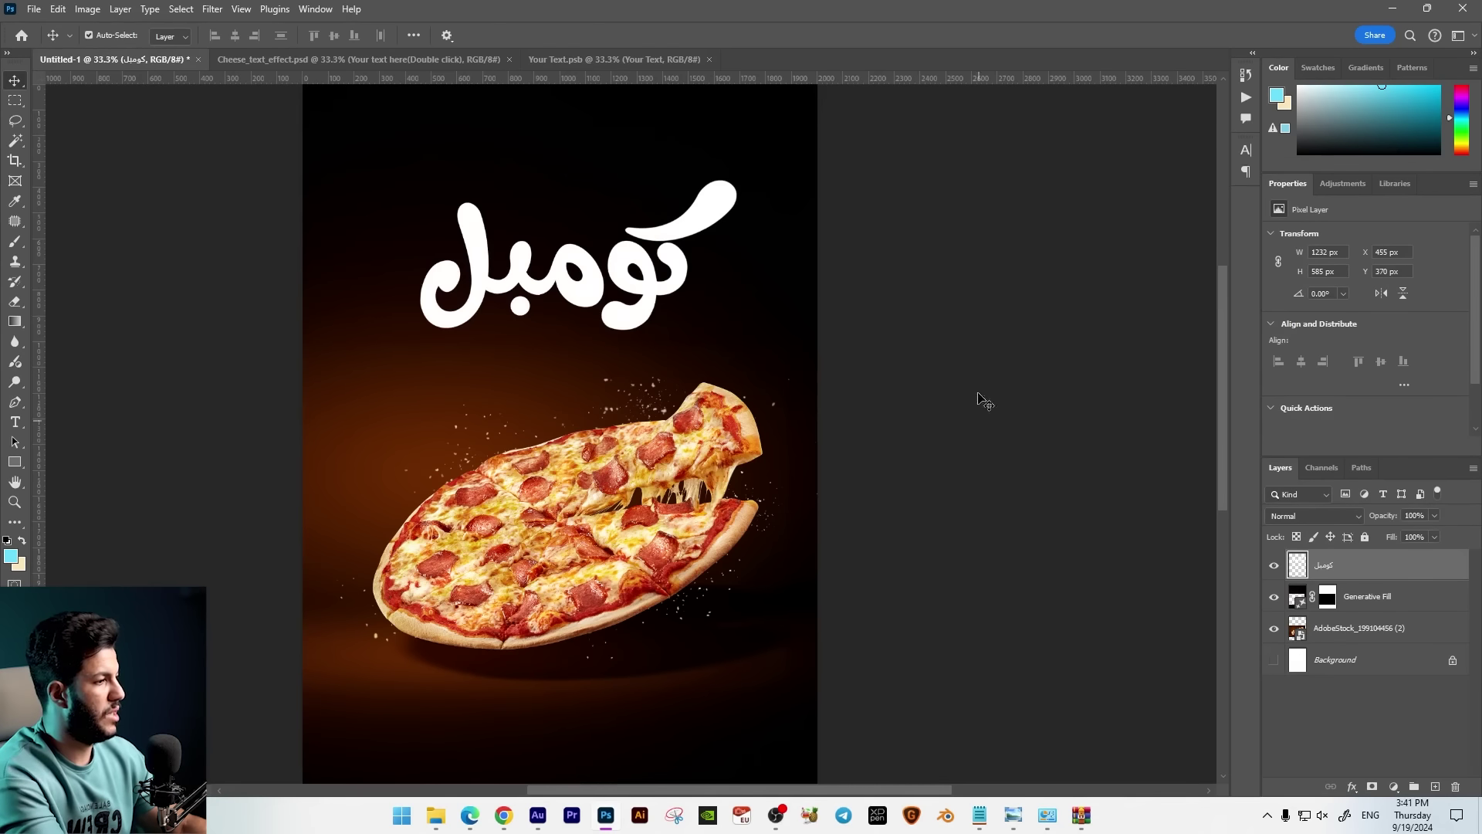
# Blacken the Arabic logo with Hue/Saturation at Lightness -100.
pyautogui.hotkey('ctrl', 'u')
pyautogui.moveTo(1054, 330); pyautogui.dragTo(979, 330)
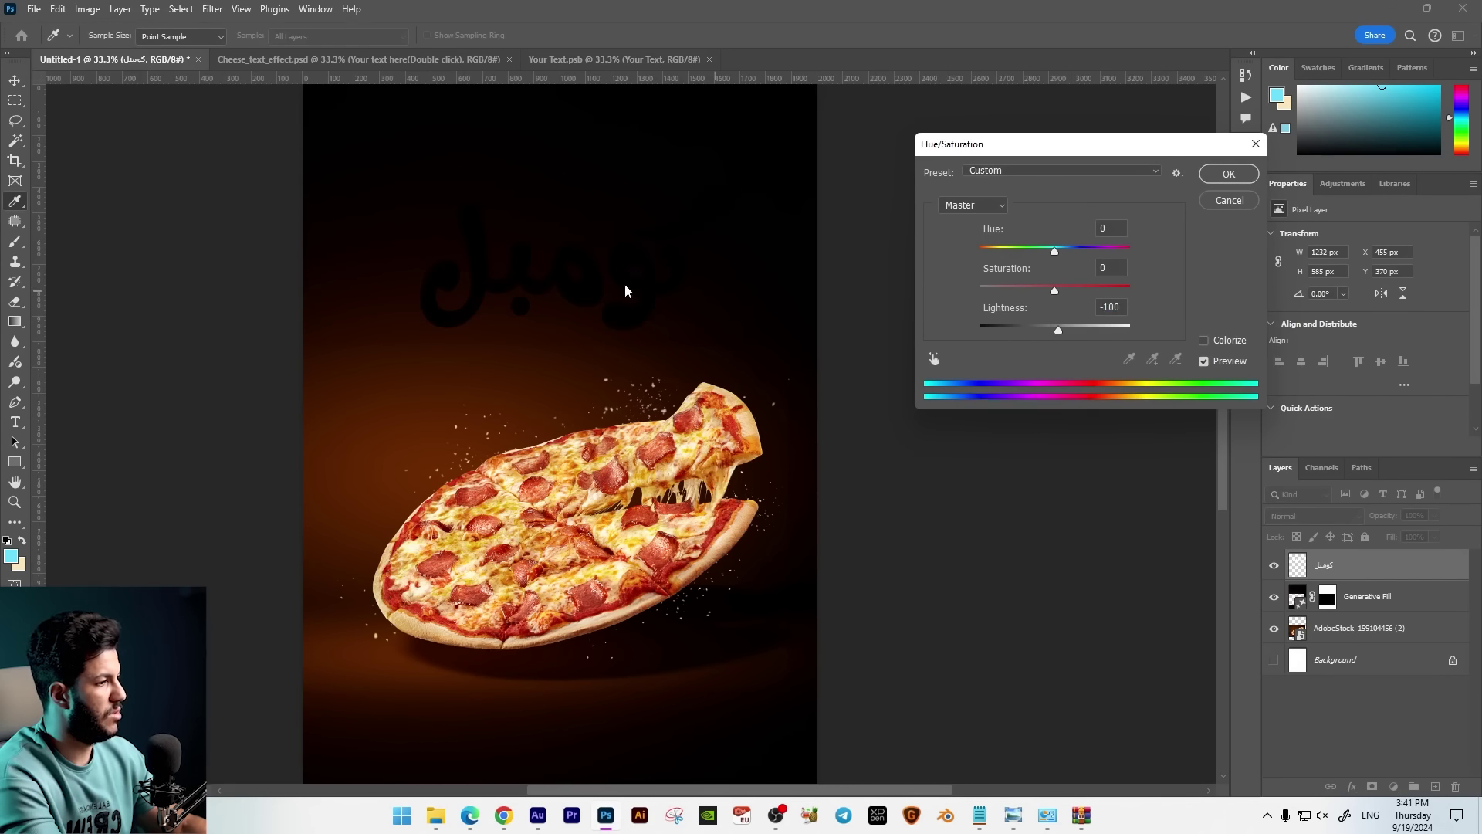
pyautogui.press('Return')
# Place the black logo into Your Text.psb, hide the Cheese text, and save it.
pyautogui.press('v')
pyautogui.moveTo(652, 321)
pyautogui.mouseDown()
pyautogui.moveTo(613, 43)
pyautogui.moveTo(695, 417)
pyautogui.mouseUp()
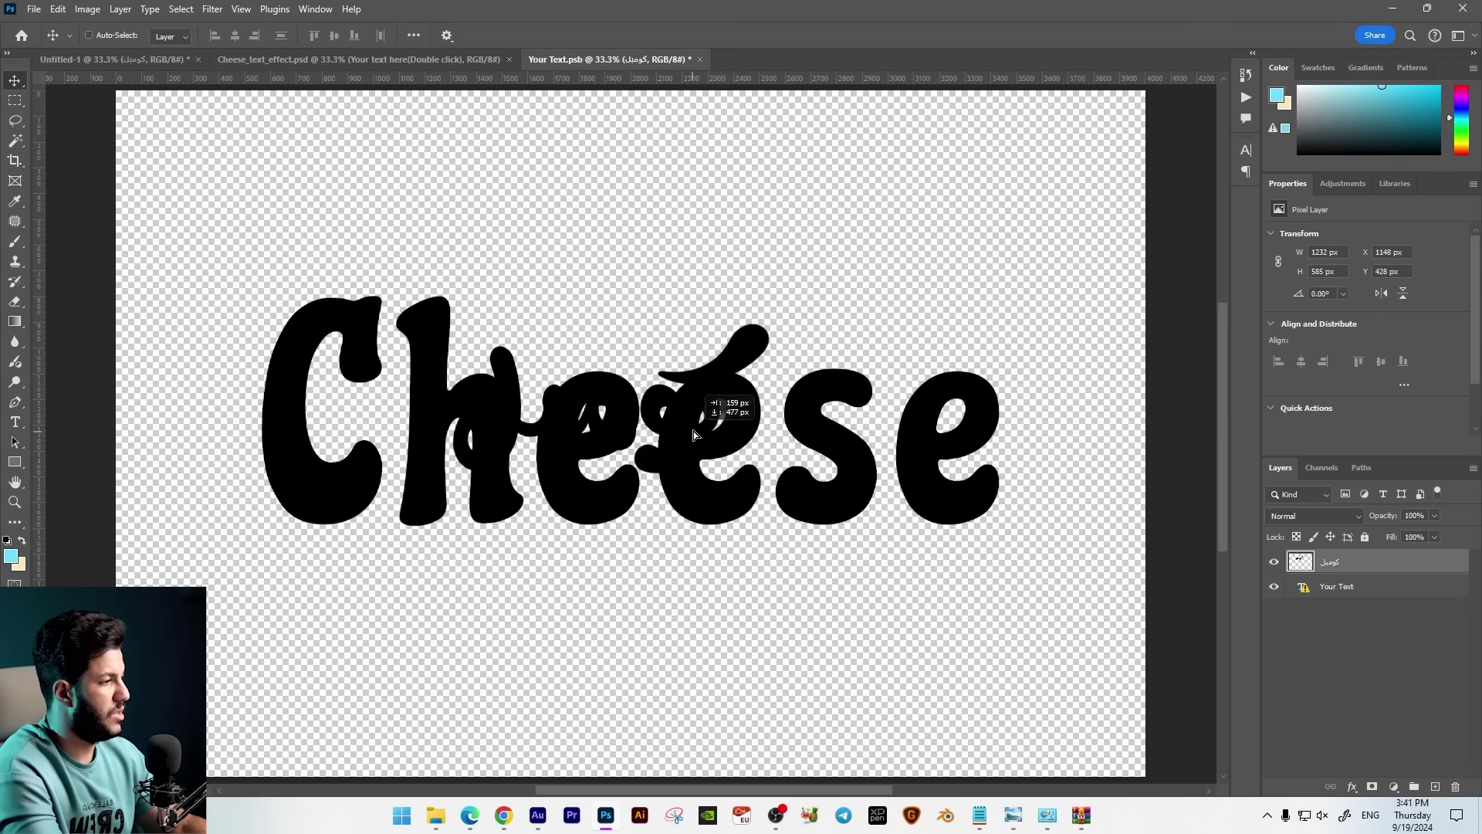
pyautogui.click(1275, 588)
pyautogui.click(701, 59)
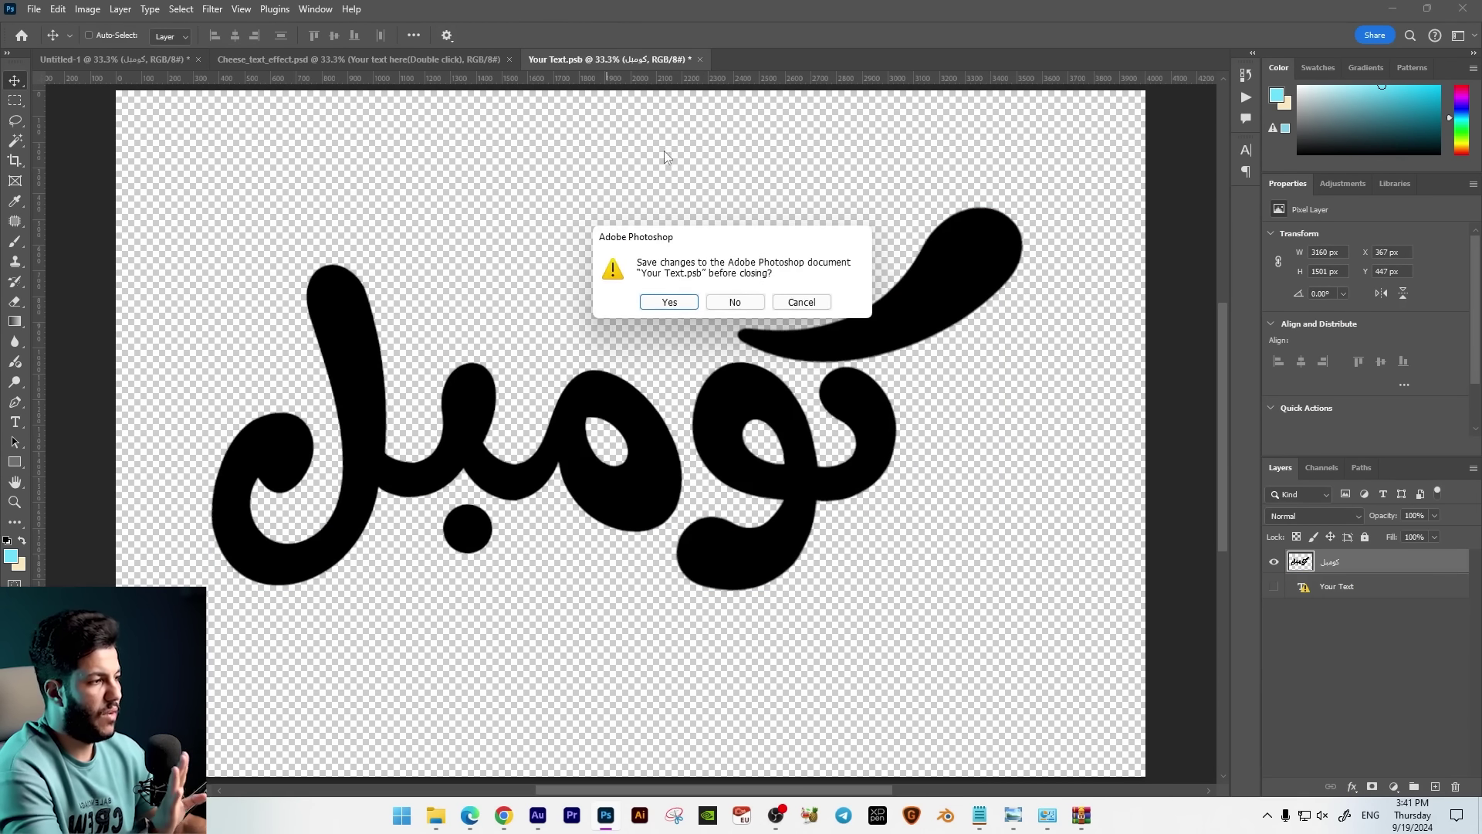
pyautogui.click(666, 301)
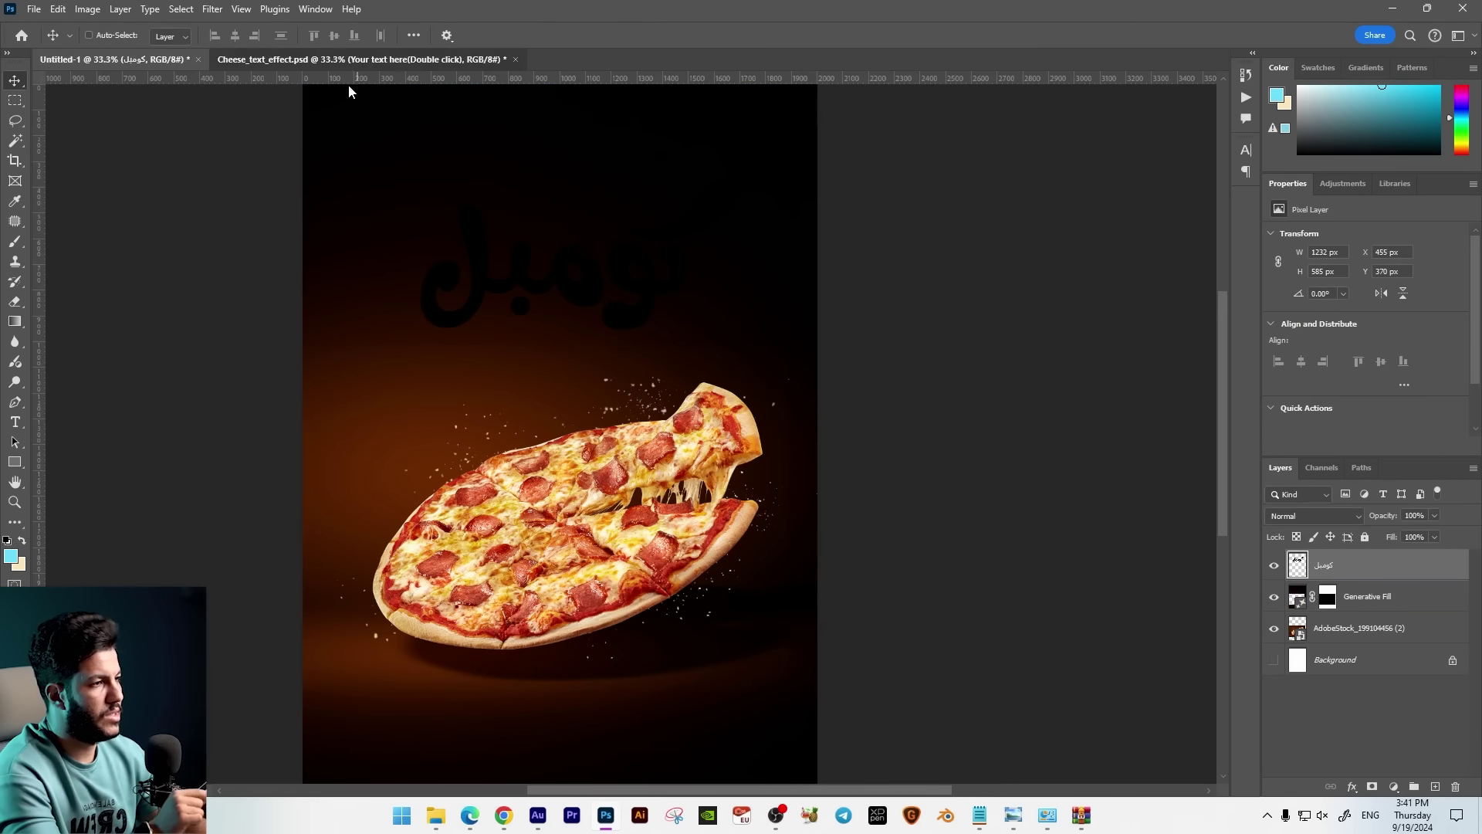
# Hide the Sample text group in Cheese_text_effect.psd and convert the Edition group to a smart object.
pyautogui.click(388, 61)
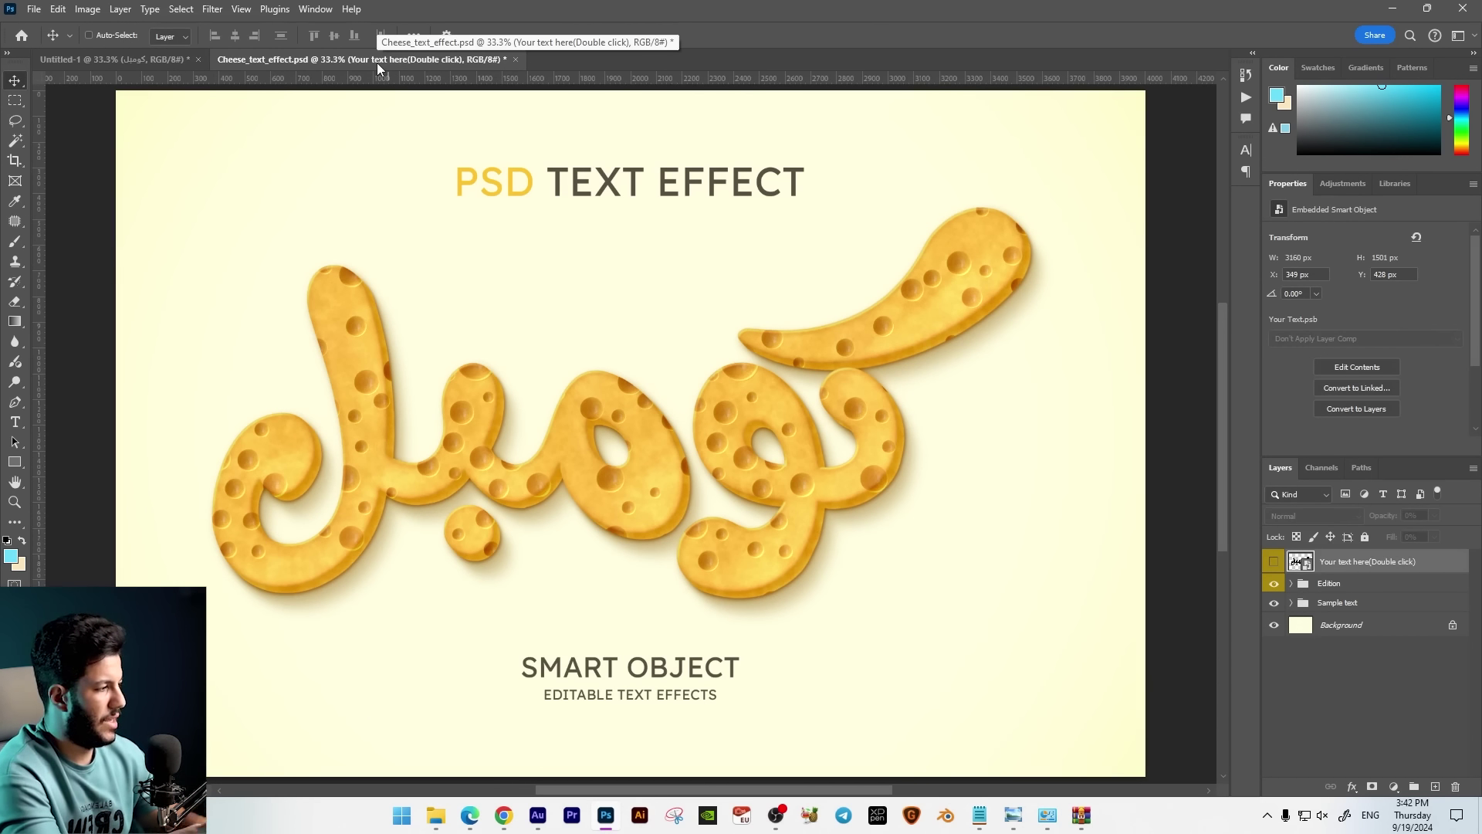
pyautogui.click(1274, 602)
pyautogui.click(1328, 585)
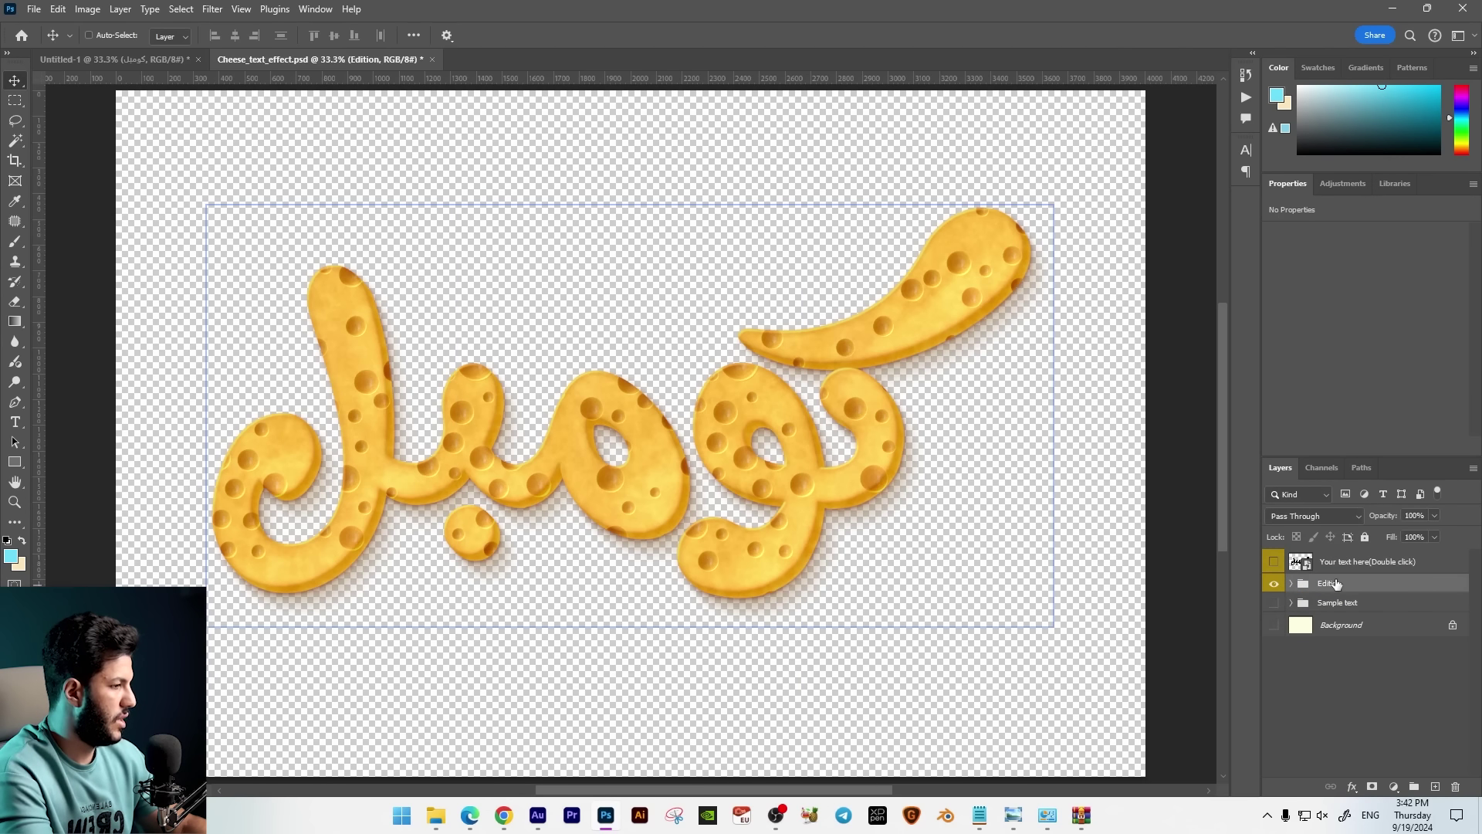
pyautogui.rightClick(1333, 585)
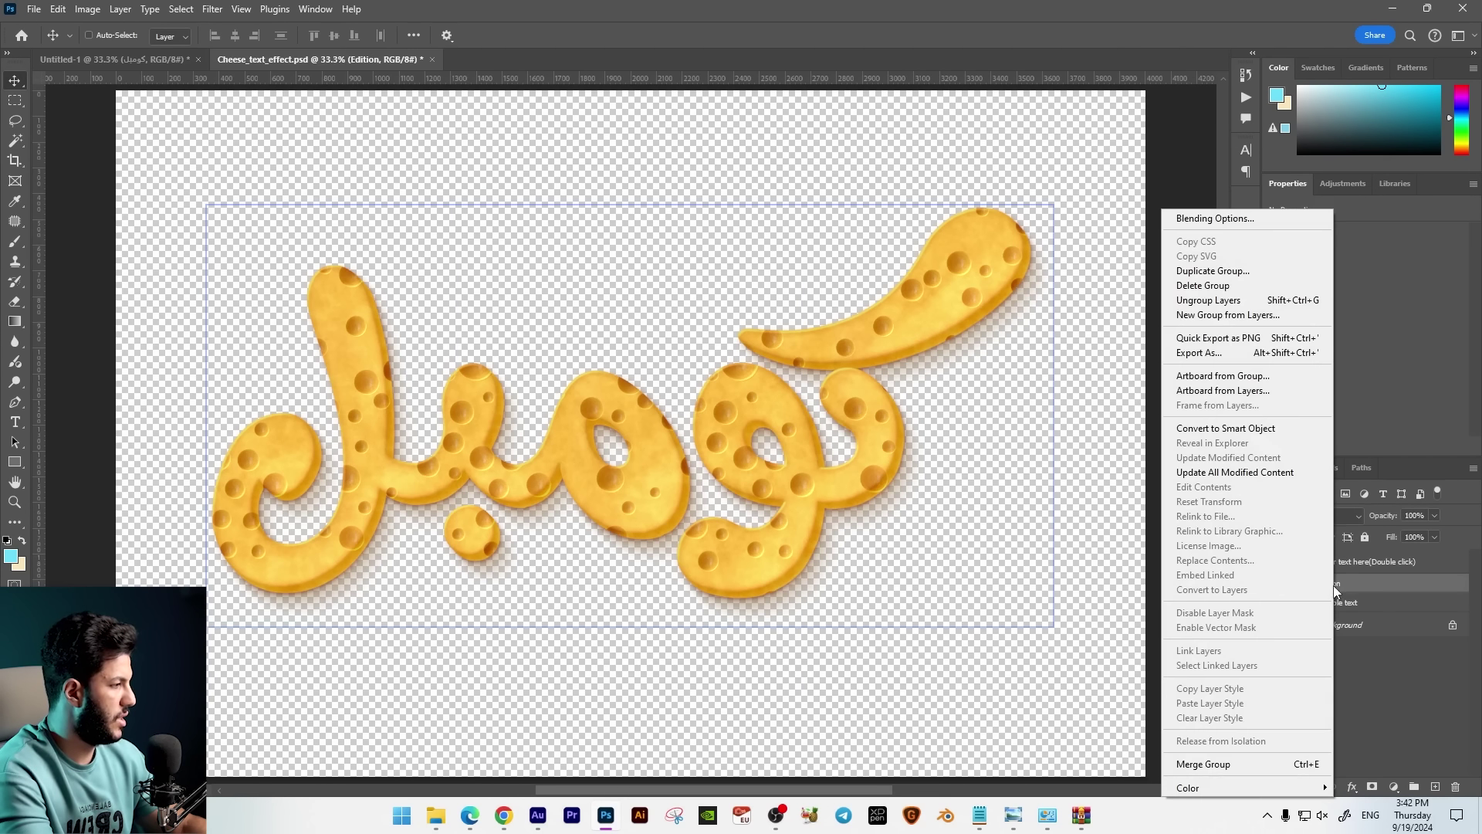
pyautogui.click(1235, 428)
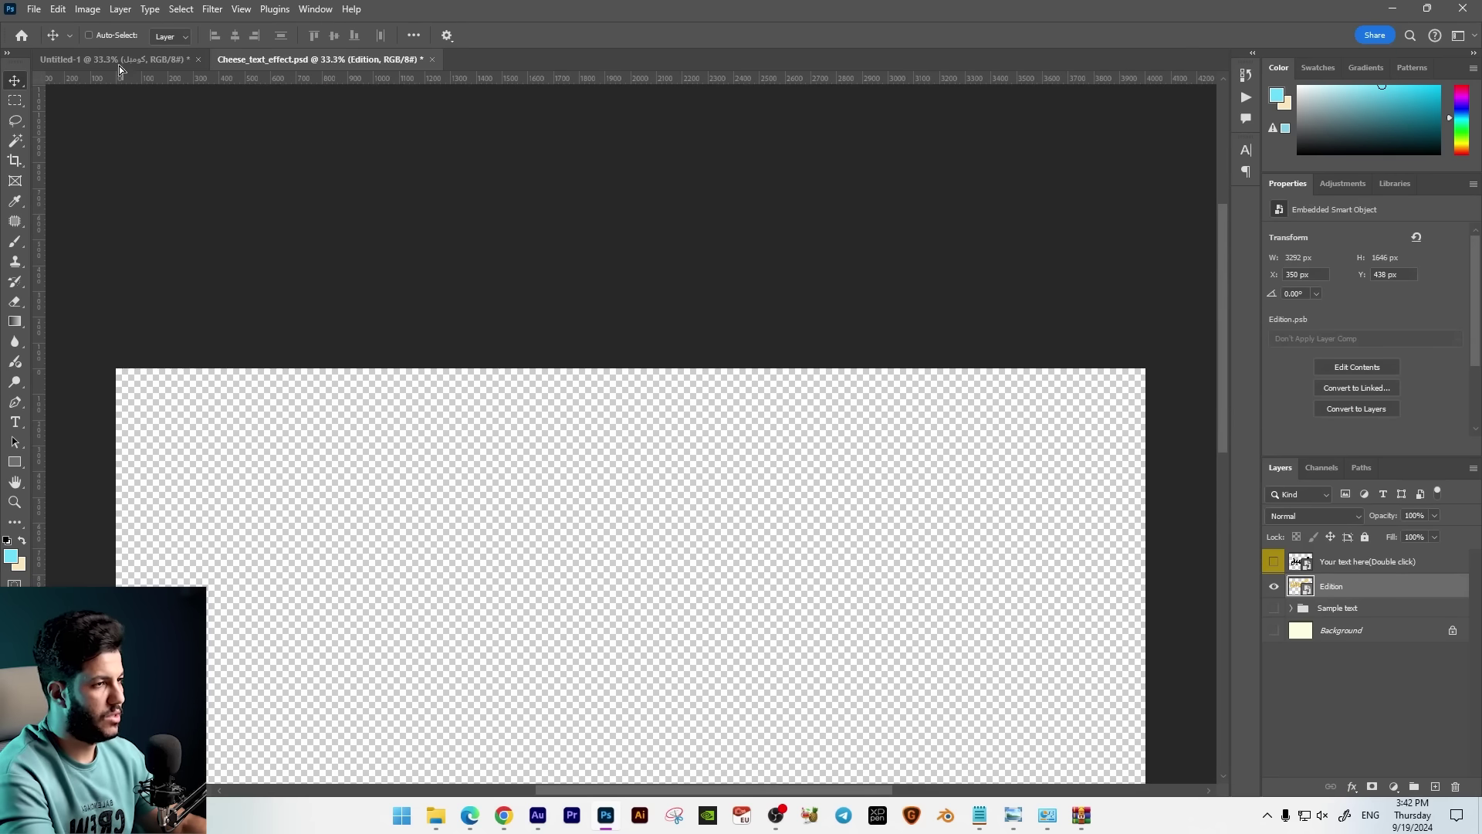
# Bring the cheese Edition layer into Untitled-1, enlarge it above the pizza, and hide the flat logo.
pyautogui.click(118, 61)
pyautogui.moveTo(118, 61); pyautogui.dragTo(587, 324)
pyautogui.moveTo(903, 478); pyautogui.dragTo(827, 452)
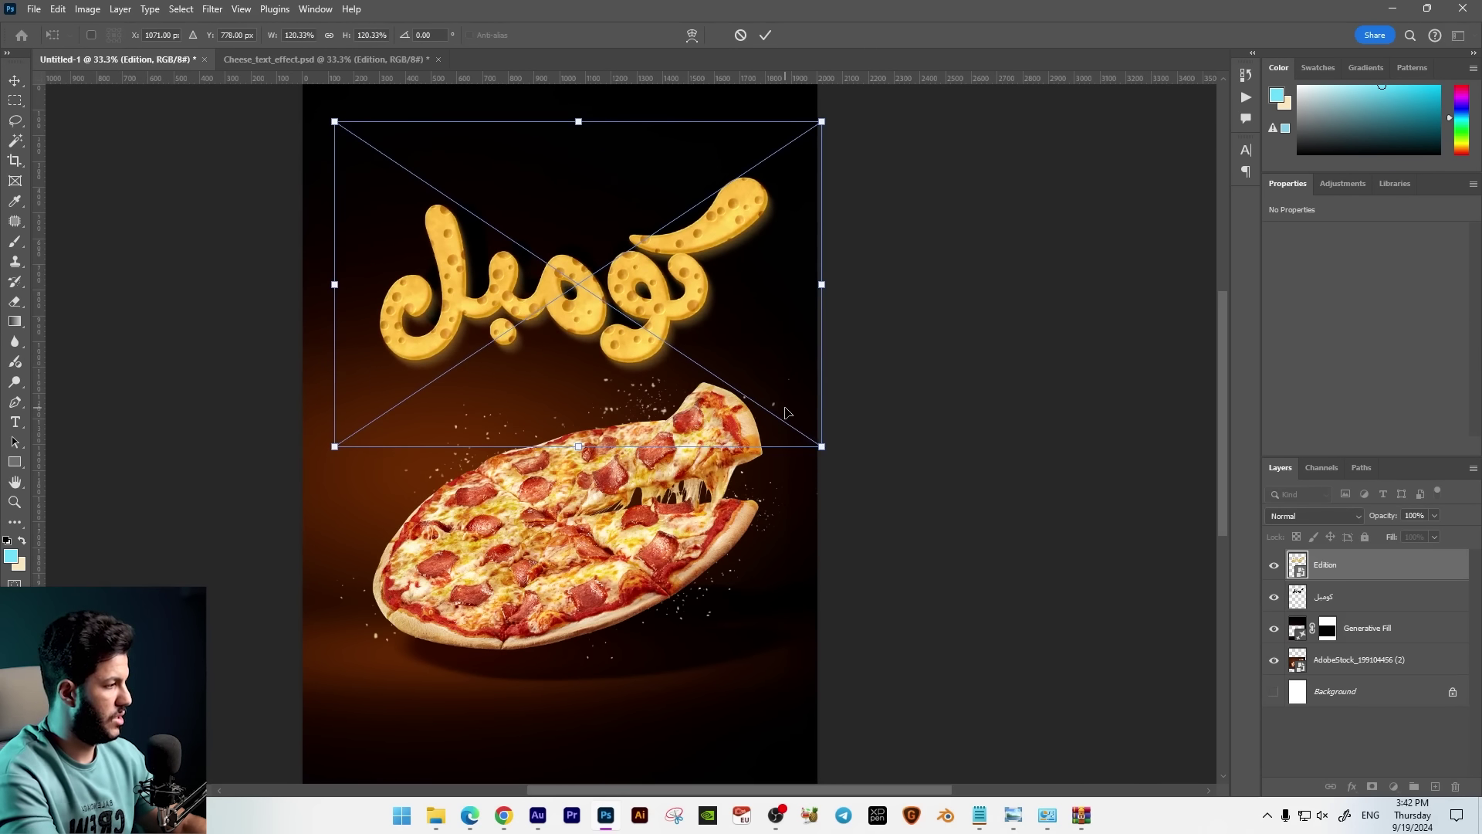
pyautogui.press('Return')
pyautogui.click(1274, 597)
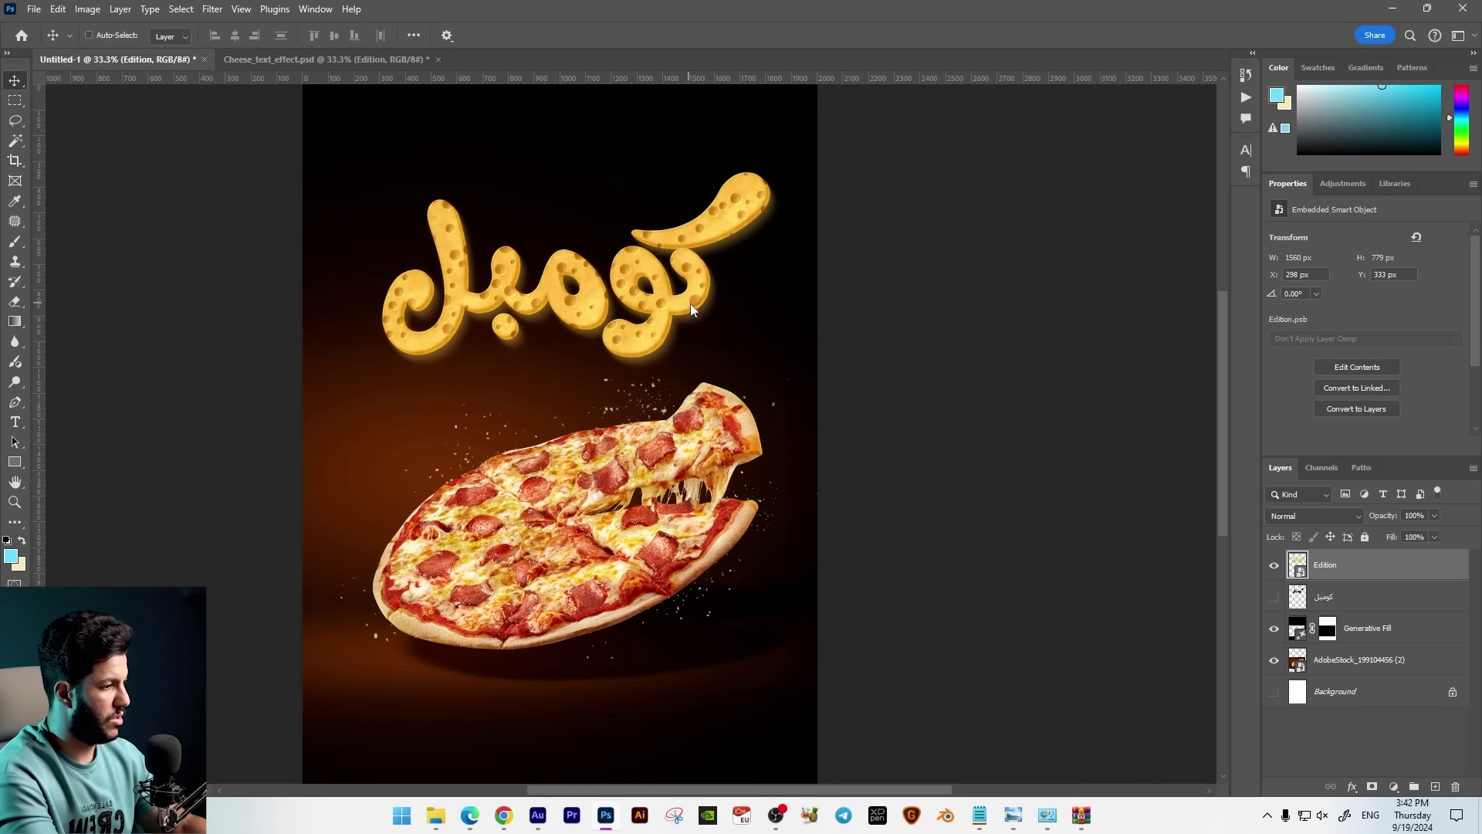
# Skew the cheese logo's right edge so it tilts slightly upward.
pyautogui.hotkey('ctrl', 't')
pyautogui.hotkey('ctrl', '+')
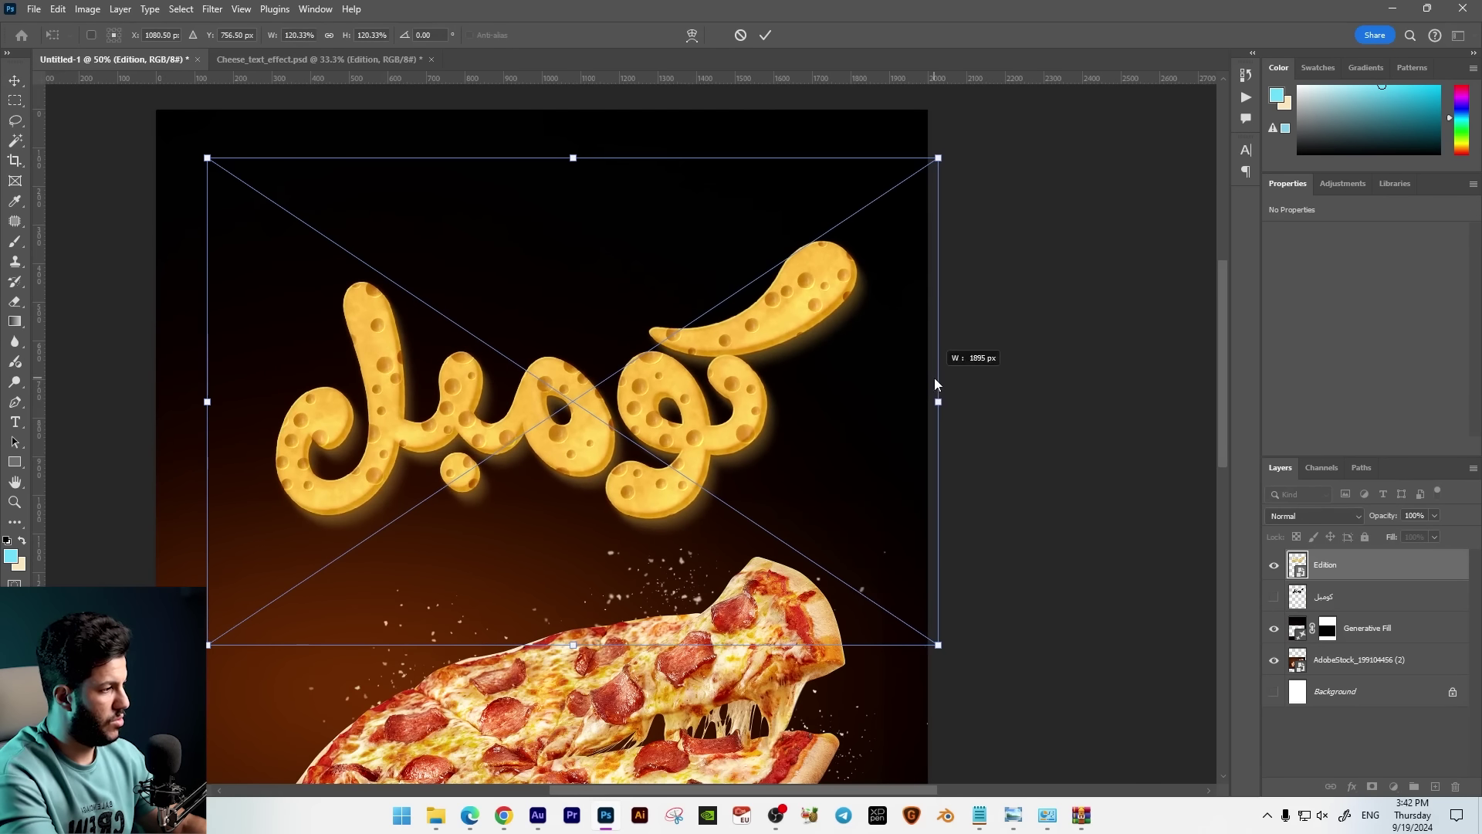
pyautogui.moveTo(937, 401); pyautogui.dragTo(905, 390)
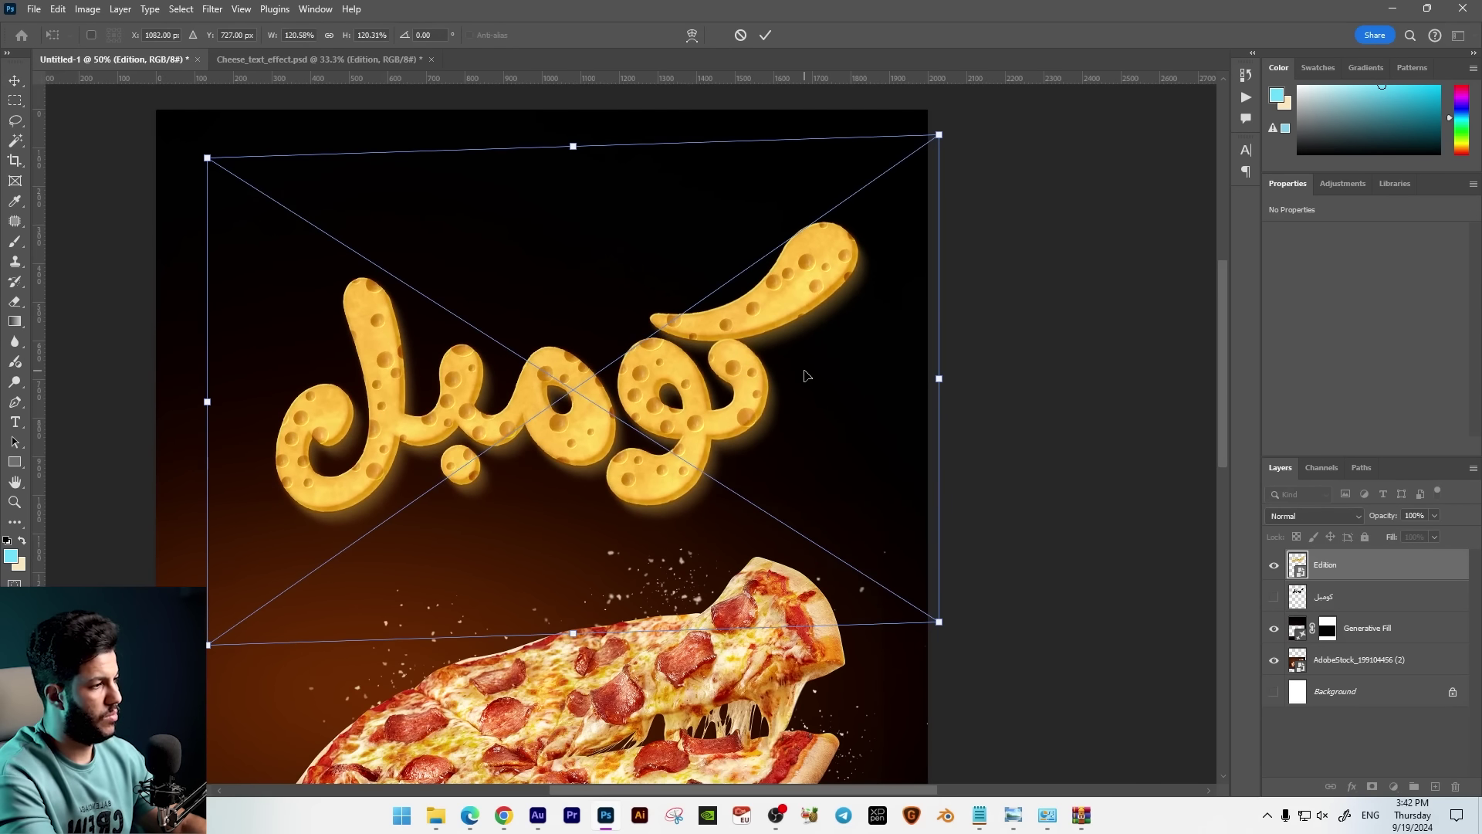
pyautogui.press('Return')
pyautogui.hotkey('ctrl', '+')
pyautogui.hotkey('ctrl', '+')
# Start a Pen path on the logo's left stroke, curving up and to the right.
pyautogui.moveTo(895, 492); pyautogui.dragTo(893, 490)
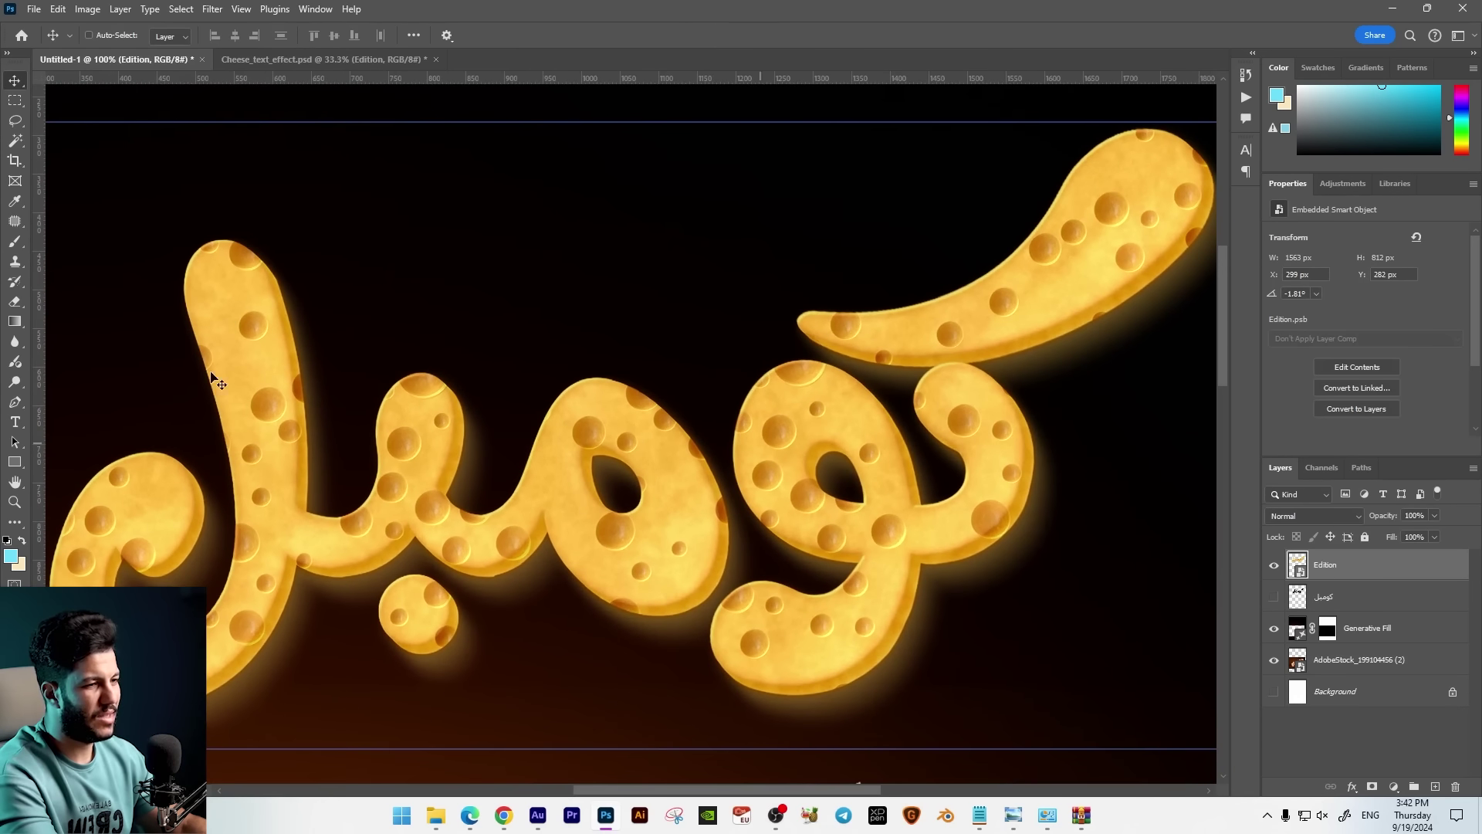
pyautogui.hotkey('ctrl', ';')
pyautogui.click(15, 402)
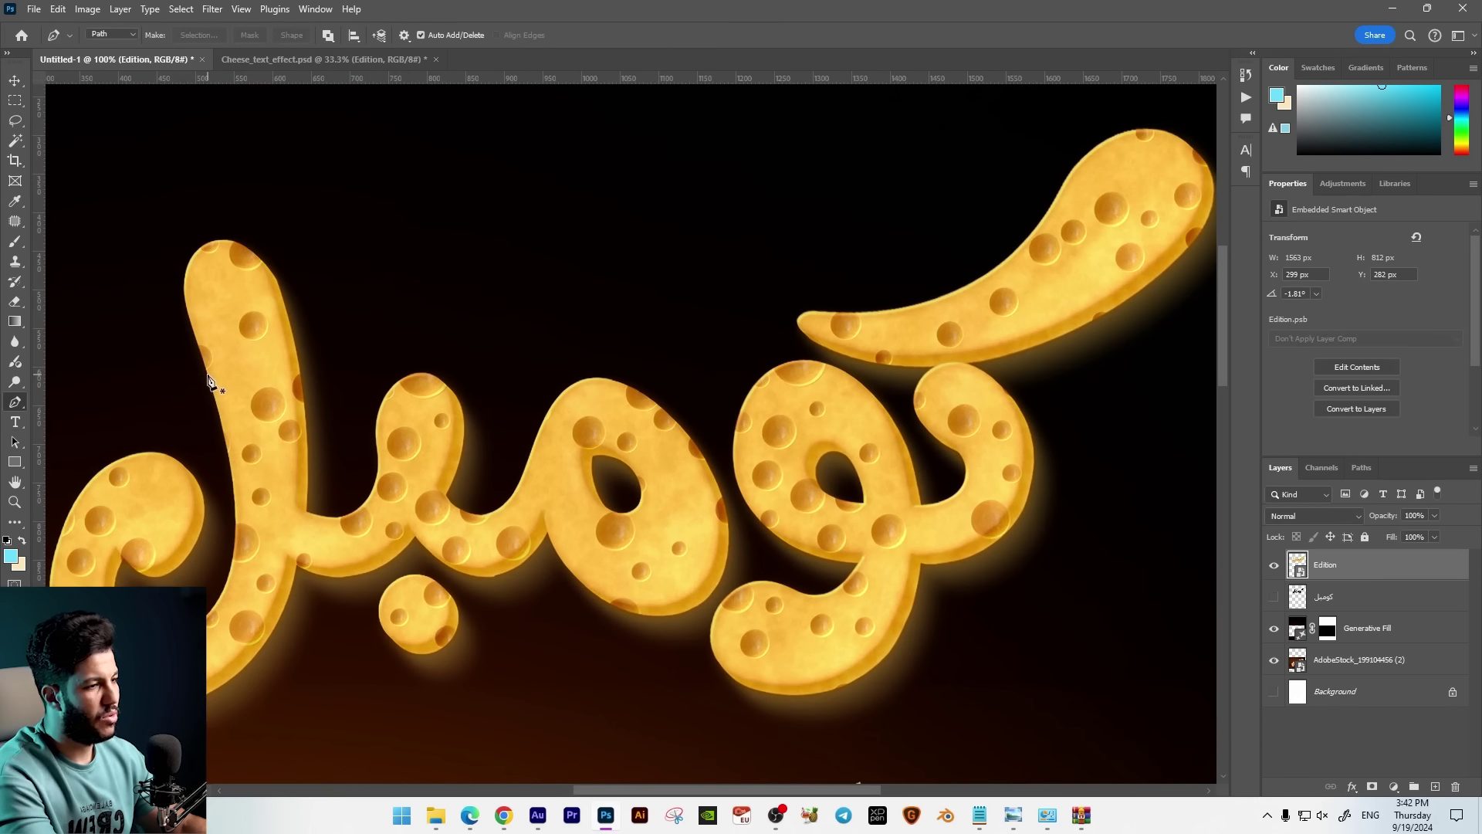
pyautogui.click(208, 373)
pyautogui.moveTo(752, 195)
pyautogui.mouseDown()
pyautogui.moveTo(1061, 210)
pyautogui.moveTo(1080, 245)
pyautogui.moveTo(1039, 206)
pyautogui.mouseUp()
pyautogui.keyDown('alt'); pyautogui.click(689, 196); pyautogui.keyUp('alt')
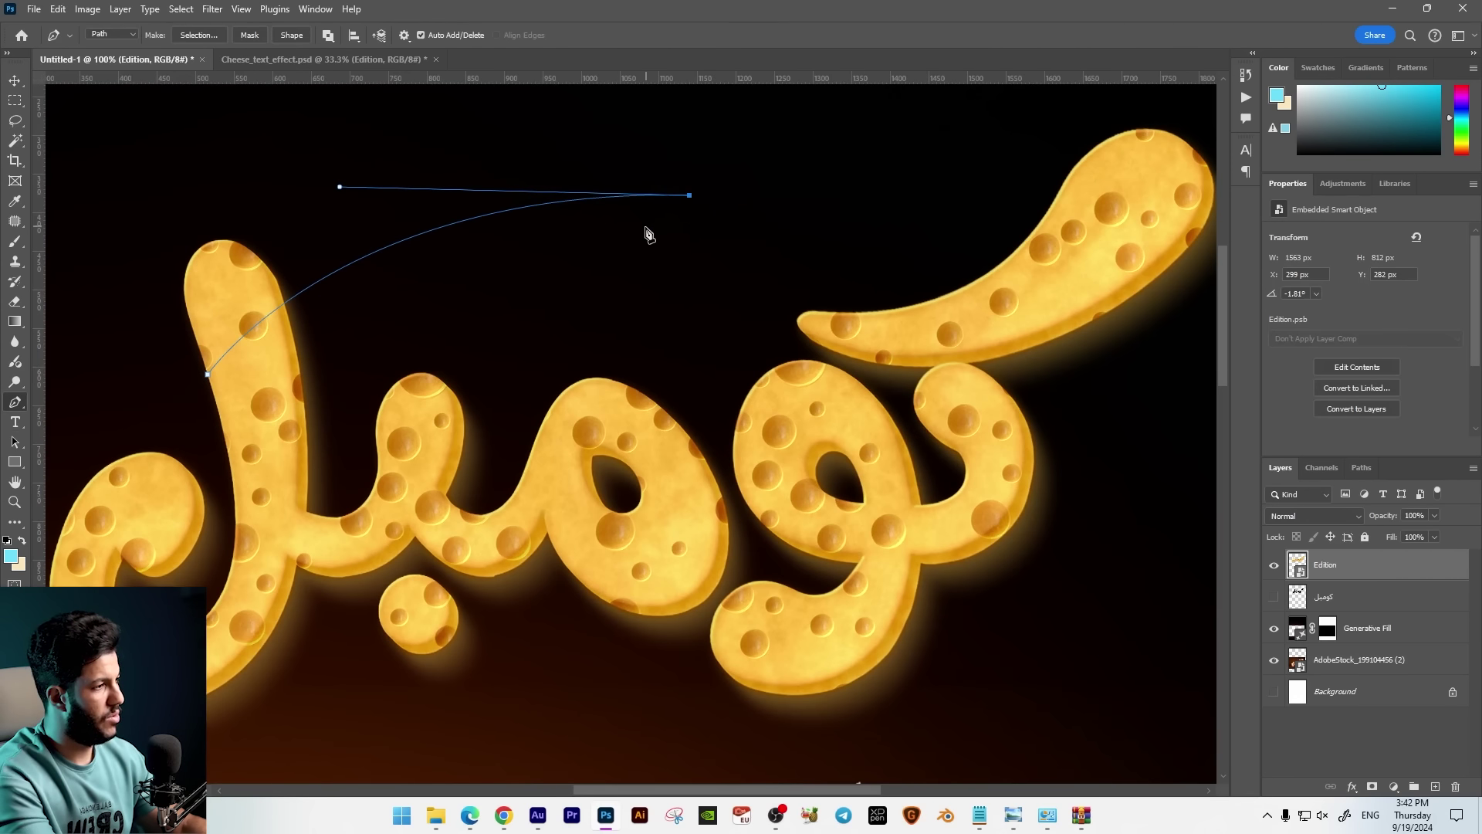
pyautogui.moveTo(689, 195); pyautogui.dragTo(640, 230)
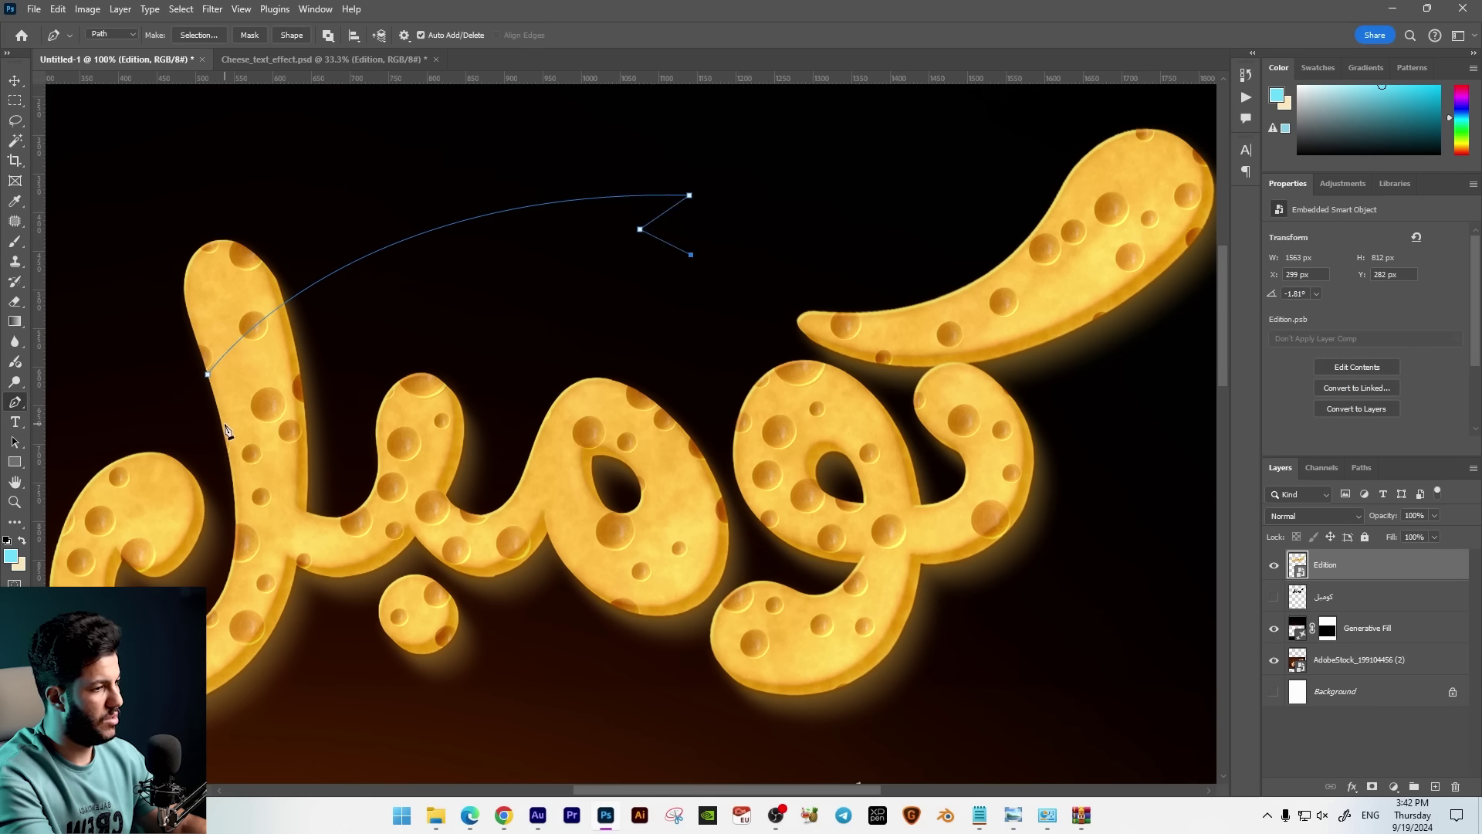
# Shape the ribbon's notched tip, close the path and load it as a selection.
pyautogui.moveTo(225, 434); pyautogui.dragTo(85, 583)
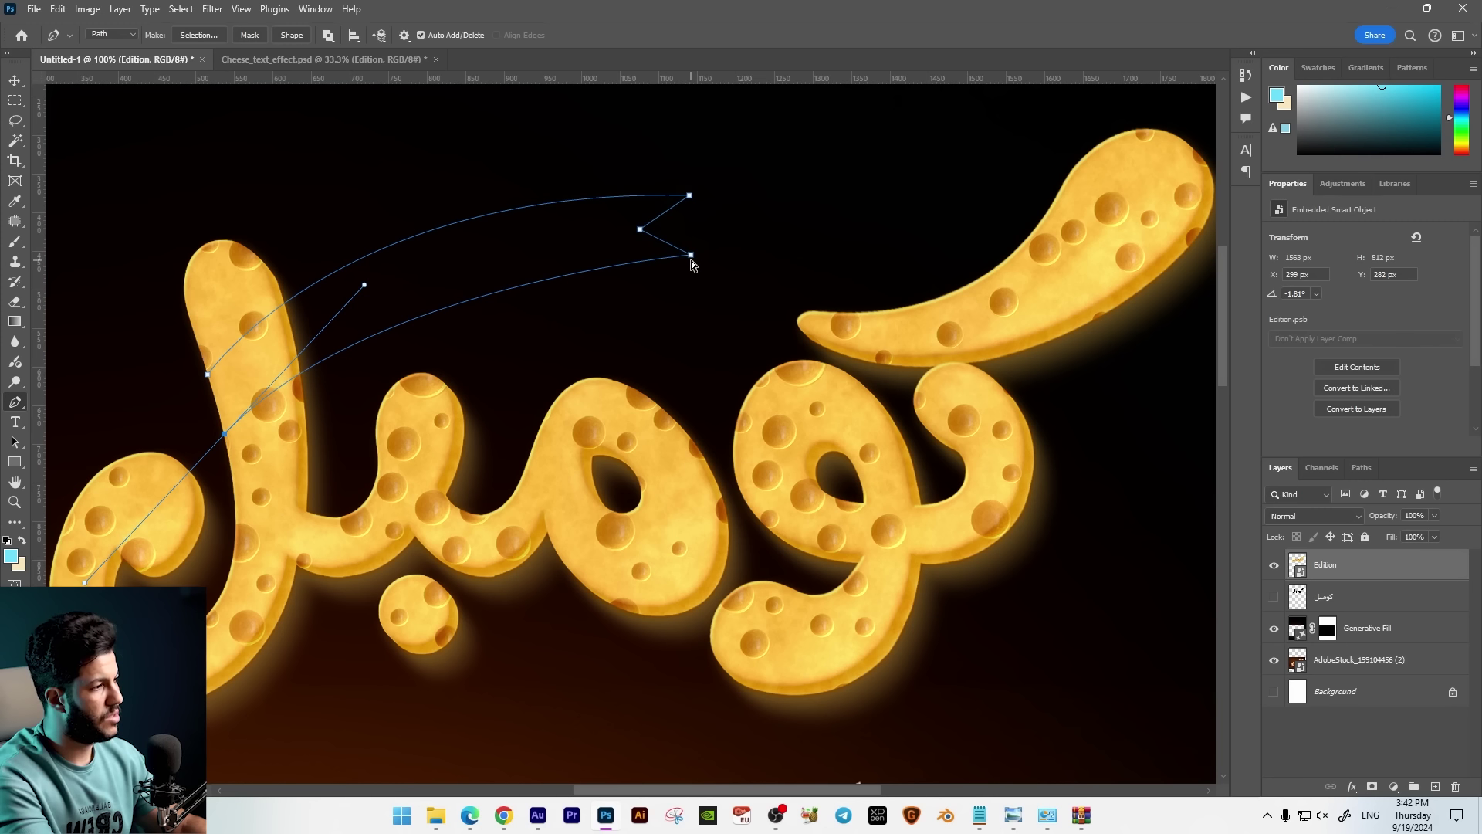
pyautogui.moveTo(692, 256); pyautogui.dragTo(693, 281)
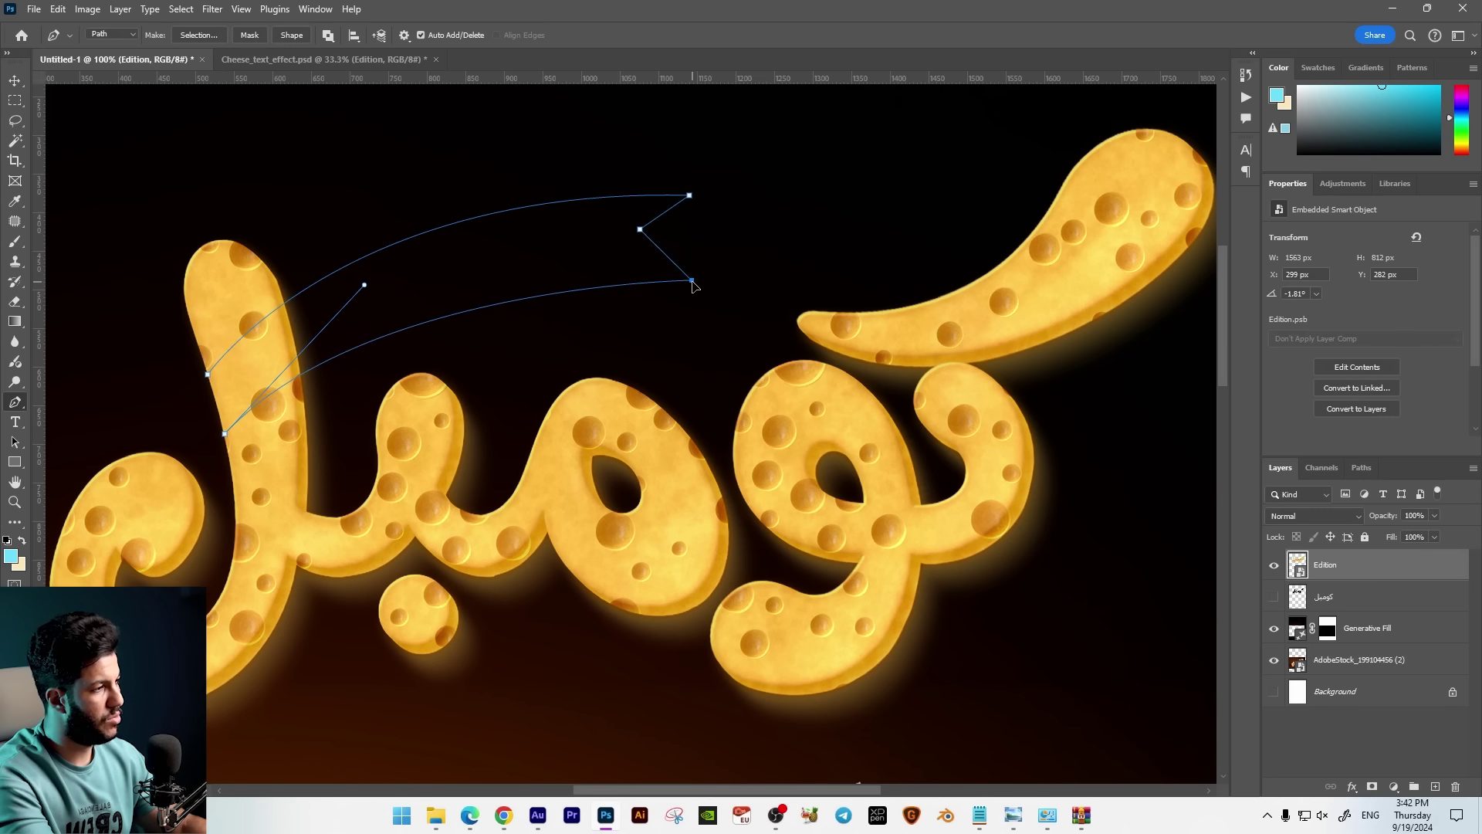
pyautogui.moveTo(640, 229); pyautogui.dragTo(608, 242)
pyautogui.moveTo(689, 195); pyautogui.dragTo(667, 197)
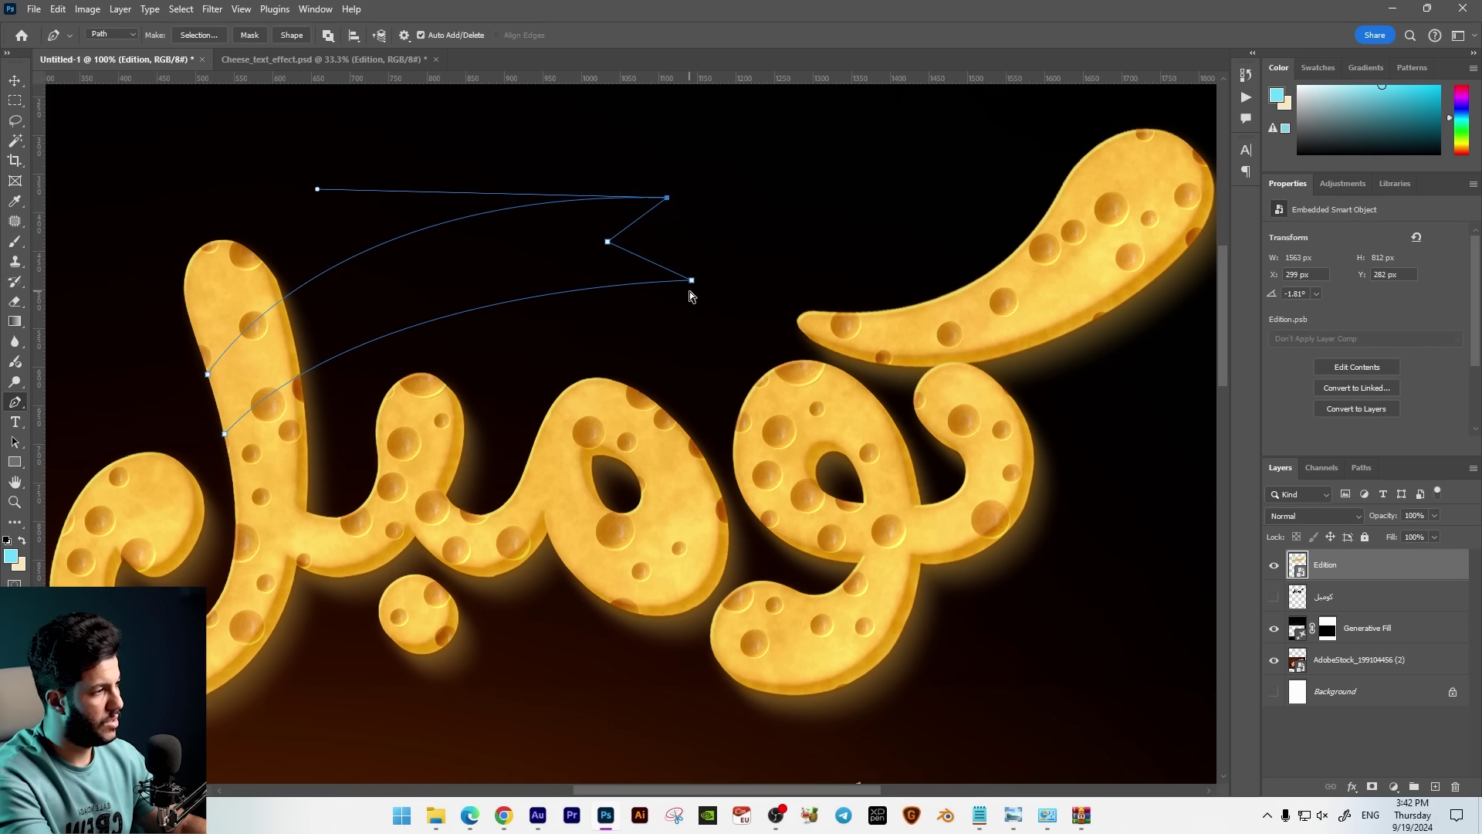
pyautogui.moveTo(691, 280); pyautogui.dragTo(686, 281)
pyautogui.moveTo(608, 242); pyautogui.dragTo(611, 246)
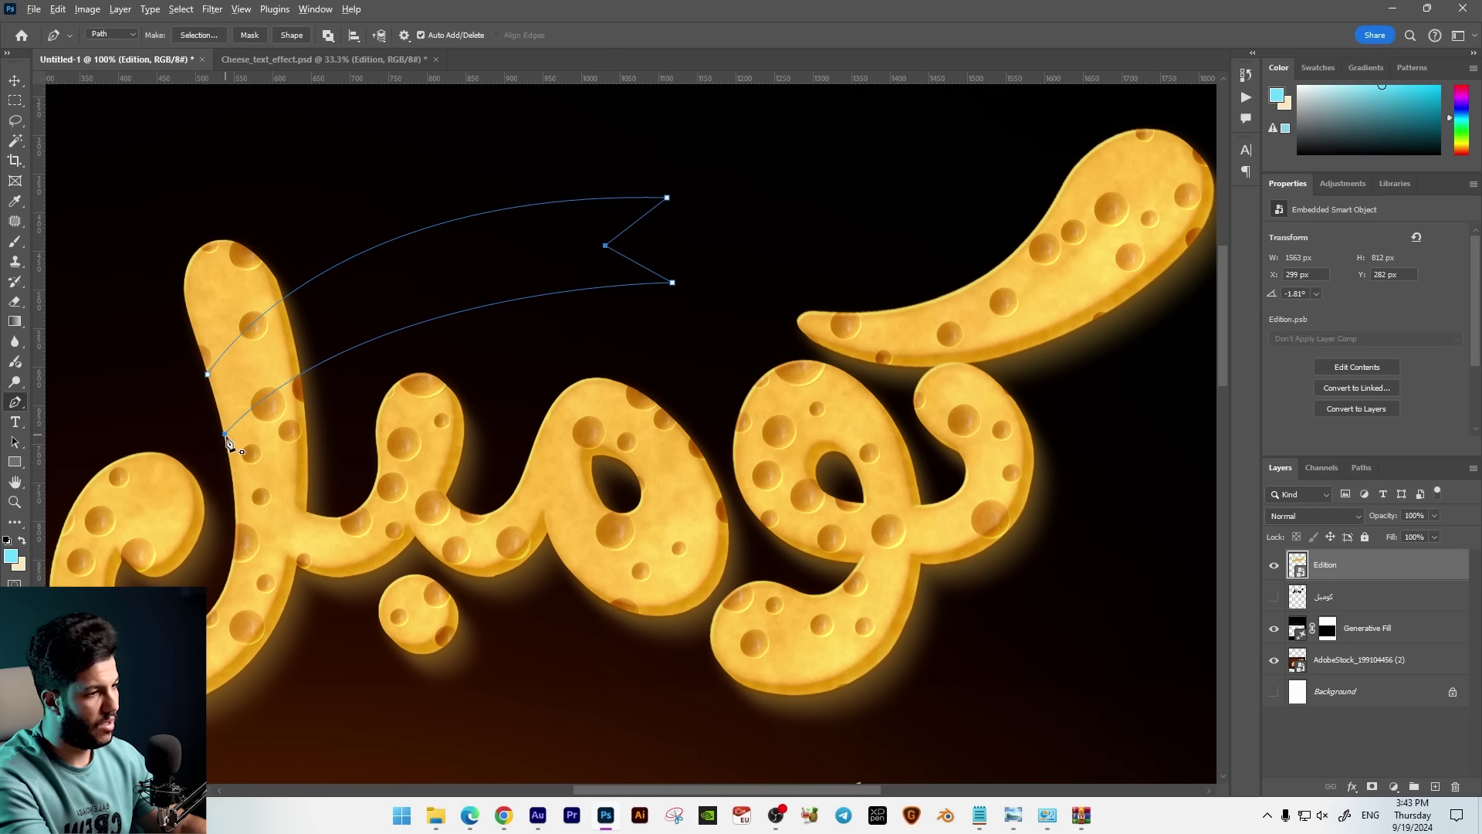
pyautogui.click(208, 377)
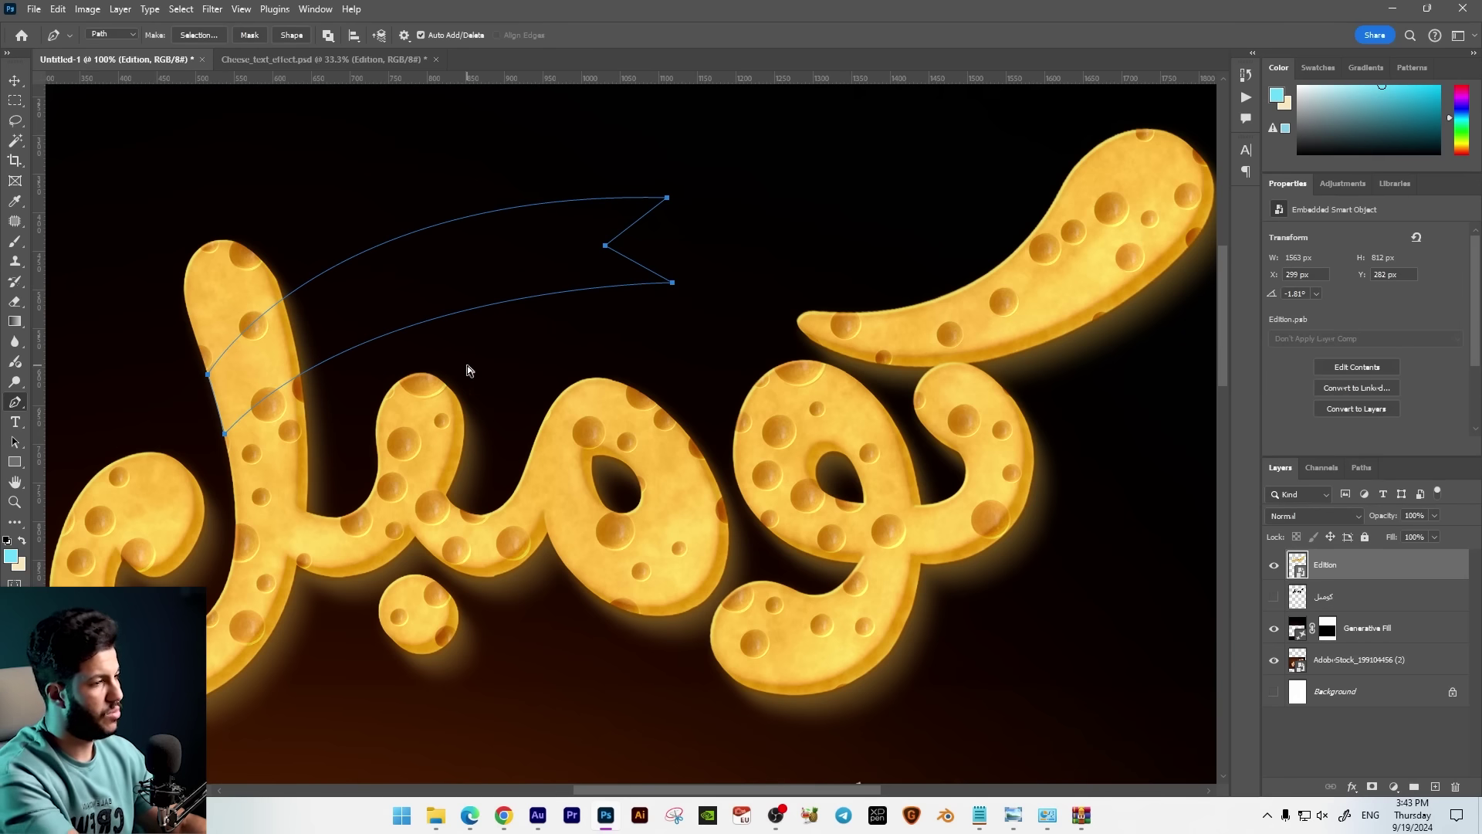
pyautogui.hotkey('ctrl', 'Return')
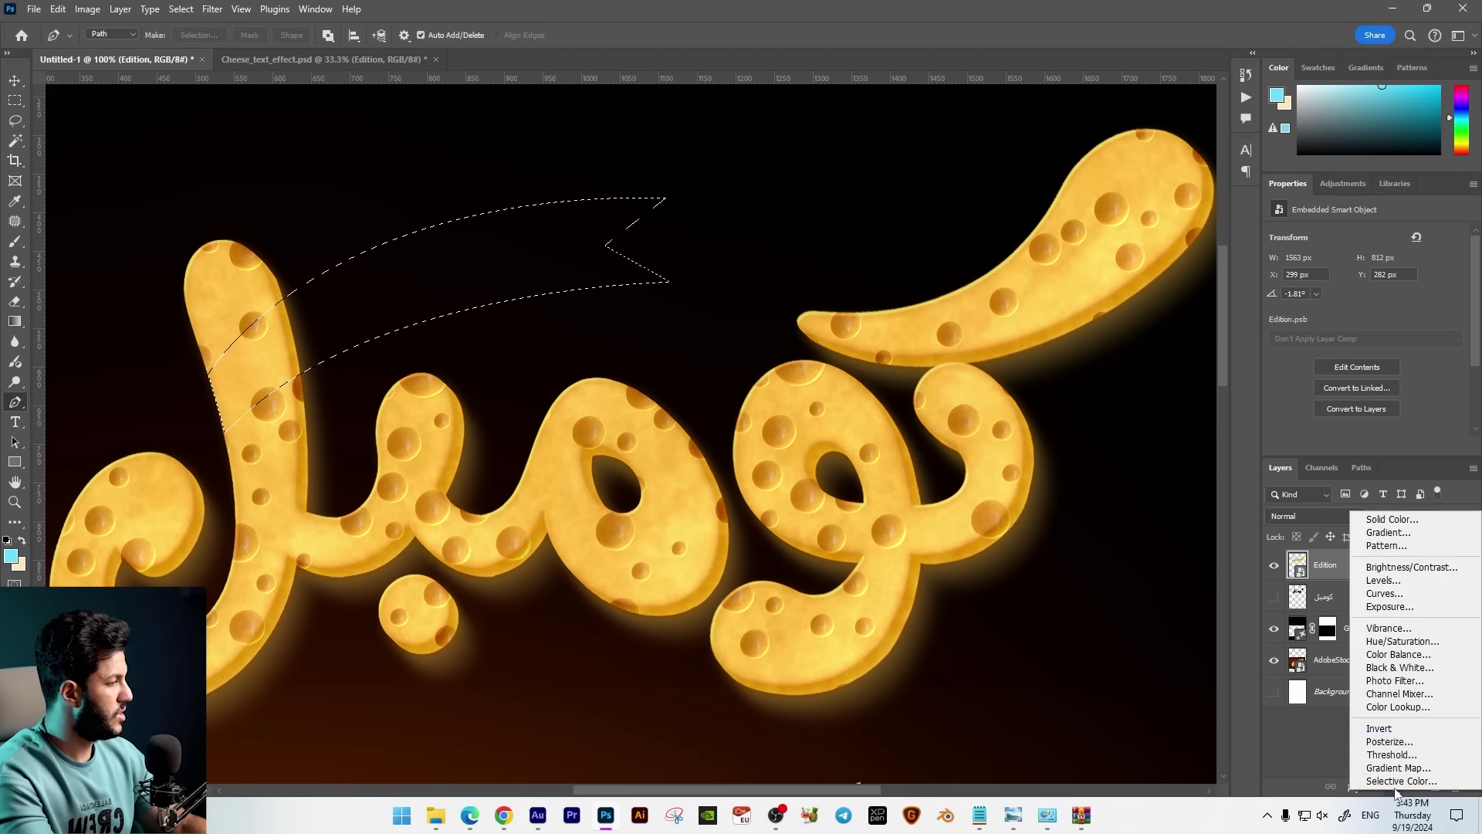
# Fill the ribbon selection with a dark red Solid Color layer, starting from ff6868.
pyautogui.click(1394, 785)
pyautogui.click(1391, 519)
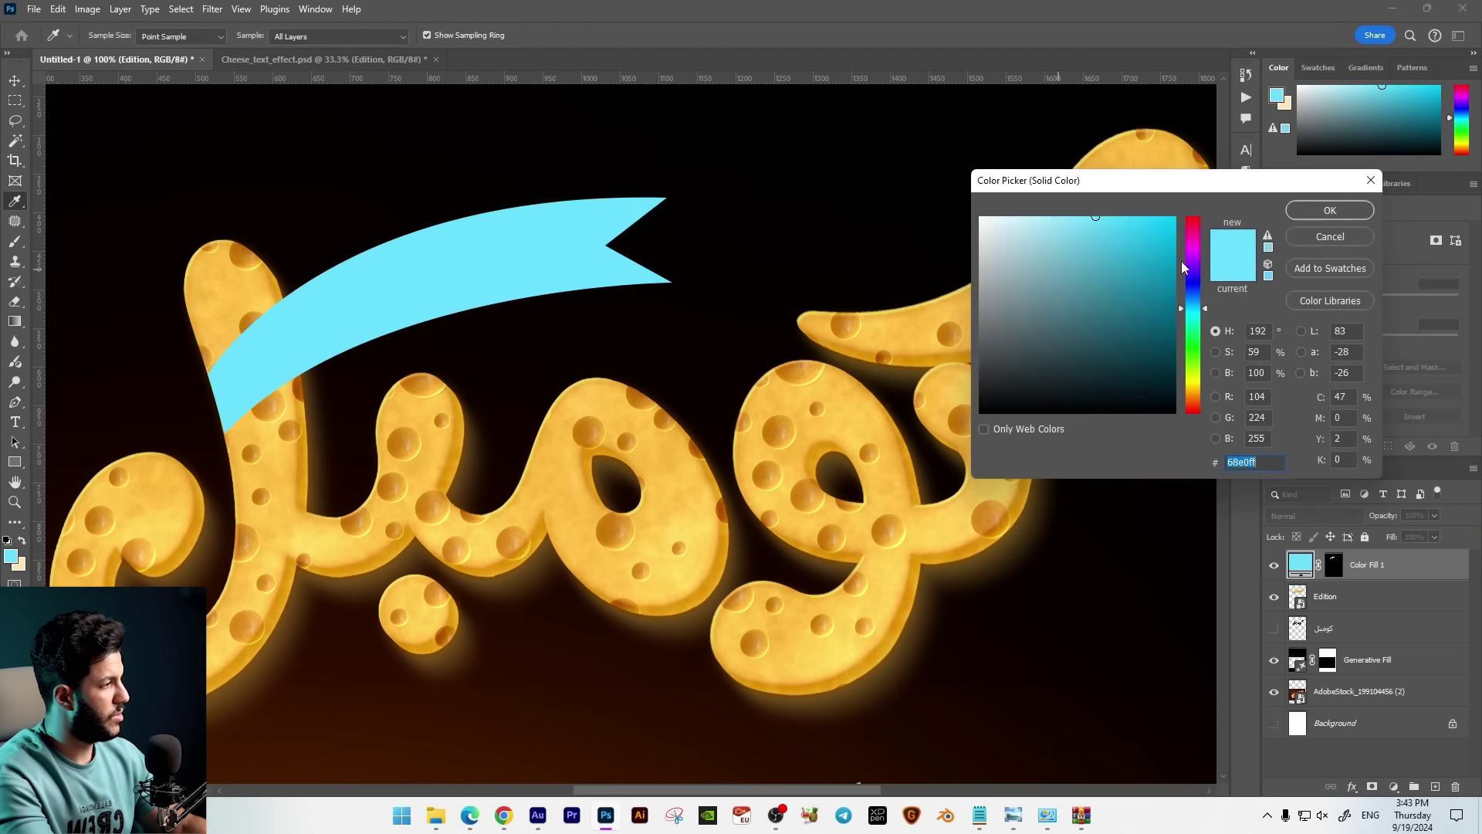
pyautogui.write('ff6868')
pyautogui.moveTo(1134, 285); pyautogui.dragTo(1179, 301)
pyautogui.press('Return')
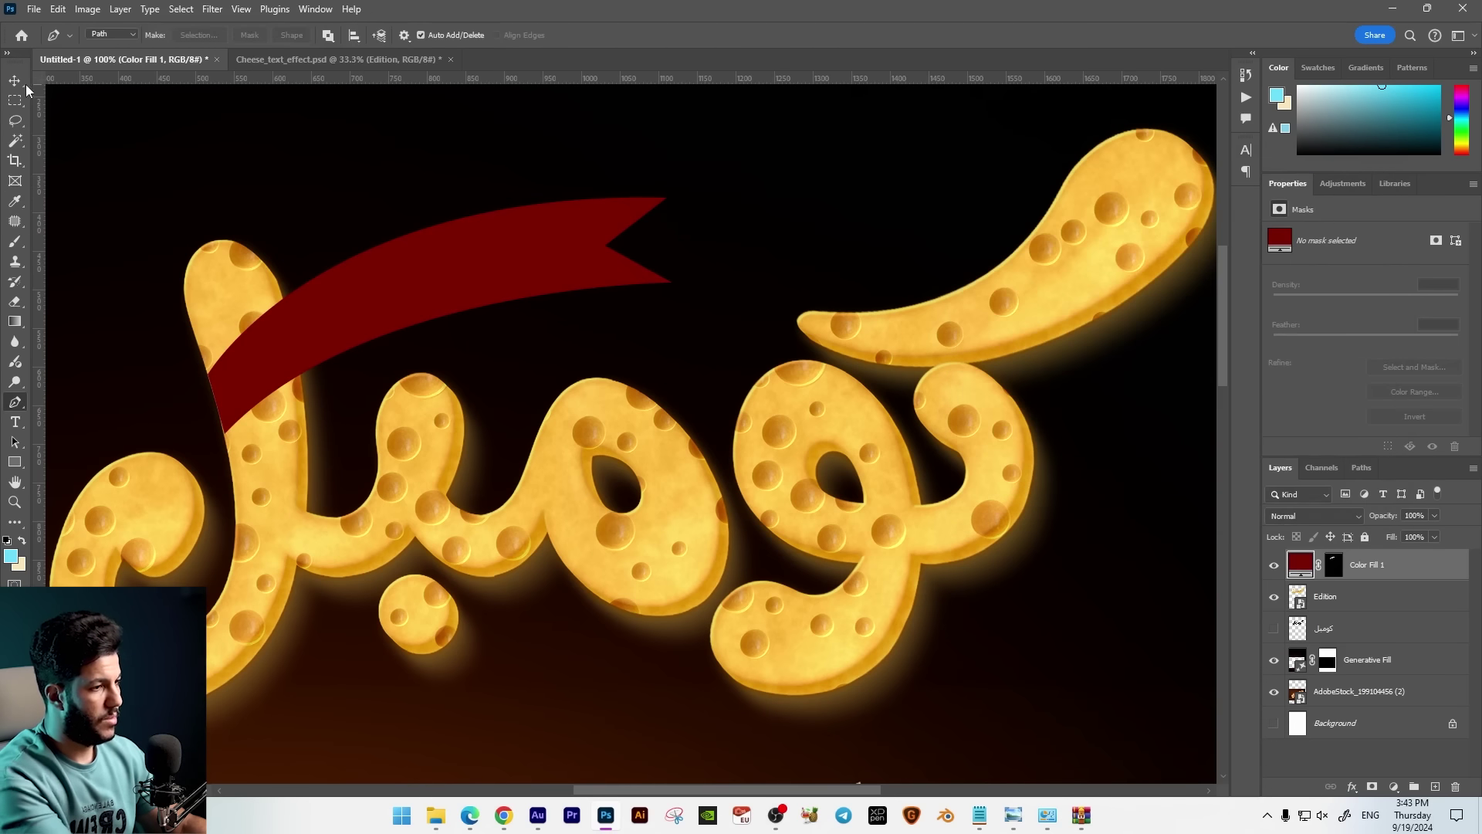
pyautogui.press('v')
# Add a clipped layer and drag a bright red gradient across the ribbon toward its tip.
pyautogui.click(1435, 786)
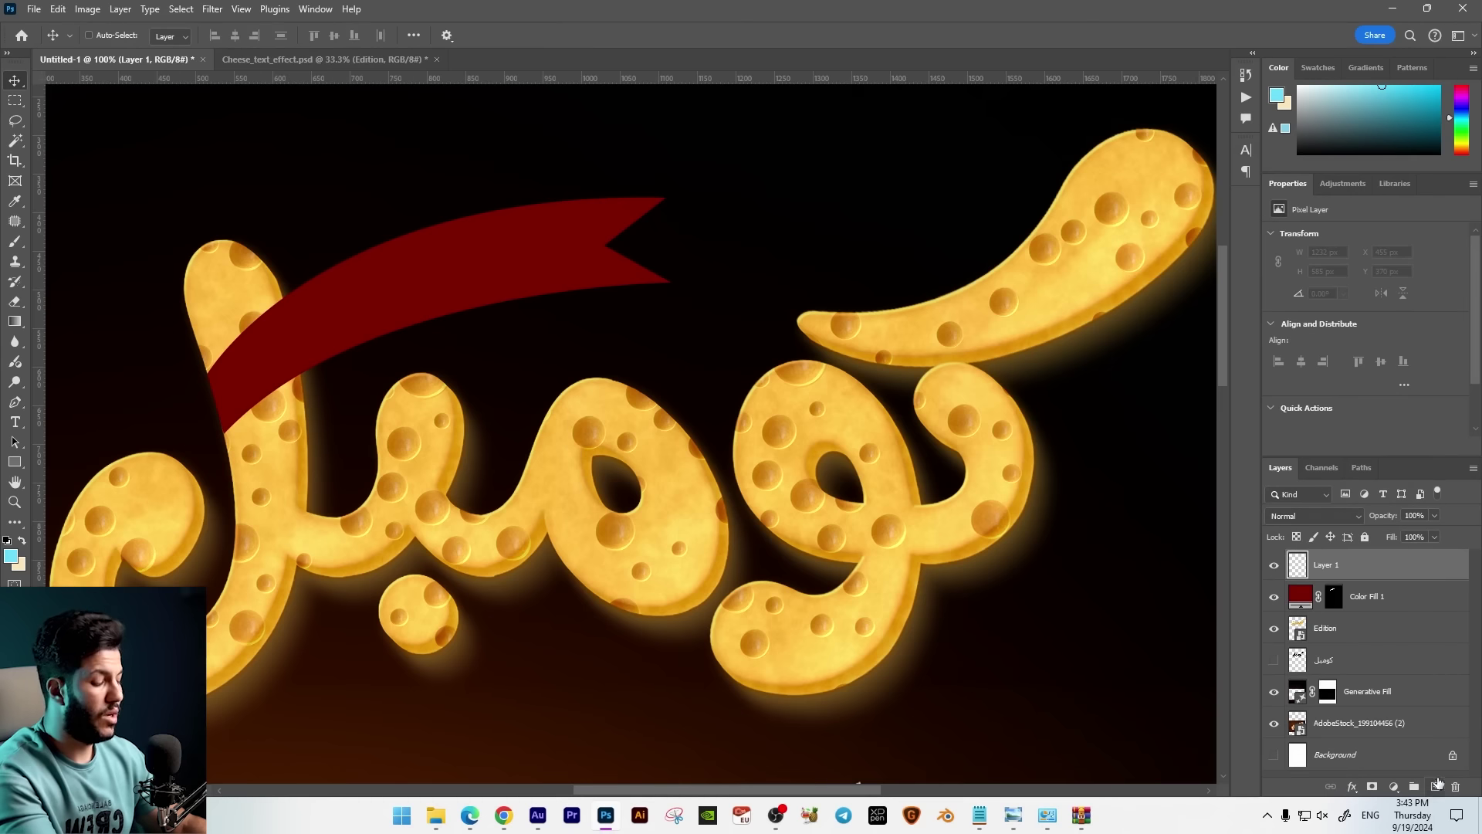
pyautogui.hotkey('ctrl', 'alt', 'g')
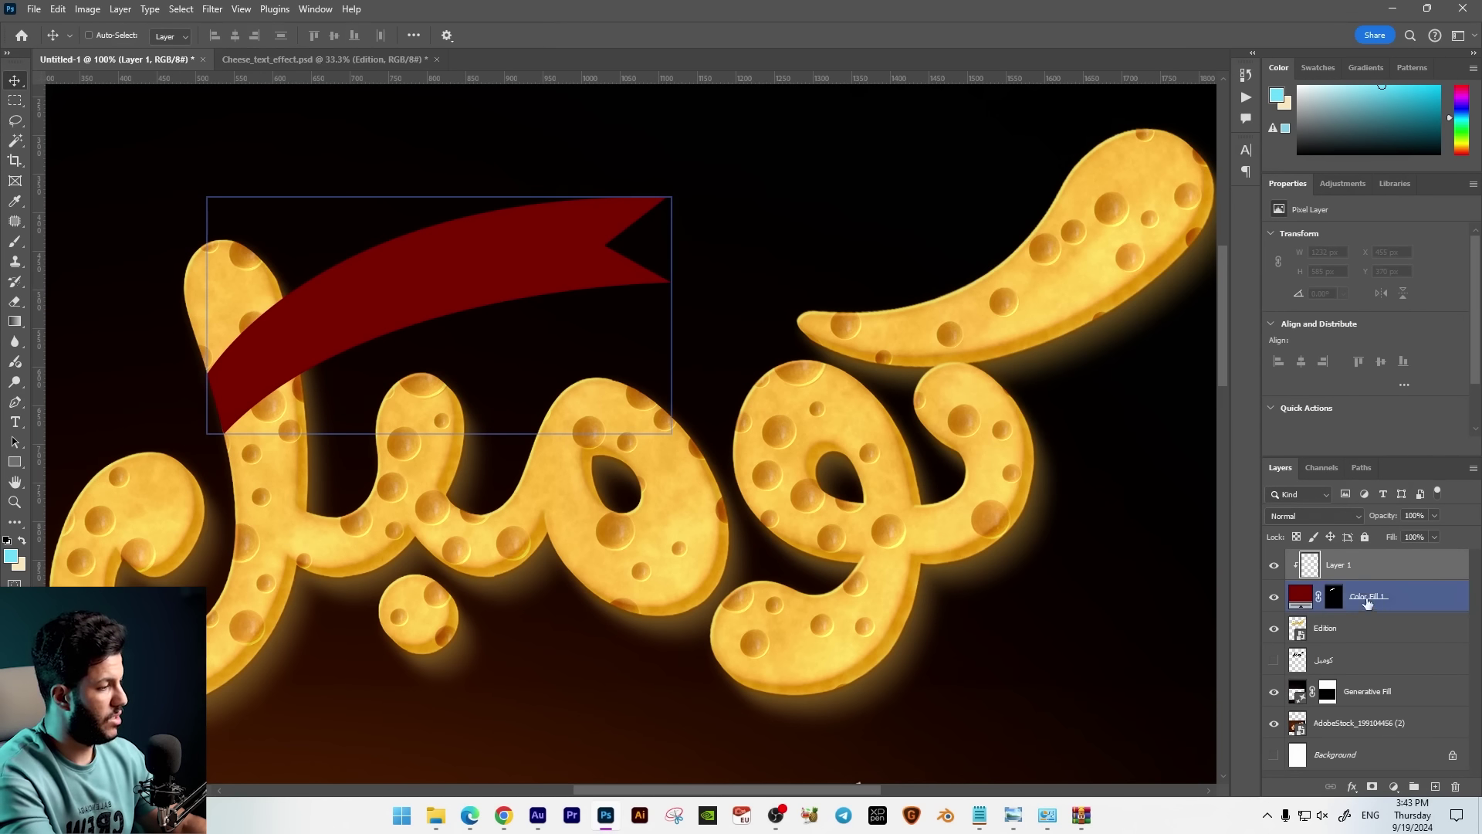
pyautogui.click(16, 323)
pyautogui.click(11, 556)
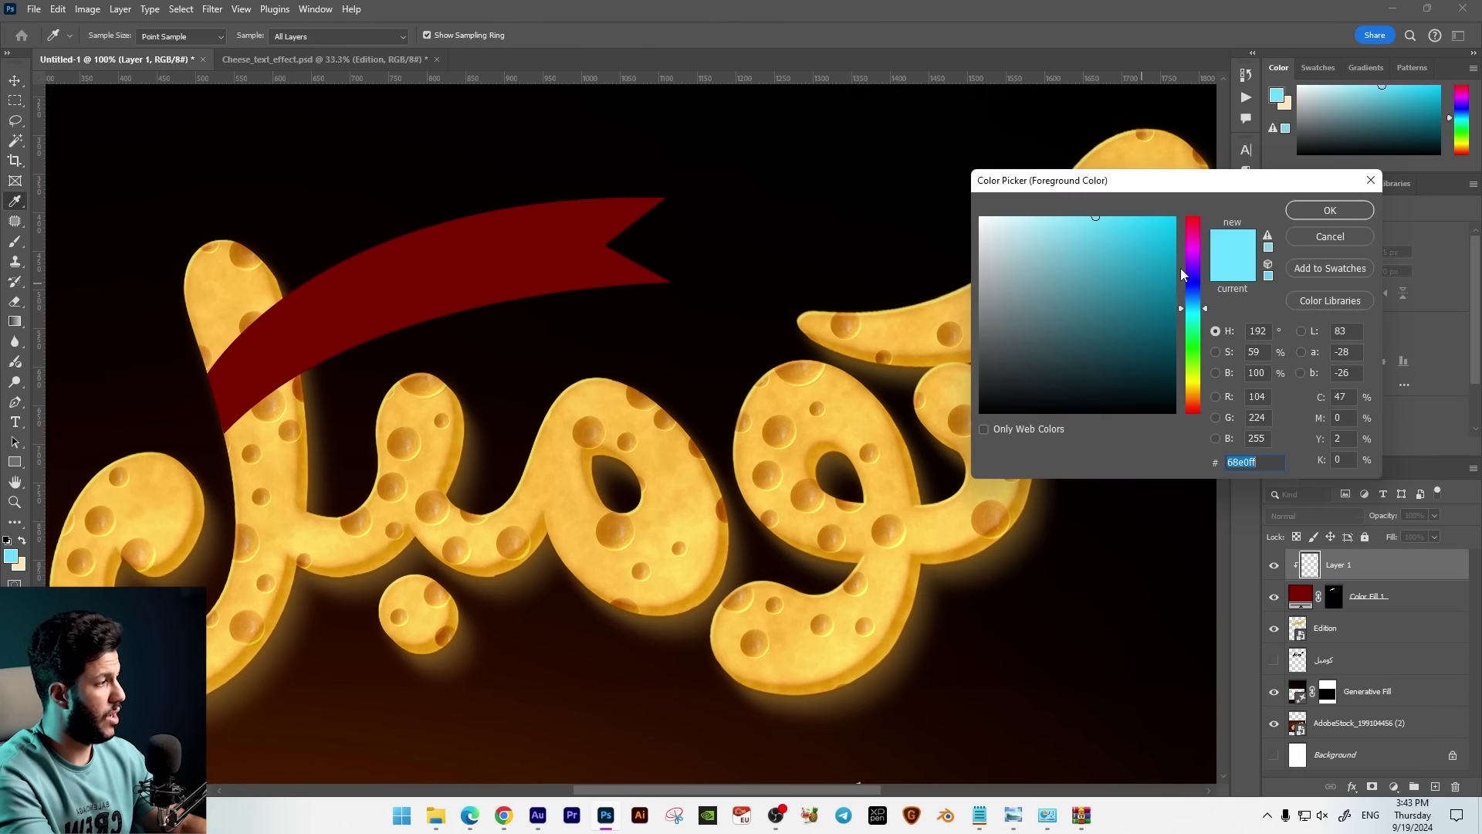
pyautogui.moveTo(1193, 308); pyautogui.dragTo(1193, 217)
pyautogui.moveTo(1076, 244); pyautogui.dragTo(1170, 224)
pyautogui.click(1329, 210)
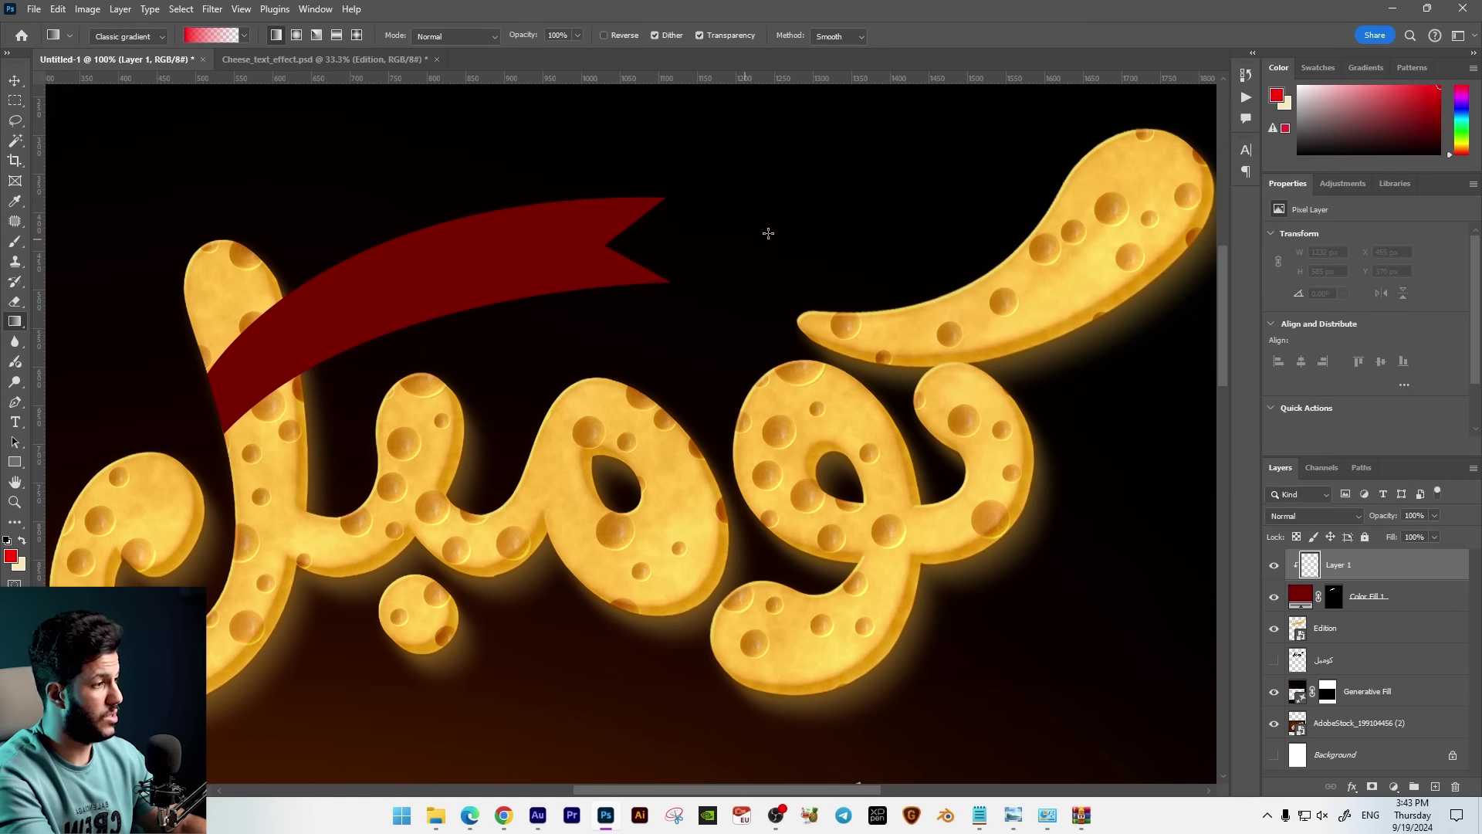
pyautogui.moveTo(761, 238); pyautogui.dragTo(298, 314)
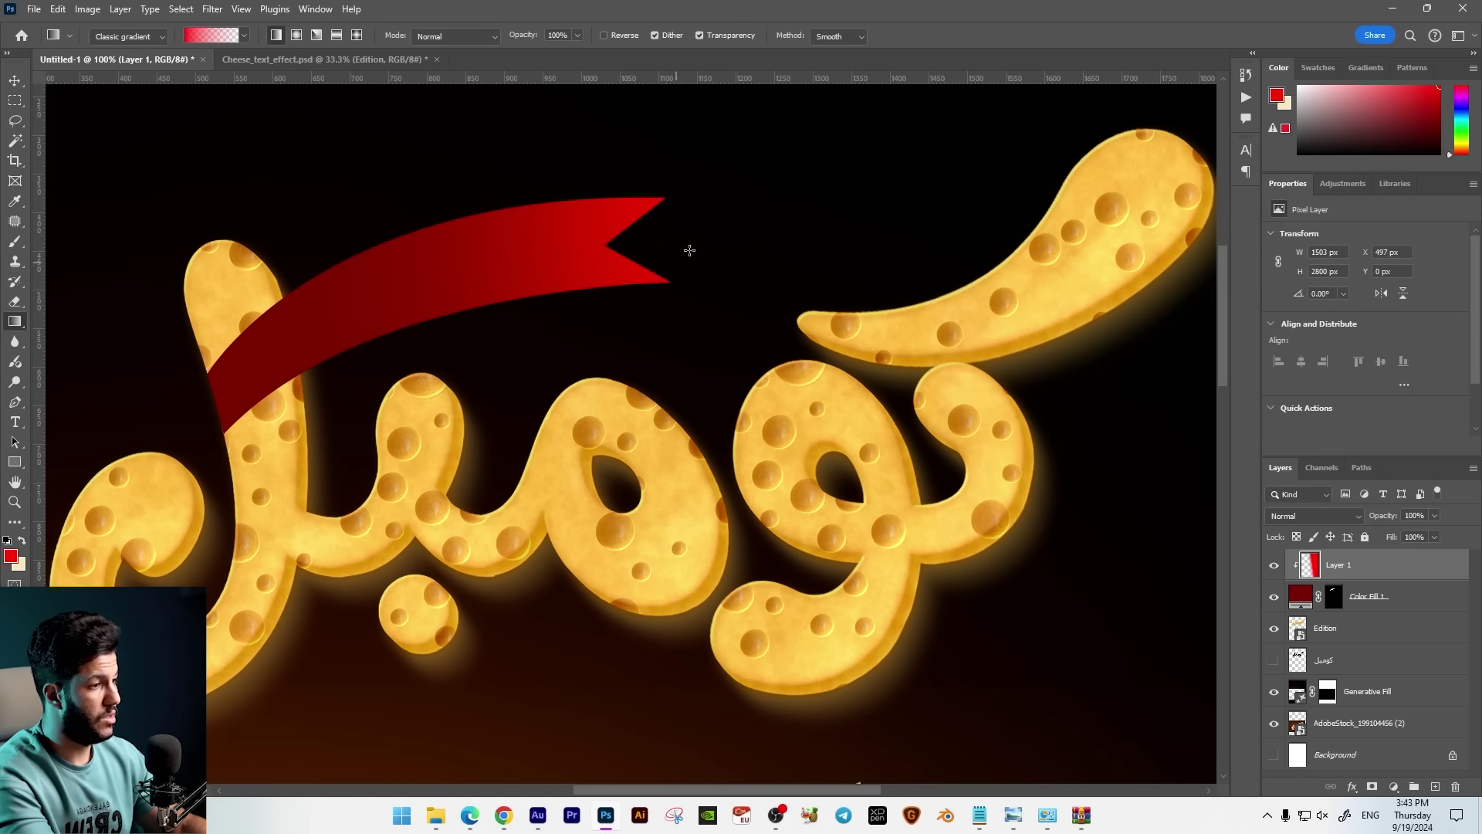
pyautogui.hotkey('ctrl', '-')
pyautogui.hotkey('ctrl', '-')
pyautogui.hotkey('ctrl', '-')
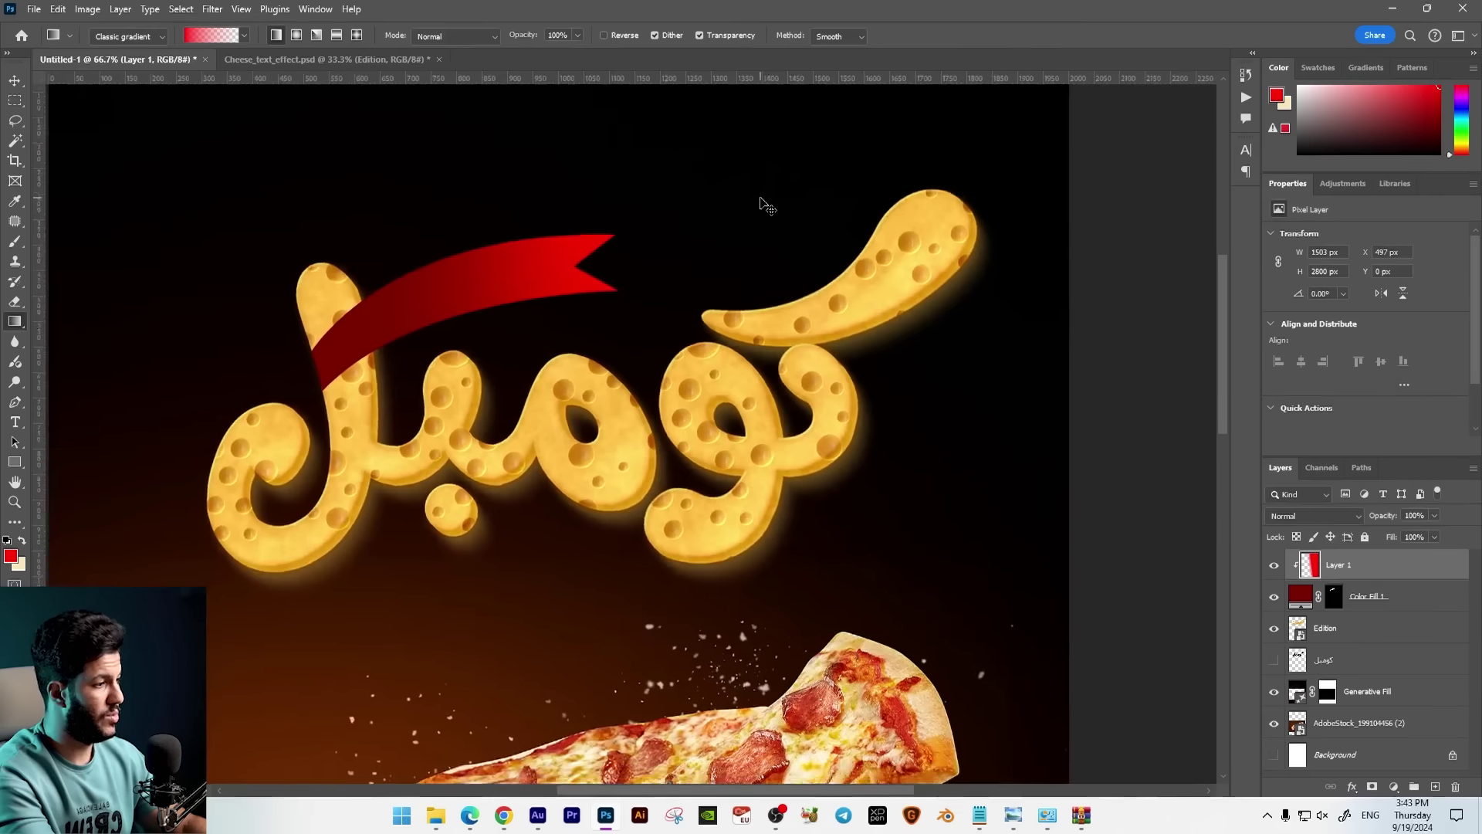
pyautogui.hotkey('ctrl', '+')
pyautogui.hotkey('ctrl', '+')
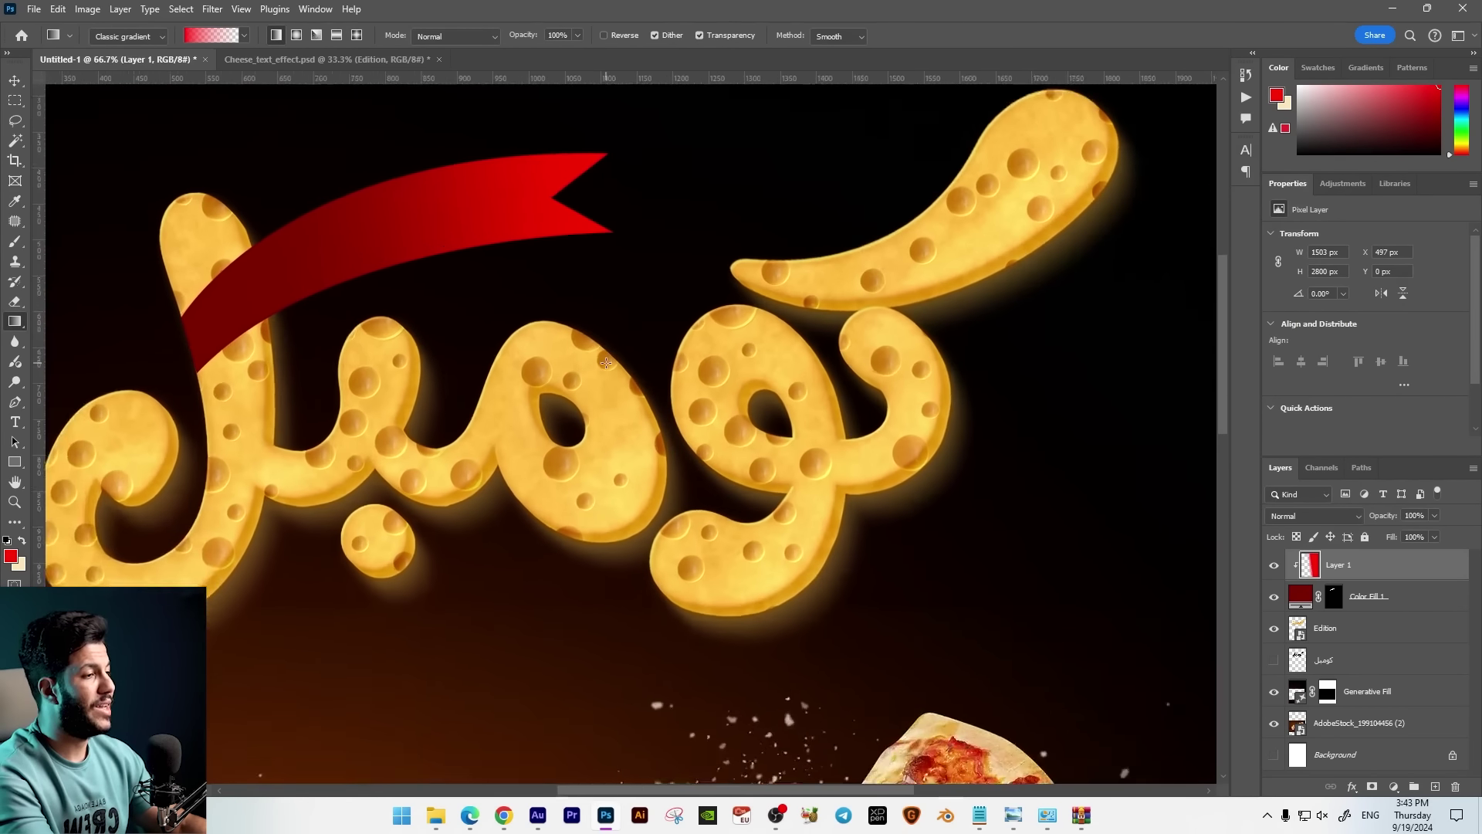
pyautogui.hotkey('ctrl', '+')
pyautogui.scroll(3, 666, 498)
# Type بيتزا in the Blabeloo MagdySoliman font and move it onto the ribbon.
pyautogui.press('t')
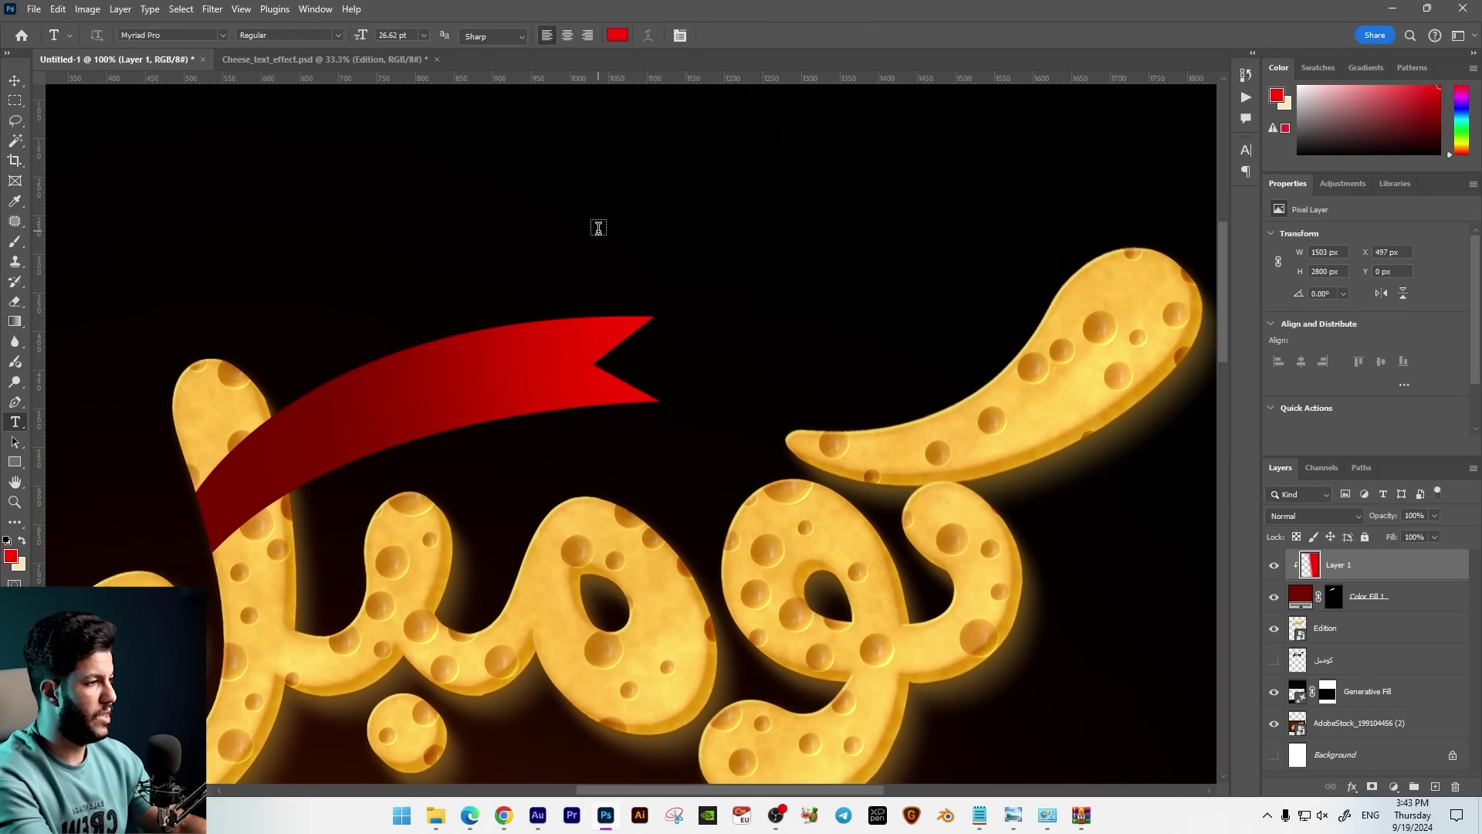
pyautogui.click(599, 228)
pyautogui.hotkey('alt', 'shift')
pyautogui.write('بيتزا')
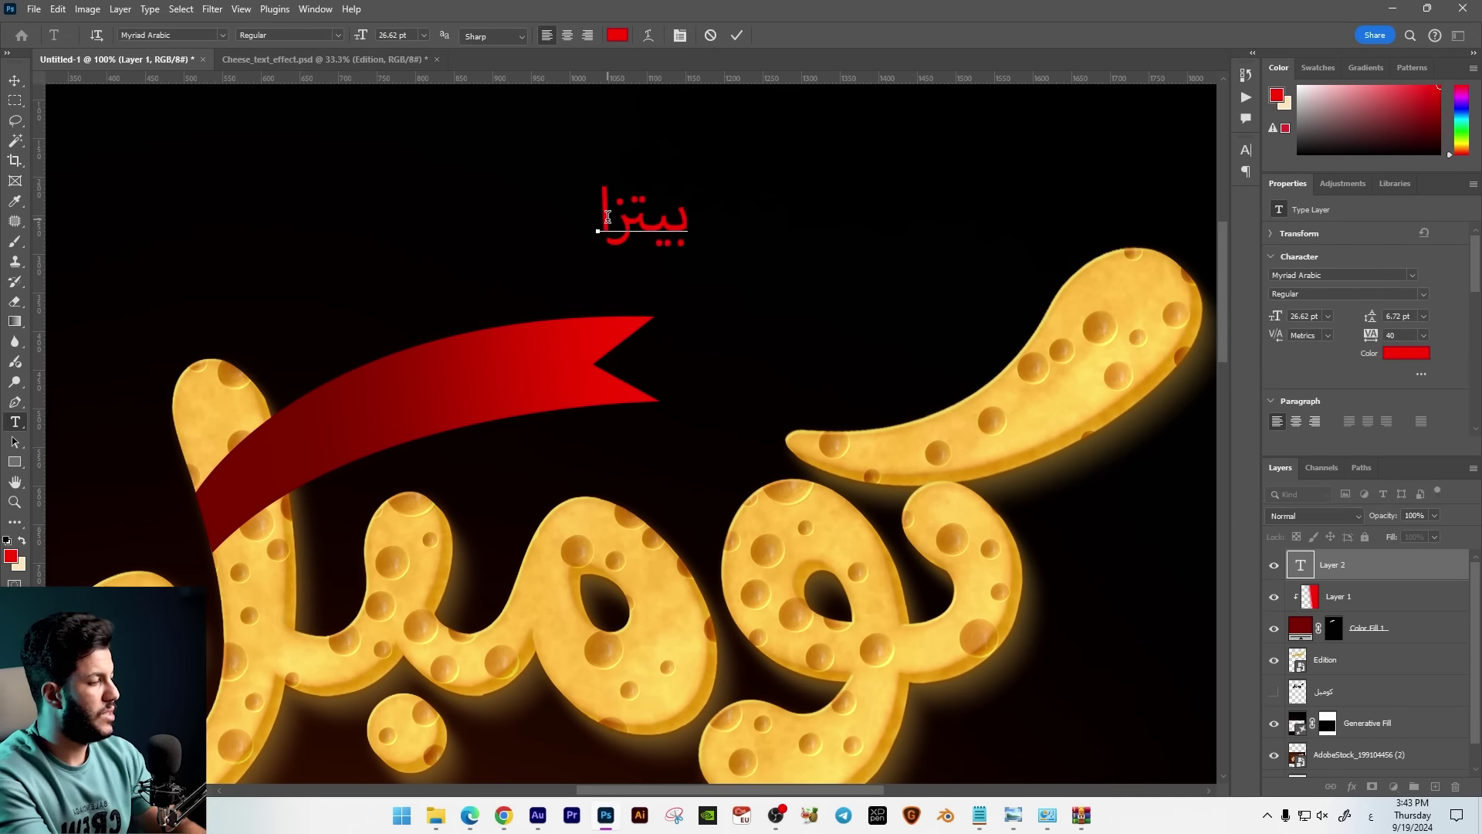
pyautogui.hotkey('ctrl', 'a')
pyautogui.click(172, 35)
pyautogui.click(332, 555)
pyautogui.moveTo(617, 208); pyautogui.dragTo(433, 378)
# Make the word بيتزا white and enlarge it to fill the ribbon.
pyautogui.hotkey('ctrl', 'a')
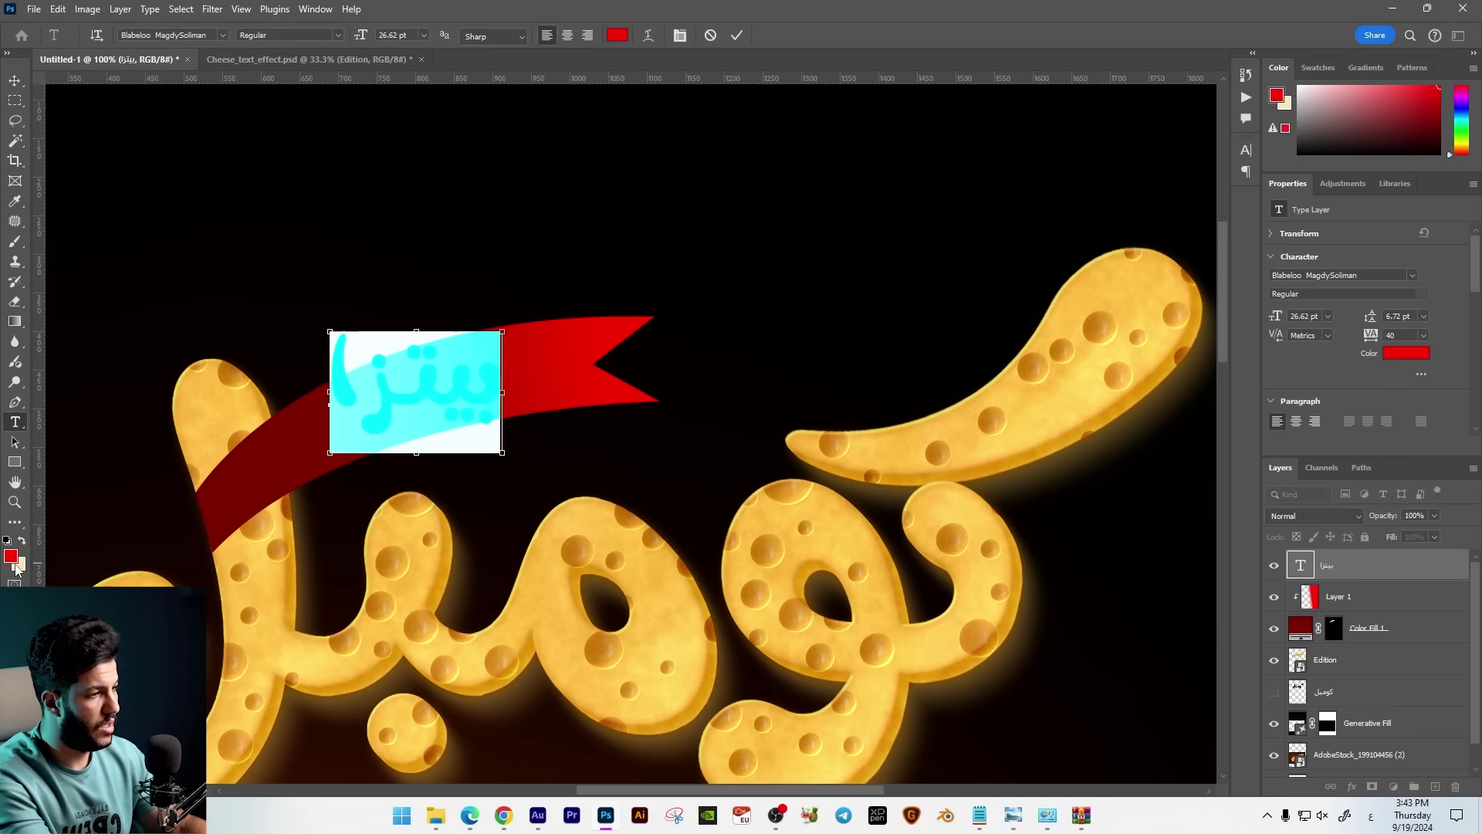
pyautogui.click(12, 556)
pyautogui.click(992, 202)
pyautogui.click(1328, 212)
pyautogui.hotkey('ctrl', 'Return')
pyautogui.press('v')
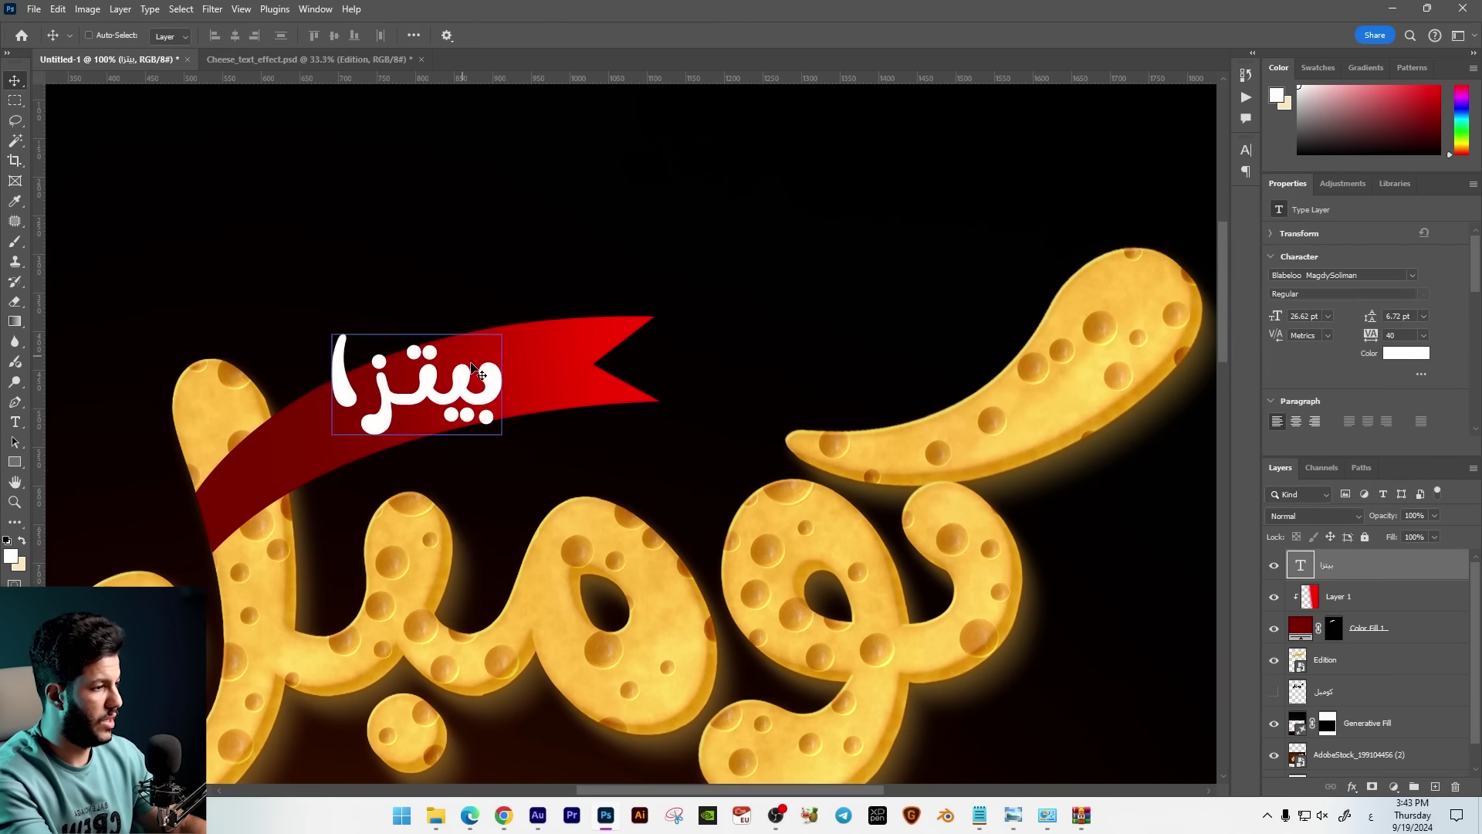
pyautogui.hotkey('ctrl', 't')
pyautogui.moveTo(502, 334)
pyautogui.mouseDown()
pyautogui.moveTo(579, 312)
pyautogui.moveTo(590, 291)
pyautogui.mouseUp()
pyautogui.press('Return')
# Merge the ribbon's colour fill and gradient layers into one.
pyautogui.hotkey('ctrl', '-')
pyautogui.hotkey('ctrl', '-')
pyautogui.keyDown('shift'); pyautogui.click(1358, 628); pyautogui.keyUp('shift')
pyautogui.hotkey('ctrl', 'e')
pyautogui.hotkey('ctrl', 't')
pyautogui.press('Return')
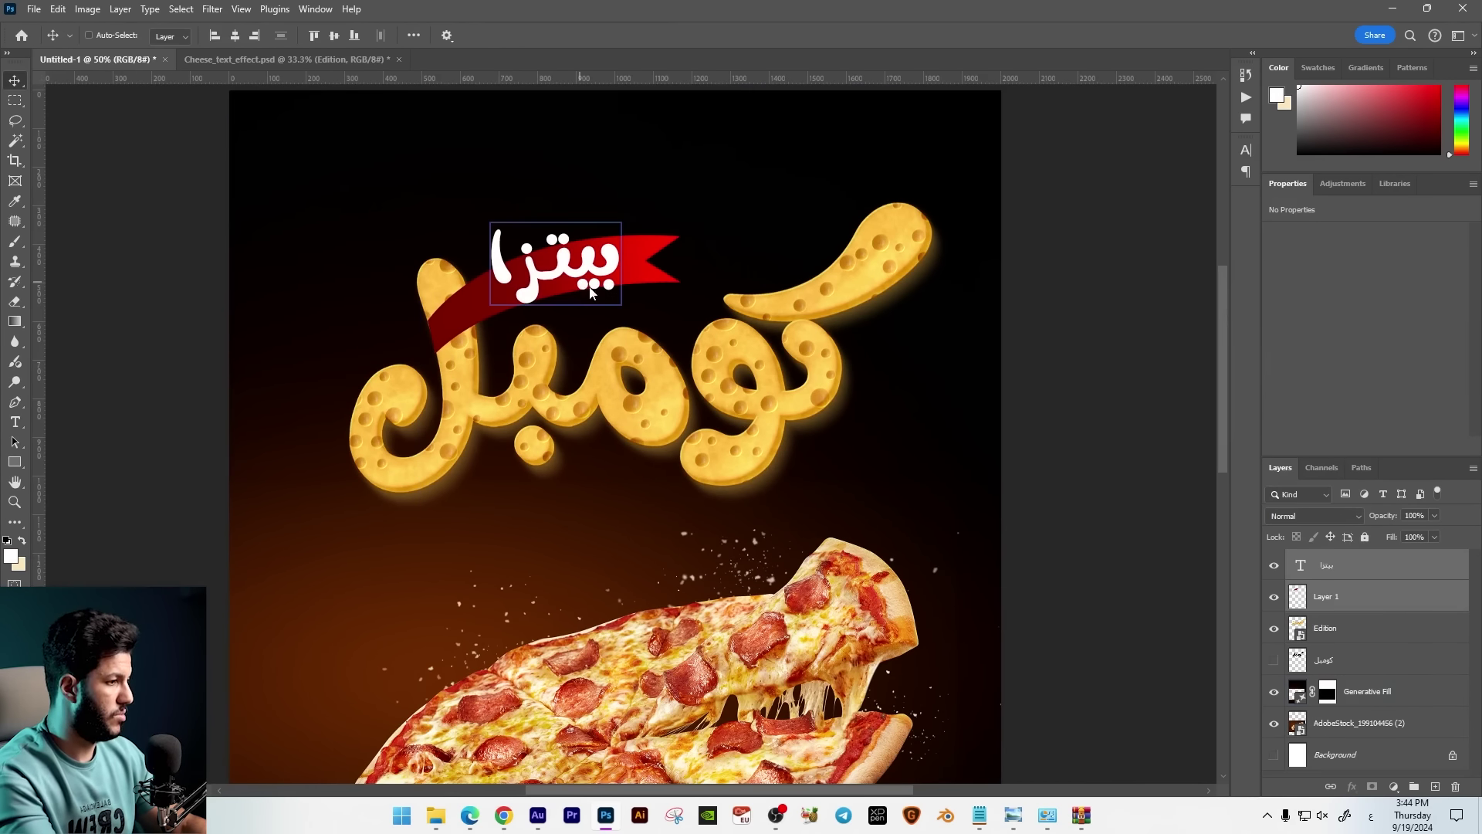
pyautogui.hotkey('ctrl', '+')
pyautogui.hotkey('ctrl', '+')
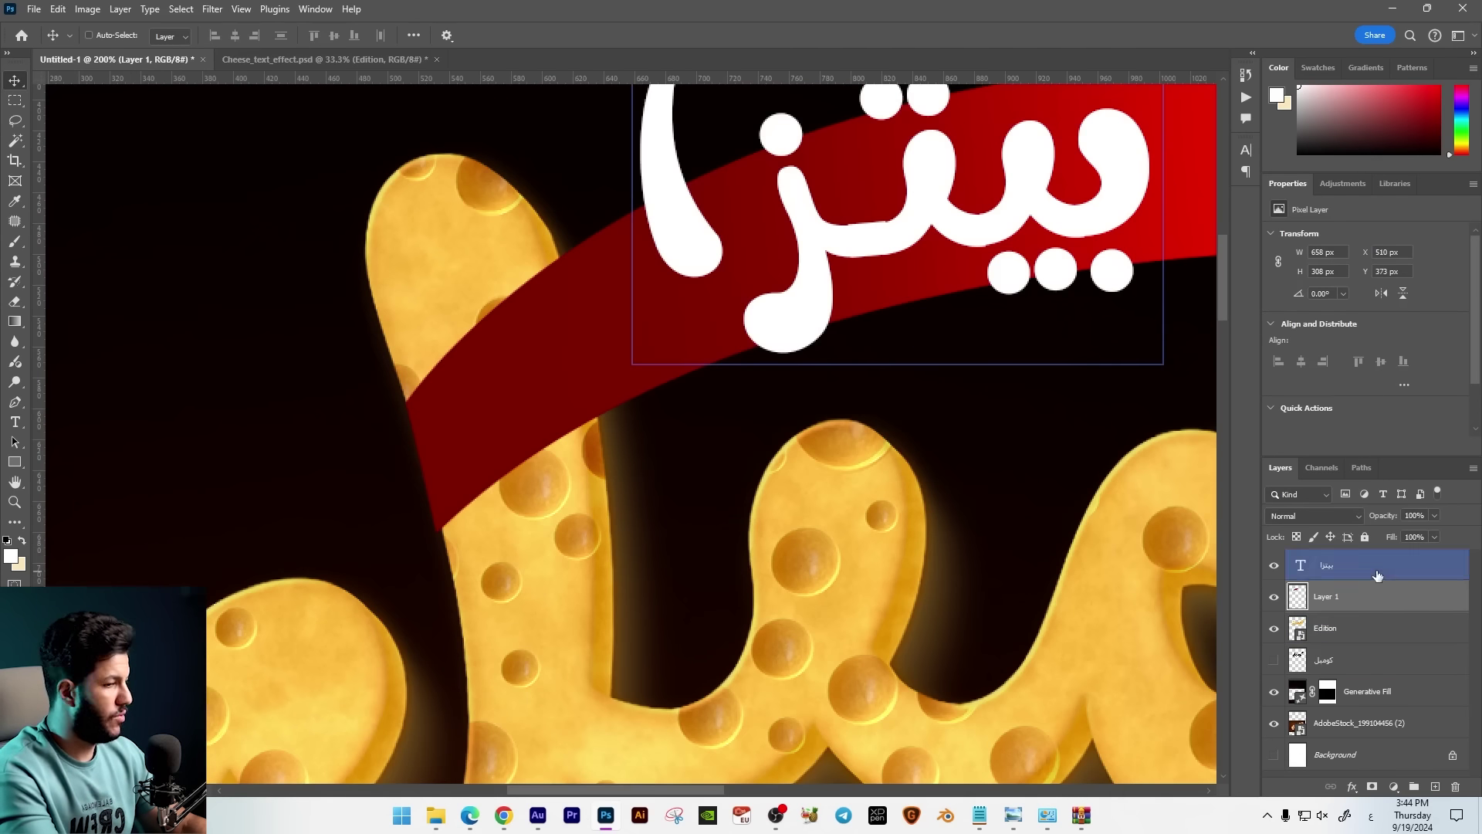
# Draw the ribbon tail outline under the first cheese letter with the Pen tool.
pyautogui.click(1378, 575)
pyautogui.press('p')
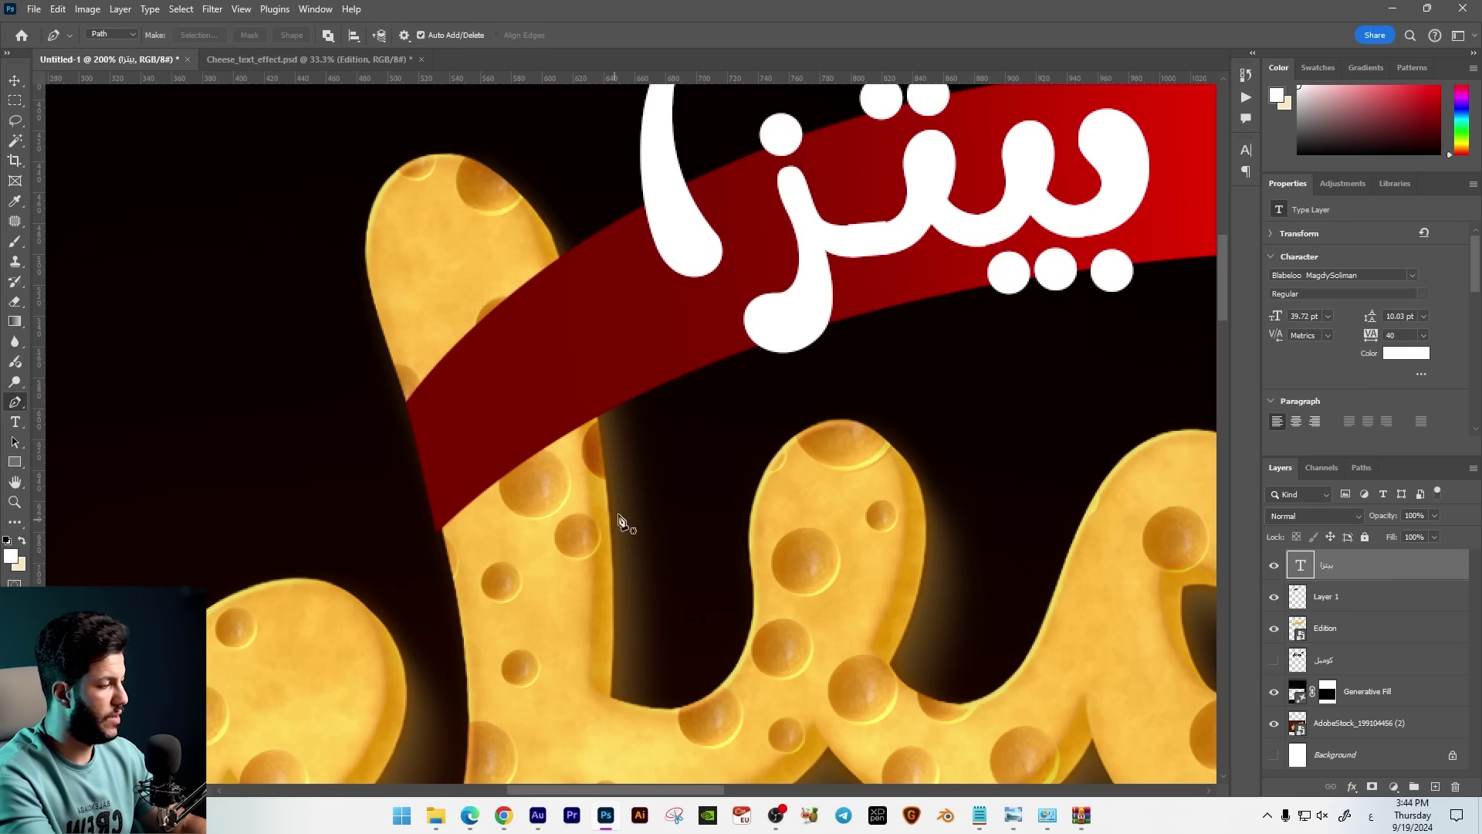
pyautogui.click(612, 552)
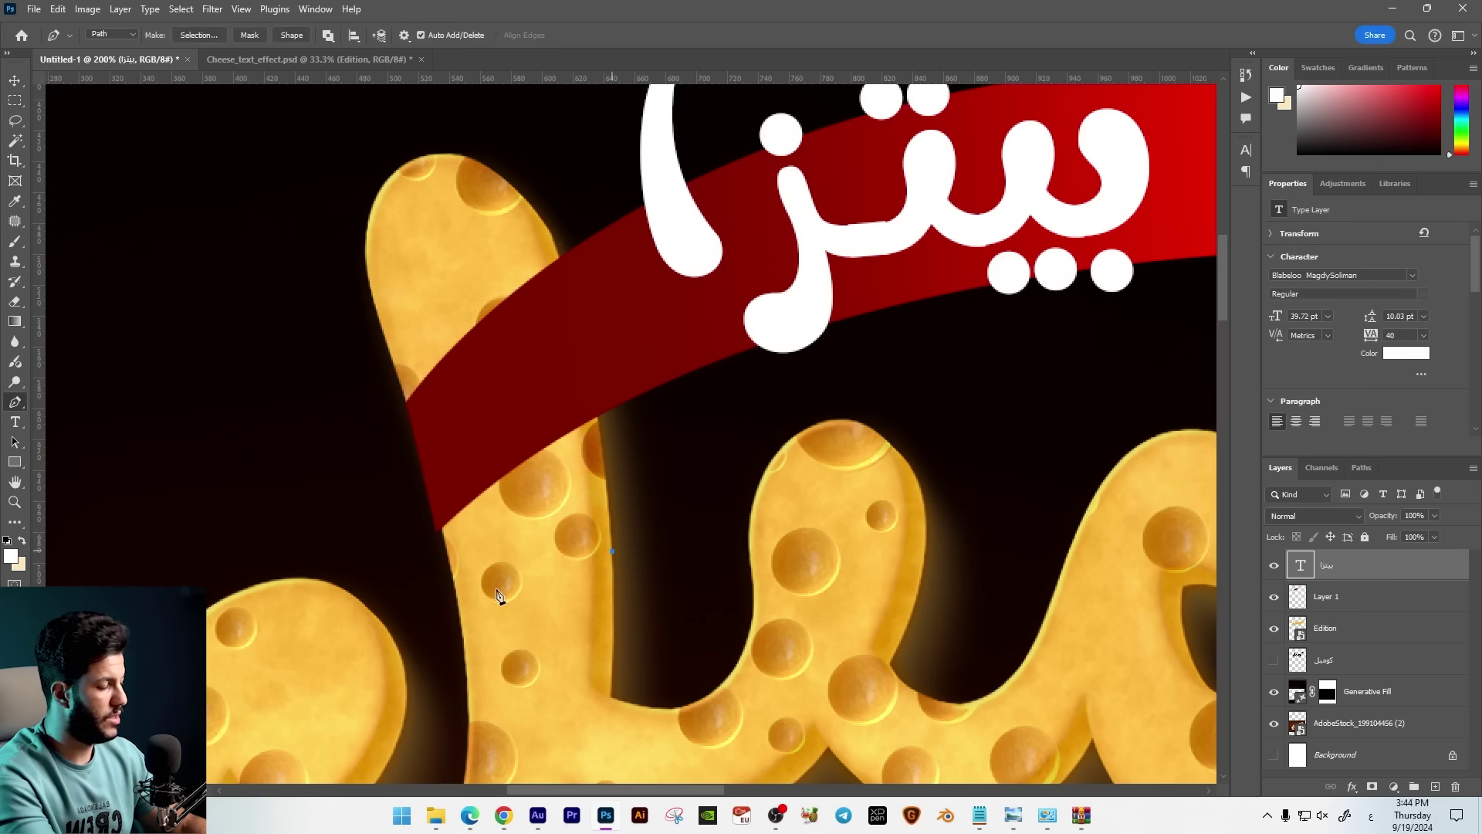
pyautogui.moveTo(402, 666); pyautogui.dragTo(223, 698)
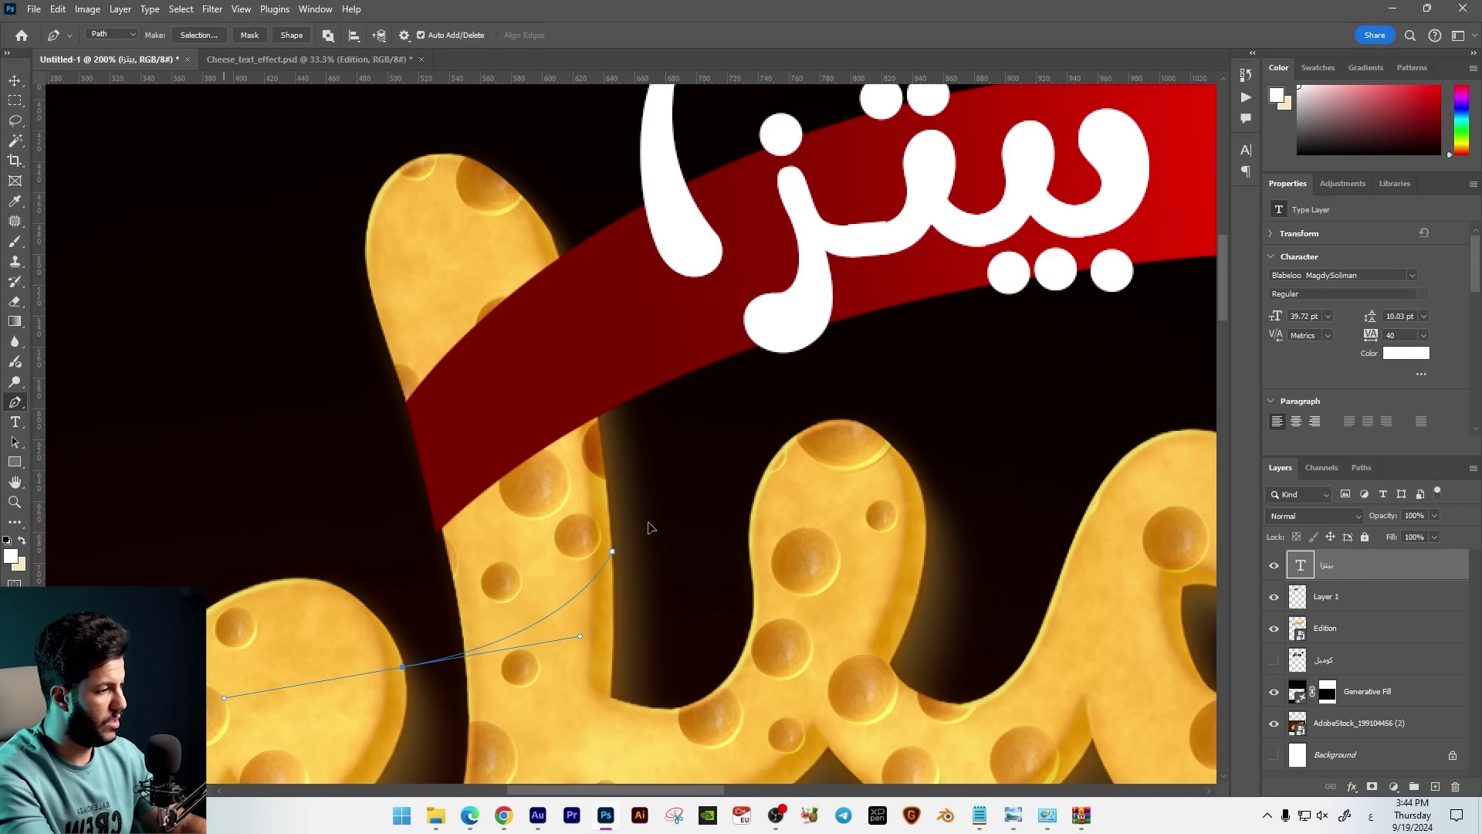
pyautogui.moveTo(613, 633); pyautogui.dragTo(708, 552)
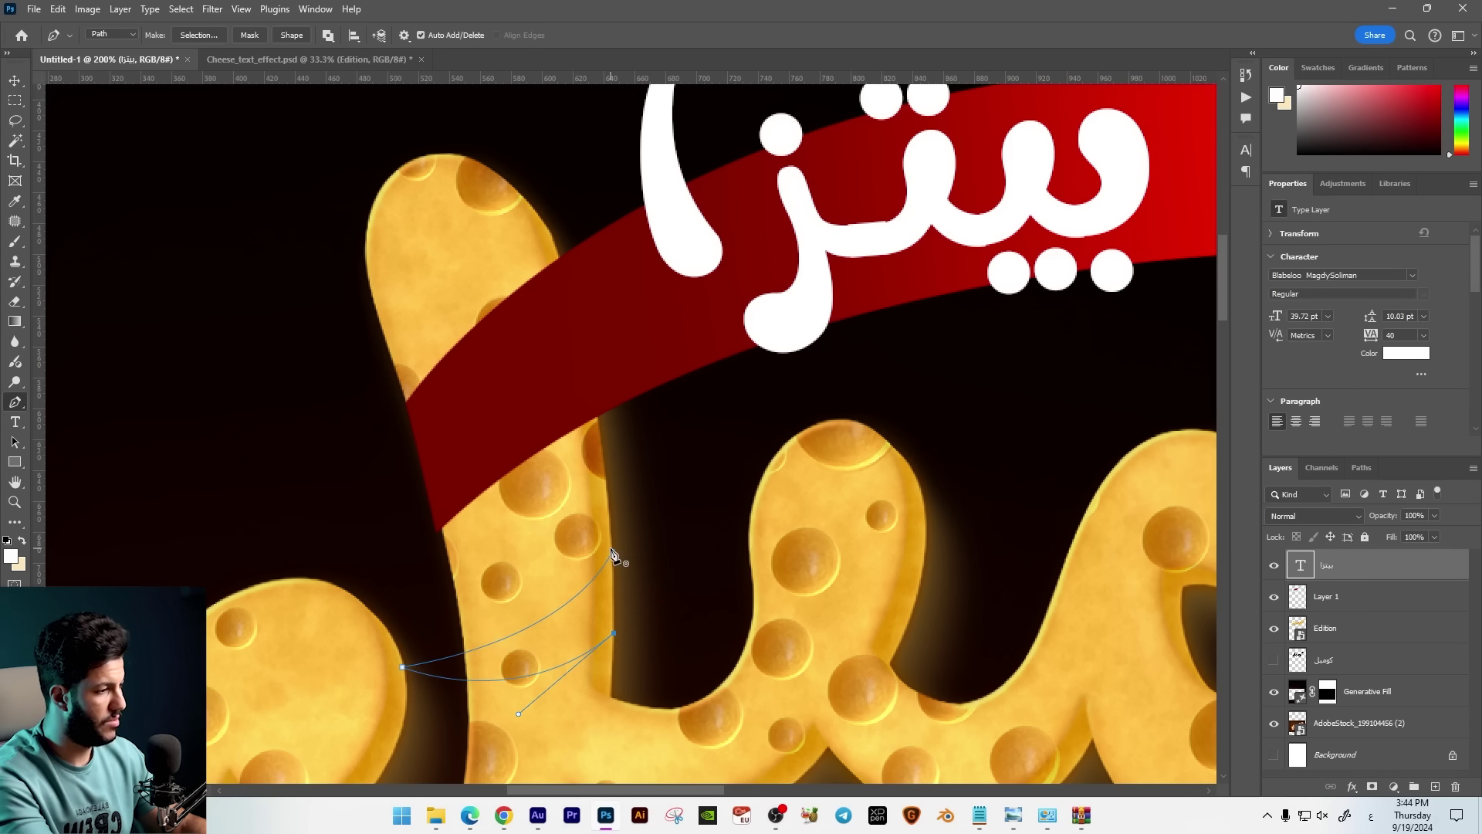
pyautogui.press('t')
pyautogui.press('Return')
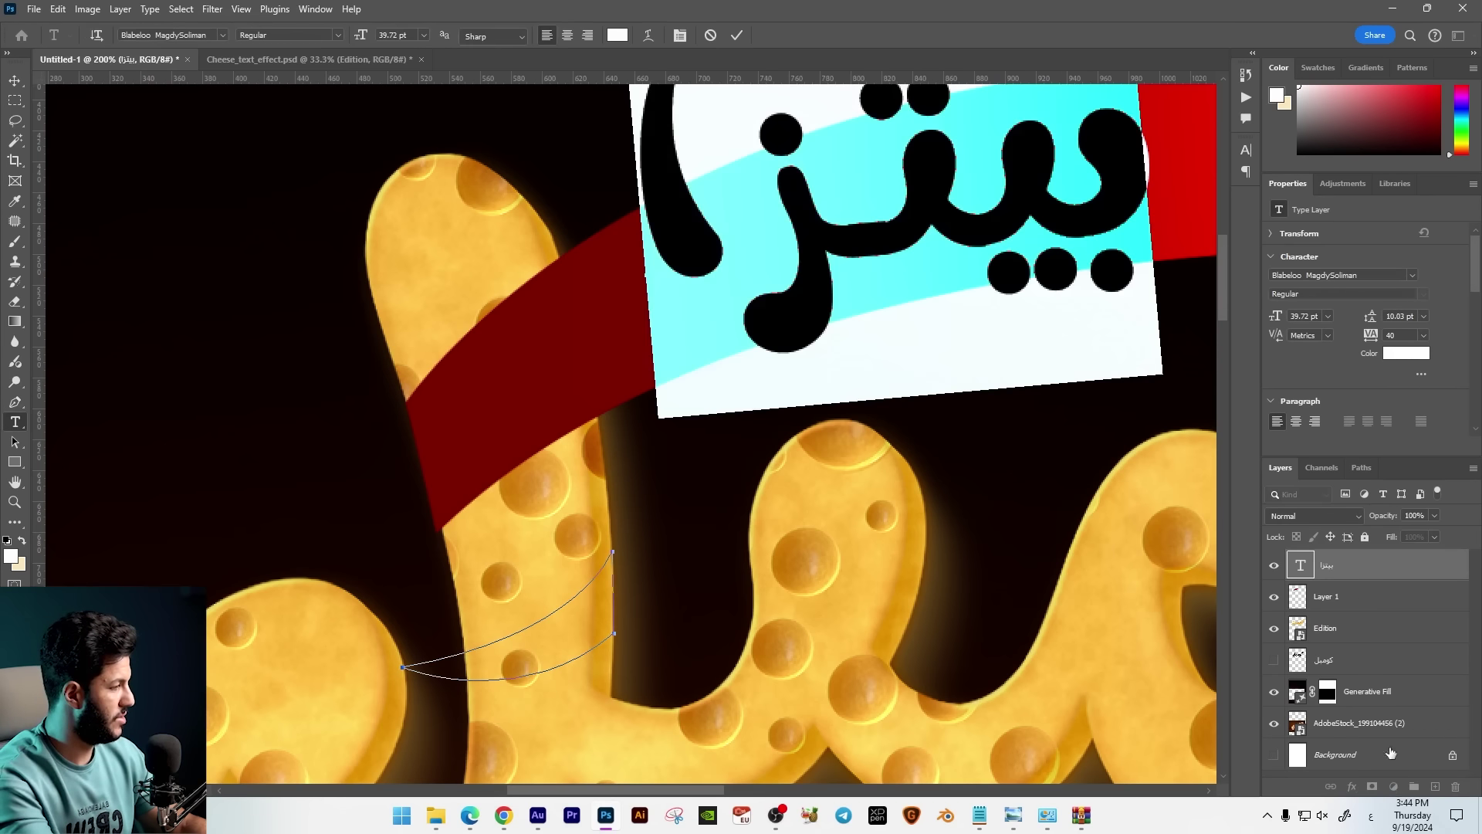
# Fill the tail with a Solid Color layer sampled from the ribbon's dark red.
pyautogui.click(1358, 596)
pyautogui.press('p')
pyautogui.click(1394, 786)
pyautogui.click(1386, 516)
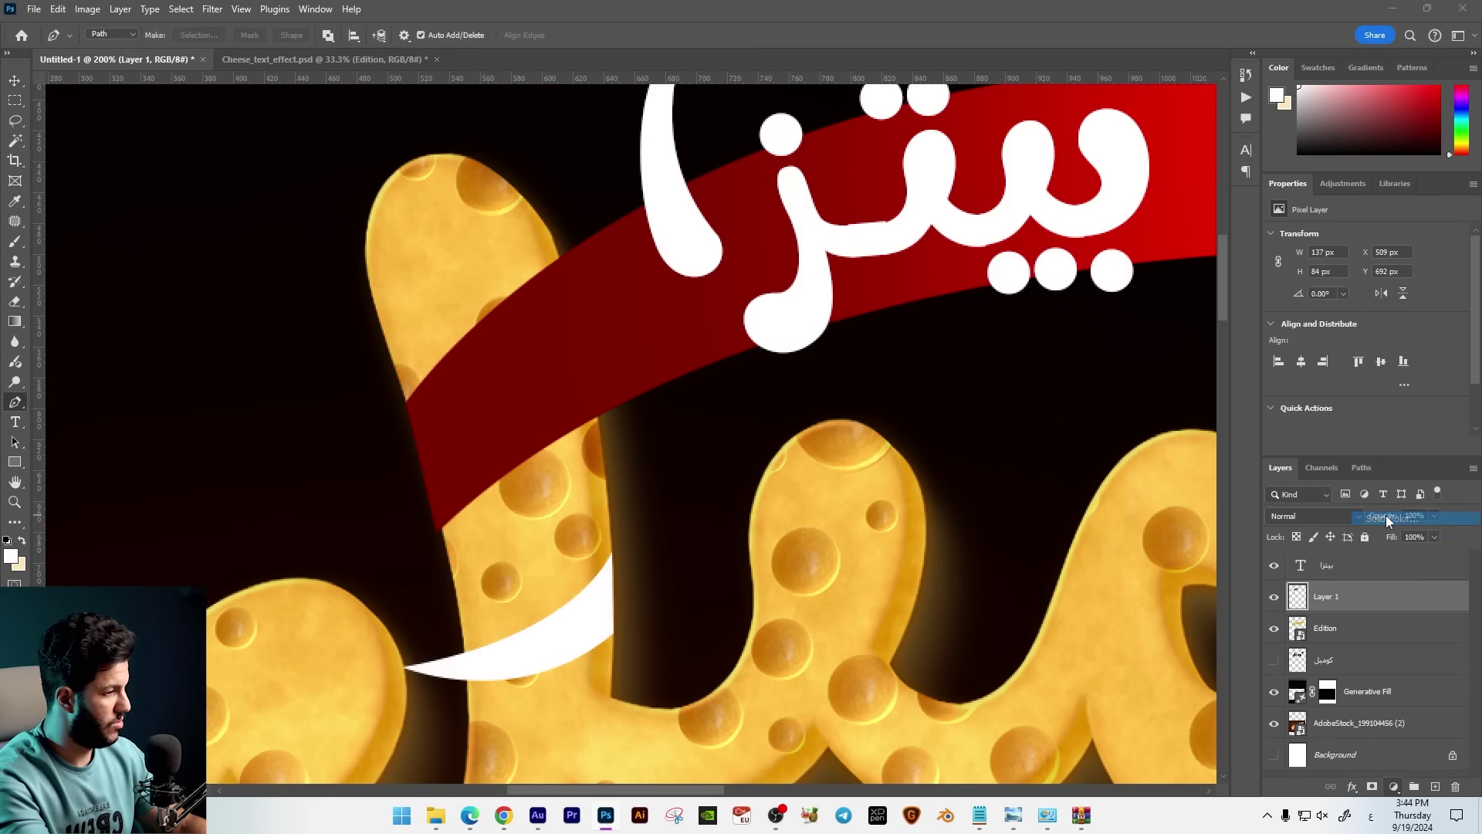
pyautogui.click(519, 337)
pyautogui.press('Return')
pyautogui.click(14, 84)
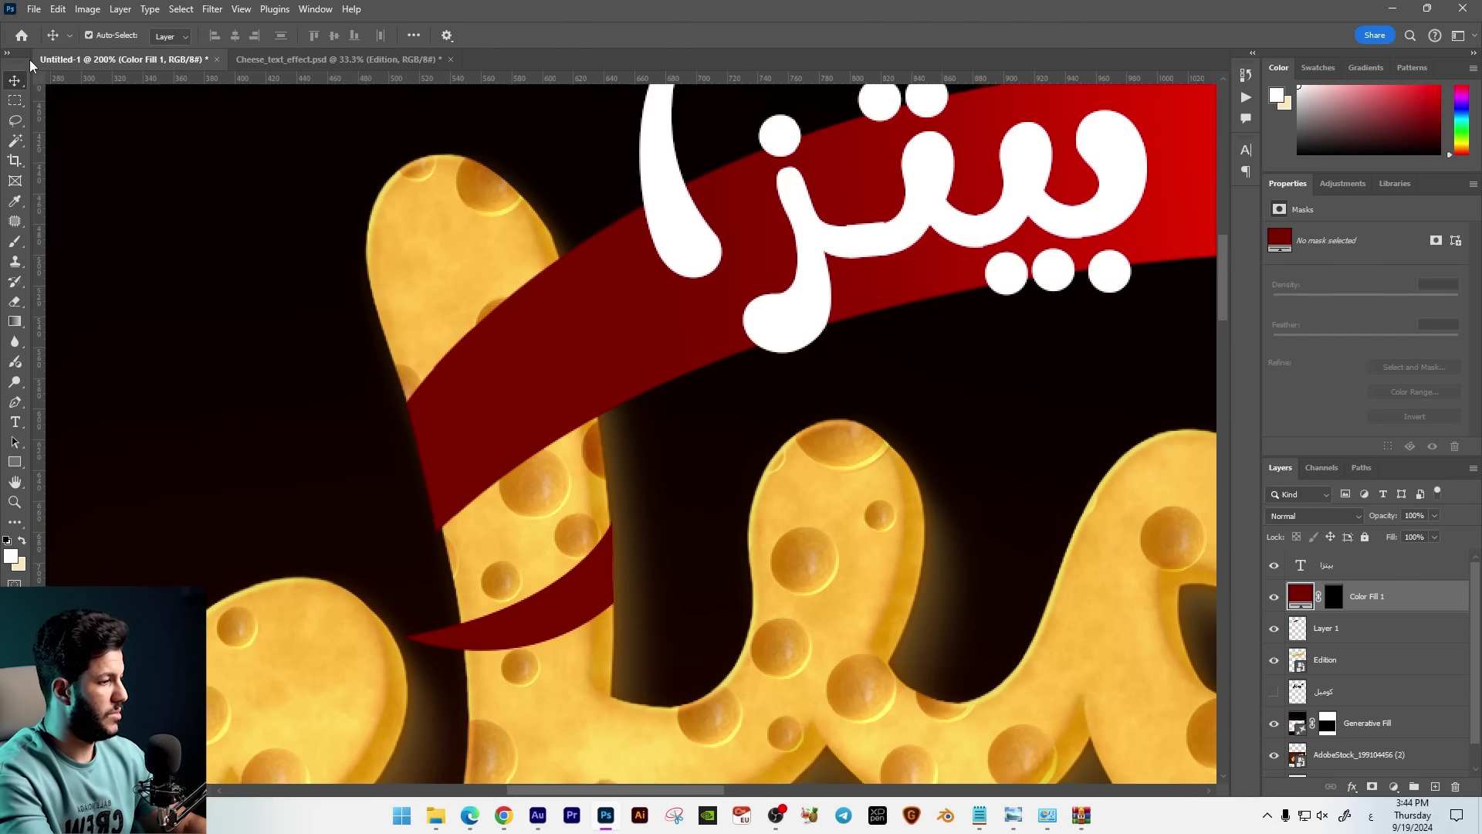
pyautogui.scroll(-2, 502, 185)
pyautogui.scroll(-1, 533, 205)
pyautogui.scroll(-1, 517, 193)
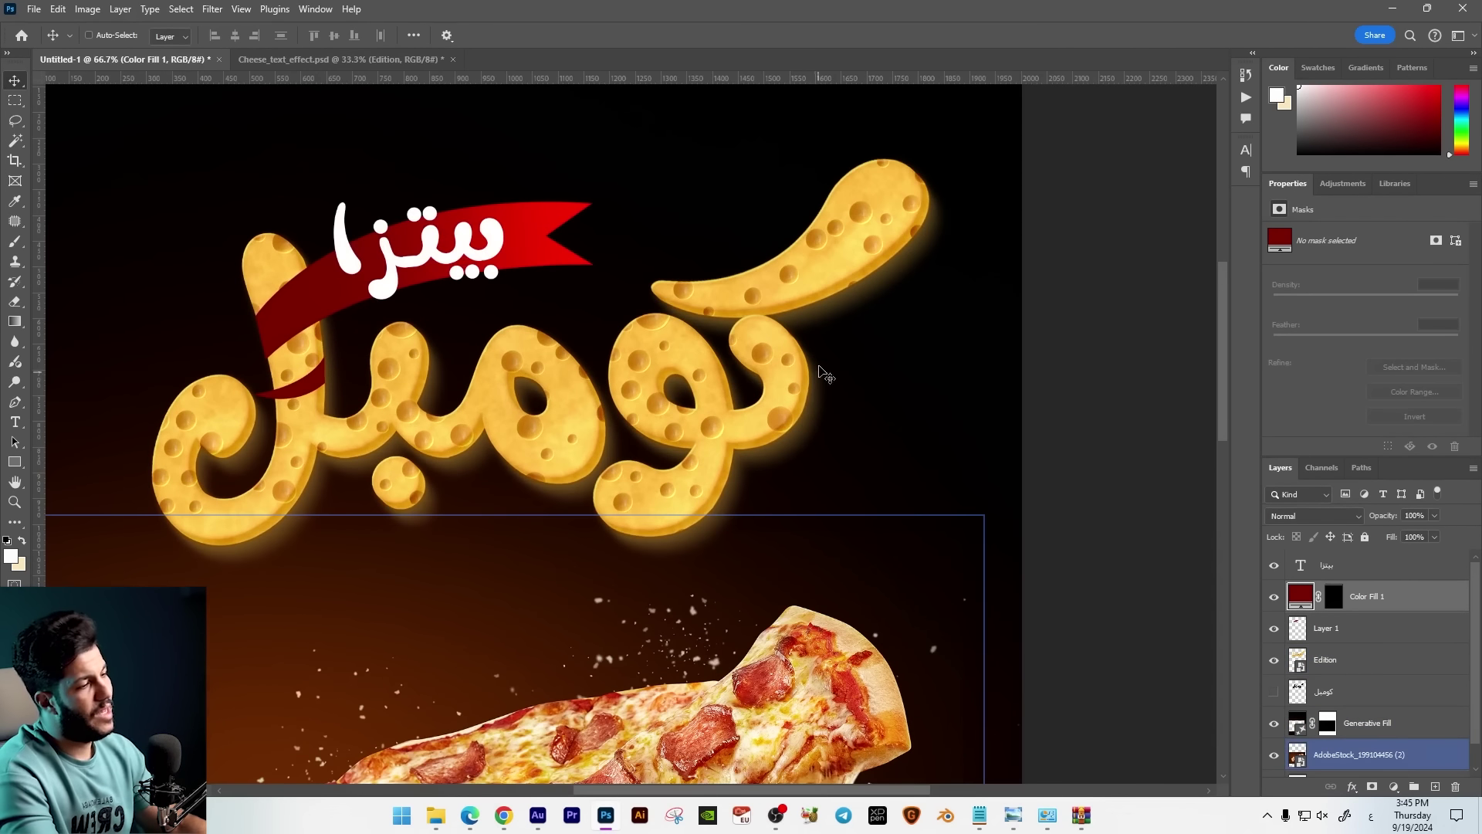
# Type the Arabic subtitle 'مش هتقدر تقاومها' below the cheese logo.
pyautogui.keyDown('ctrl'); pyautogui.click(793, 389); pyautogui.keyUp('ctrl')
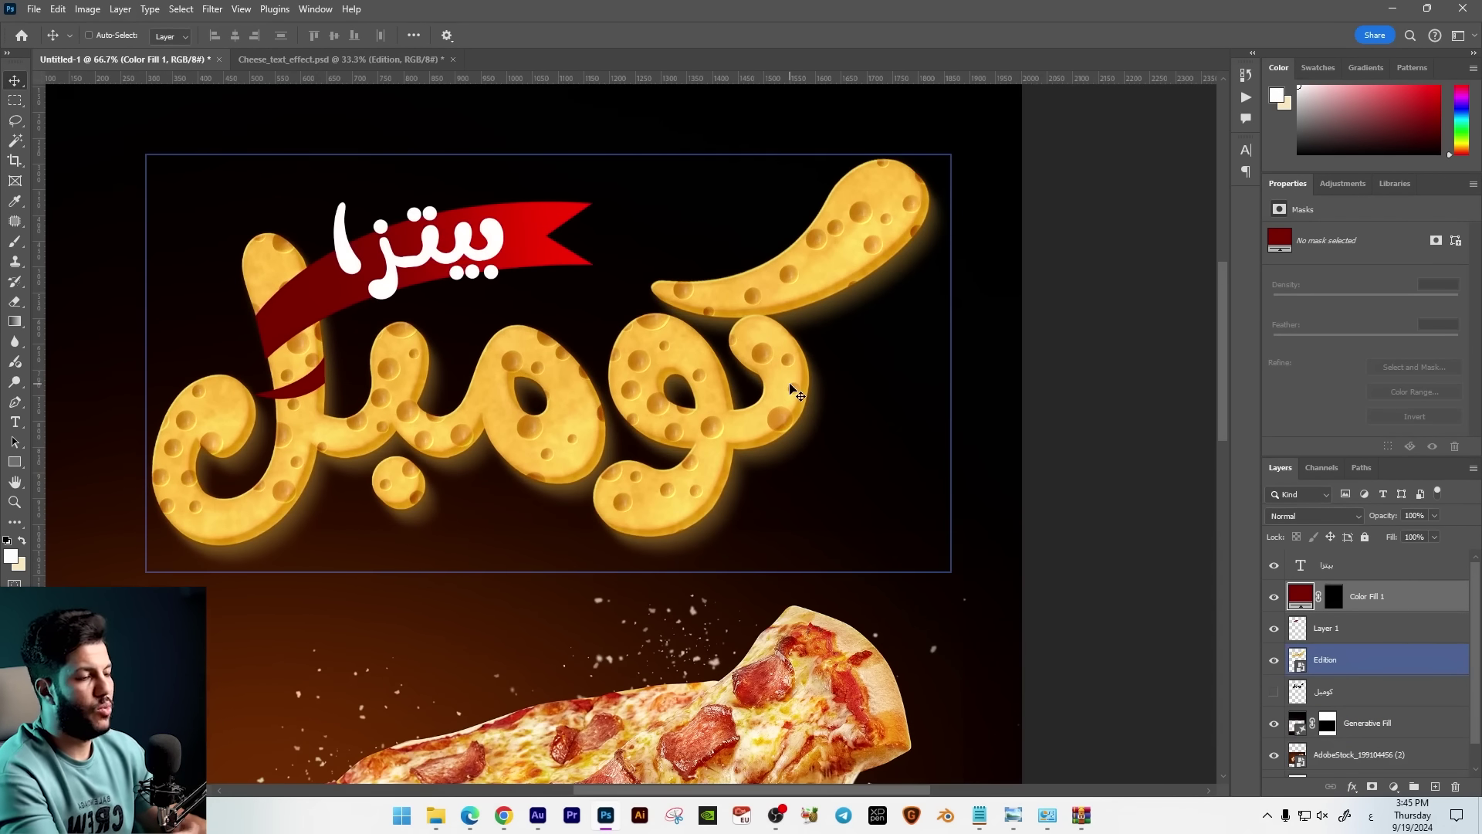
pyautogui.keyDown('ctrl'); pyautogui.click(839, 334); pyautogui.keyUp('ctrl')
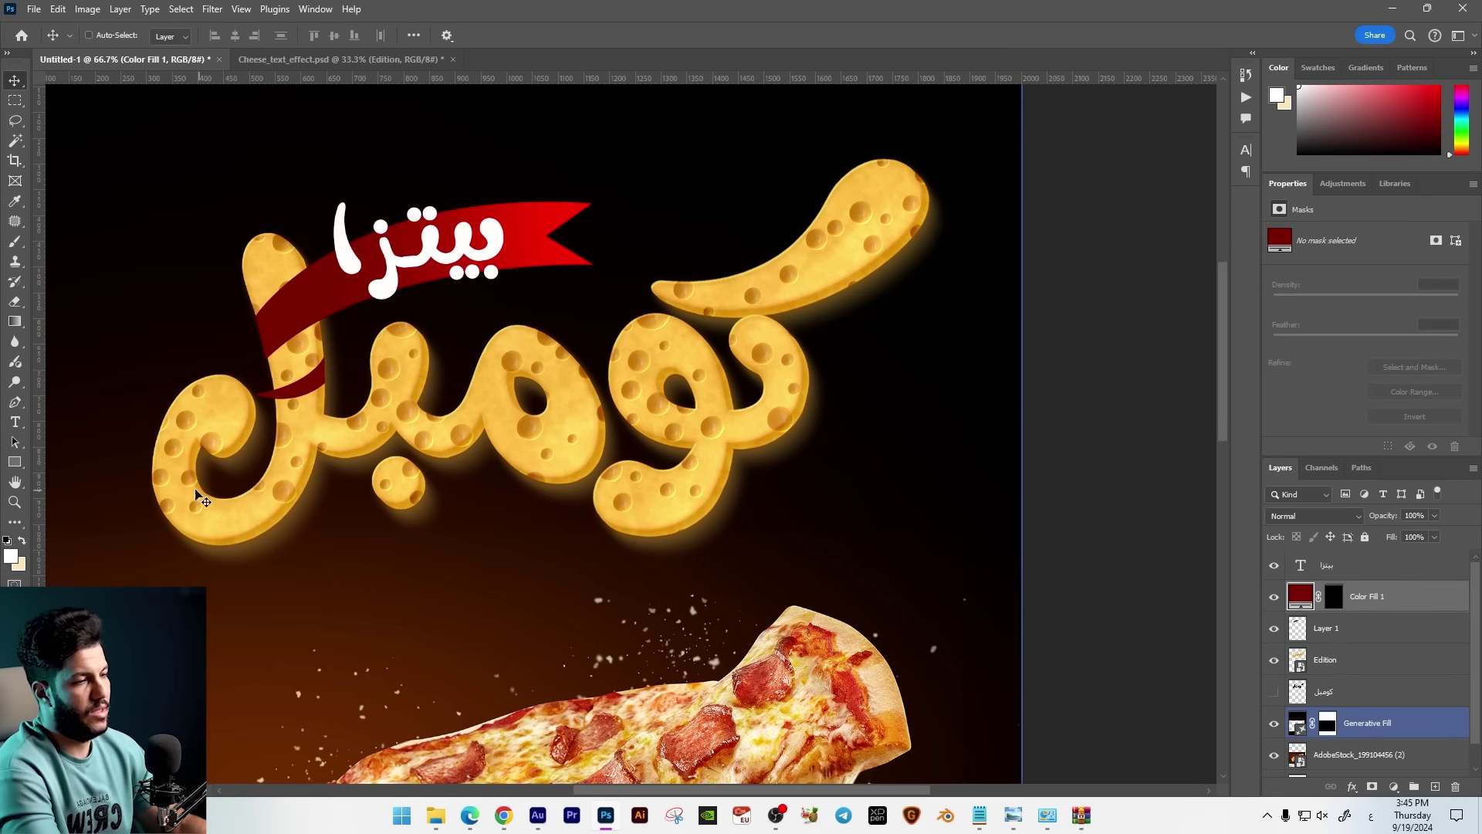
pyautogui.click(14, 422)
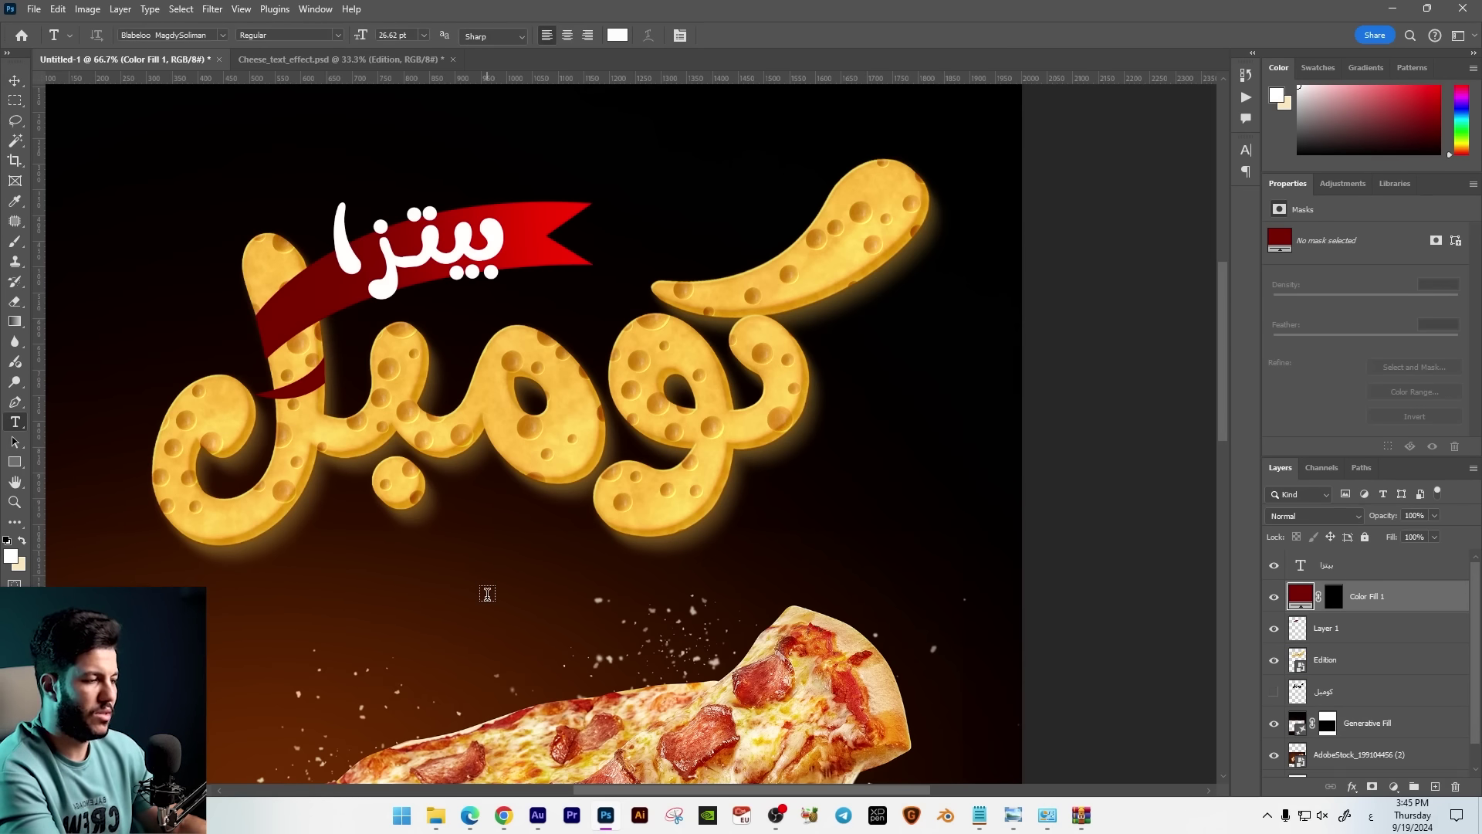
pyautogui.click(487, 594)
pyautogui.write('مش ه')
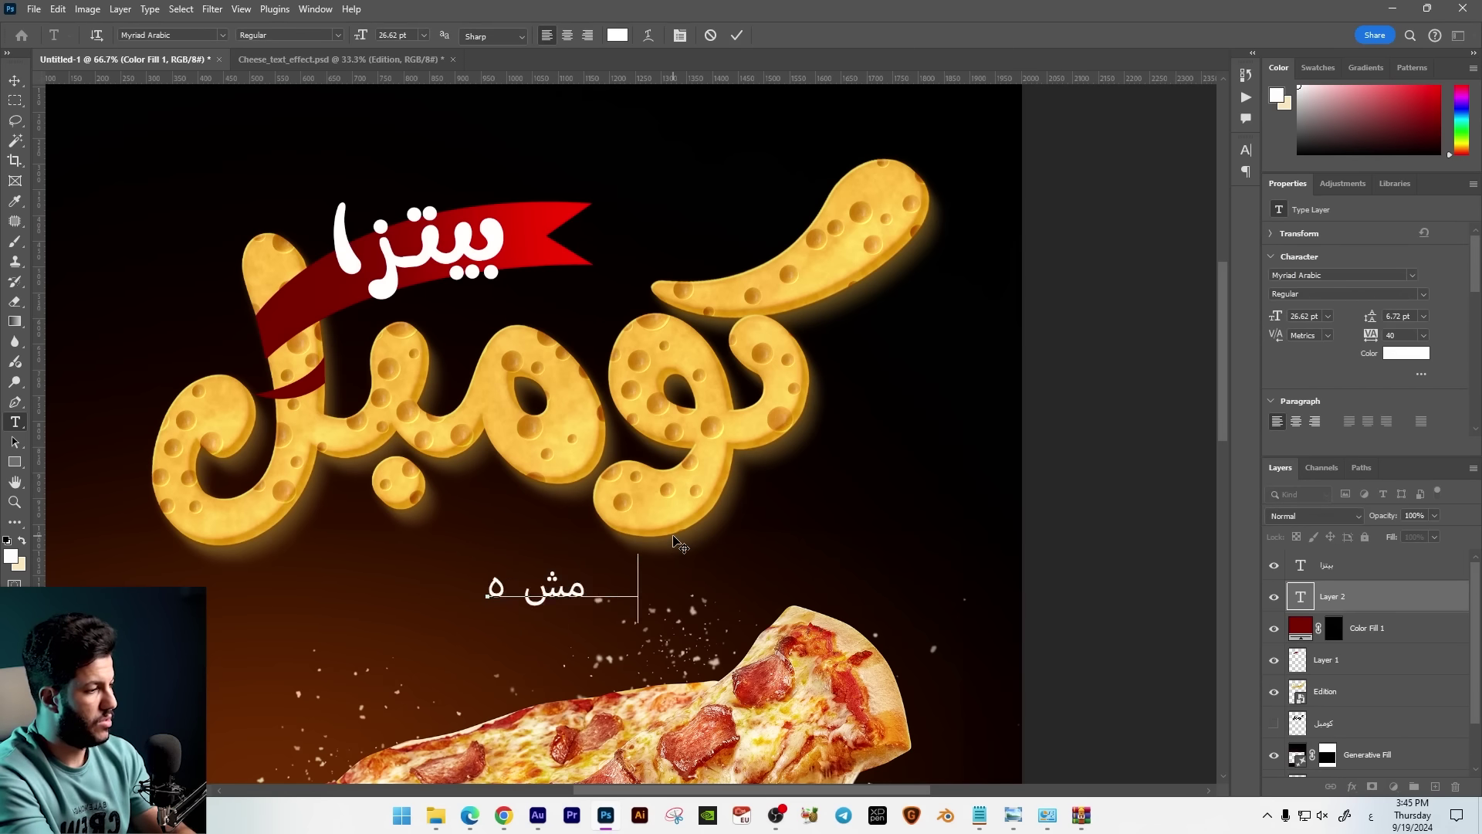
pyautogui.write('تقدر تقاومها')
# Set the subtitle to Dast Nevis, fill it white, and move it under the logo.
pyautogui.hotkey('ctrl', 'a')
pyautogui.click(164, 35)
pyautogui.write('dast')
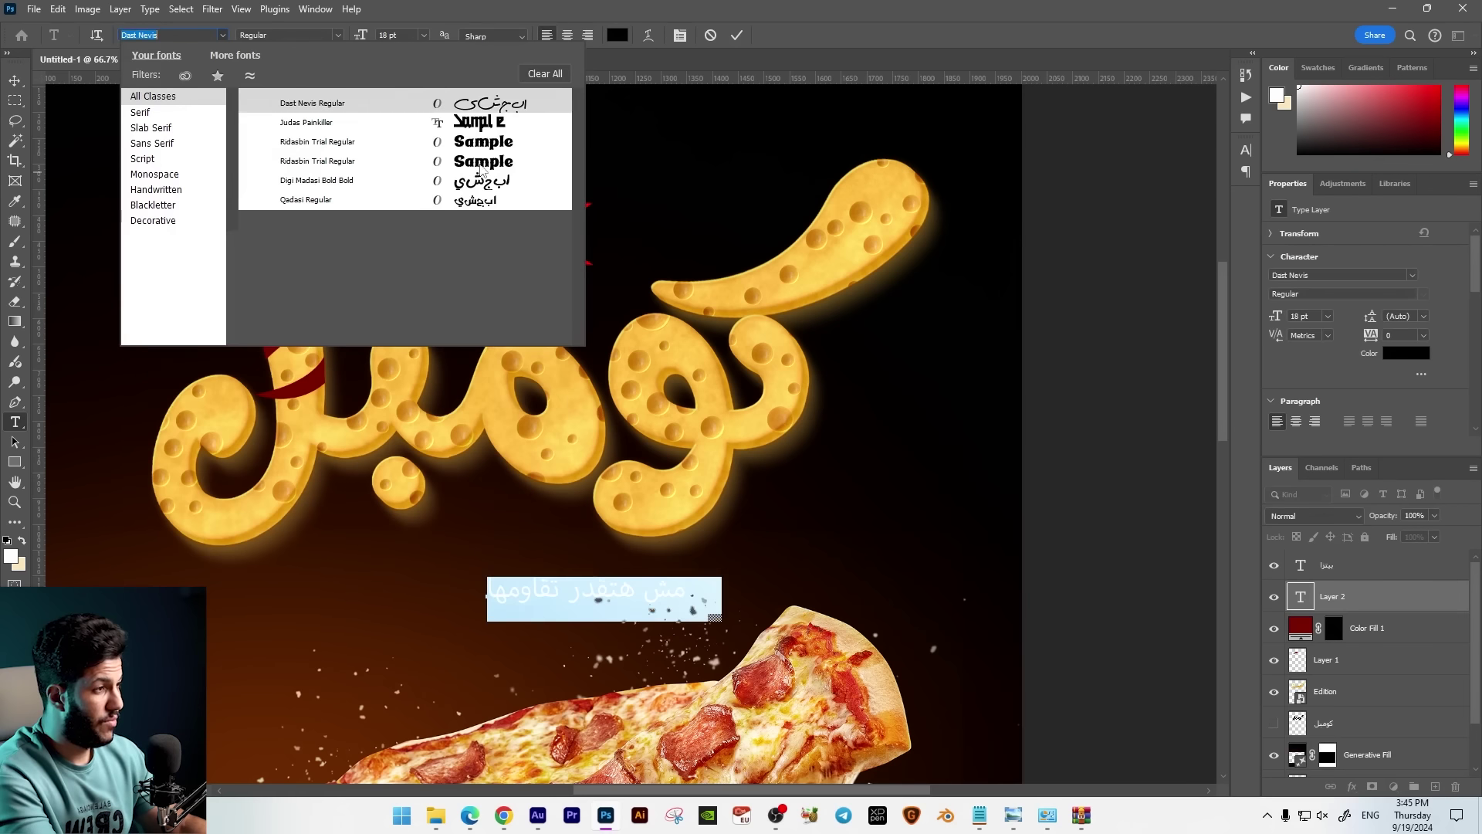
pyautogui.click(435, 119)
pyautogui.click(18, 99)
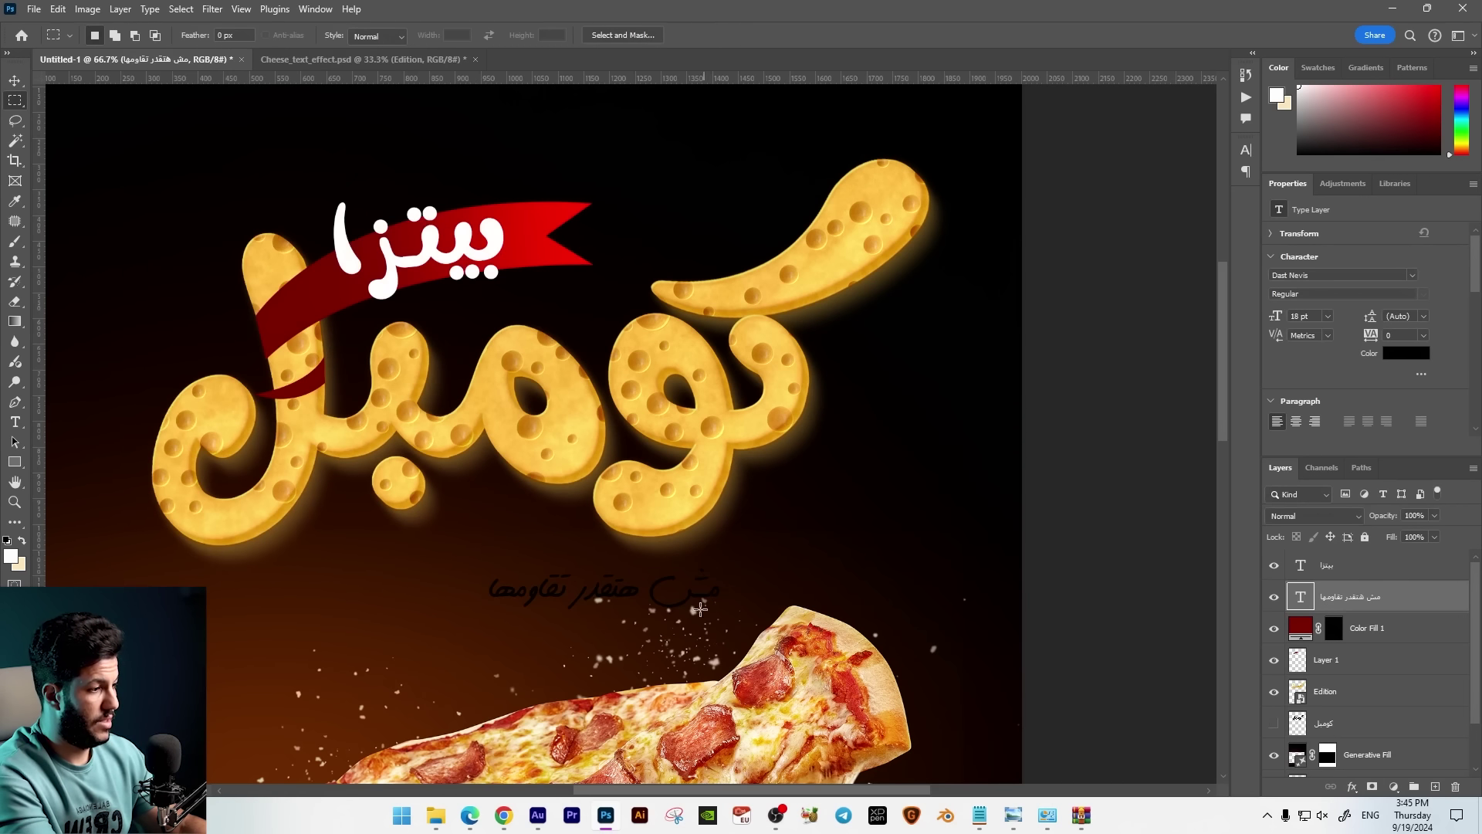
pyautogui.hotkey('alt', 'BackSpace')
pyautogui.hotkey('ctrl', 't')
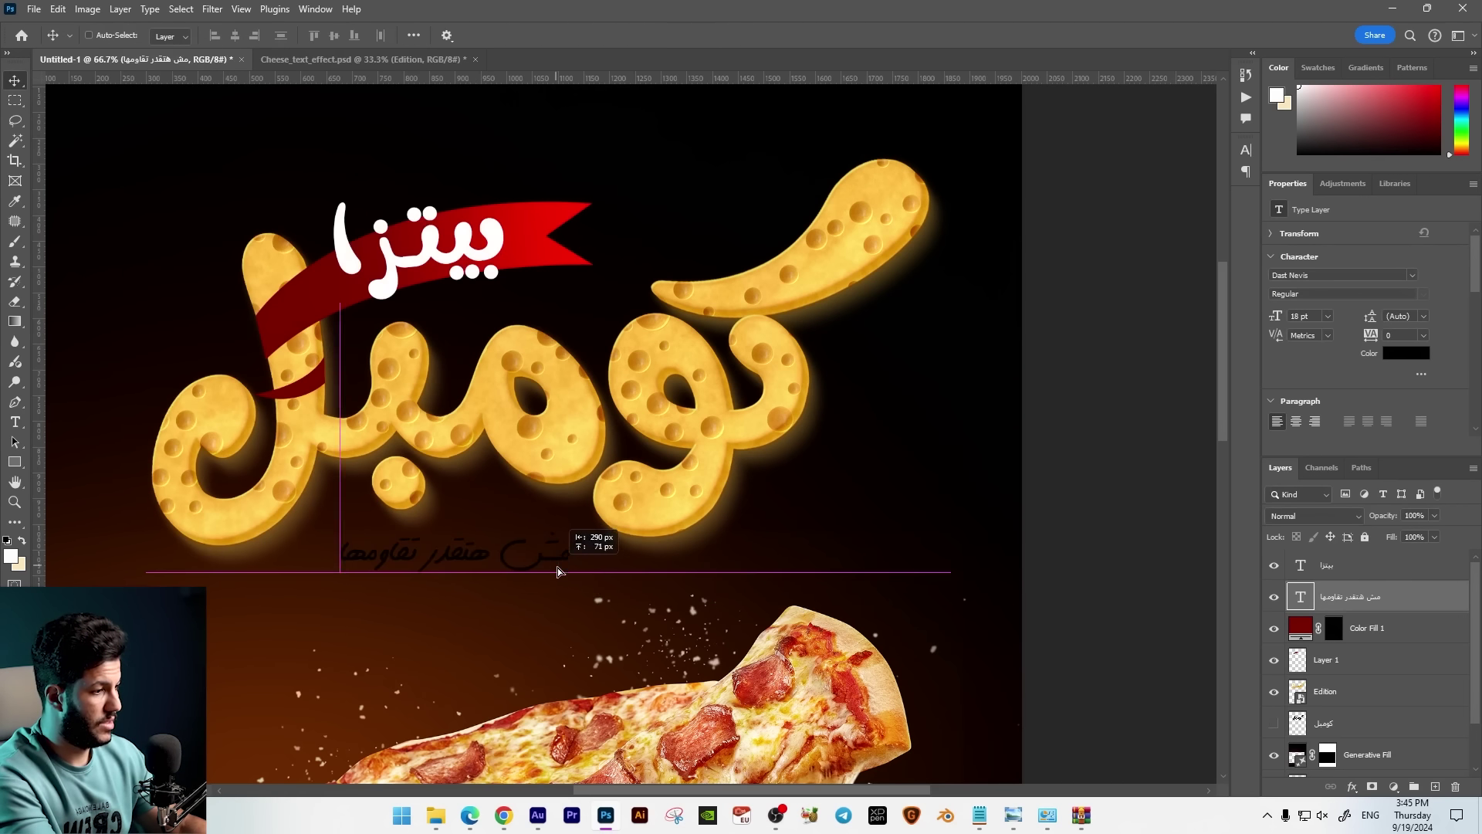
pyautogui.moveTo(572, 564)
pyautogui.mouseDown()
pyautogui.moveTo(463, 549)
pyautogui.moveTo(589, 580)
pyautogui.mouseUp()
# Replace the subtitle with 'طعم يخطفك...' and enlarge it beneath the logo.
pyautogui.hotkey('ctrl', 'a')
pyautogui.write('طعم يخطفك...')
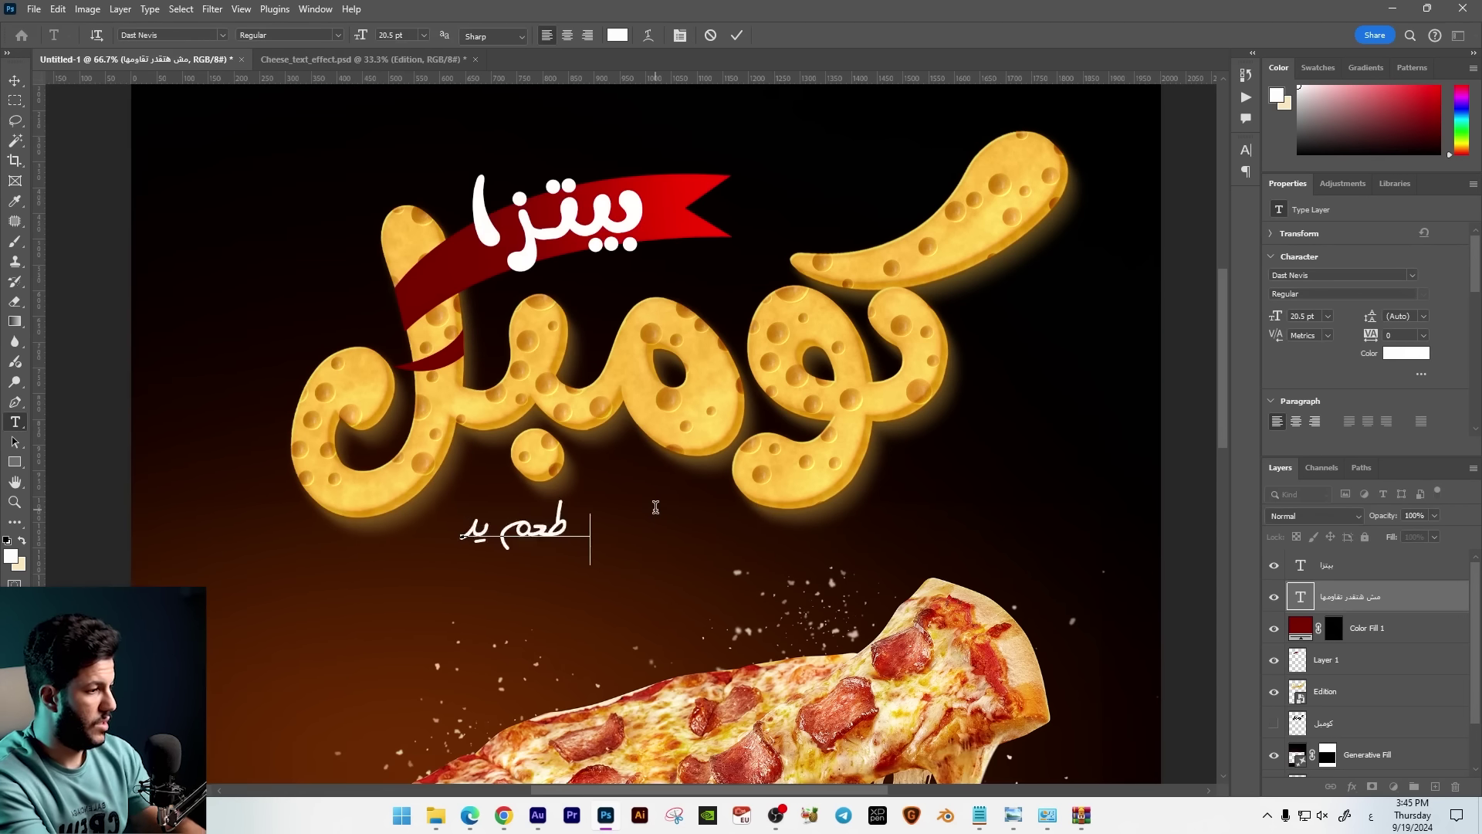
pyautogui.click(15, 80)
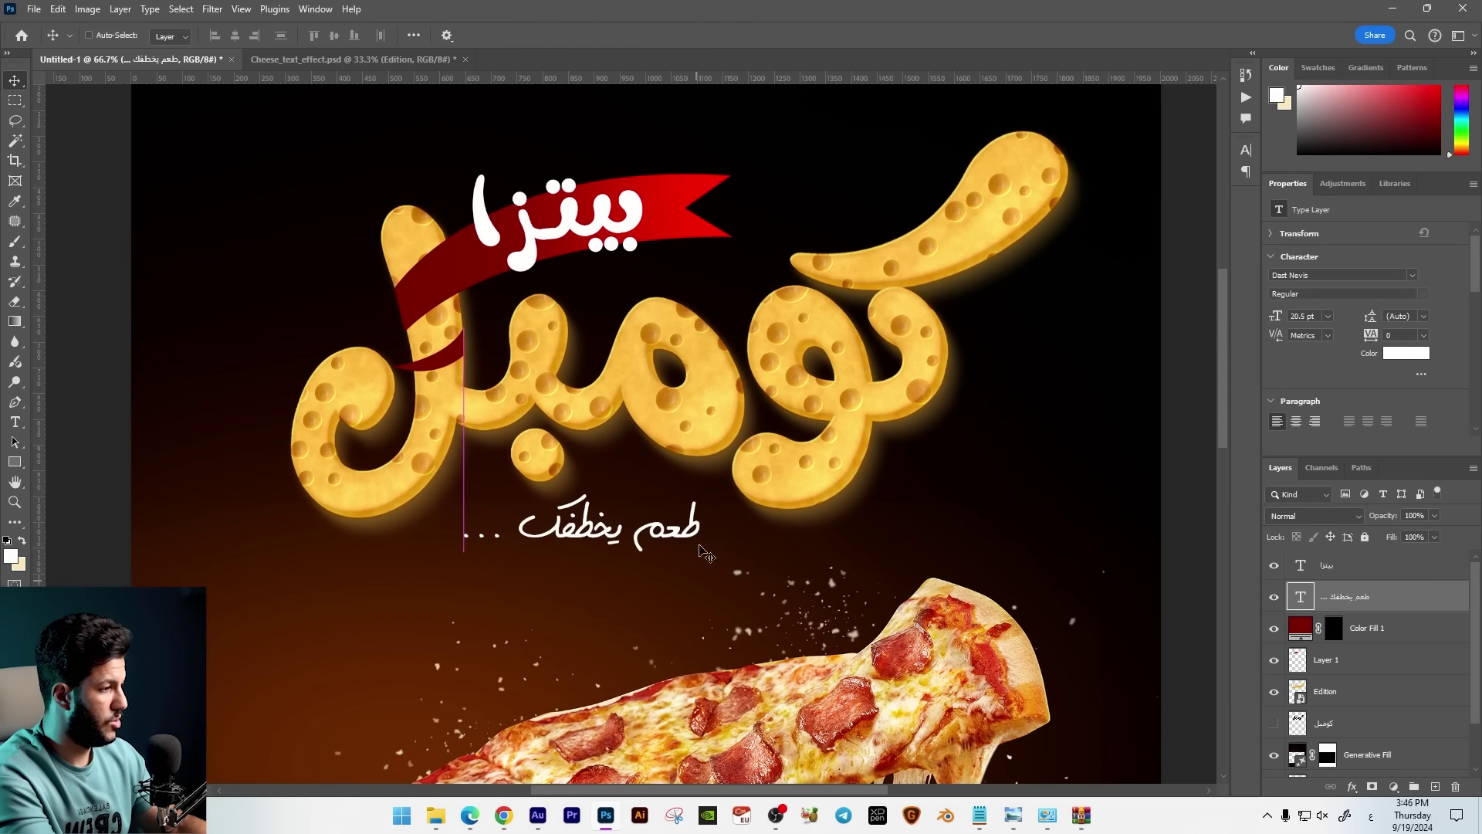
pyautogui.hotkey('ctrl', 't')
pyautogui.moveTo(702, 492); pyautogui.dragTo(764, 461)
# Confirm the tagline size and select the بيتزا, Layer 1 and Edition title layers.
pyautogui.press('Return')
pyautogui.hotkey('ctrl', '-')
pyautogui.hotkey('ctrl', '-')
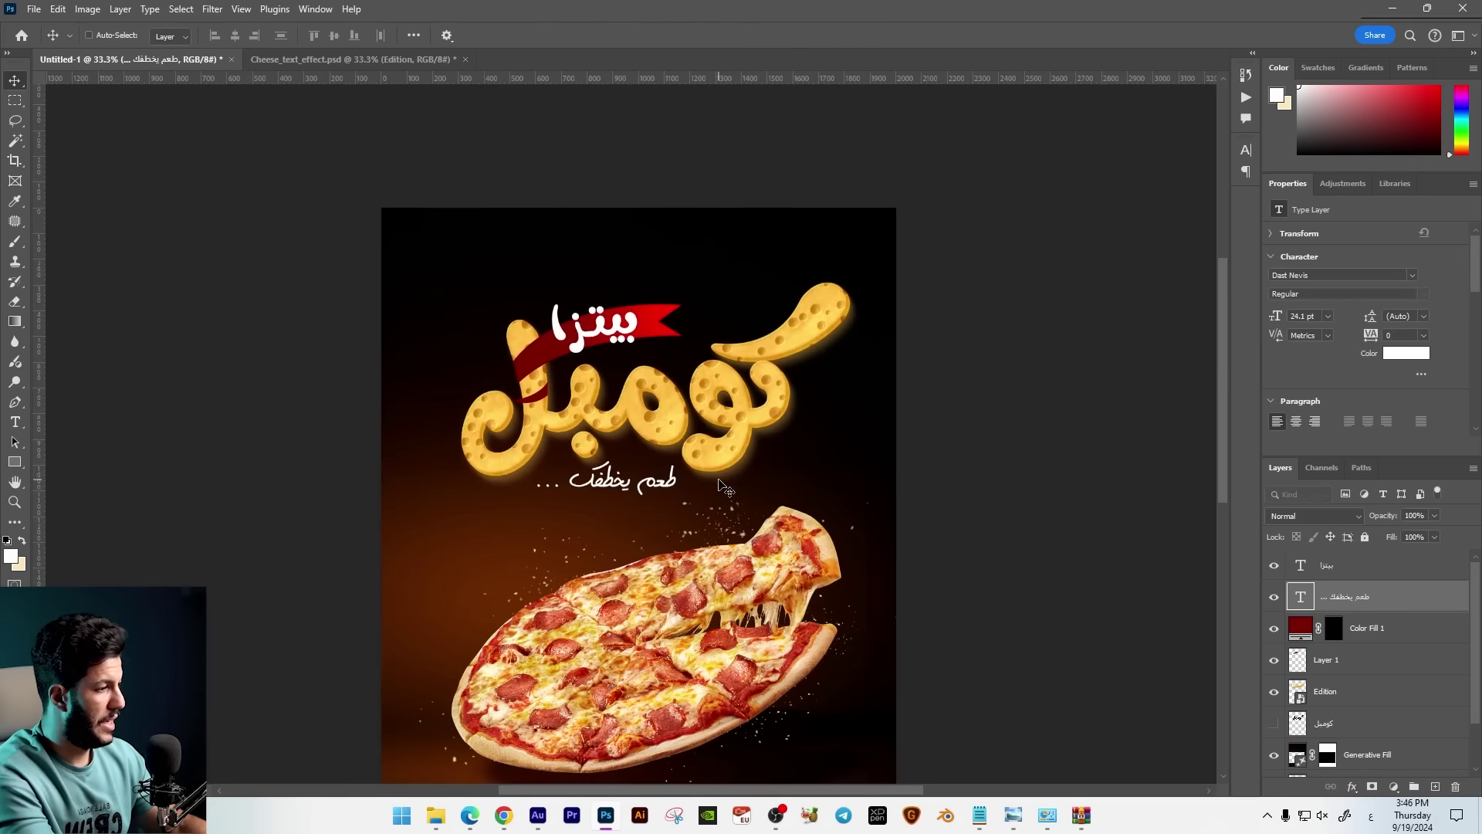
pyautogui.keyDown('ctrl'); pyautogui.click(667, 451); pyautogui.keyUp('ctrl')
pyautogui.moveTo(667, 451); pyautogui.dragTo(654, 435)
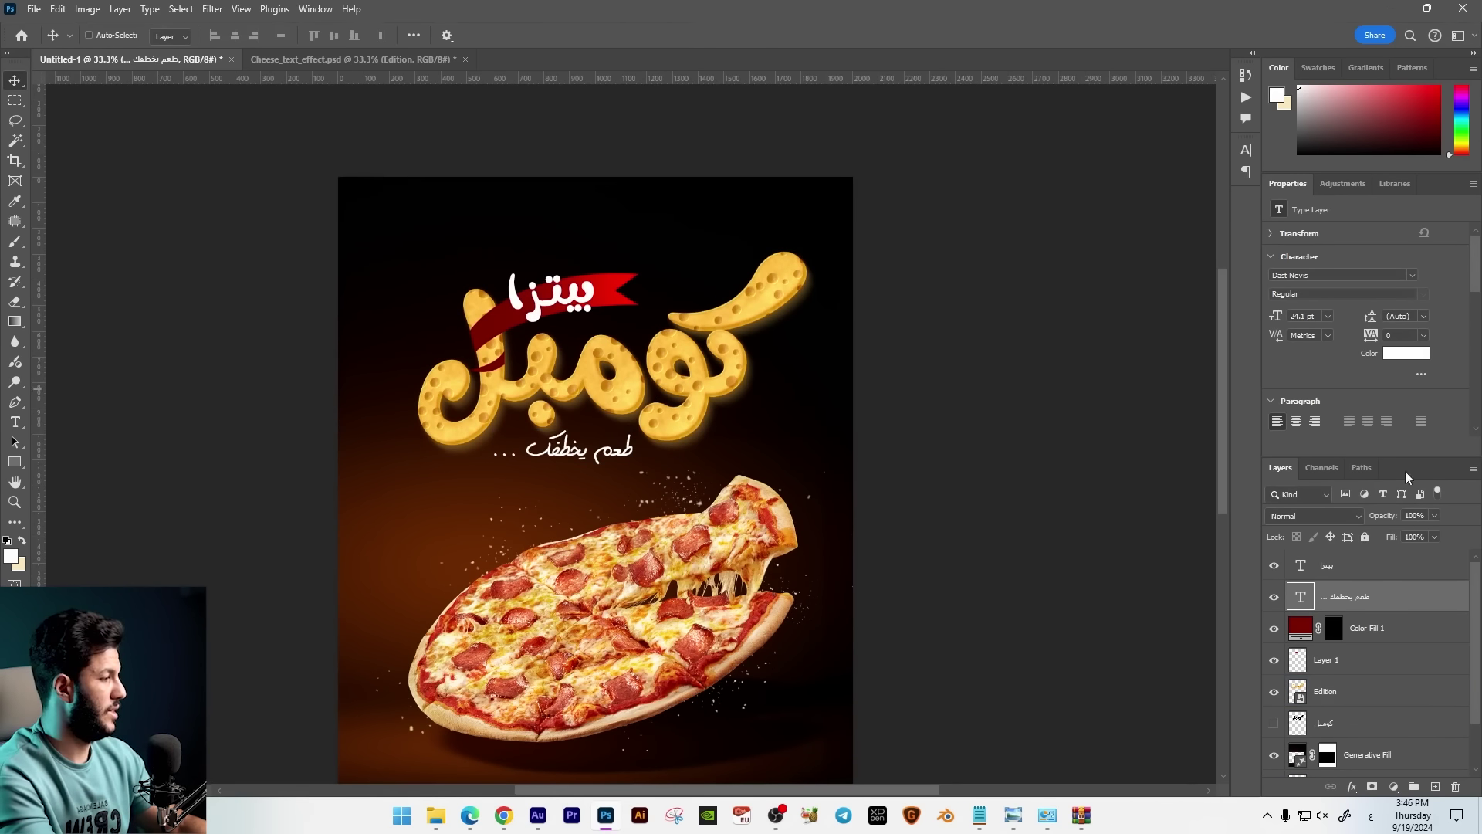
pyautogui.click(1334, 572)
pyautogui.keyDown('shift'); pyautogui.click(1326, 659); pyautogui.keyUp('shift')
pyautogui.keyDown('shift'); pyautogui.click(1324, 691); pyautogui.keyUp('shift')
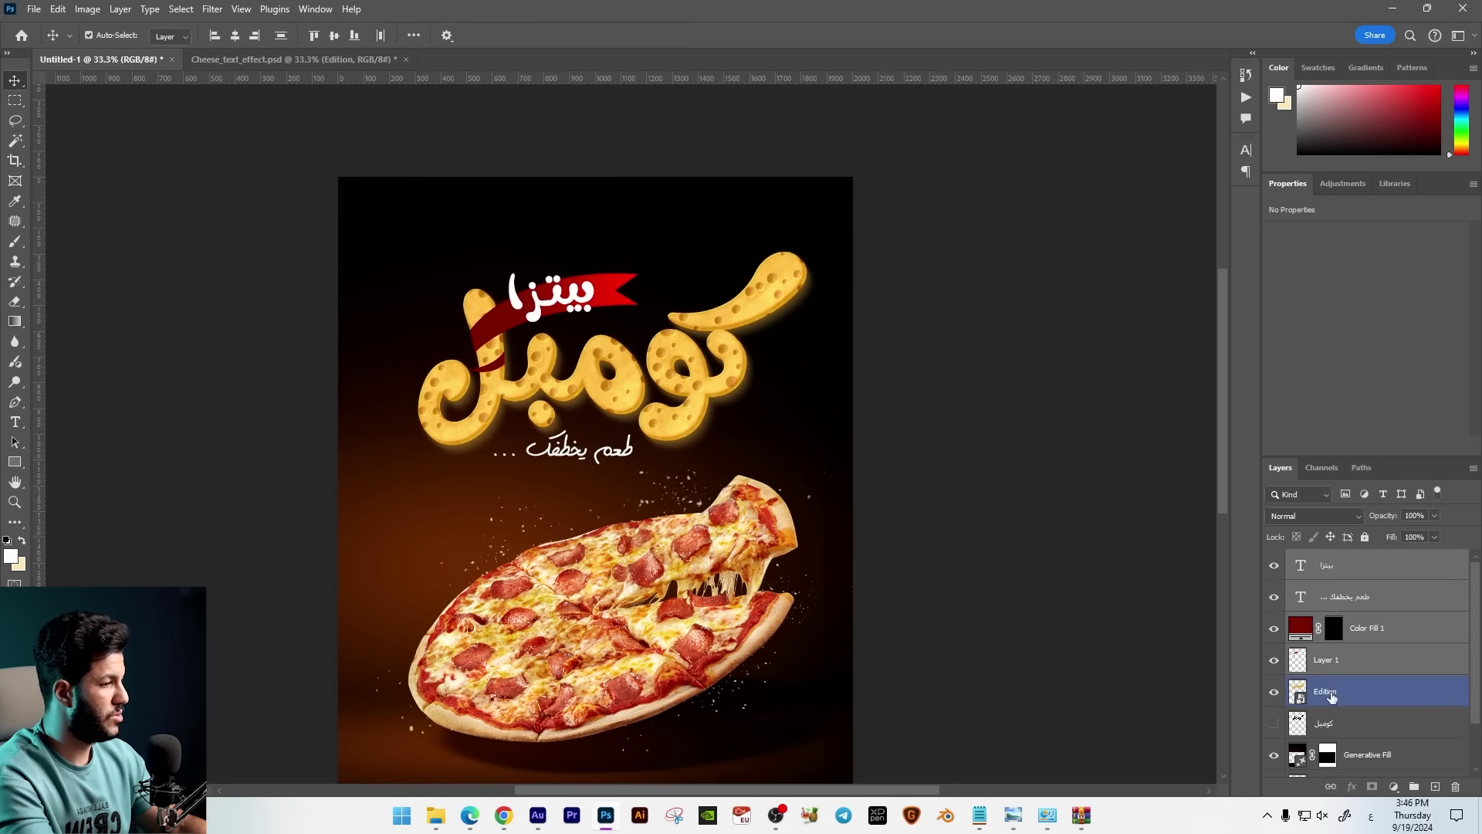
pyautogui.moveTo(723, 542); pyautogui.dragTo(752, 484)
# Group the title layers as Group 1 and enlarge the group slightly.
pyautogui.hotkey('ctrl', 'g')
pyautogui.hotkey('ctrl', '-')
pyautogui.hotkey('ctrl', 't')
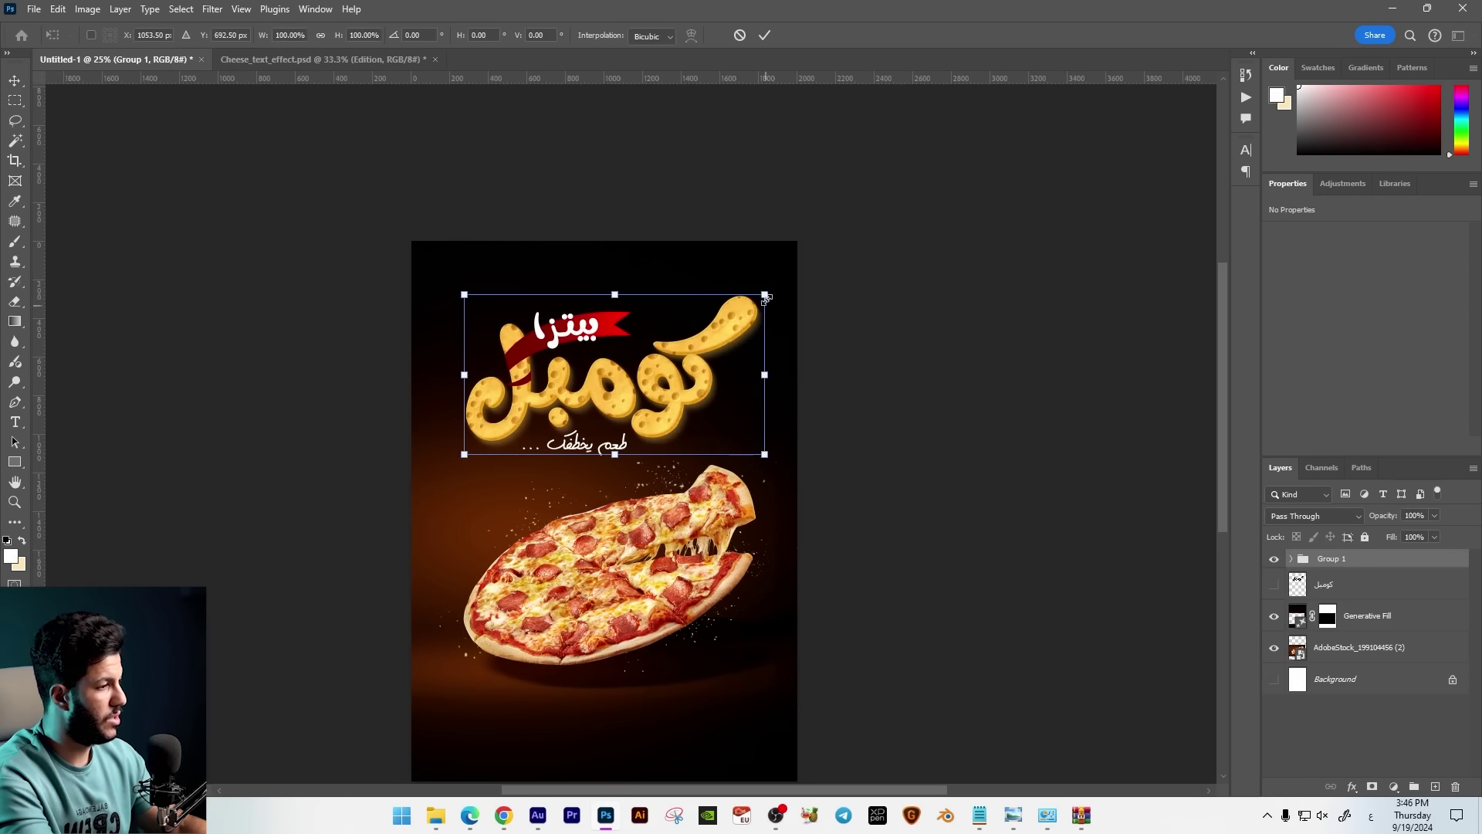
pyautogui.moveTo(762, 295)
pyautogui.mouseDown()
pyautogui.moveTo(776, 288)
pyautogui.moveTo(786, 308)
pyautogui.mouseUp()
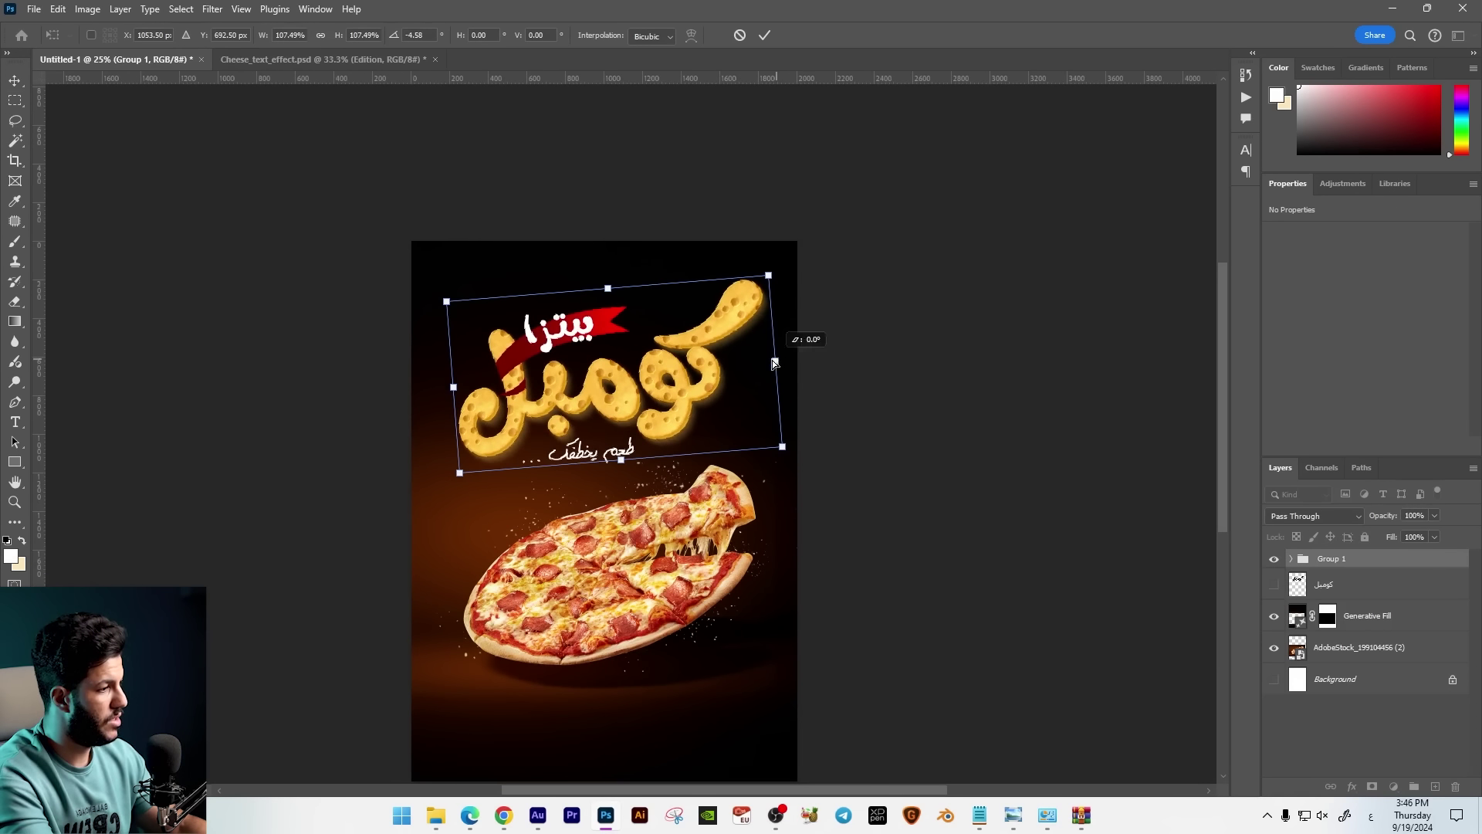
pyautogui.press('Return')
# Inspect the pizza photo and Generative Fill layers across the whole poster.
pyautogui.keyDown('ctrl'); pyautogui.click(753, 421); pyautogui.keyUp('ctrl')
pyautogui.scroll(-3, 752, 421)
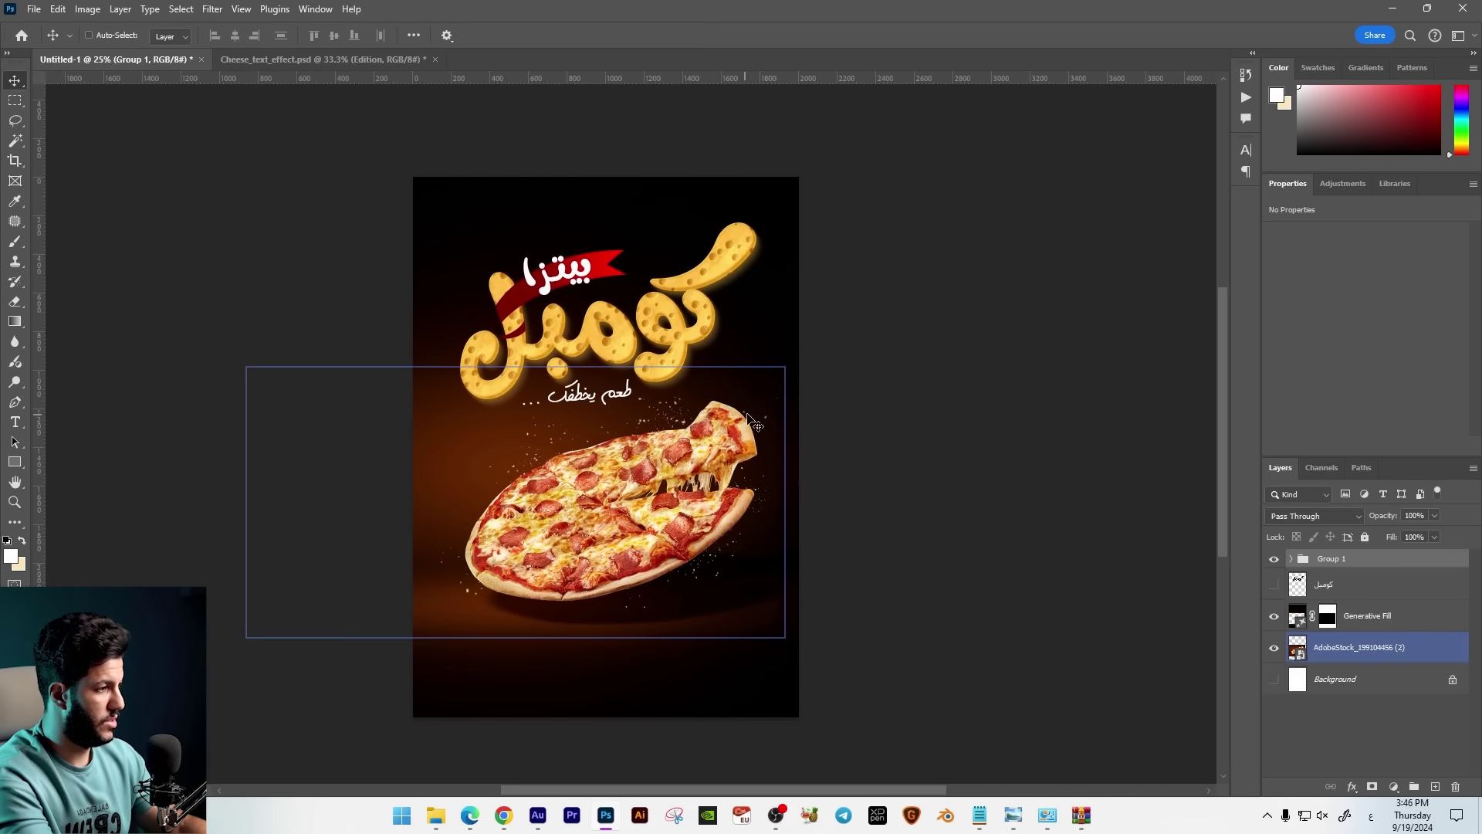
pyautogui.hotkey('ctrl', '+')
pyautogui.hotkey('ctrl', '+')
pyautogui.keyDown('ctrl'); pyautogui.click(859, 409); pyautogui.keyUp('ctrl')
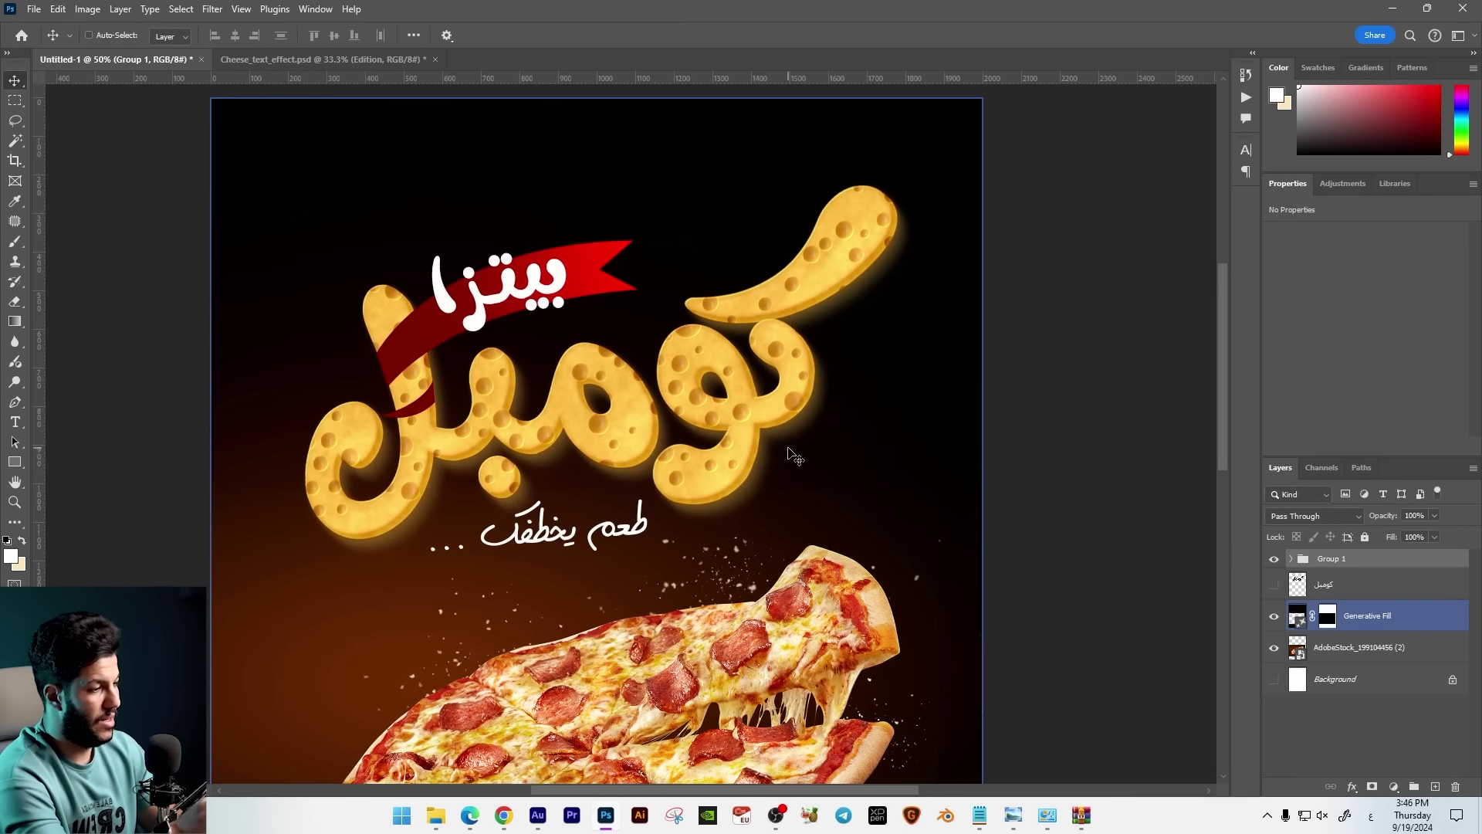
pyautogui.keyDown('ctrl'); pyautogui.click(1175, 340); pyautogui.keyUp('ctrl')
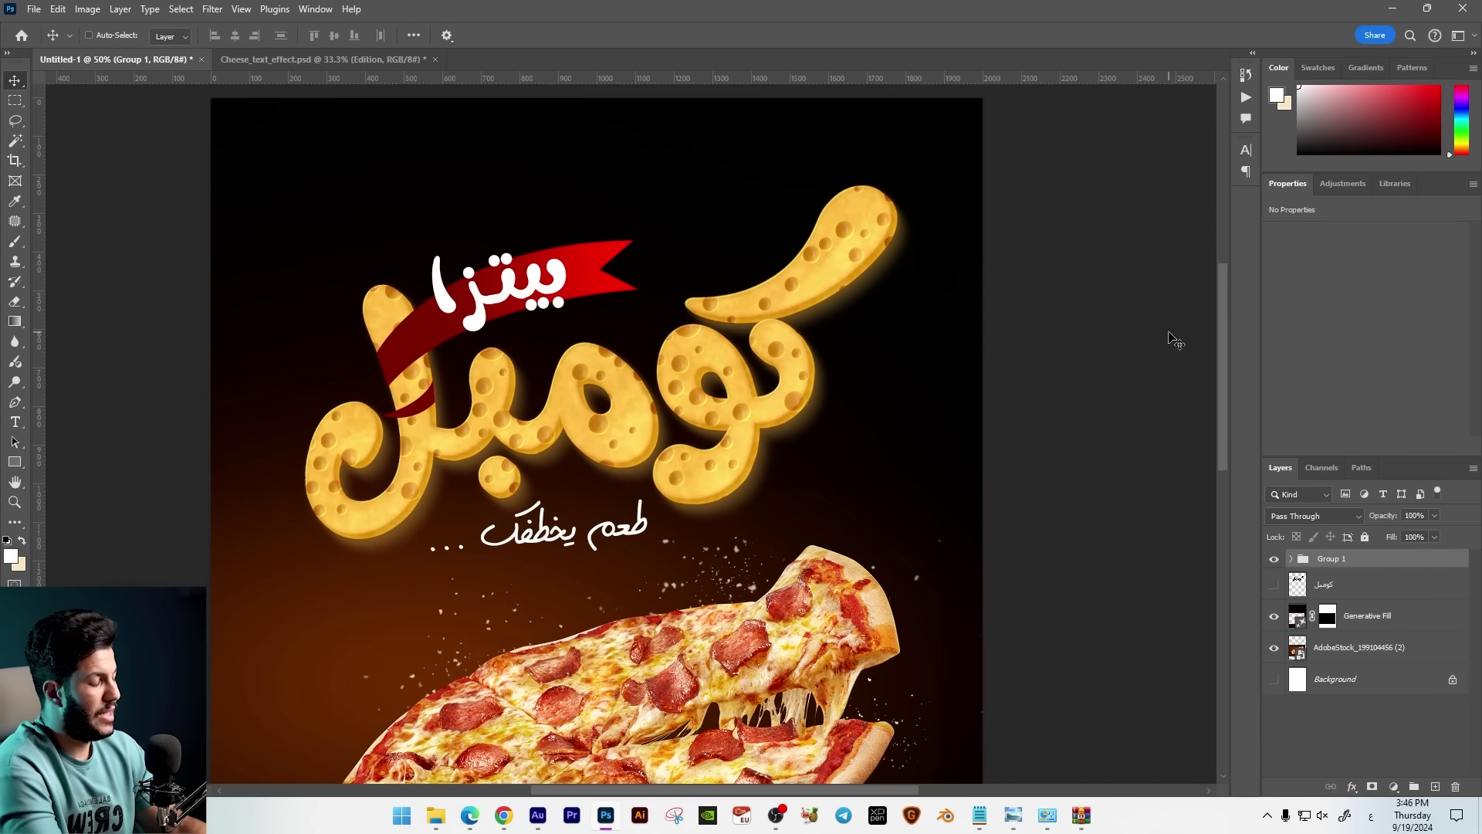
pyautogui.hotkey('ctrl', '-')
pyautogui.hotkey('ctrl', '-')
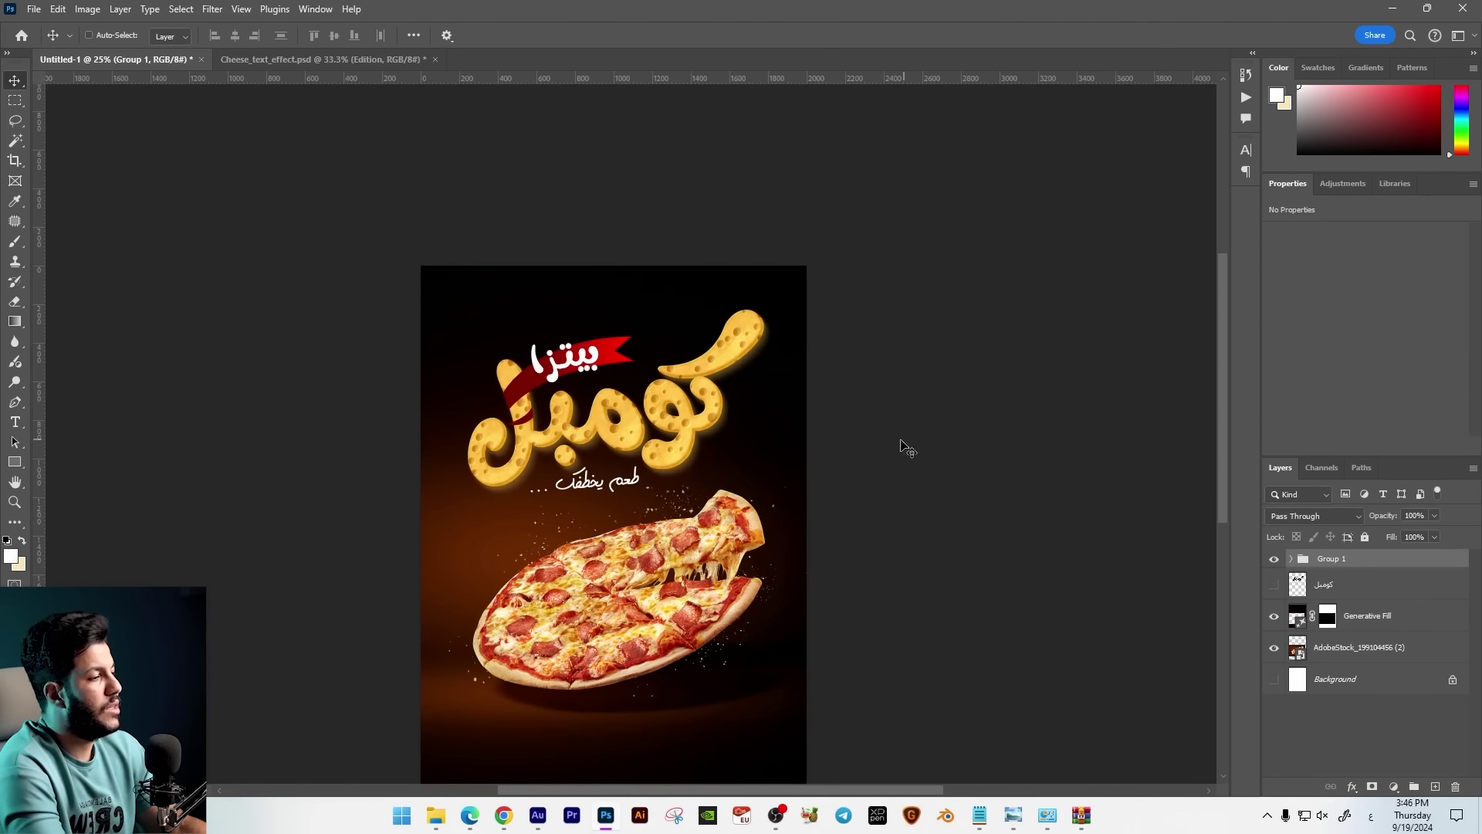
pyautogui.scroll(-2, 901, 444)
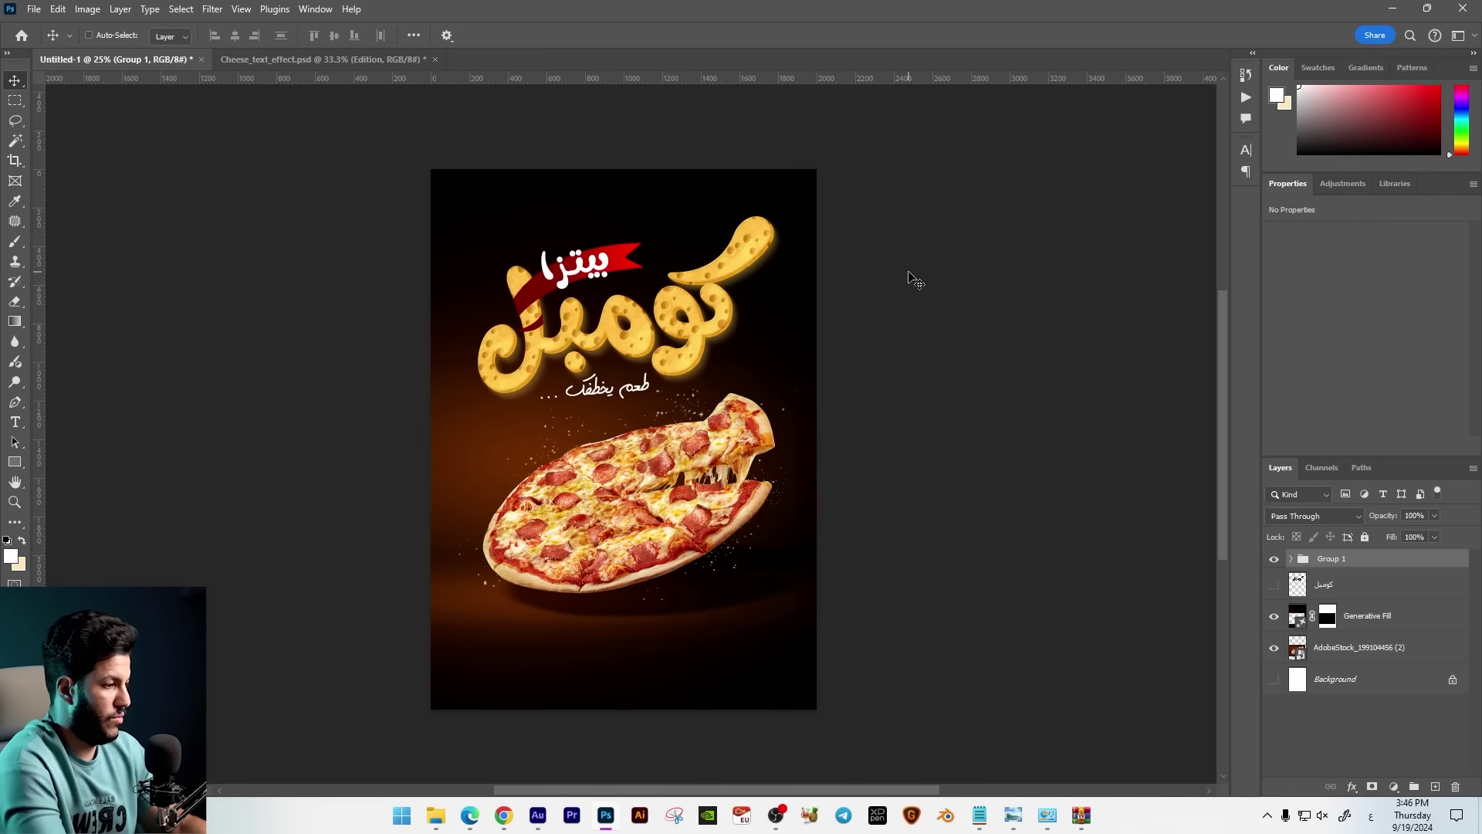
pyautogui.click(15, 421)
# Add a 19500 price text below the pizza and shrink it.
pyautogui.click(618, 645)
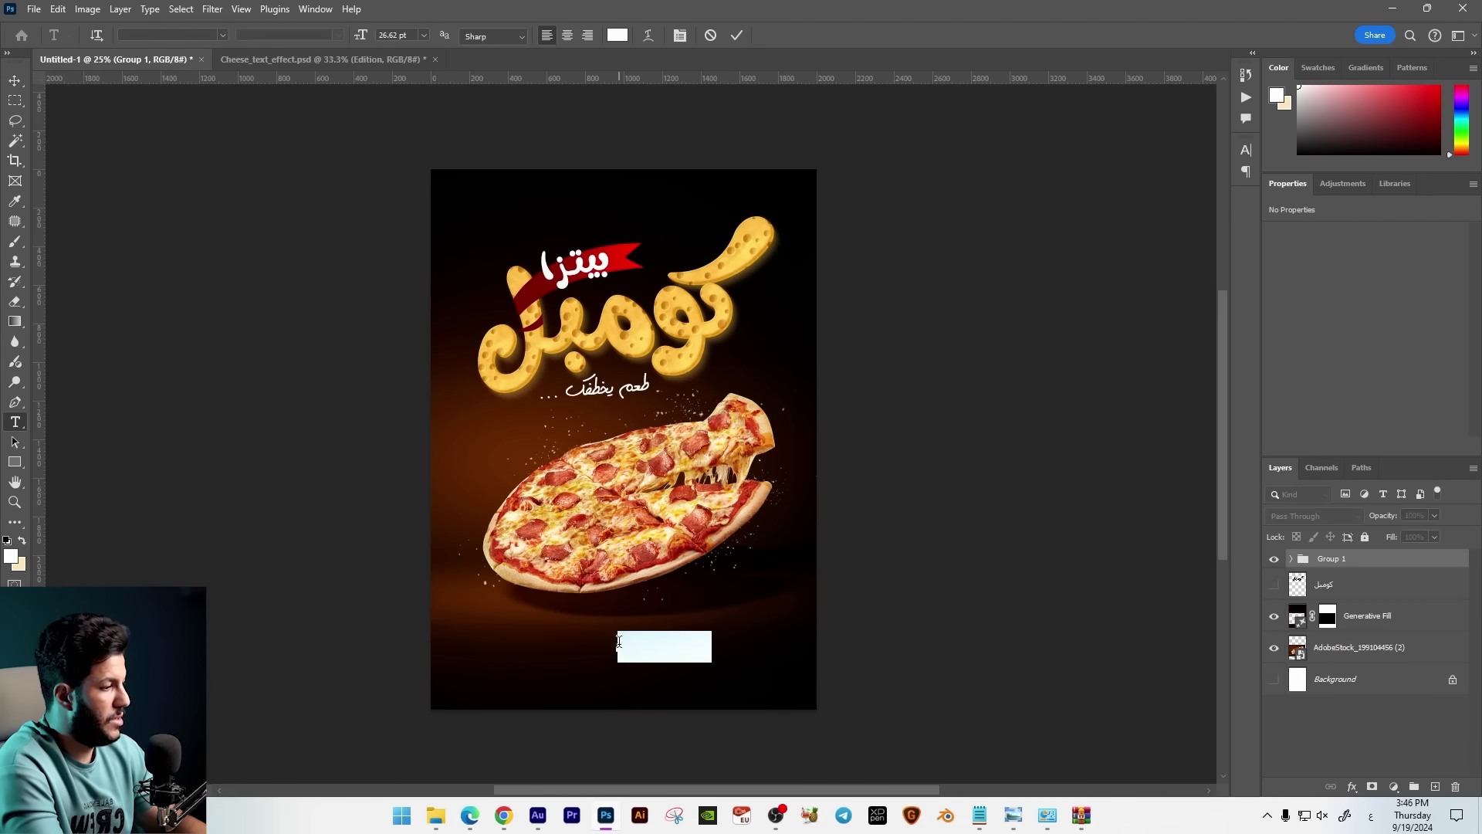
pyautogui.write('19500')
pyautogui.hotkey('ctrl', 'a')
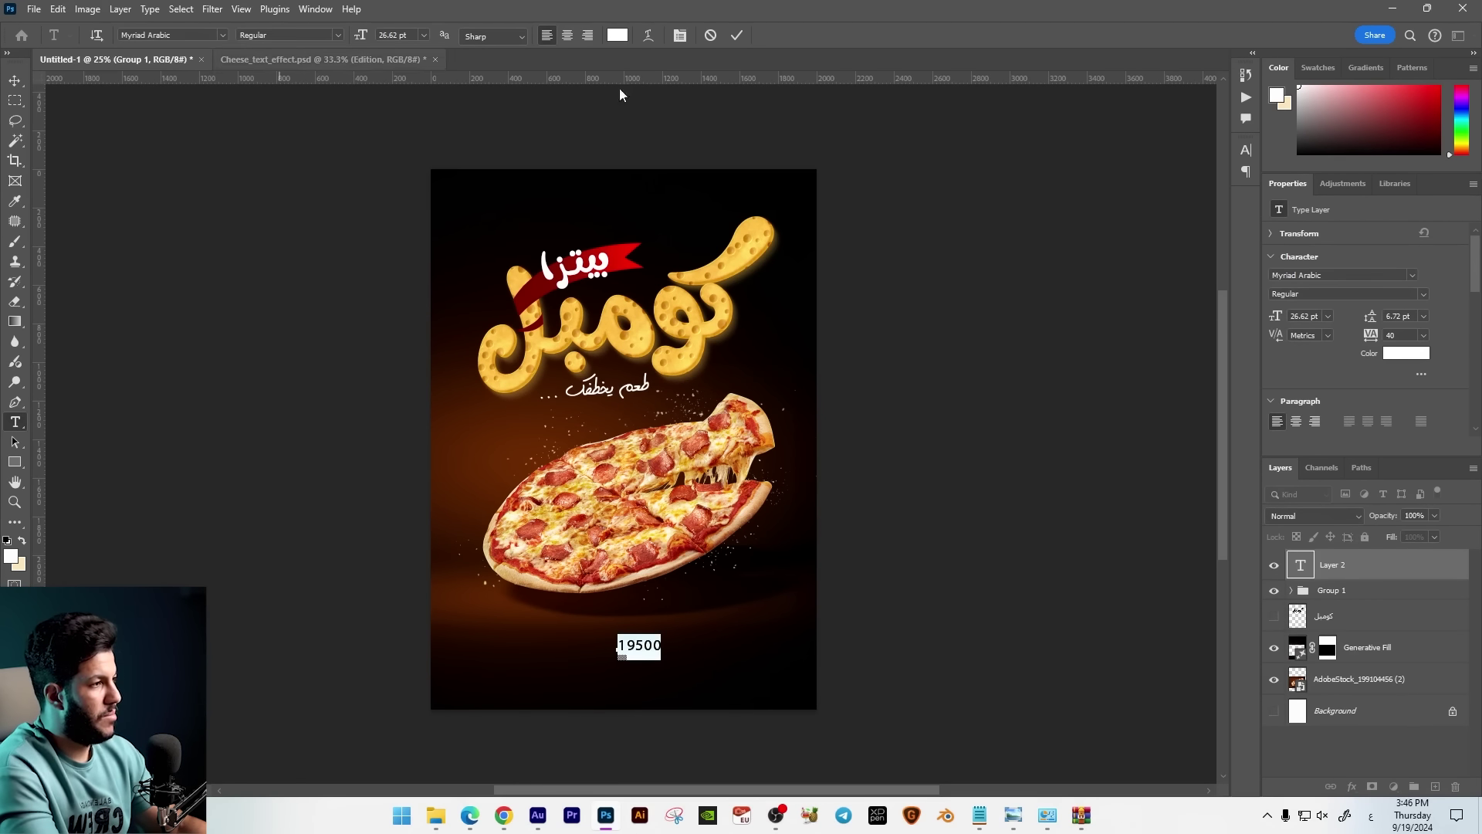
pyautogui.scroll(1, 667, 706)
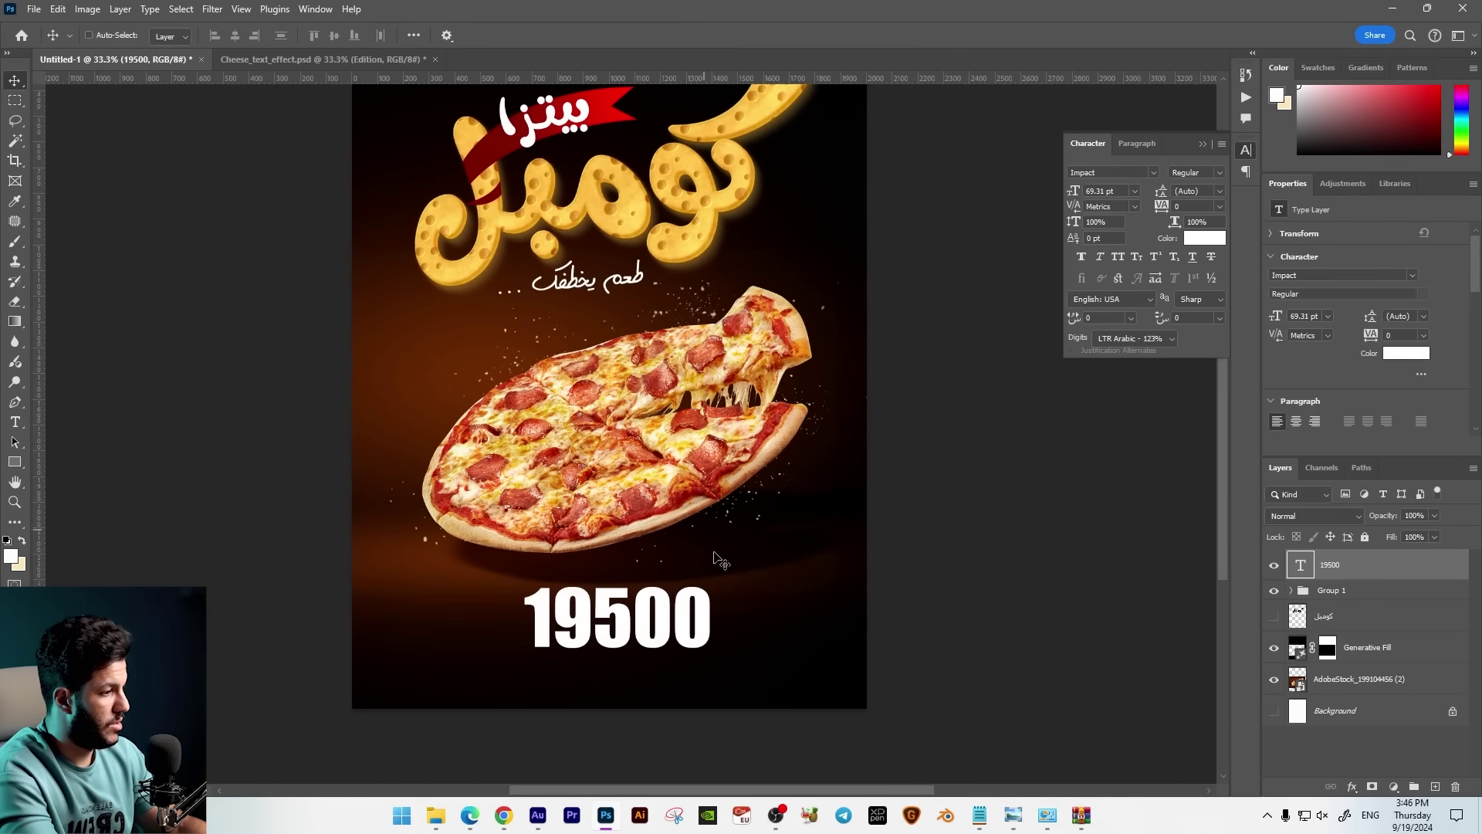
pyautogui.hotkey('ctrl', 't')
pyautogui.moveTo(711, 580); pyautogui.dragTo(656, 660)
pyautogui.press('Return')
# Retype the duplicate as HOME DELIVERY with tracking 260, scaled to a line under 19500.
pyautogui.scroll(1, 617, 618)
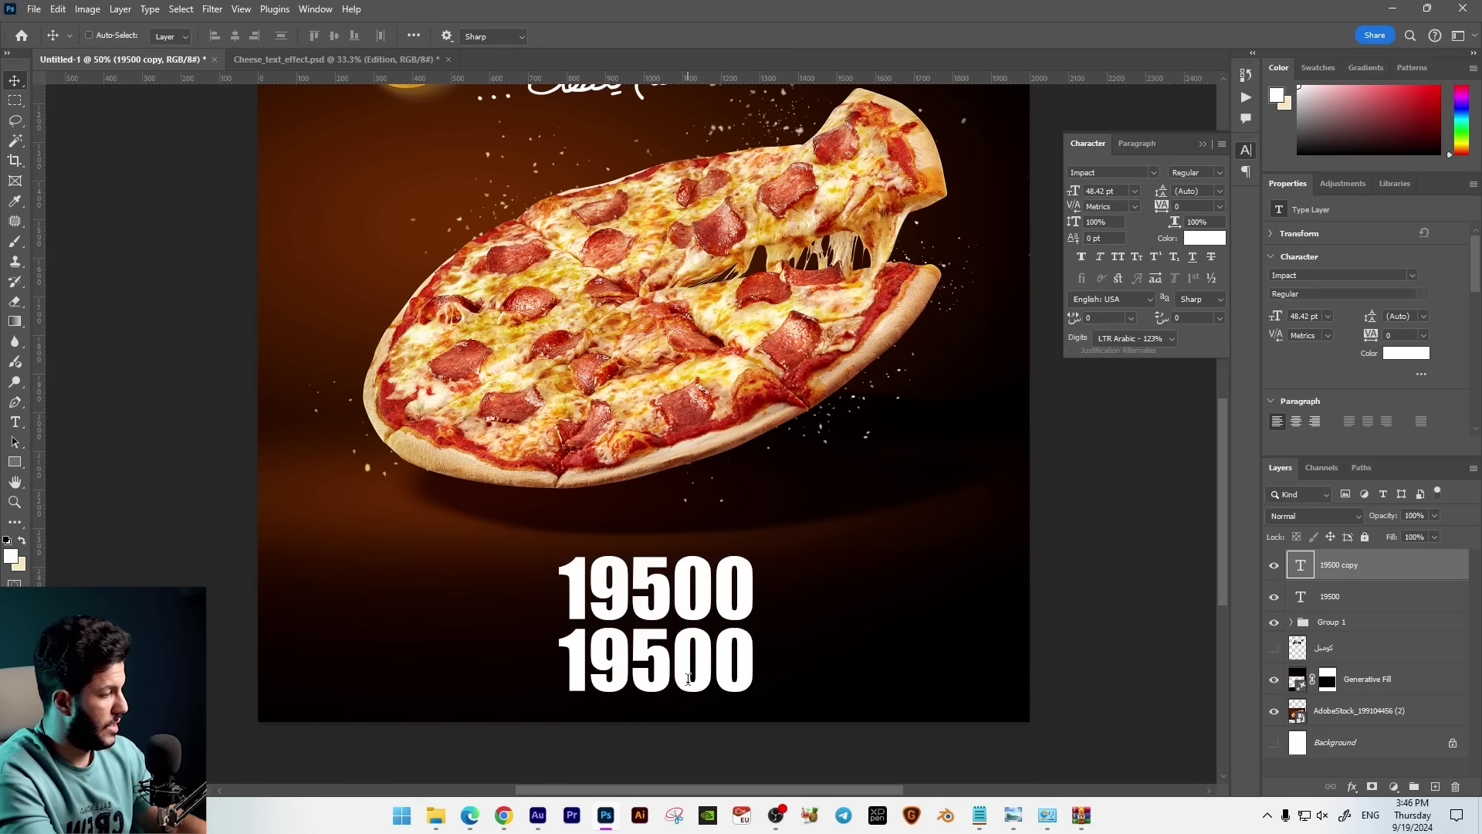
pyautogui.press('t')
pyautogui.doubleClick(669, 654)
pyautogui.write('HOME DELIVERY')
pyautogui.hotkey('ctrl', 'a')
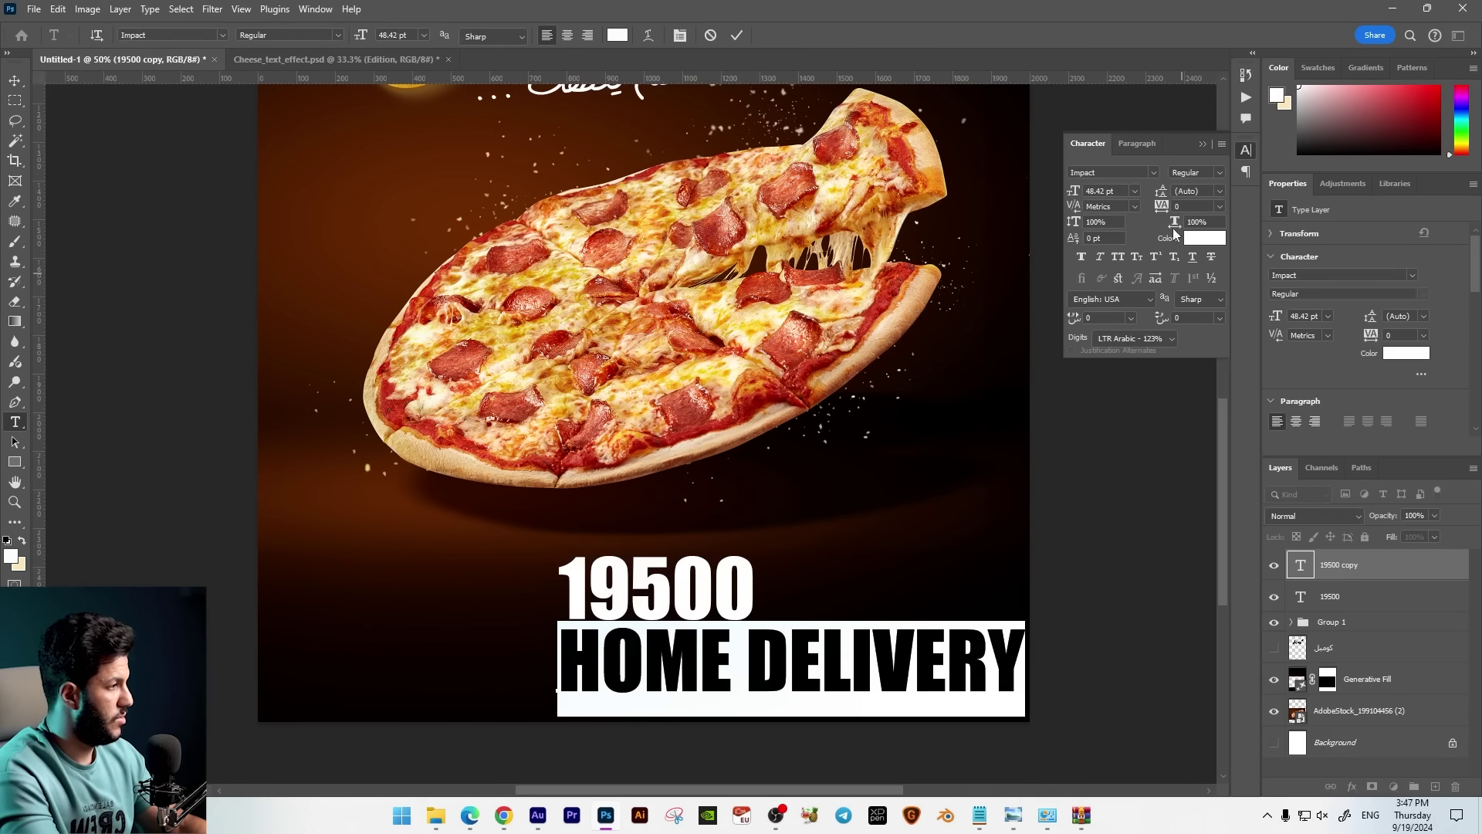
pyautogui.moveTo(1168, 208); pyautogui.dragTo(1204, 208)
pyautogui.hotkey('ctrl', 'Return')
pyautogui.hotkey('ctrl', 't')
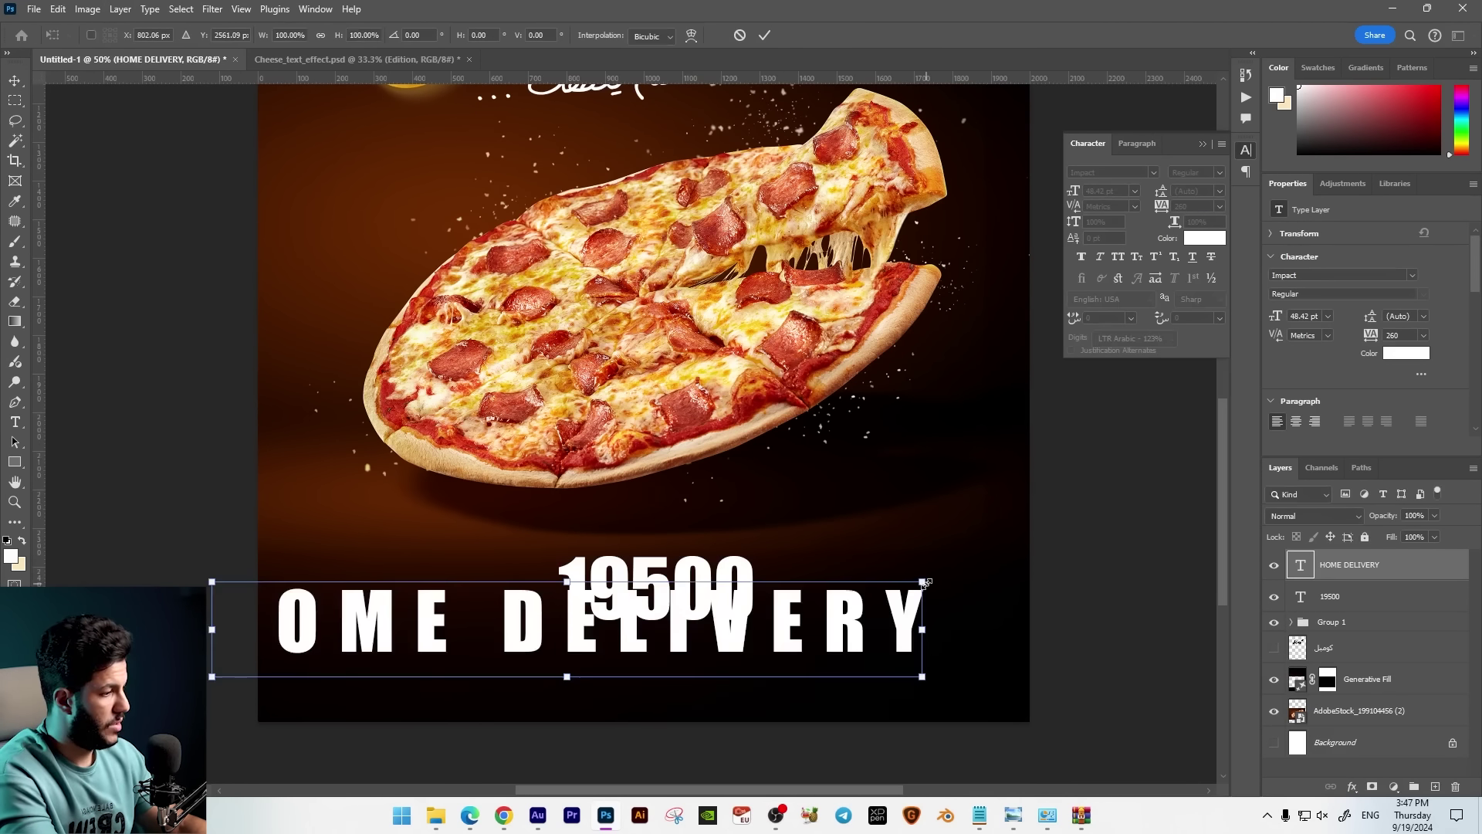
pyautogui.moveTo(926, 663)
pyautogui.mouseDown()
pyautogui.moveTo(648, 639)
pyautogui.moveTo(692, 641)
pyautogui.mouseUp()
pyautogui.press('Return')
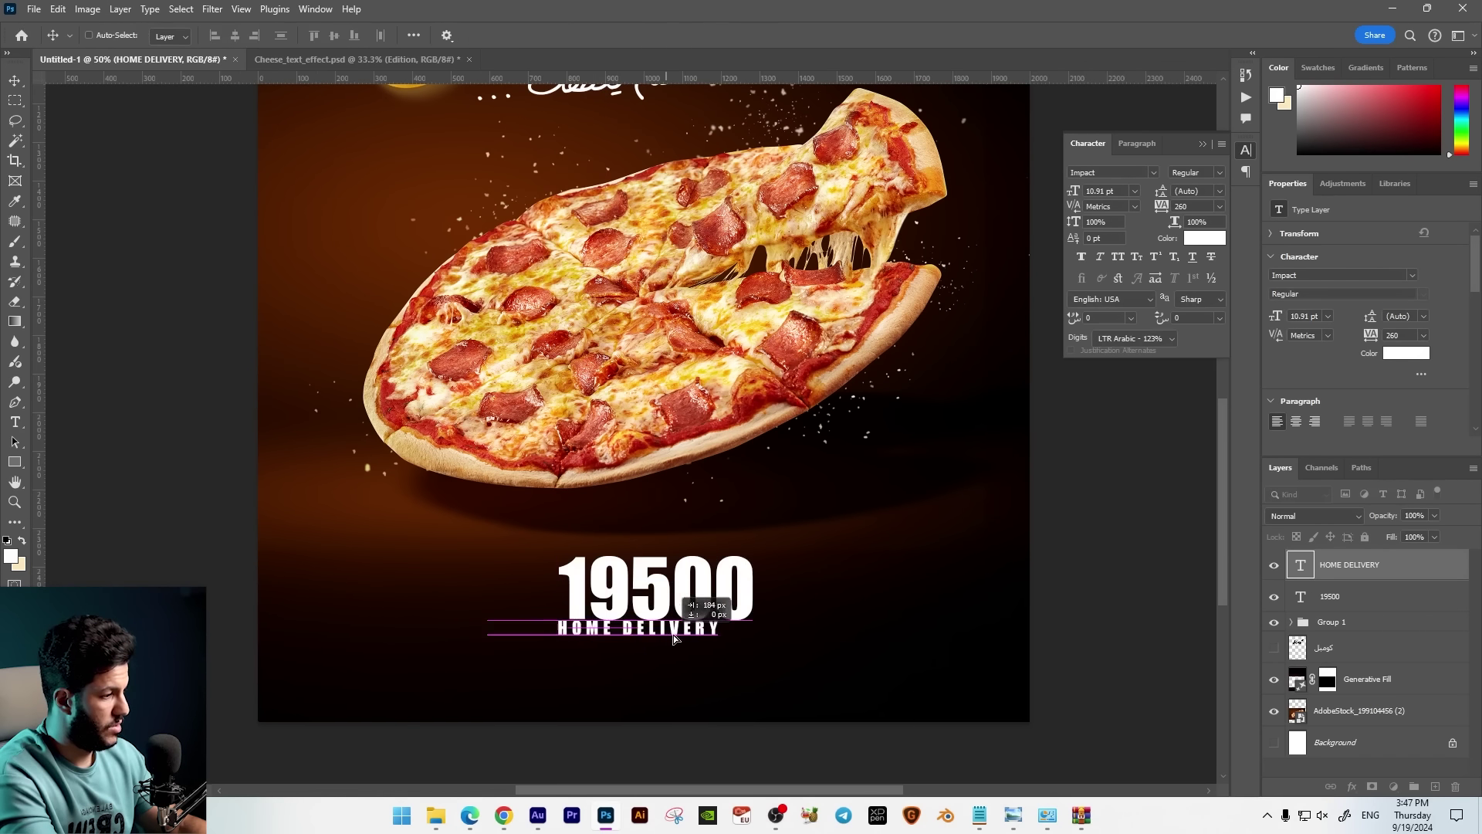
# Paste and size a phone icon left of 19500, then select the price's middle 5.
pyautogui.hotkey('ctrl', 'v')
pyautogui.moveTo(352, 606); pyautogui.dragTo(518, 587)
pyautogui.hotkey('ctrl', 't')
pyautogui.moveTo(558, 541)
pyautogui.mouseDown()
pyautogui.moveTo(532, 571)
pyautogui.moveTo(575, 573)
pyautogui.mouseUp()
pyautogui.press('Return')
pyautogui.press('t')
pyautogui.moveTo(669, 587); pyautogui.dragTo(633, 586)
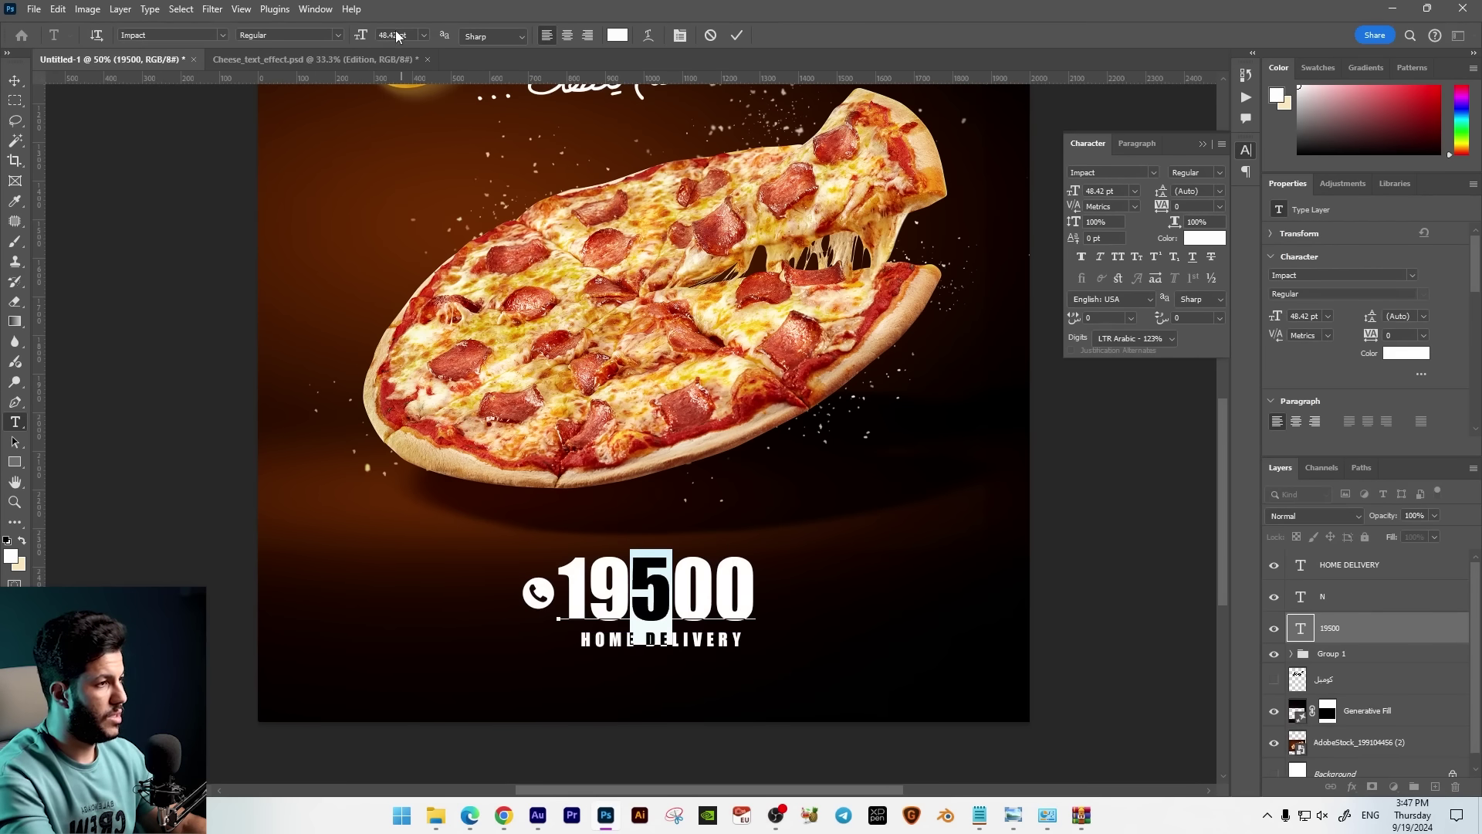
# Enlarge the middle 5 of 19500 to 59 pt and colour it orange.
pyautogui.scroll(3, 390, 35)
pyautogui.scroll(3, 390, 36)
pyautogui.scroll(3, 390, 35)
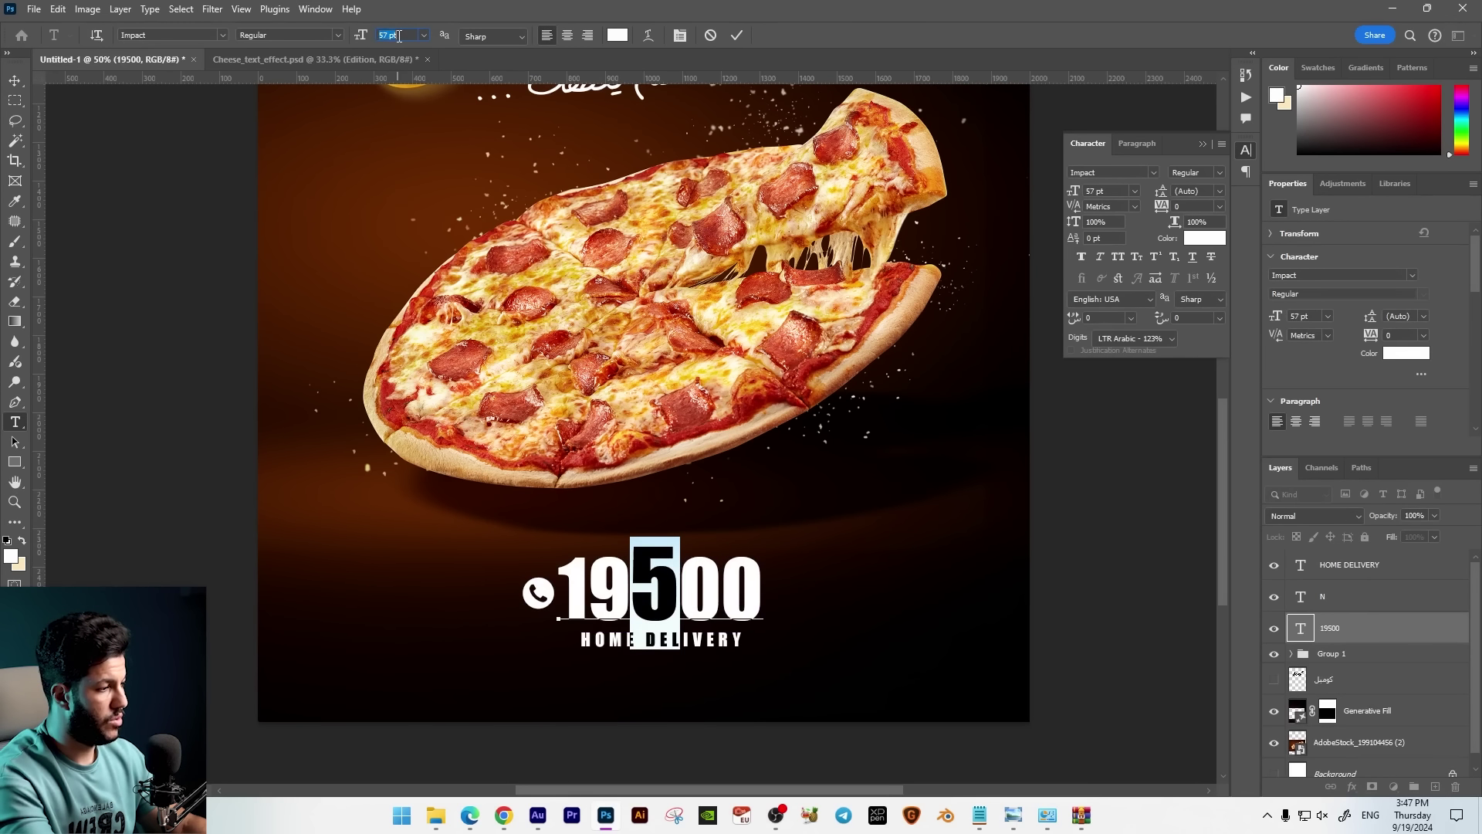
pyautogui.scroll(2, 390, 35)
pyautogui.click(618, 35)
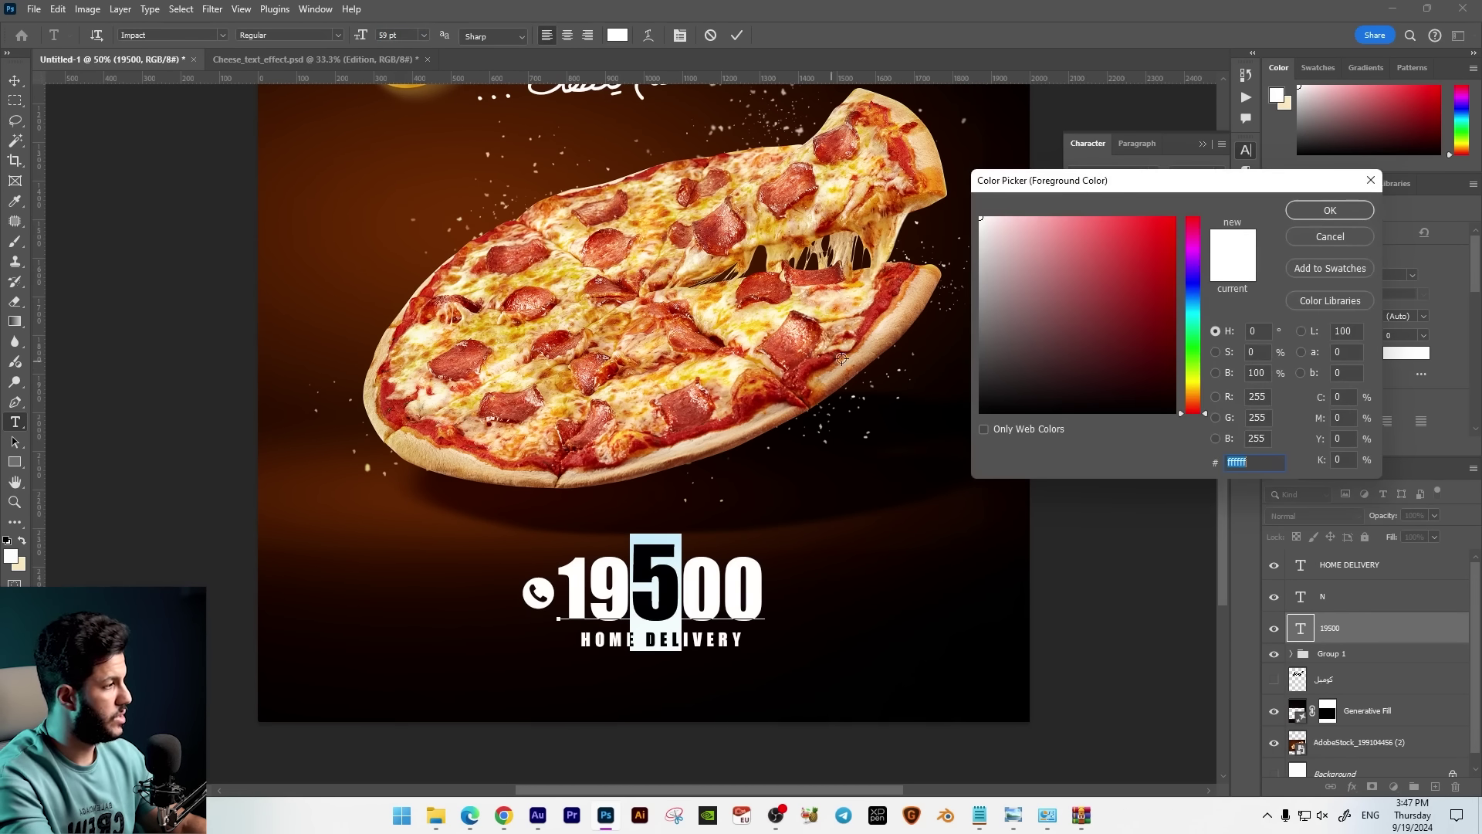
pyautogui.click(1157, 231)
pyautogui.click(1327, 208)
pyautogui.click(15, 80)
# Slightly enlarge the price, phone icon and HOME DELIVERY, group them as Group 2, then select pizza through Group 2.
pyautogui.hotkey('ctrl', '-')
pyautogui.hotkey('ctrl', '-')
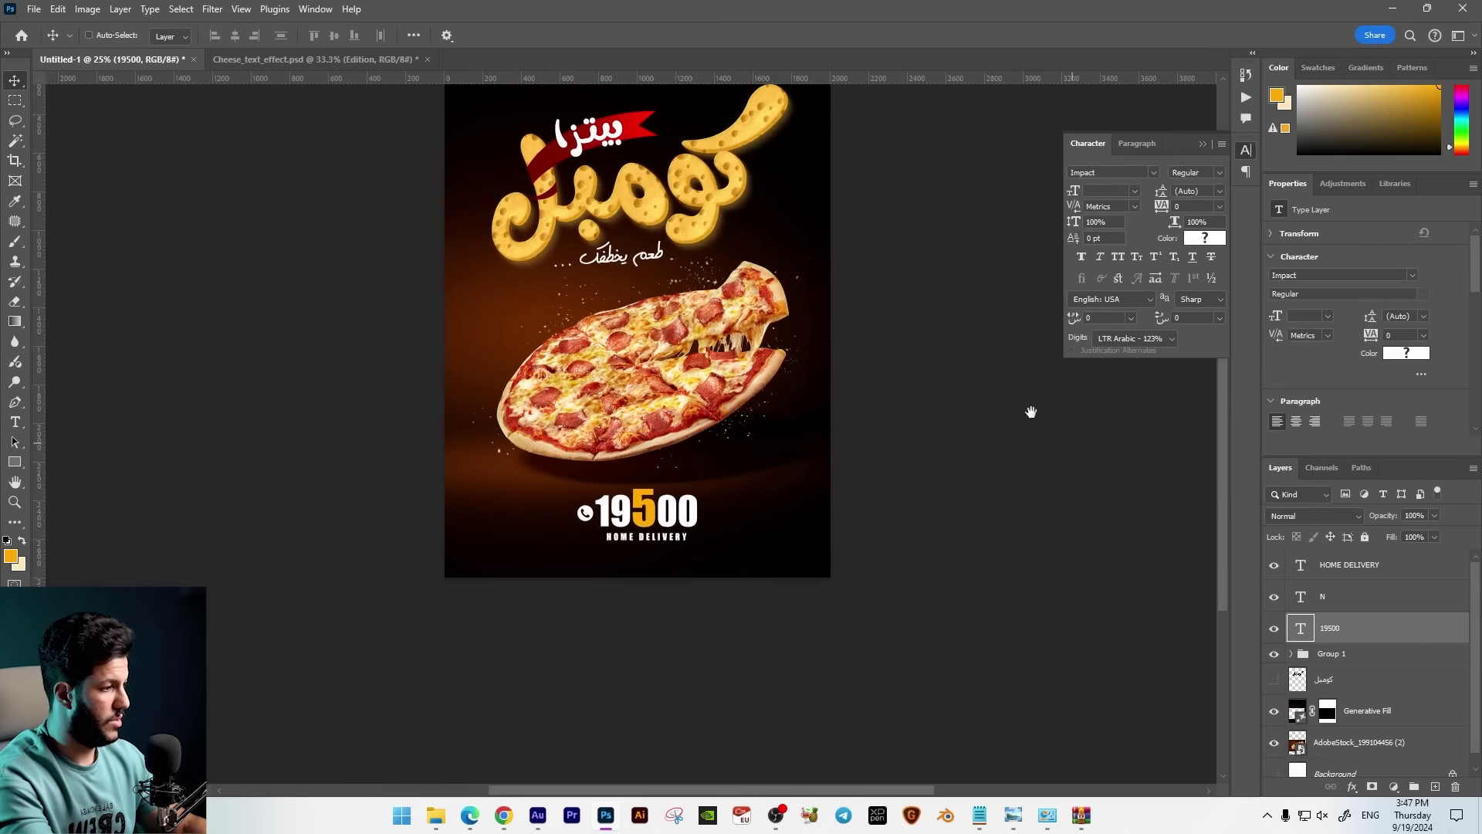
pyautogui.click(1370, 587)
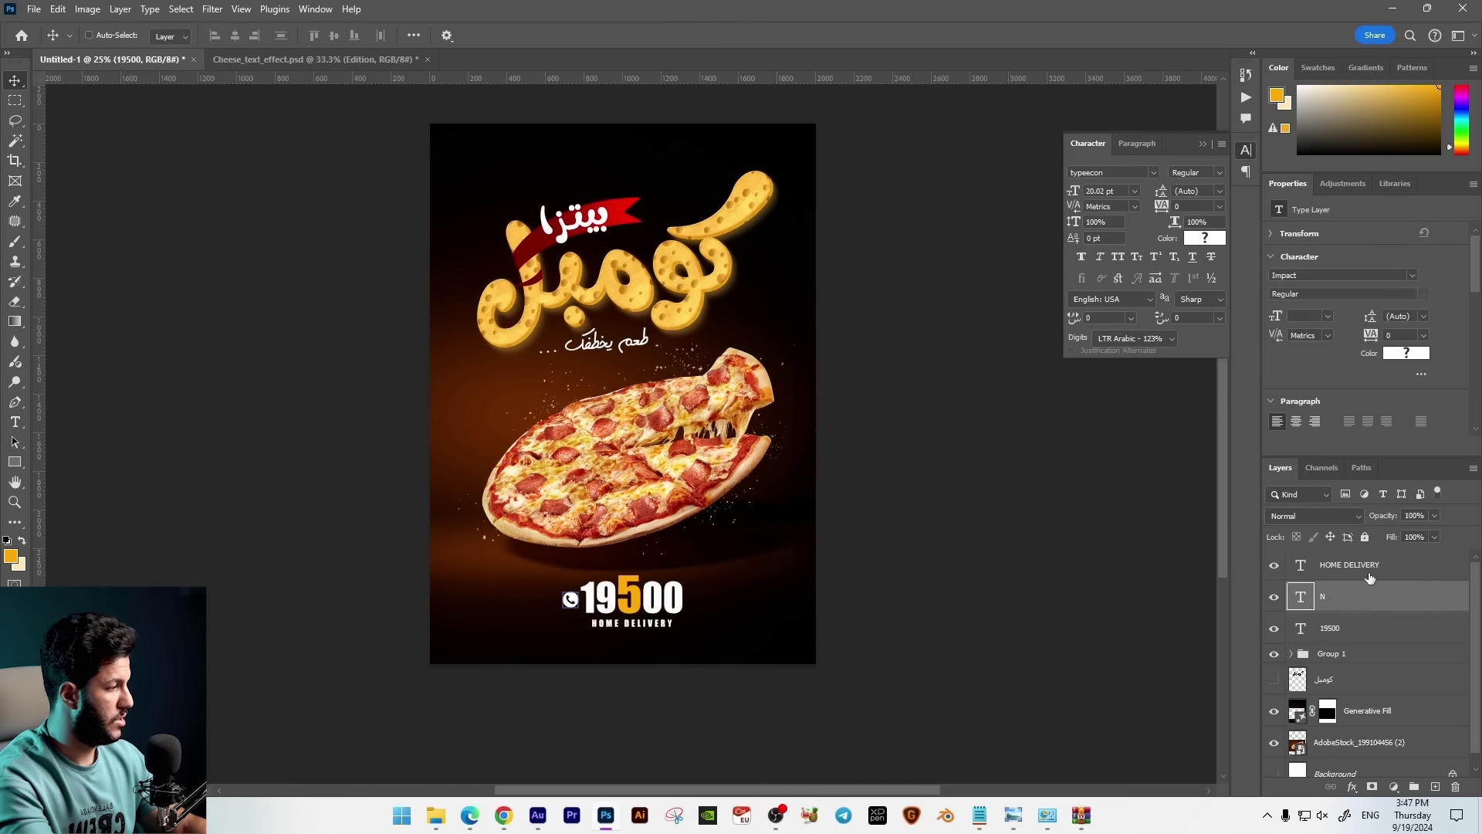
pyautogui.keyDown('ctrl'); pyautogui.click(1371, 628); pyautogui.keyUp('ctrl')
pyautogui.hotkey('ctrl', 't')
pyautogui.moveTo(686, 627); pyautogui.dragTo(691, 633)
pyautogui.press('Return')
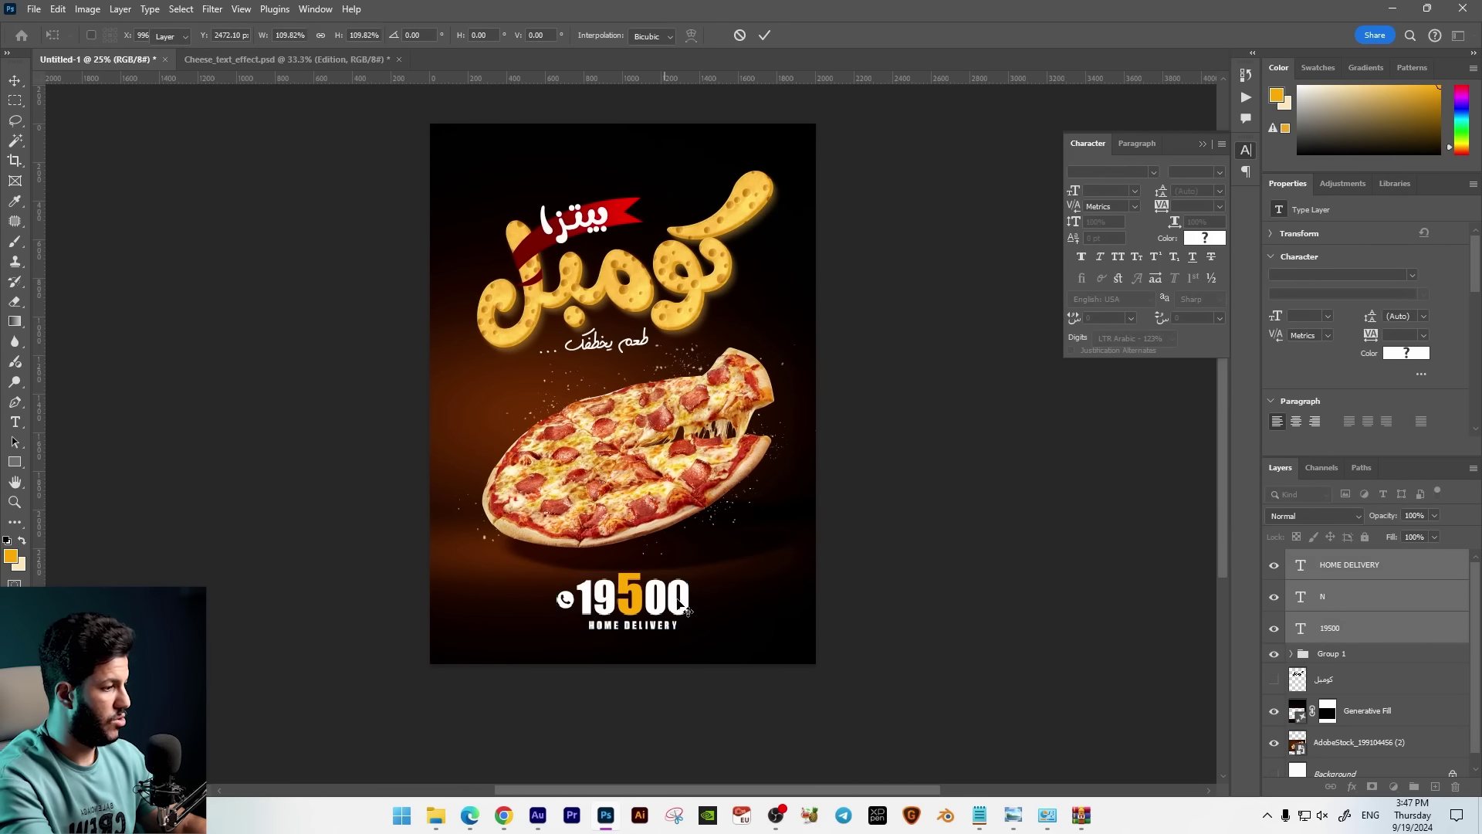
pyautogui.hotkey('ctrl', 'g')
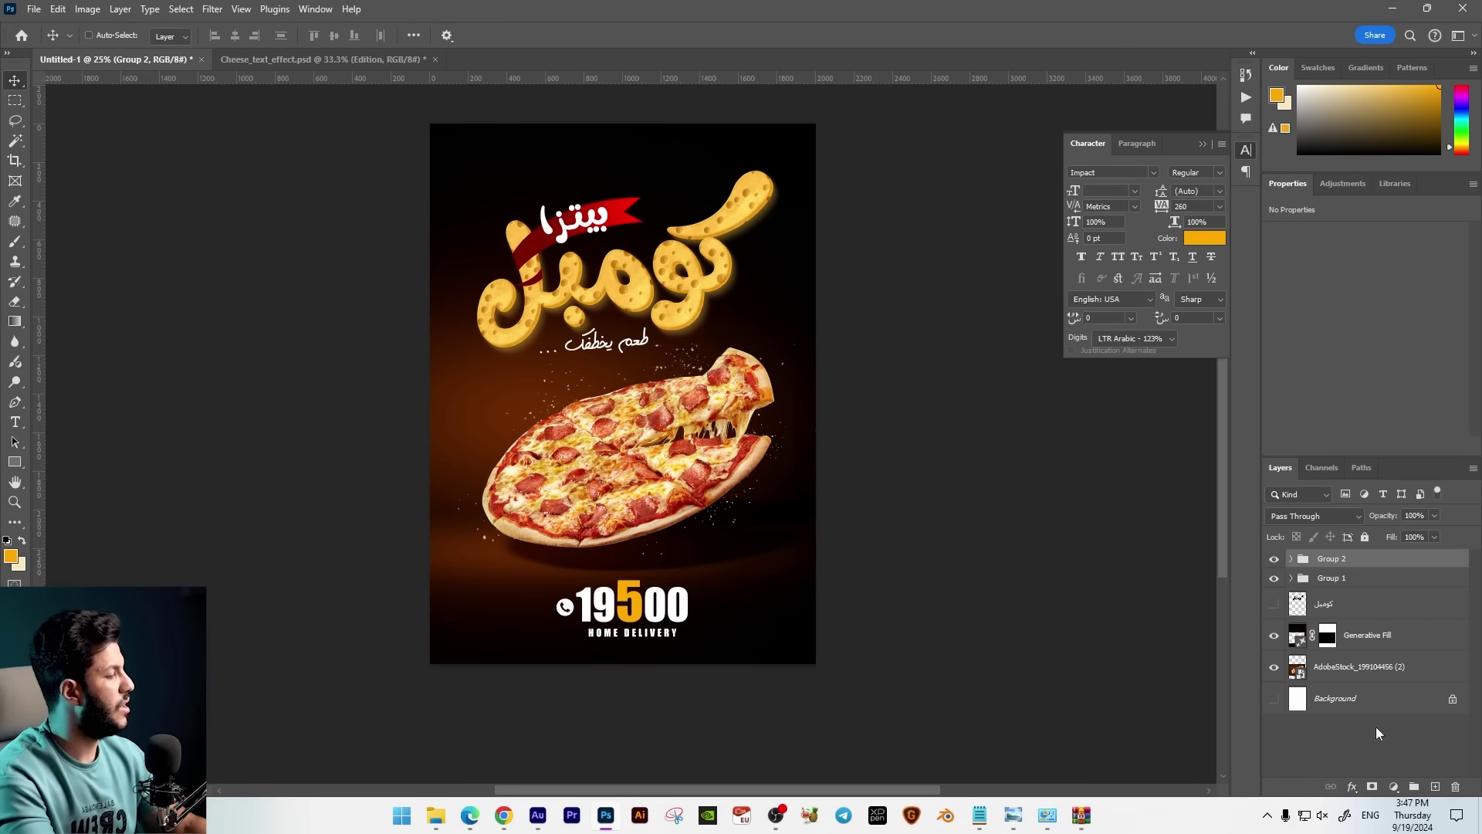
pyautogui.click(1359, 666)
pyautogui.keyDown('shift'); pyautogui.click(1332, 558); pyautogui.keyUp('shift')
# Zoom in on the poster and select Group 1, the cheese-textured كومبل logo.
pyautogui.hotkey('ctrl', '+')
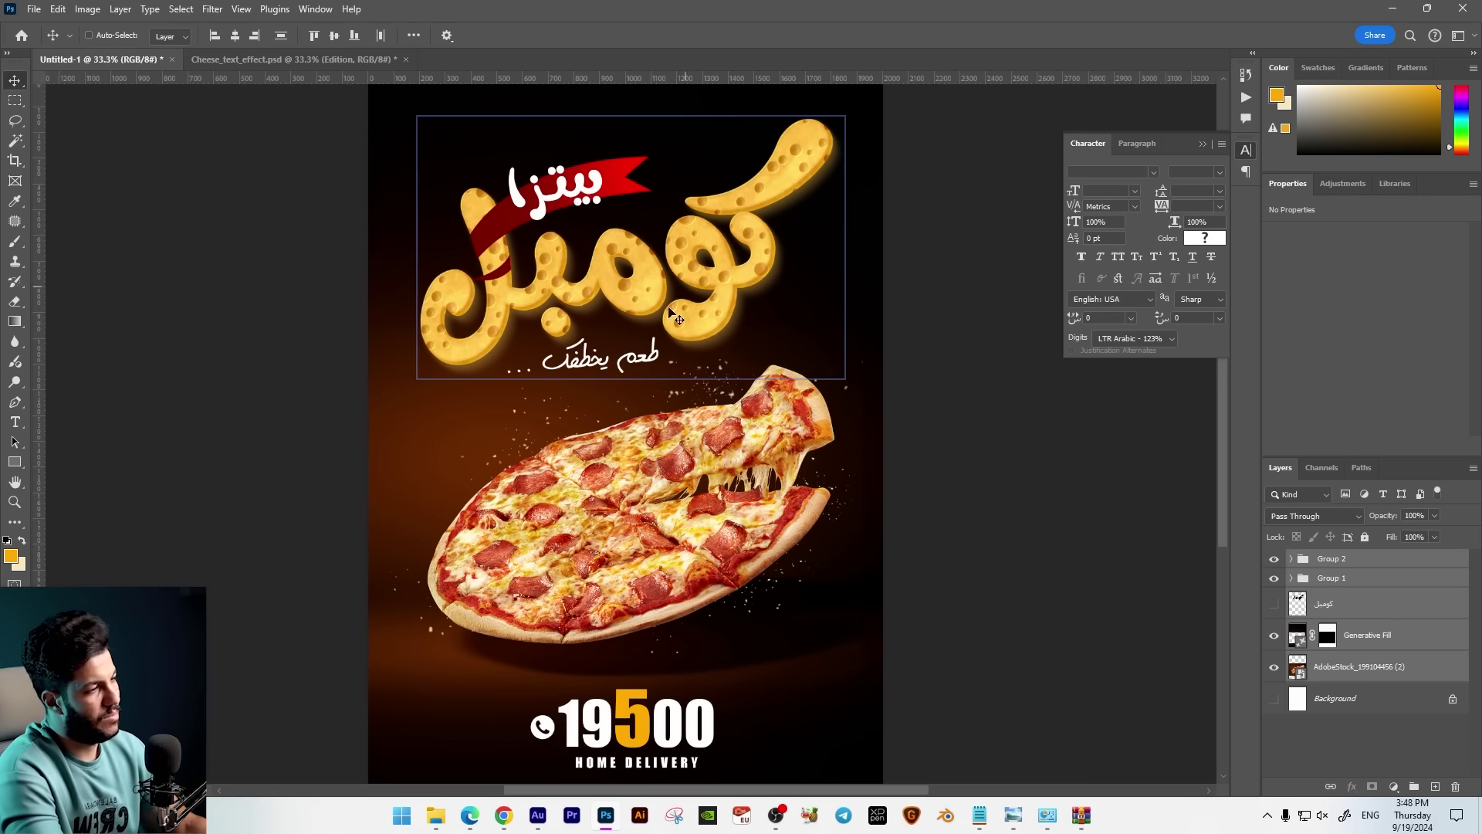
pyautogui.moveTo(666, 316); pyautogui.dragTo(641, 377)
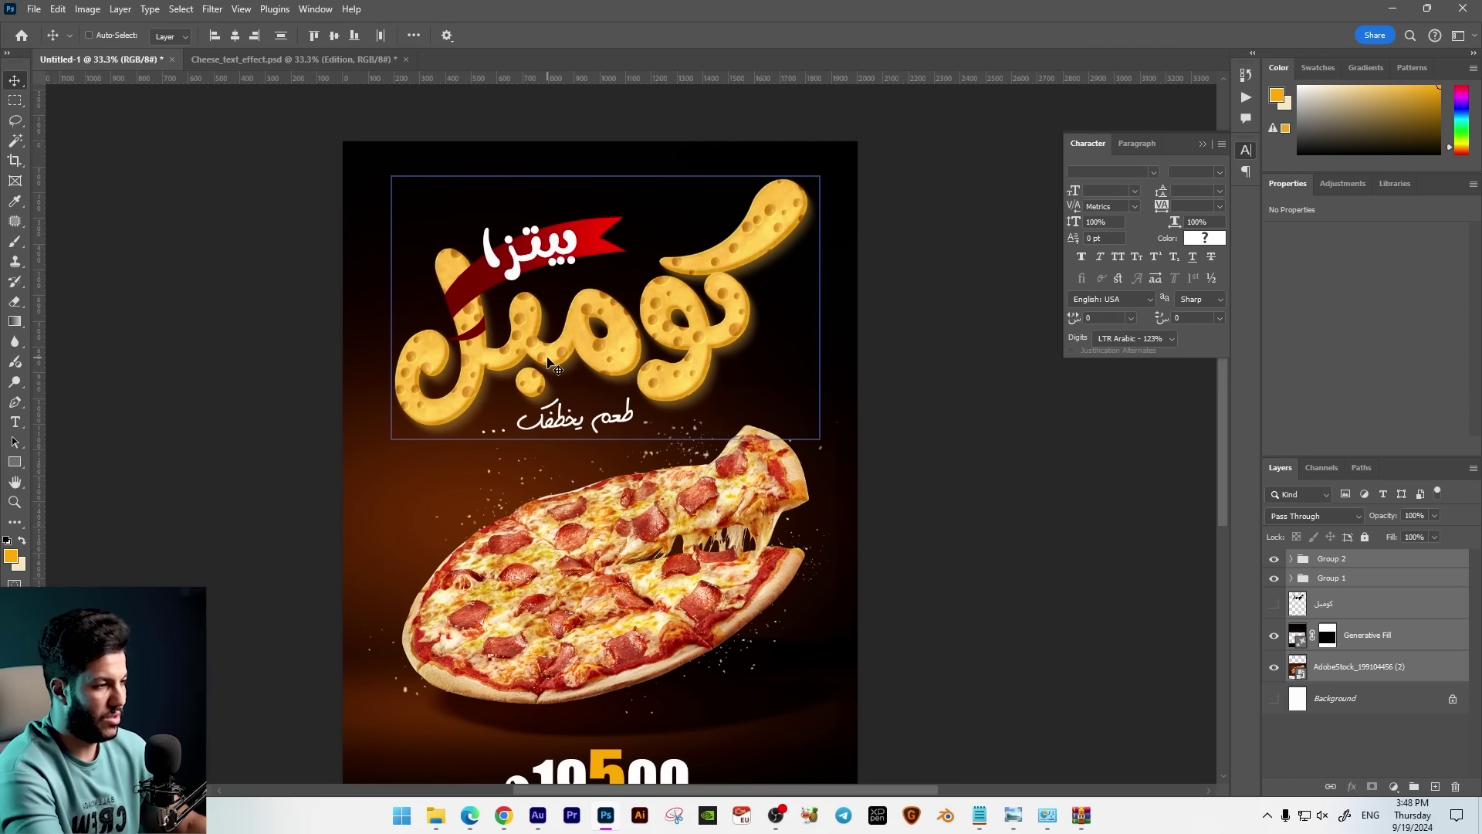
pyautogui.keyDown('ctrl'); pyautogui.click(548, 361); pyautogui.keyUp('ctrl')
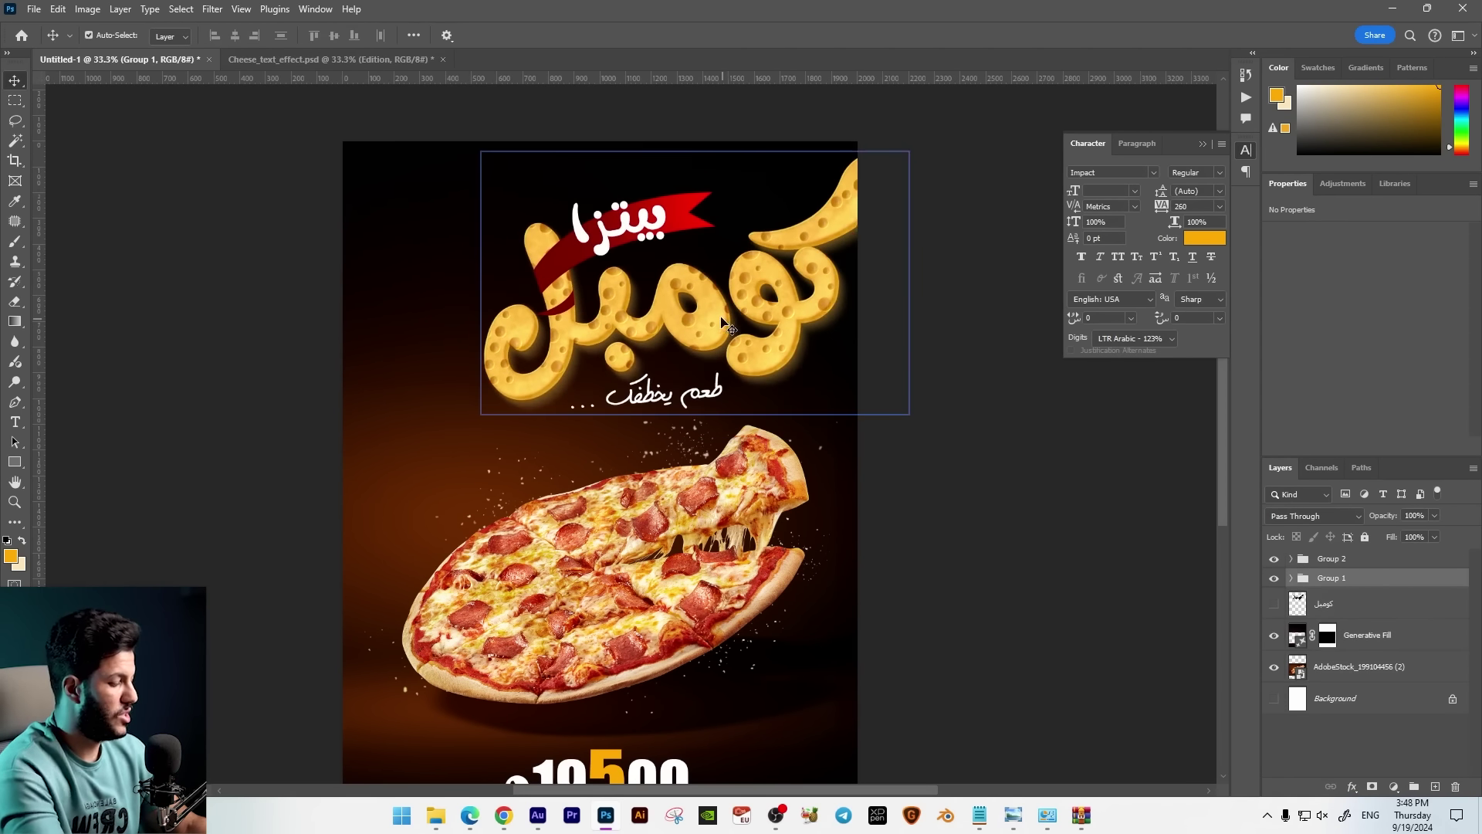
# Replace the cheese logo group with a pasted كومبل text layer, enlarged above the pizza.
pyautogui.press('Delete')
pyautogui.press('t')
pyautogui.click(685, 325)
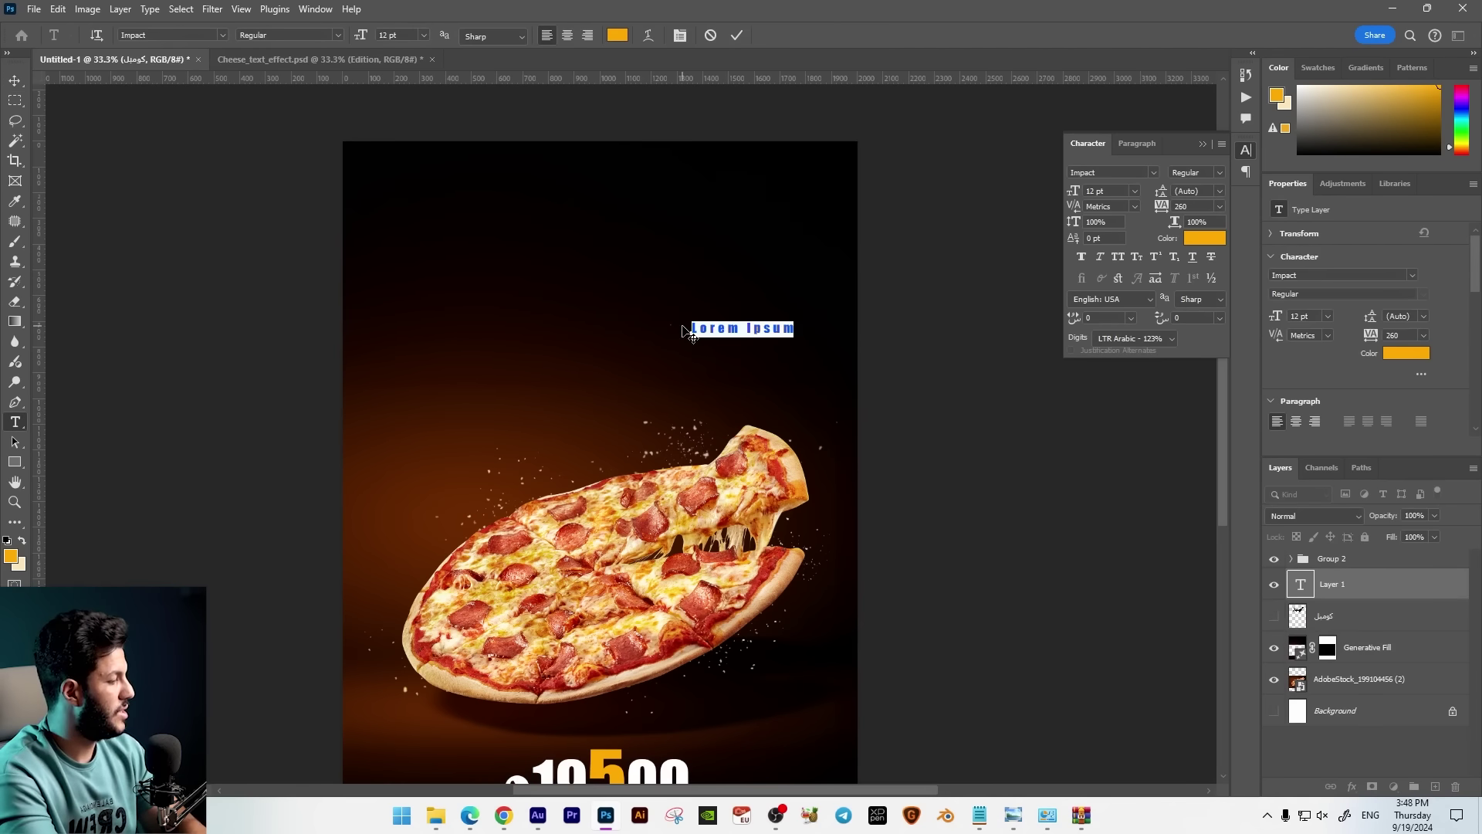
pyautogui.write('كومبل')
pyautogui.click(15, 80)
pyautogui.moveTo(772, 332); pyautogui.dragTo(675, 328)
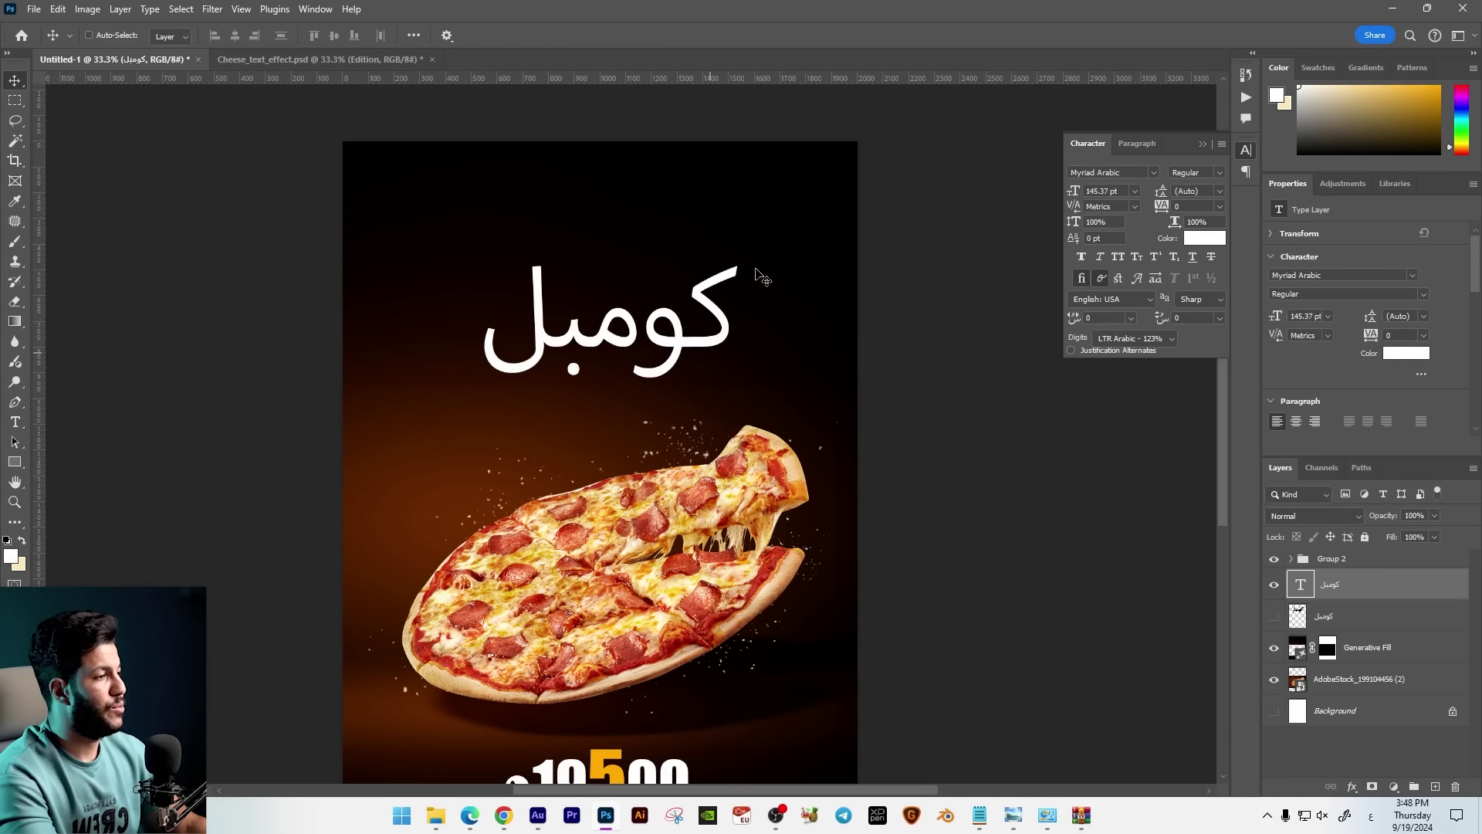
pyautogui.hotkey('ctrl', 't')
pyautogui.moveTo(737, 231); pyautogui.dragTo(772, 205)
pyautogui.press('Return')
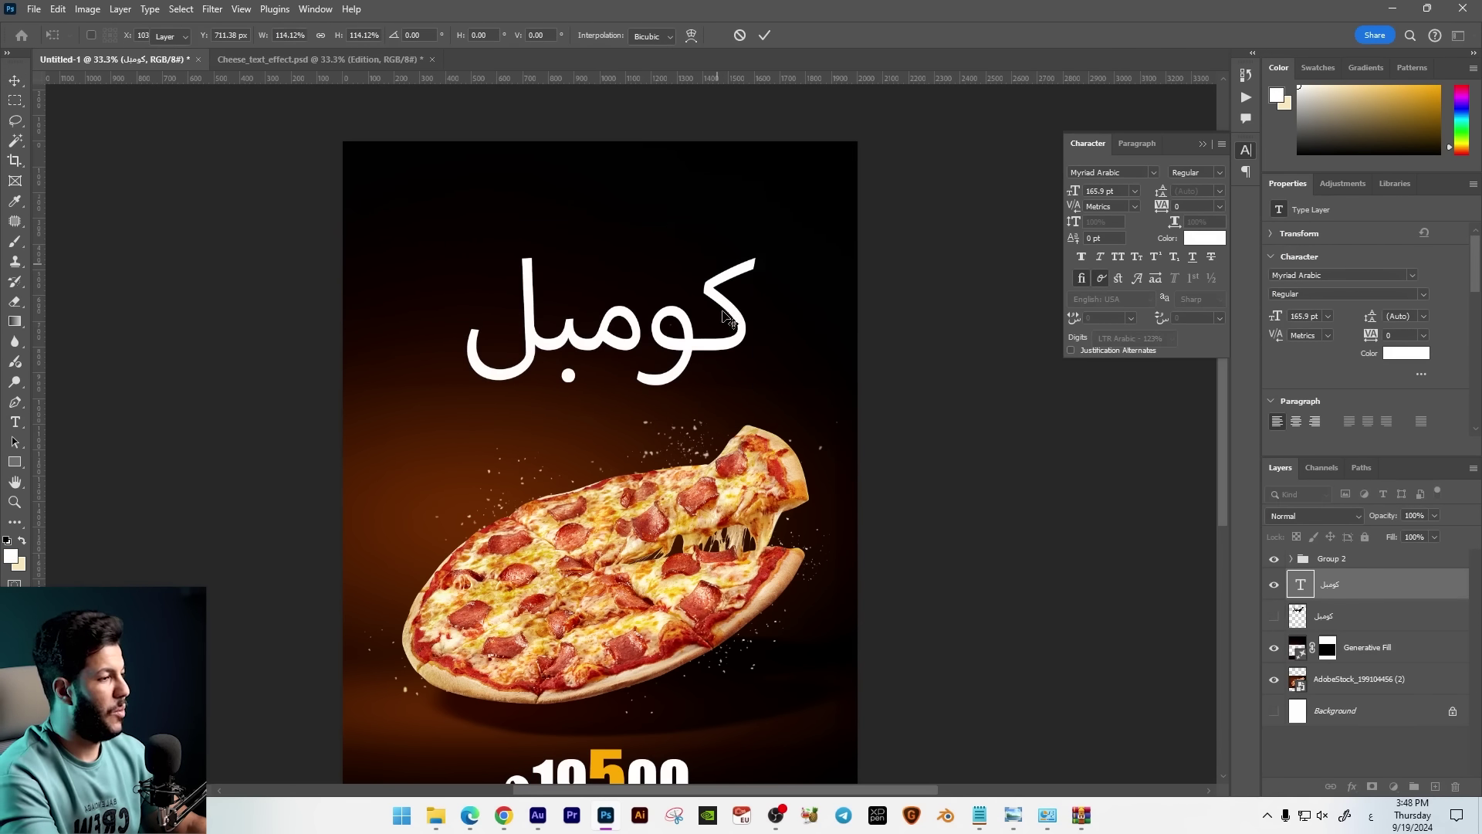
# Set the headline font to GE SS Two Bold, shrink it, and centre it above the pizza.
pyautogui.doubleClick(689, 325)
pyautogui.hotkey('ctrl', 'a')
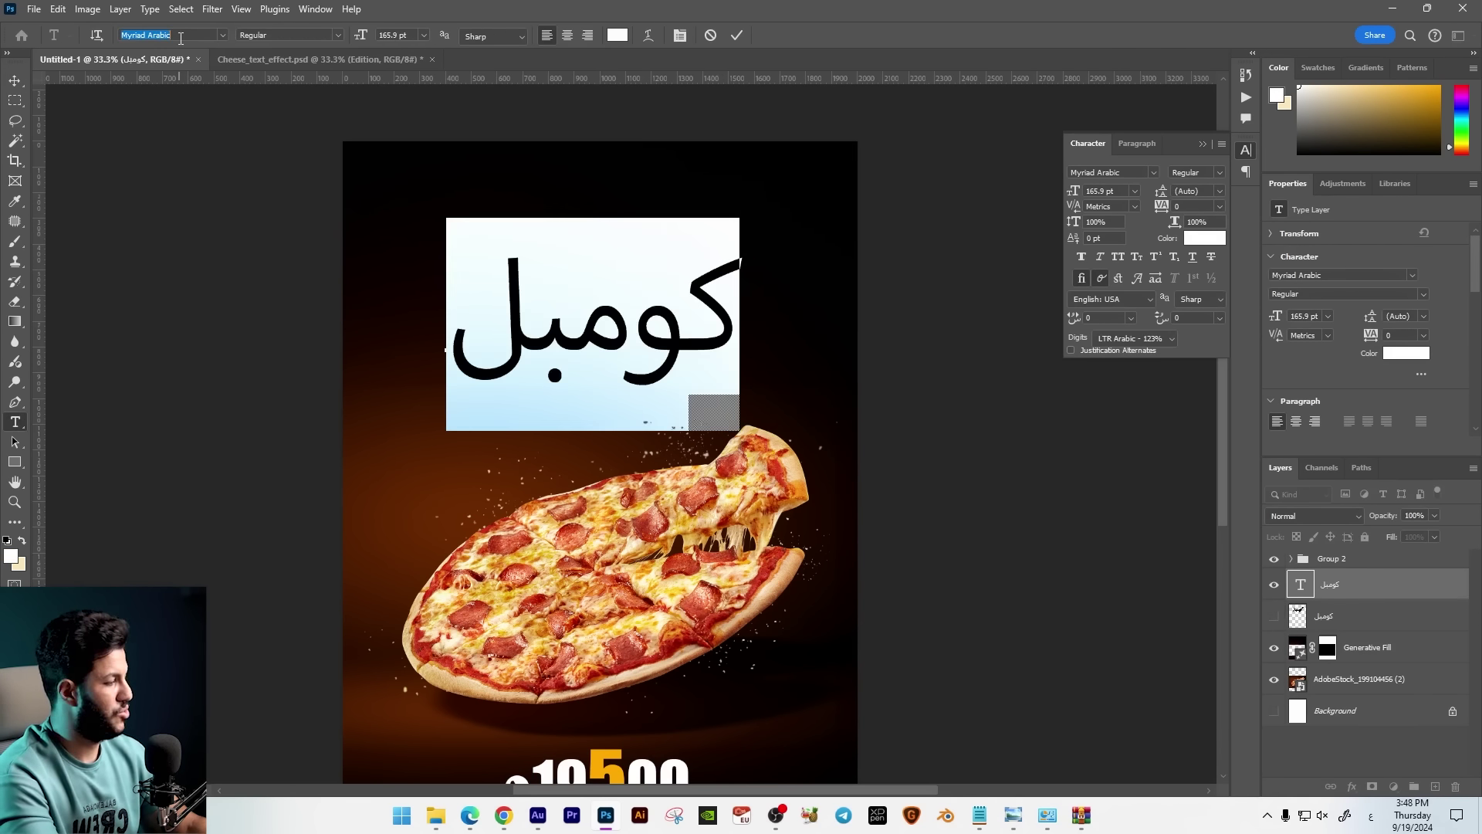
pyautogui.write('GE SS Two')
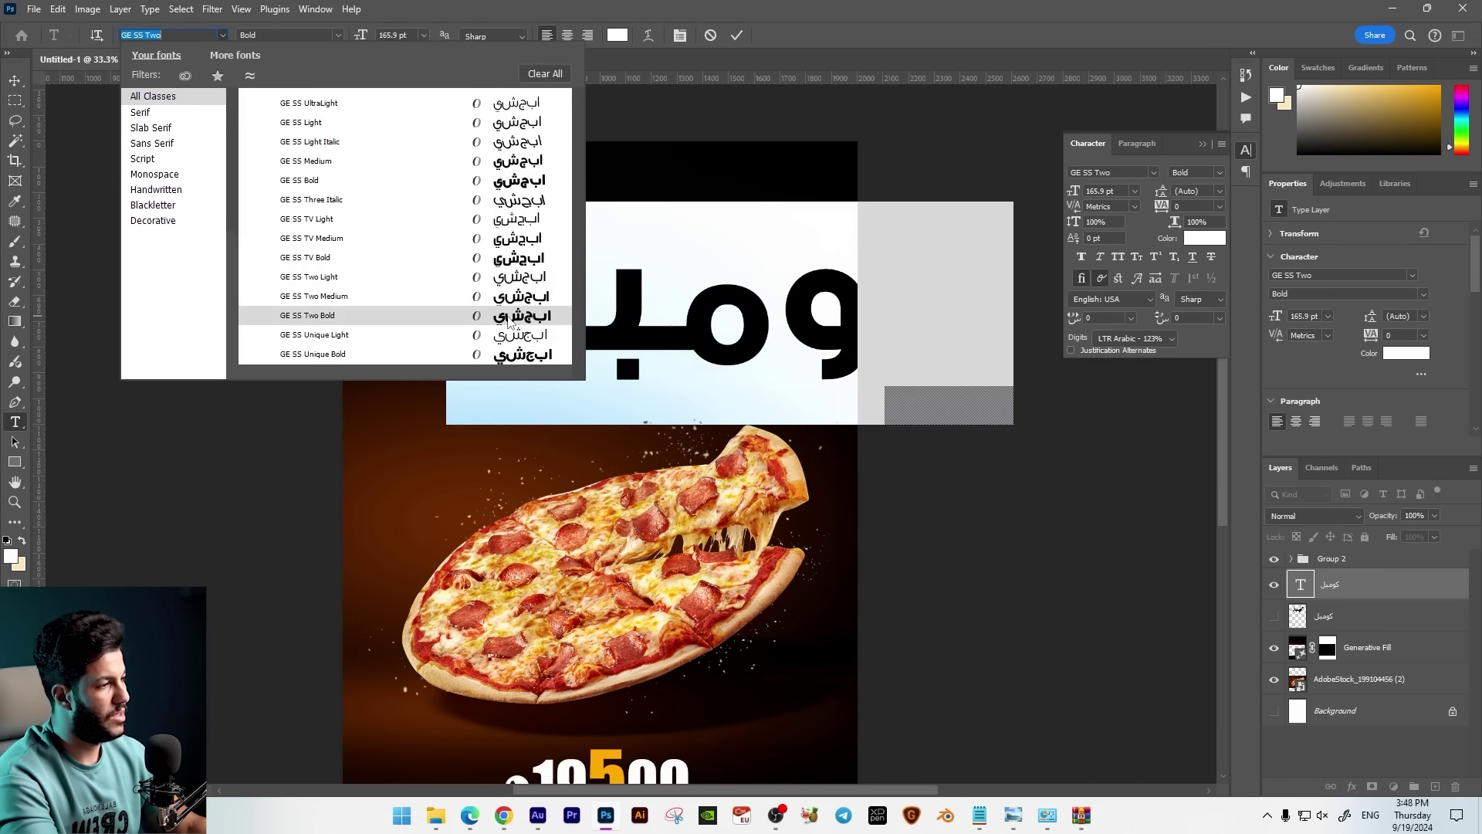
pyautogui.click(507, 315)
pyautogui.hotkey('ctrl', 'Return')
pyautogui.hotkey('ctrl', 't')
pyautogui.moveTo(903, 402)
pyautogui.mouseDown()
pyautogui.moveTo(858, 406)
pyautogui.moveTo(685, 340)
pyautogui.mouseUp()
pyautogui.press('Return')
pyautogui.press('v')
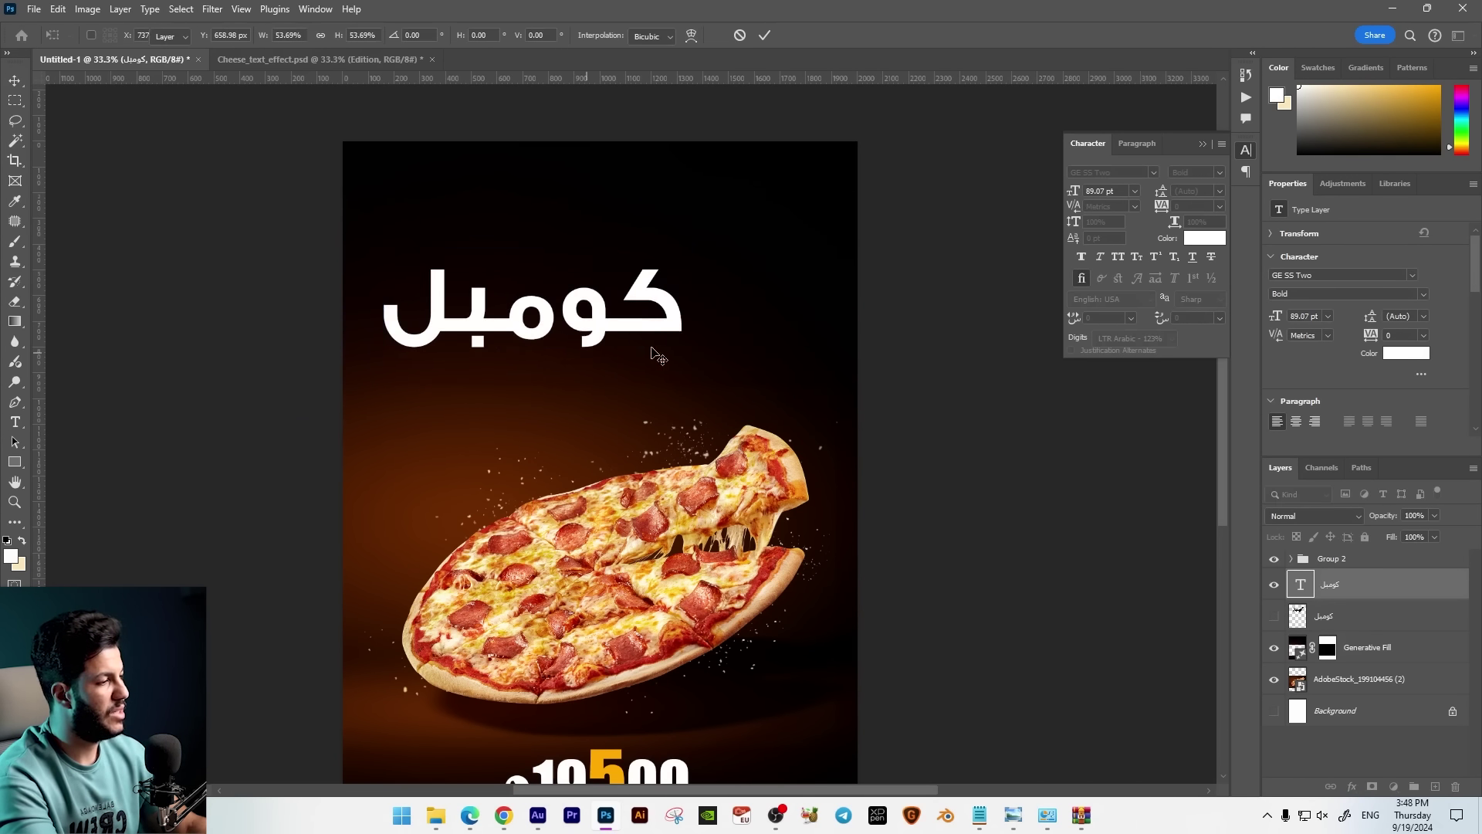
pyautogui.moveTo(610, 371); pyautogui.dragTo(666, 377)
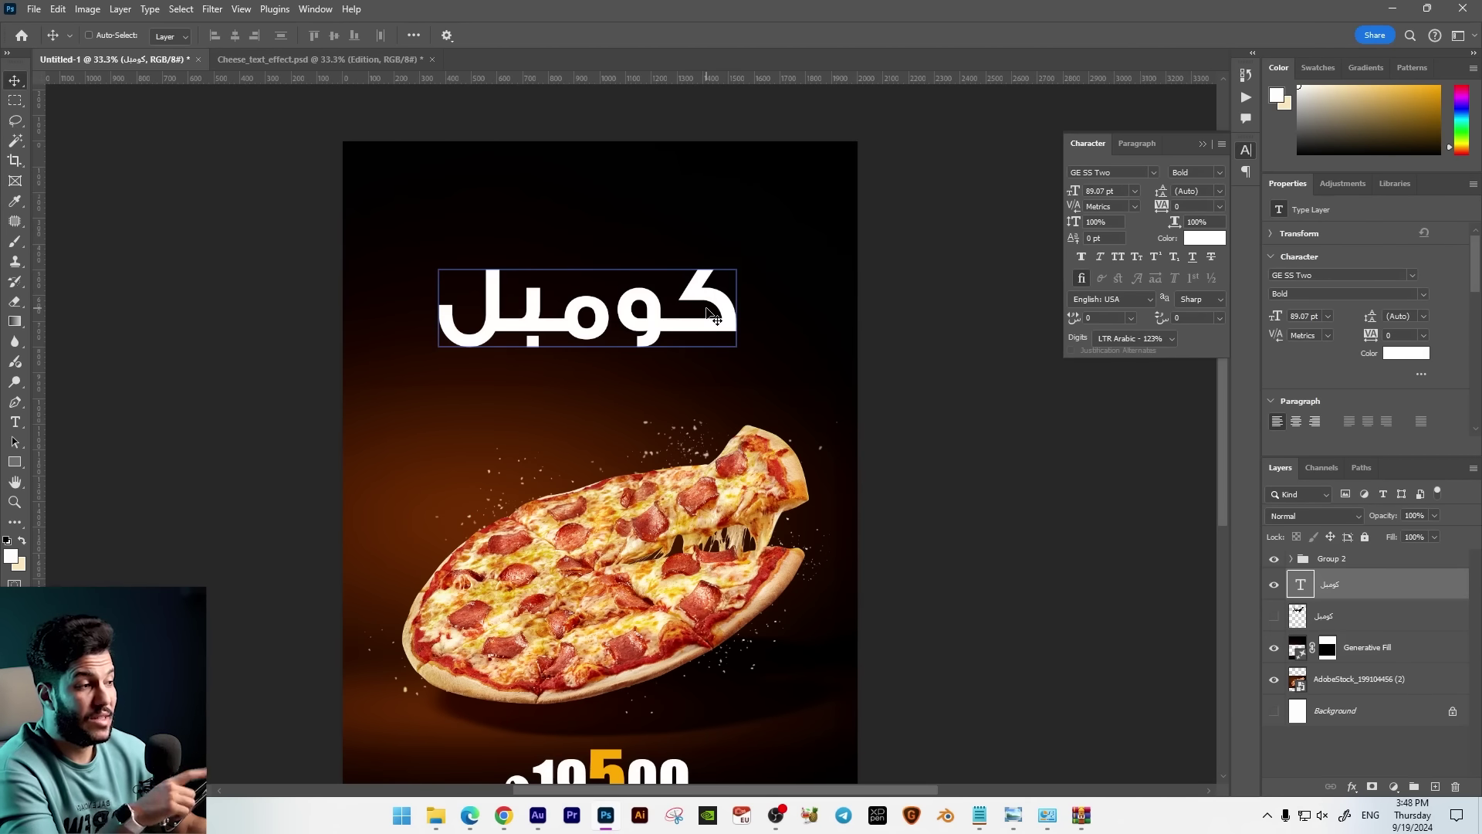
# Reselect the headline layer, nudge it down slightly, and start replacing its font name.
pyautogui.keyDown('ctrl'); pyautogui.click(537, 702); pyautogui.keyUp('ctrl')
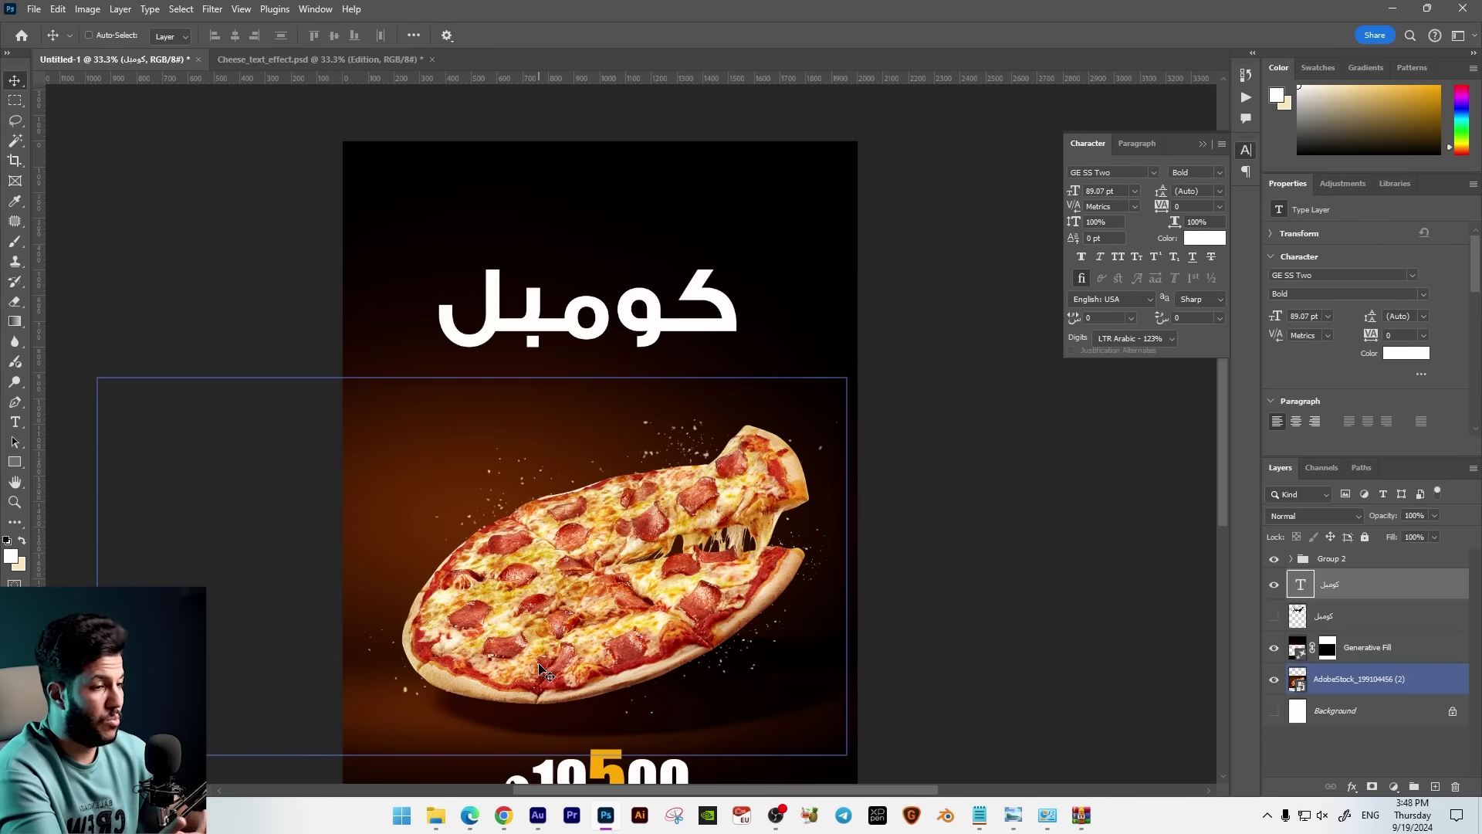
pyautogui.keyDown('ctrl'); pyautogui.click(461, 564); pyautogui.keyUp('ctrl')
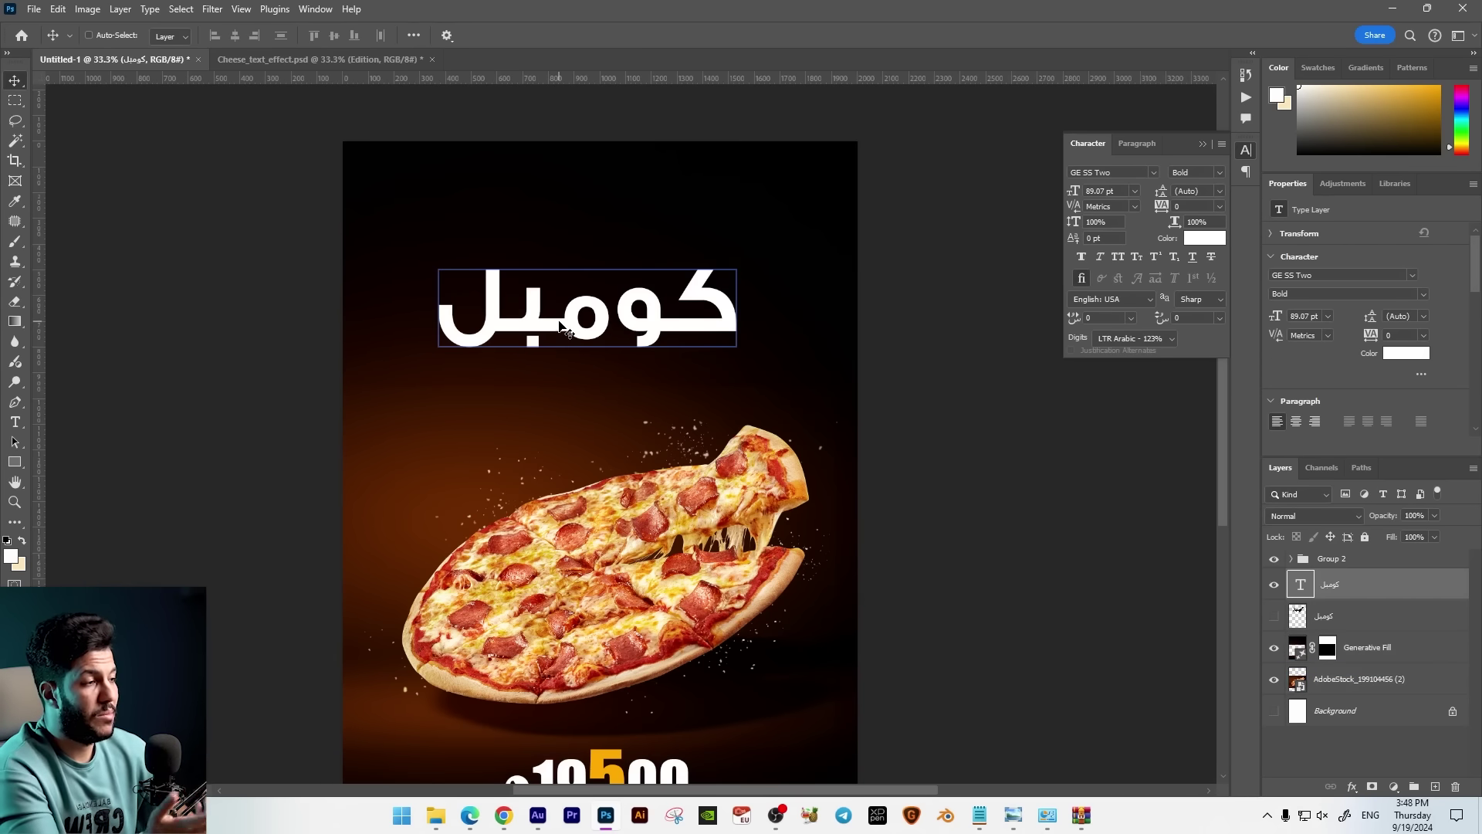
pyautogui.keyDown('ctrl'); pyautogui.click(611, 312); pyautogui.keyUp('ctrl')
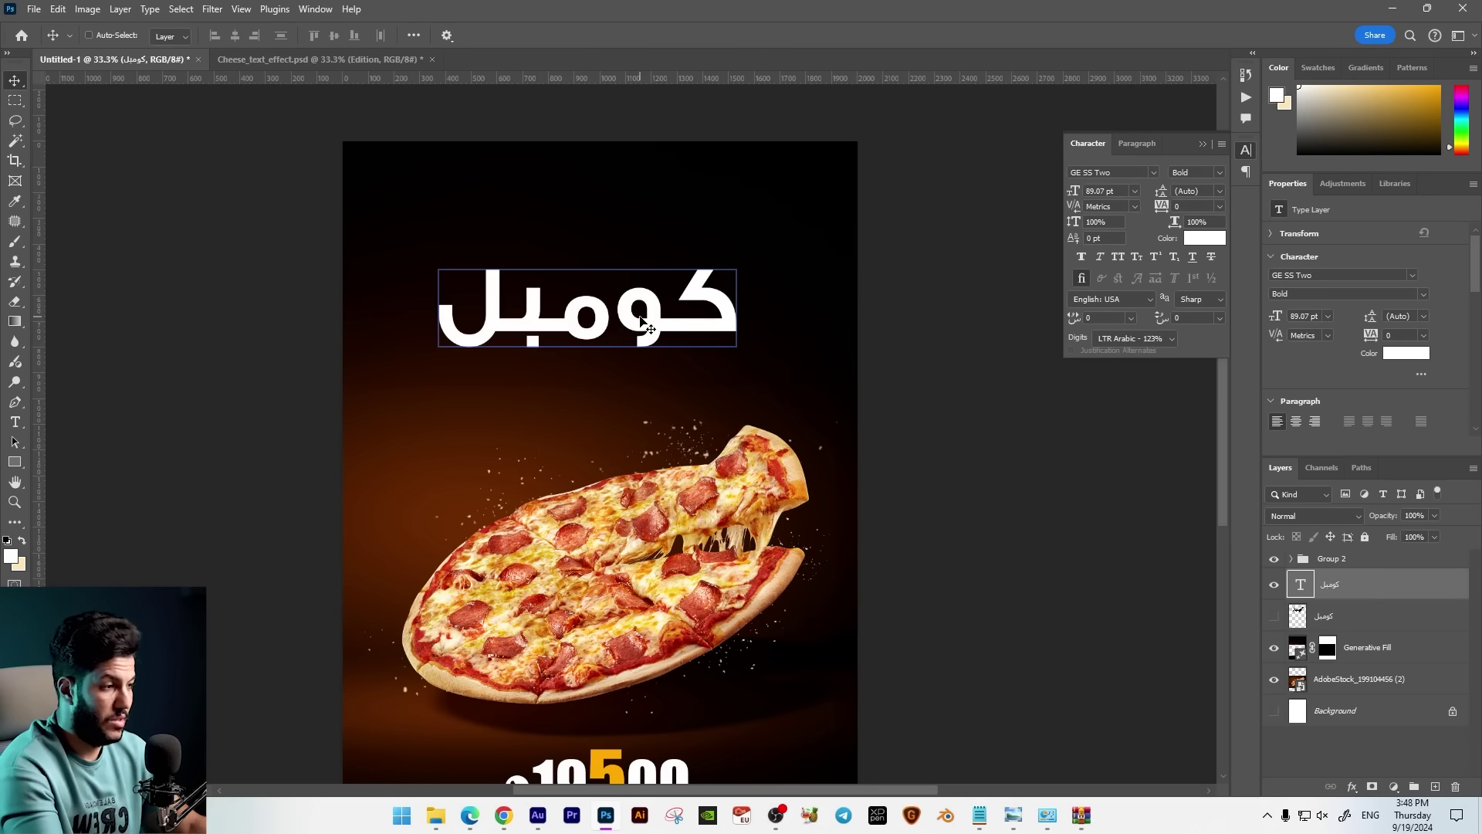
pyautogui.moveTo(764, 322)
pyautogui.mouseDown()
pyautogui.moveTo(733, 337)
pyautogui.moveTo(727, 308)
pyautogui.mouseUp()
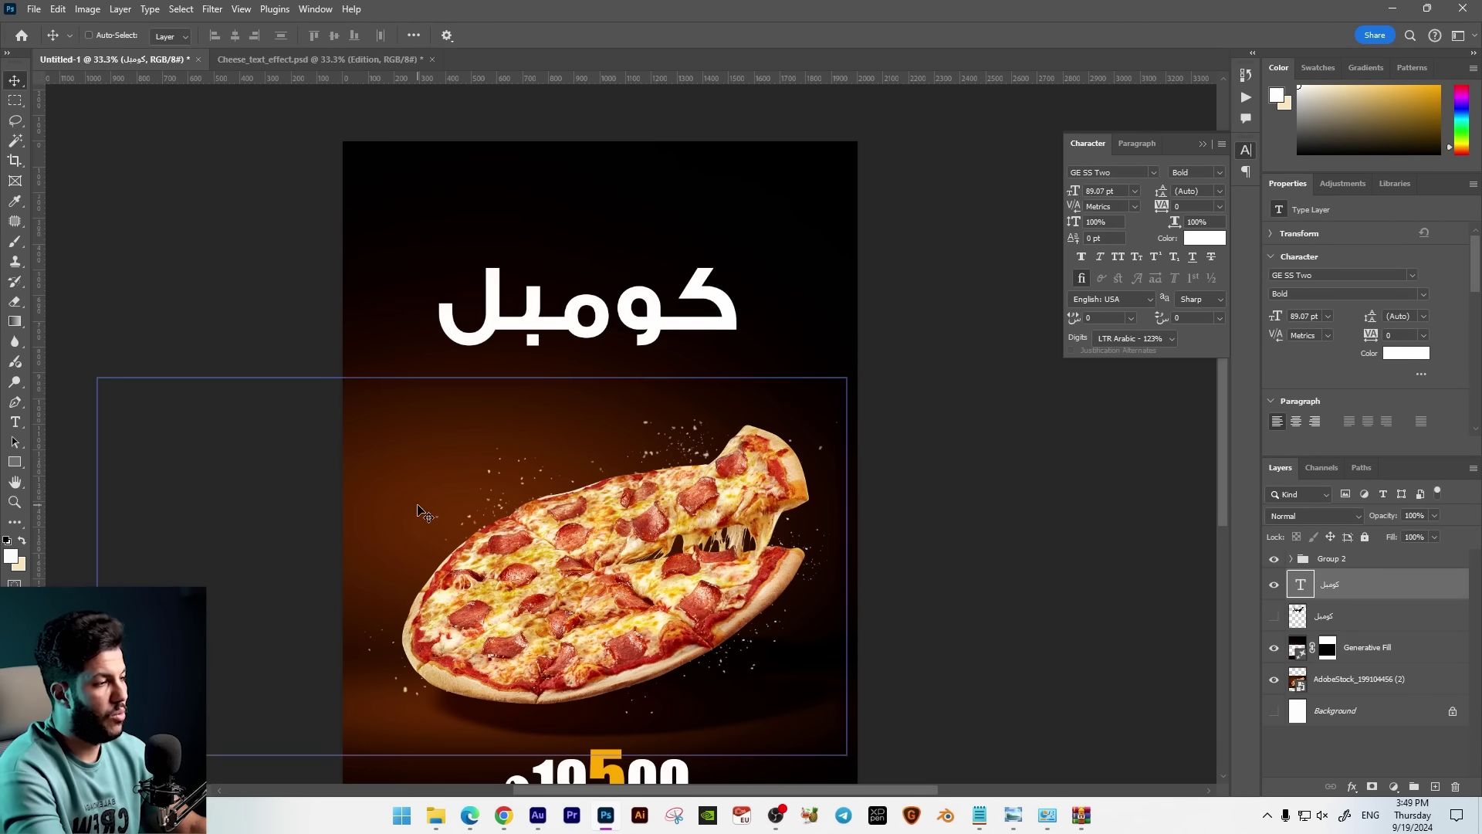
pyautogui.doubleClick(508, 313)
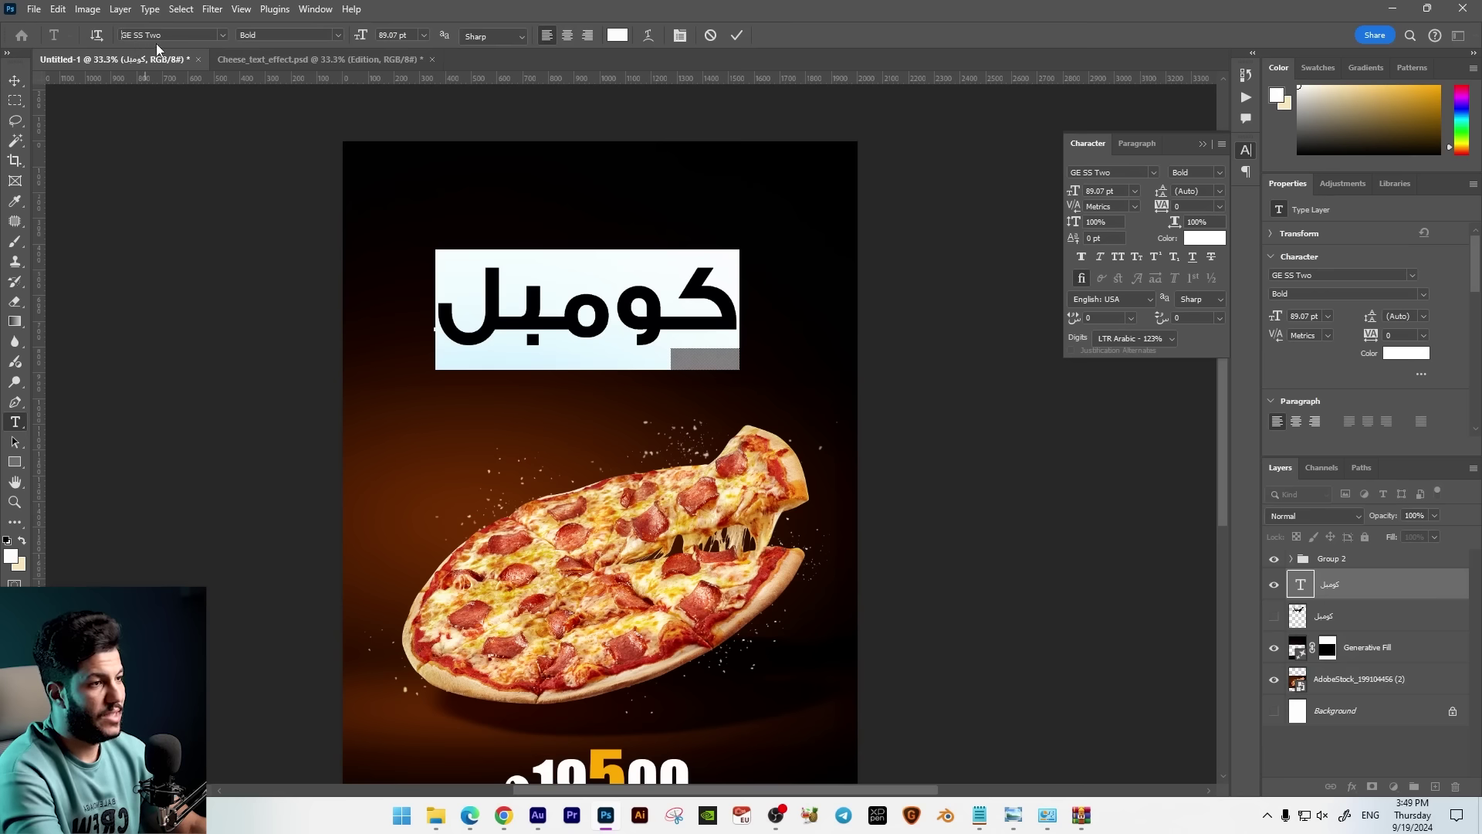
pyautogui.moveTo(139, 36); pyautogui.dragTo(112, 39)
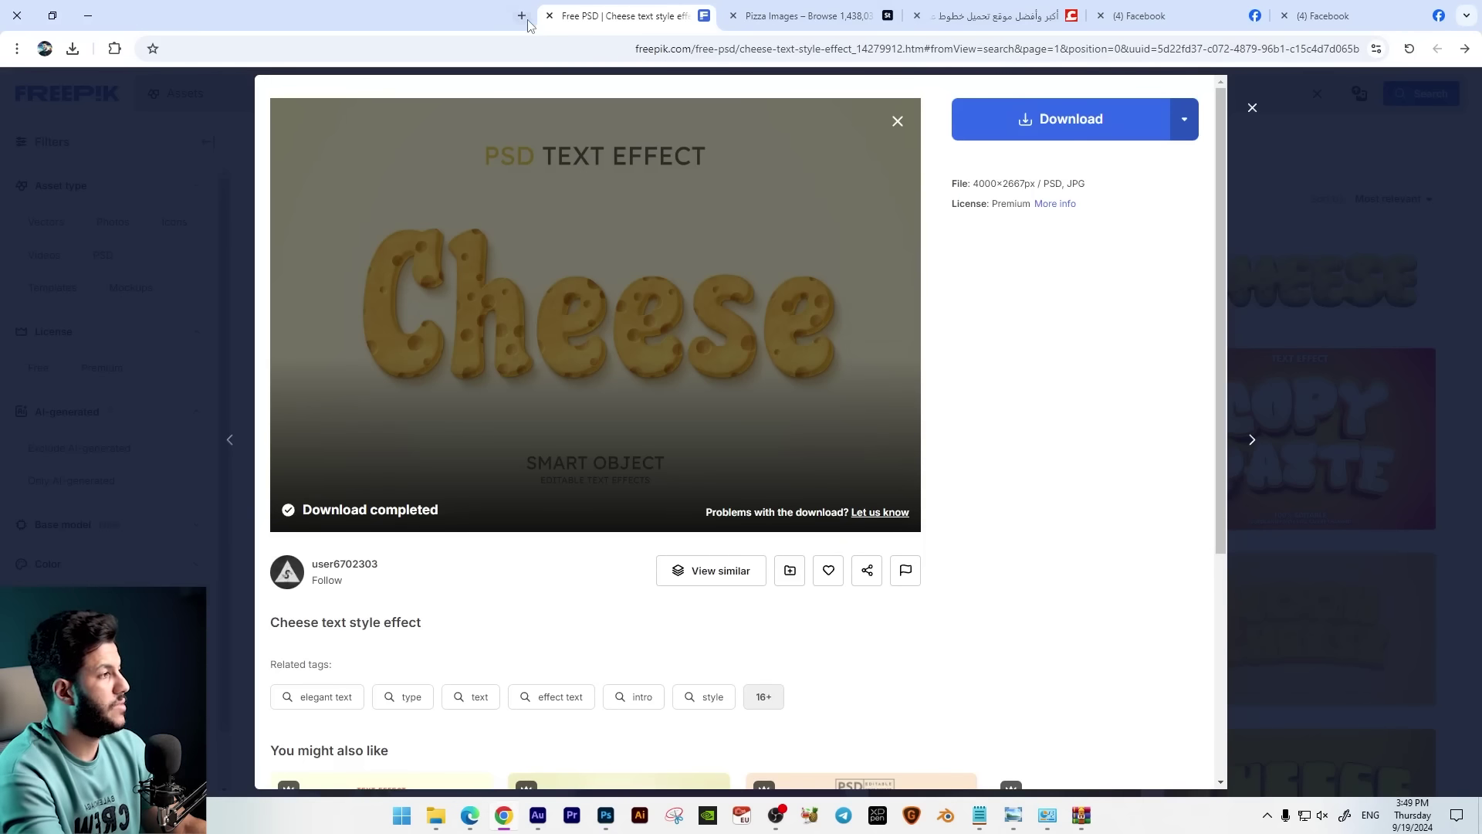
# Search Google Images for ADBO FREE FONT and view the Abdo Free Bold font page.
pyautogui.hotkey('ctrl', 't')
pyautogui.click(700, 398)
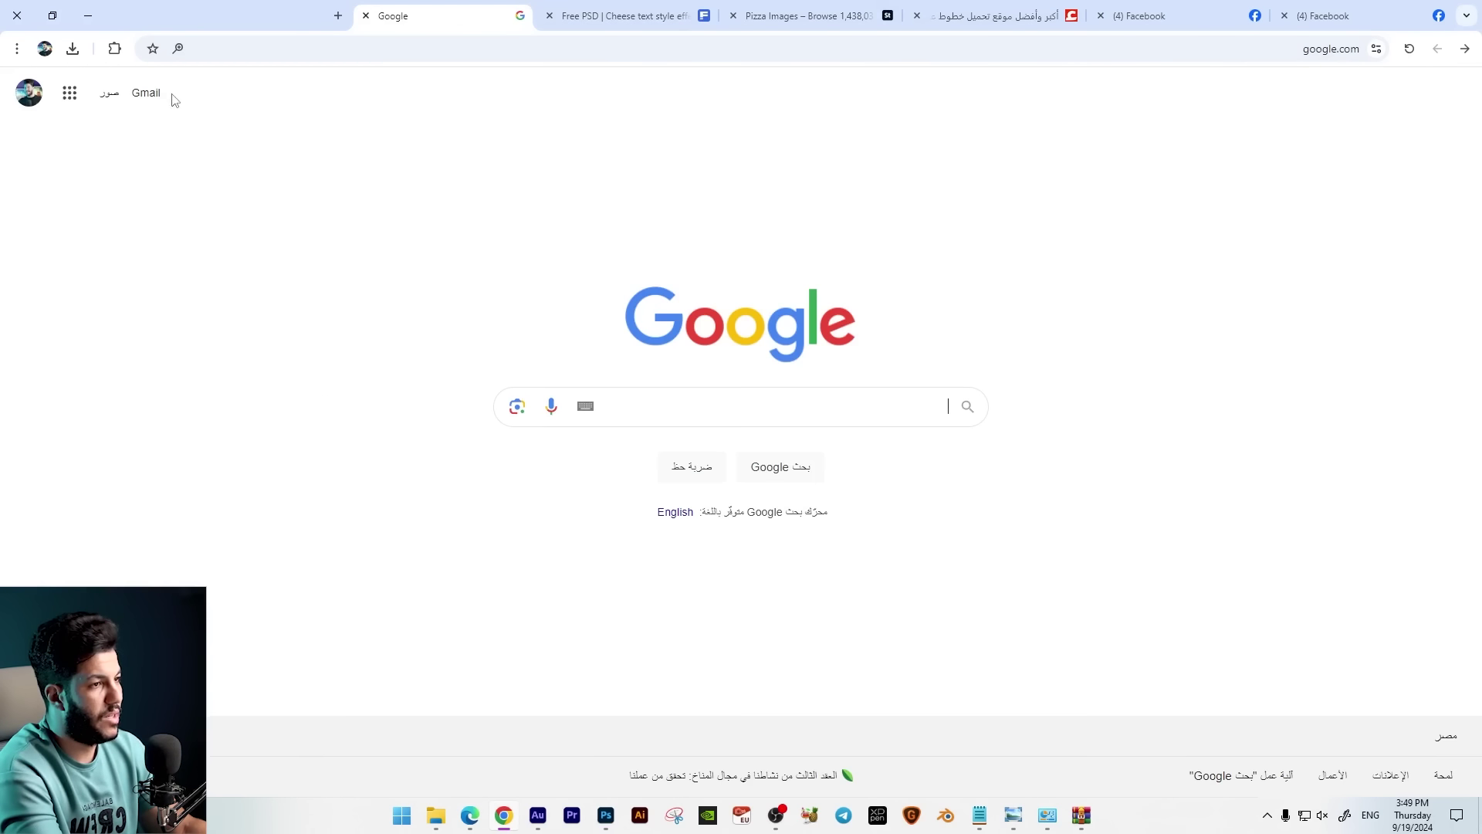
pyautogui.click(104, 94)
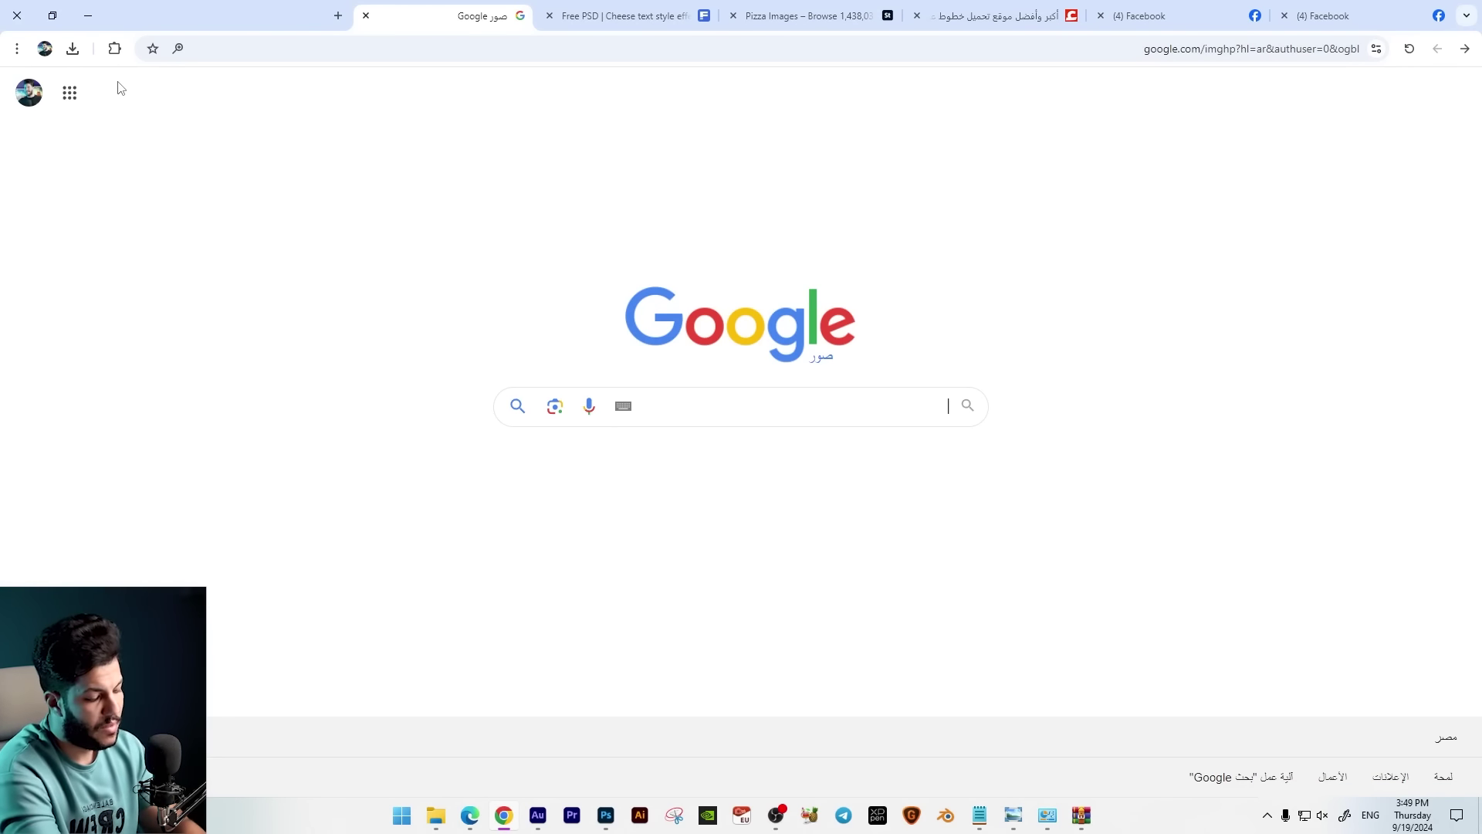
pyautogui.write('ADBO F')
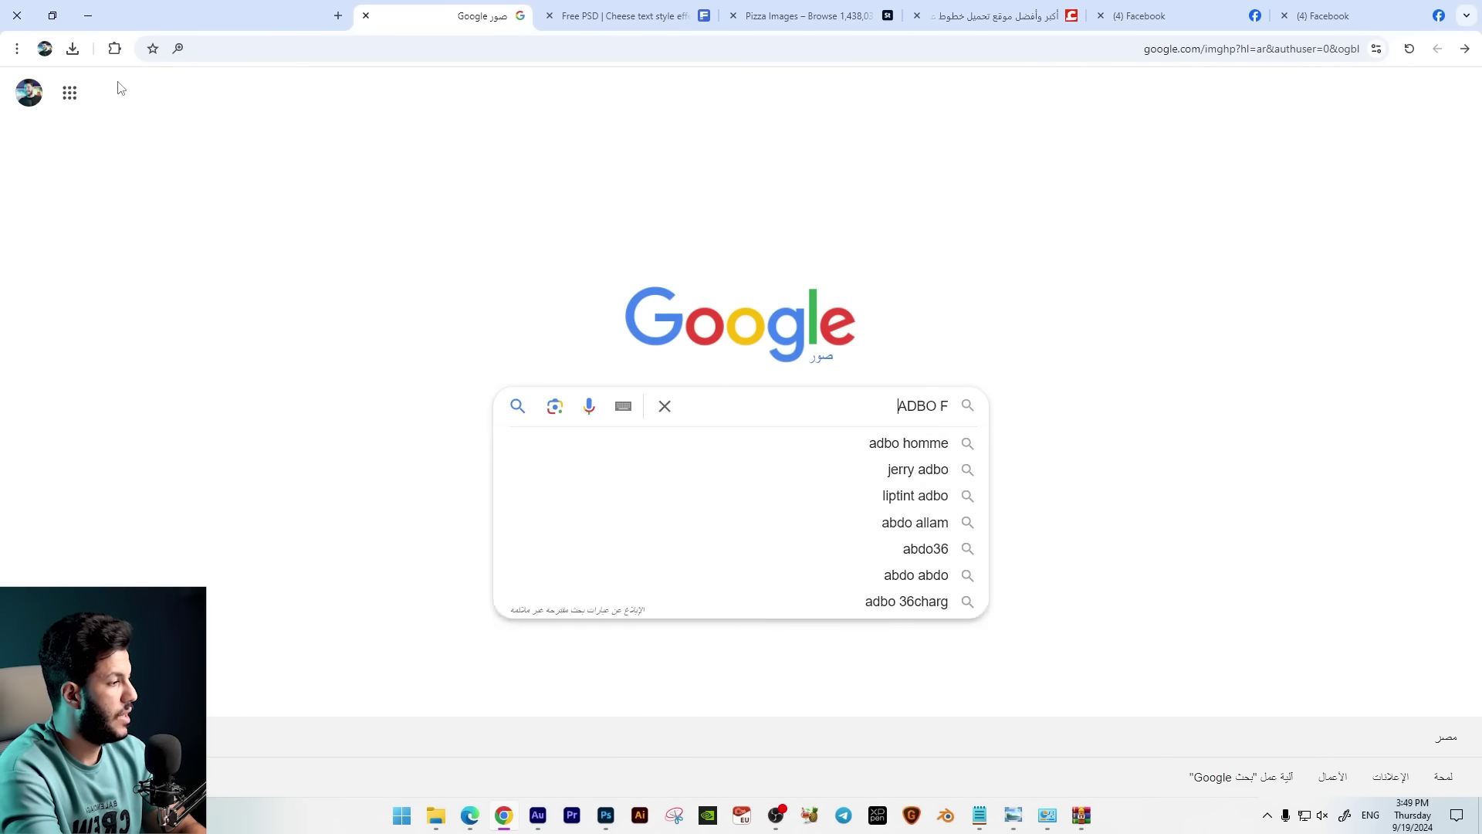
pyautogui.write('REE FONT')
pyautogui.press('Return')
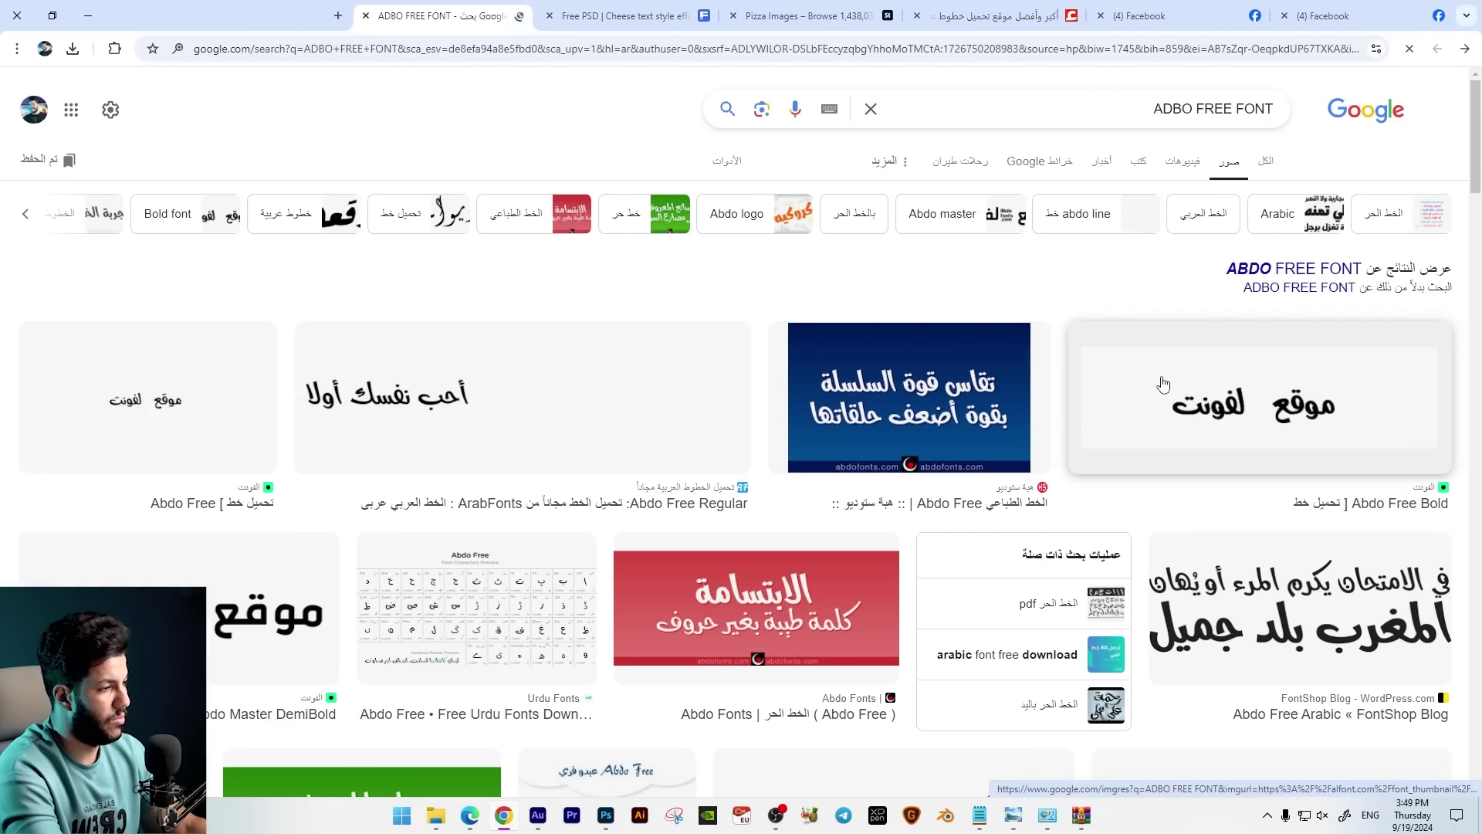
pyautogui.click(1163, 384)
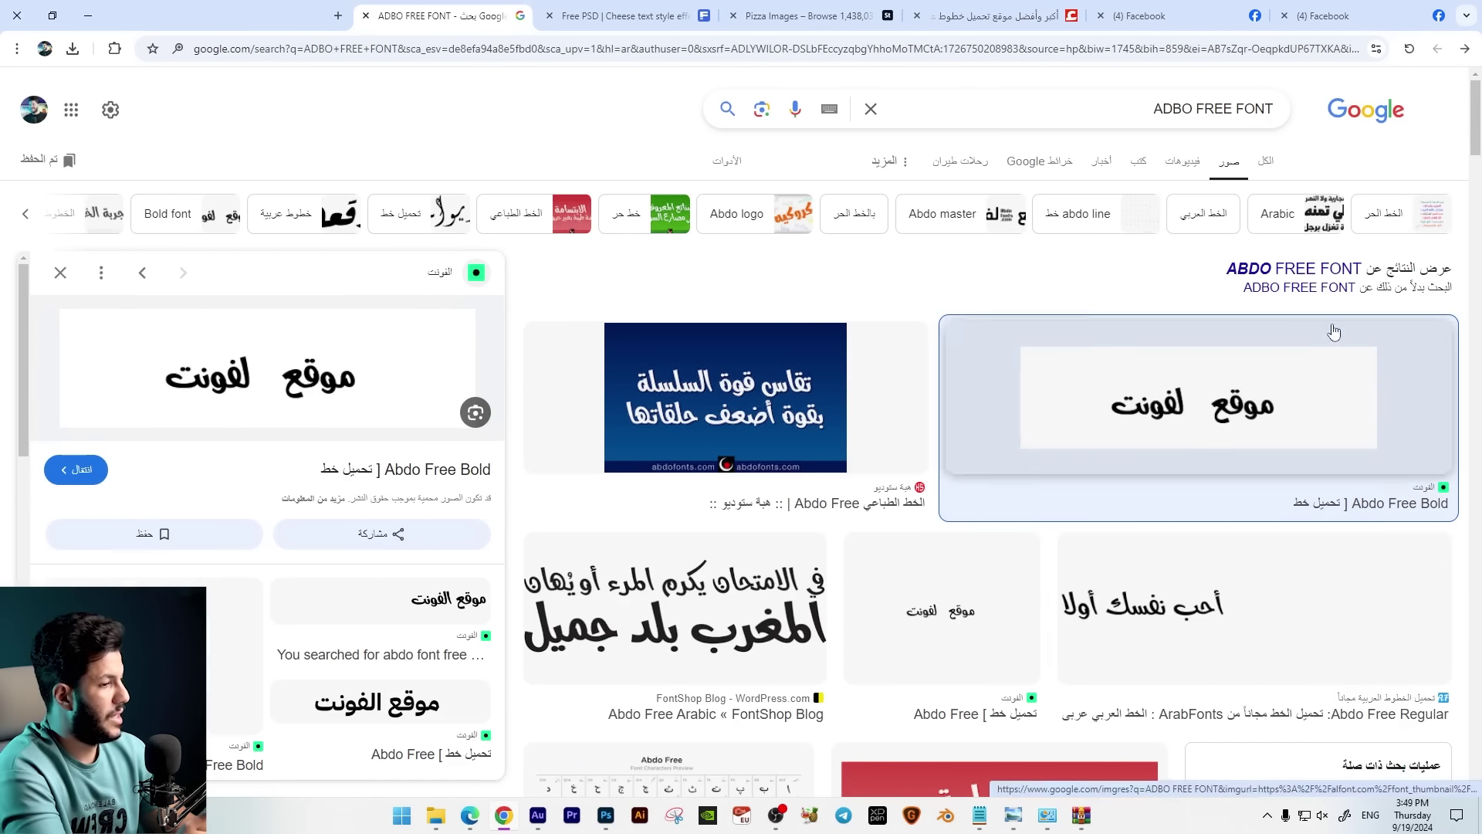
pyautogui.click(321, 371)
pyautogui.scroll(-3, 701, 347)
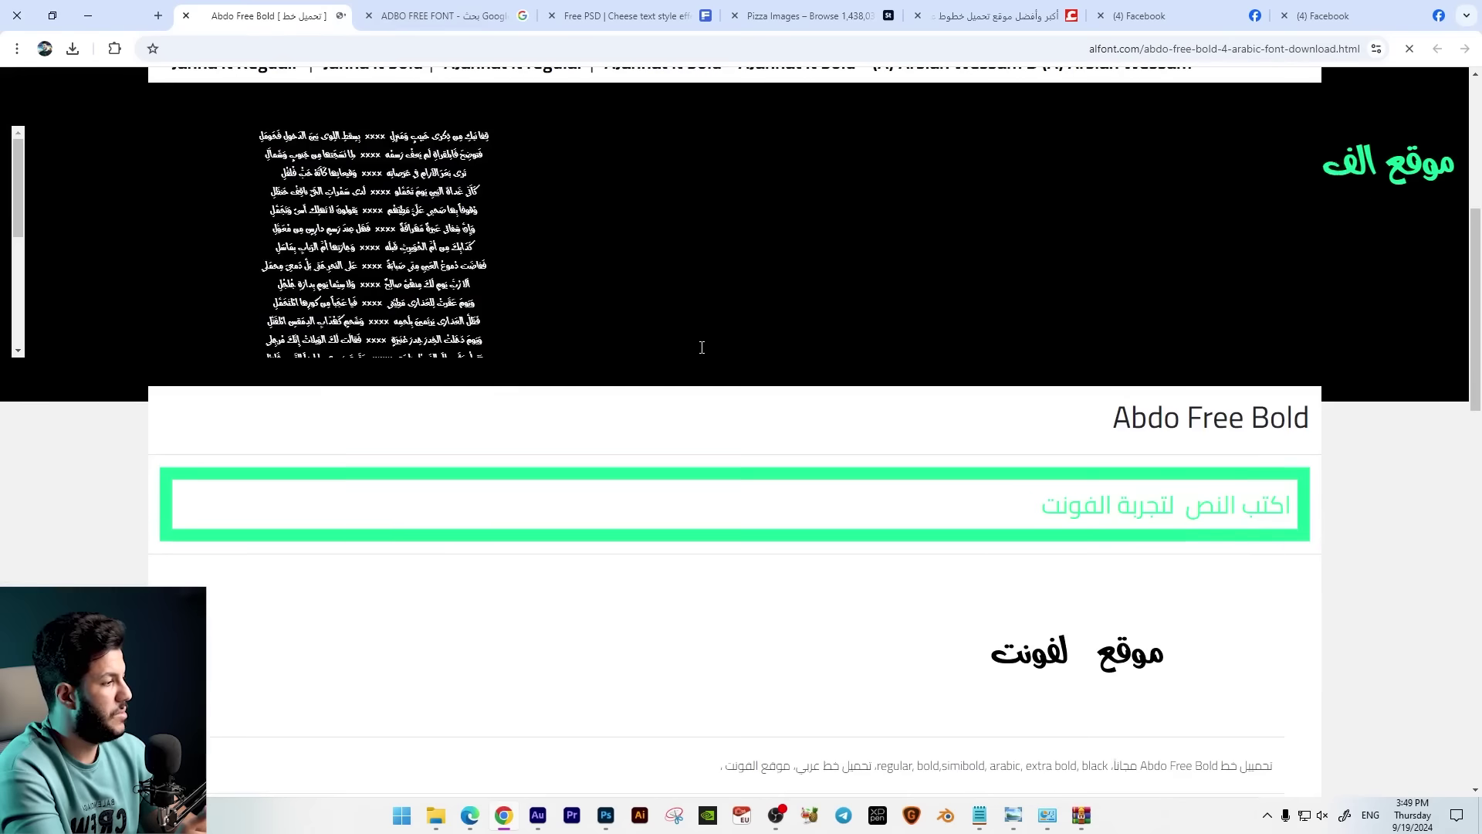
pyautogui.scroll(-4, 926, 437)
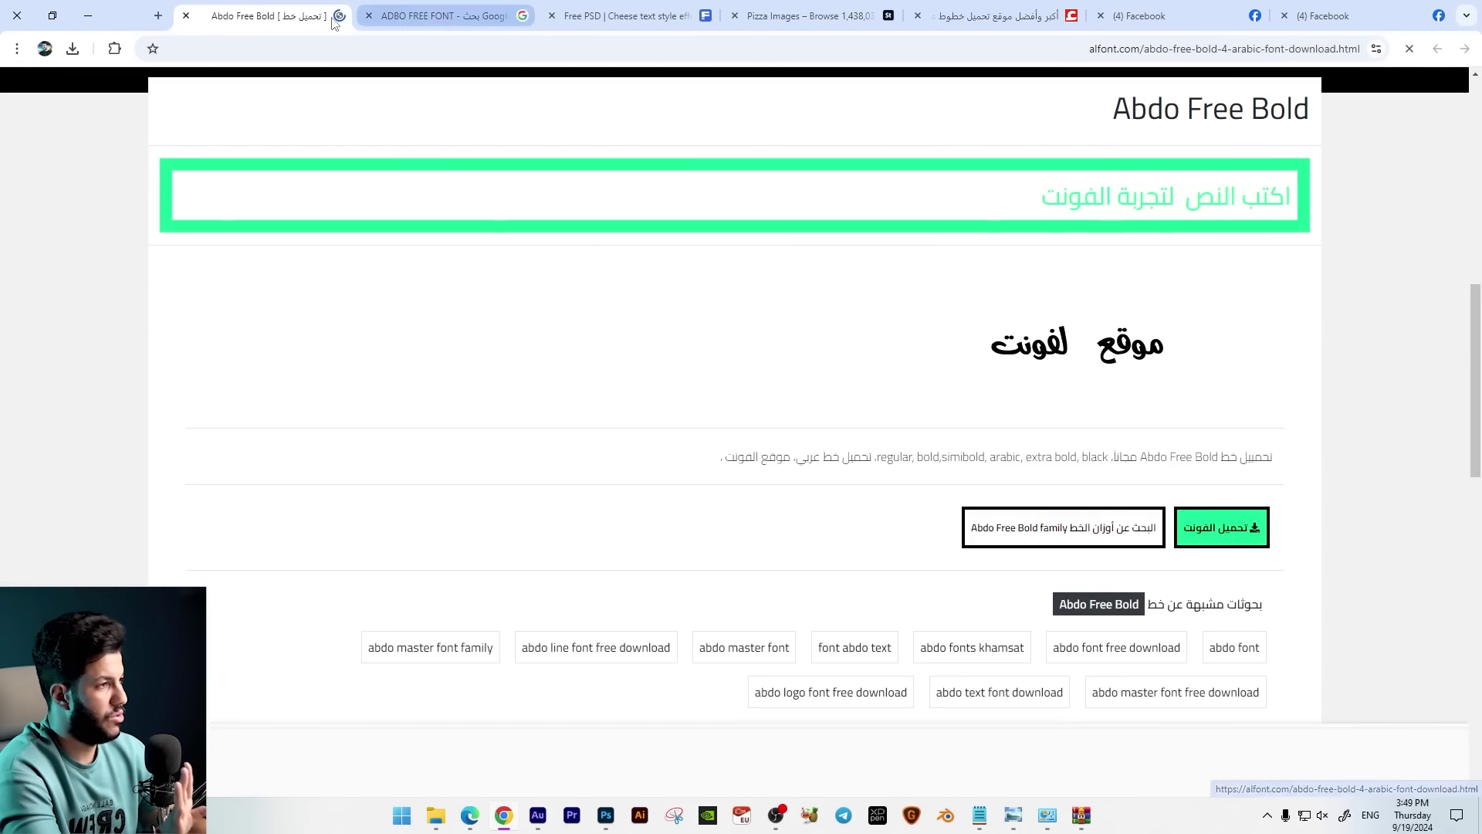
pyautogui.click(432, 16)
# Search images for WAFI FONT and SULTAN FREE FONT, previewing each font sample.
pyautogui.moveTo(1153, 109); pyautogui.dragTo(1184, 109)
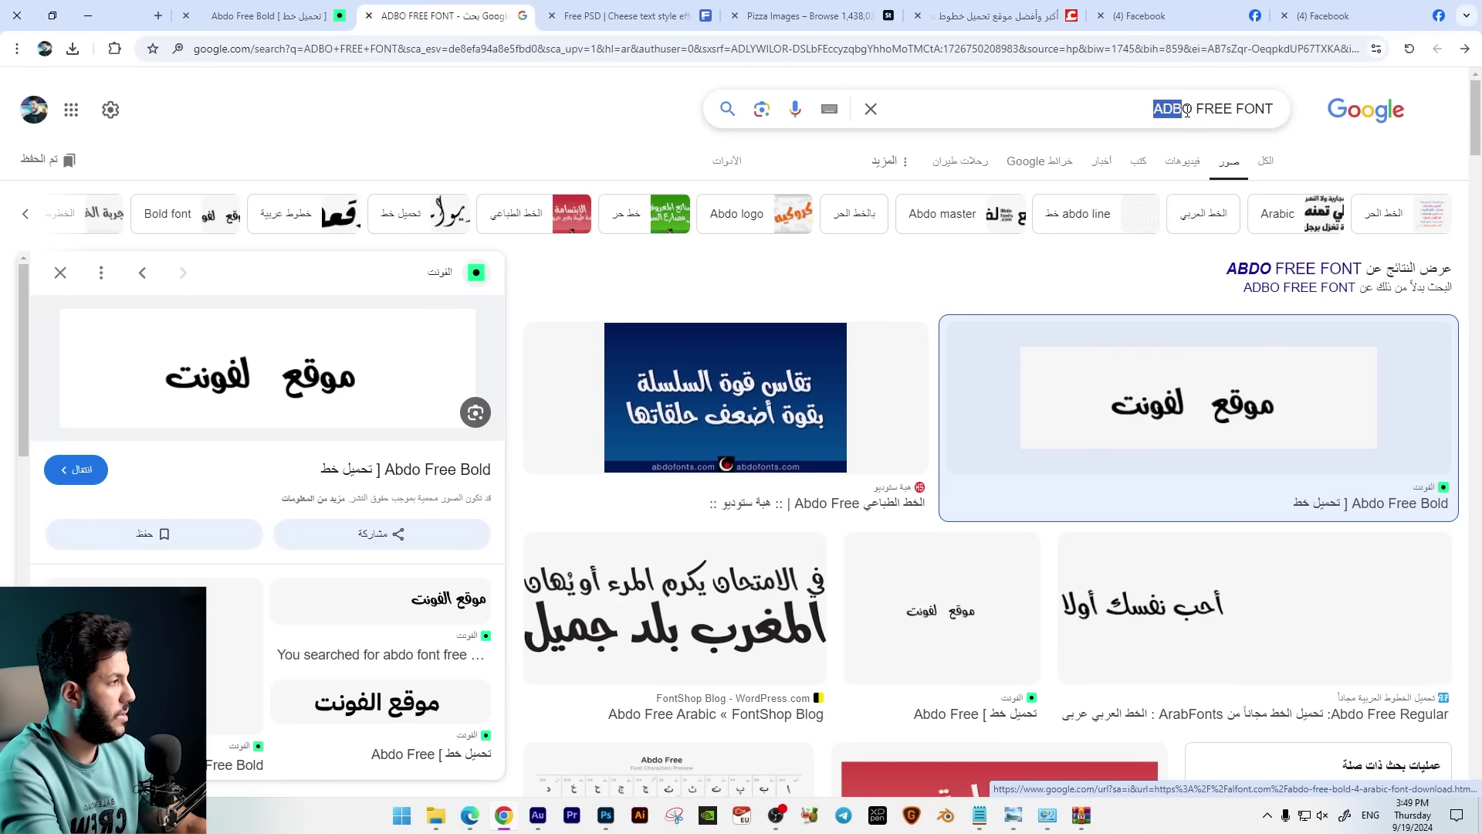
pyautogui.write('W')
pyautogui.write('AFI')
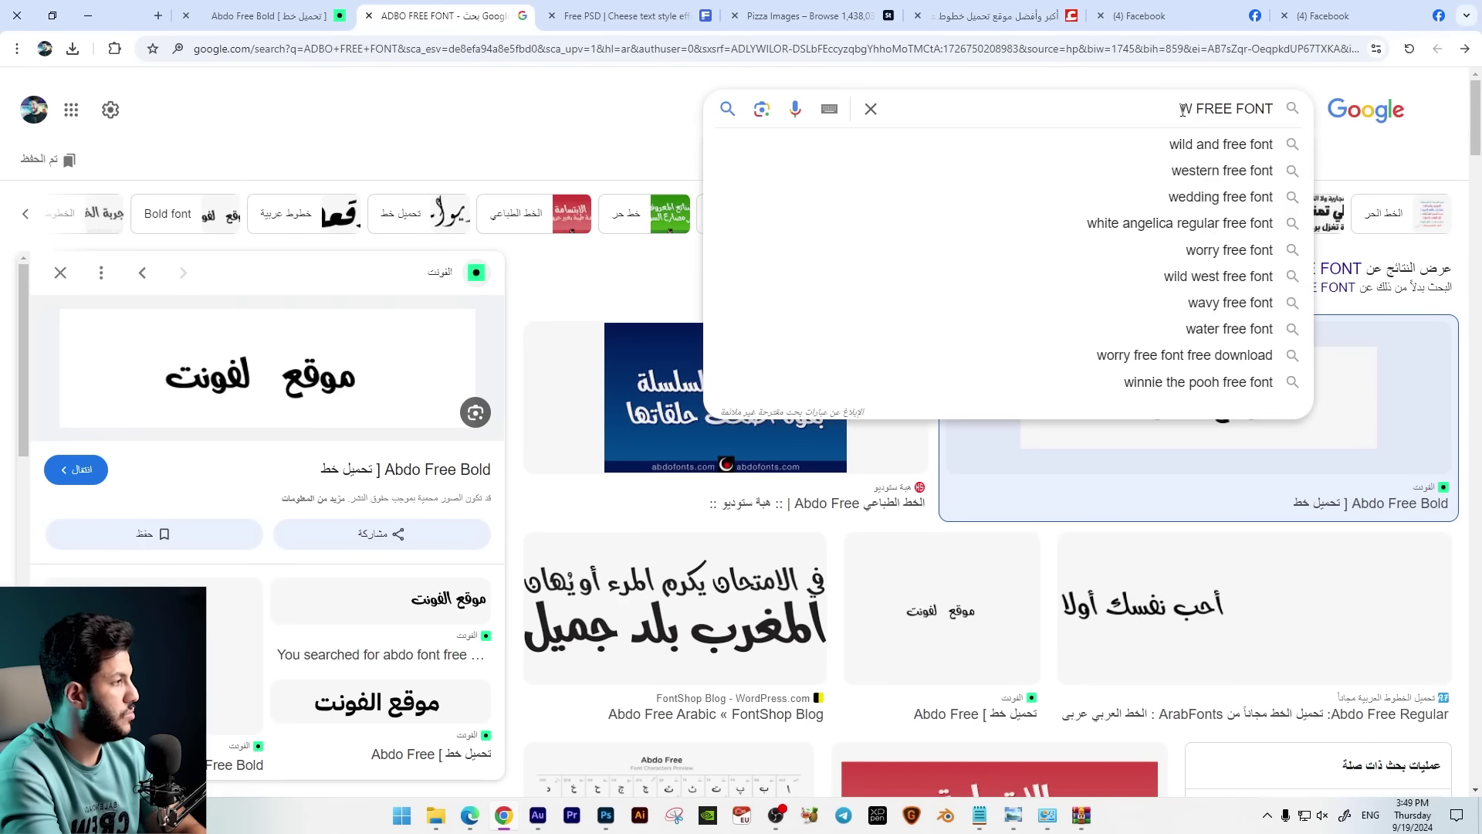
pyautogui.press('Return')
pyautogui.click(1350, 360)
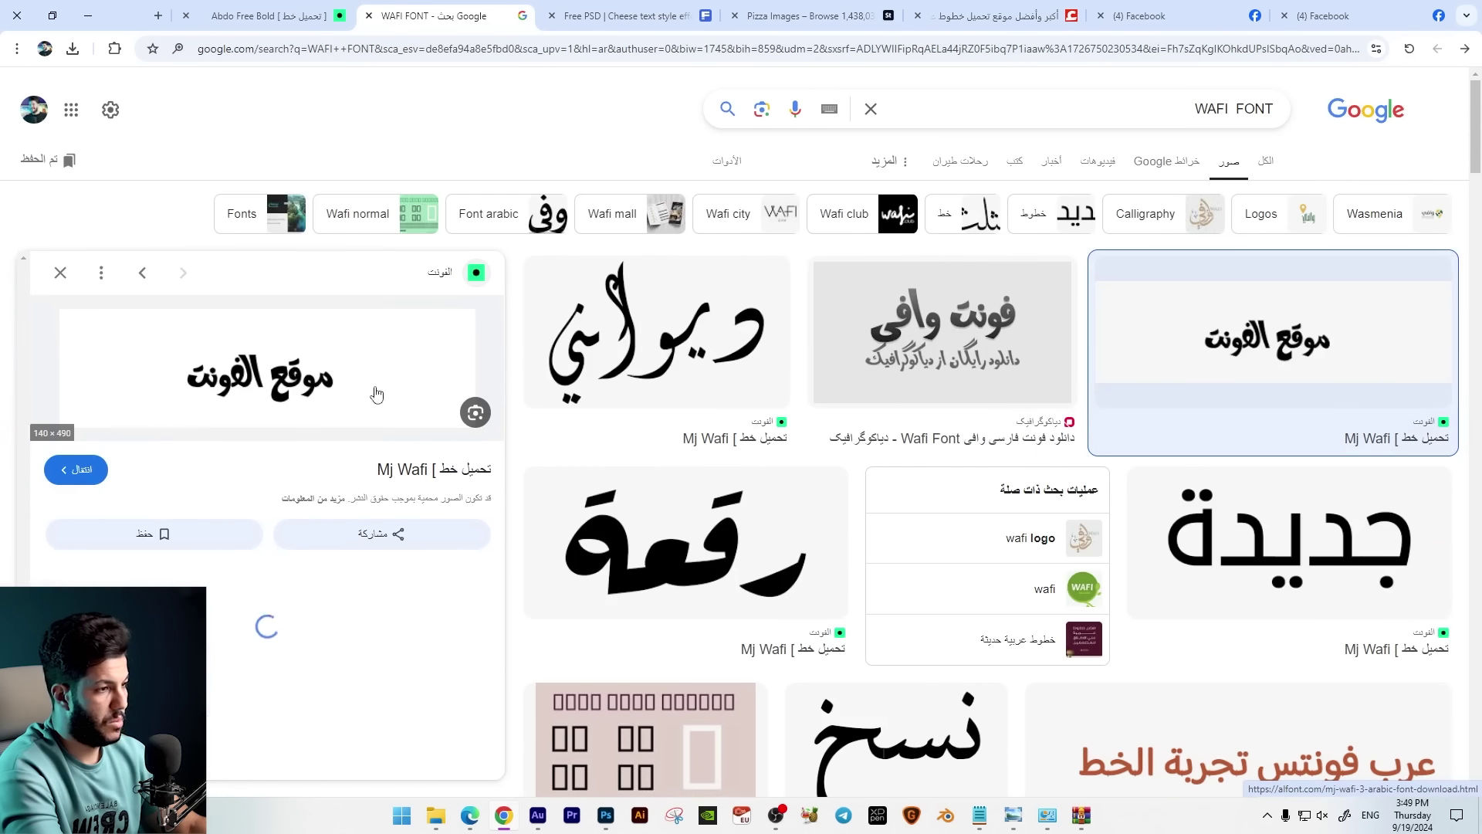
pyautogui.doubleClick(1227, 109)
pyautogui.write('SULTA')
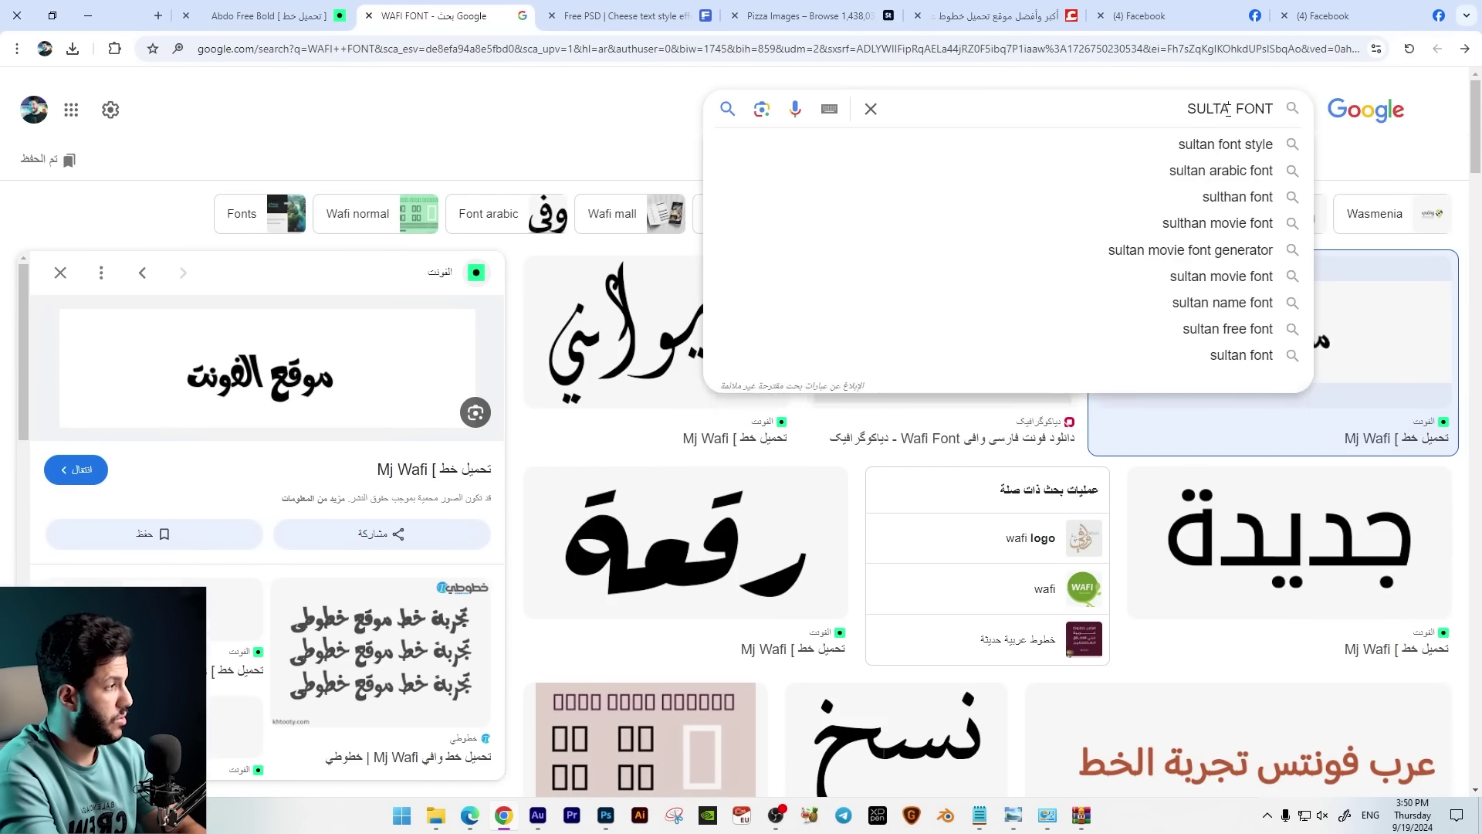
pyautogui.write('N FREE')
pyautogui.press('Return')
pyautogui.click(1285, 340)
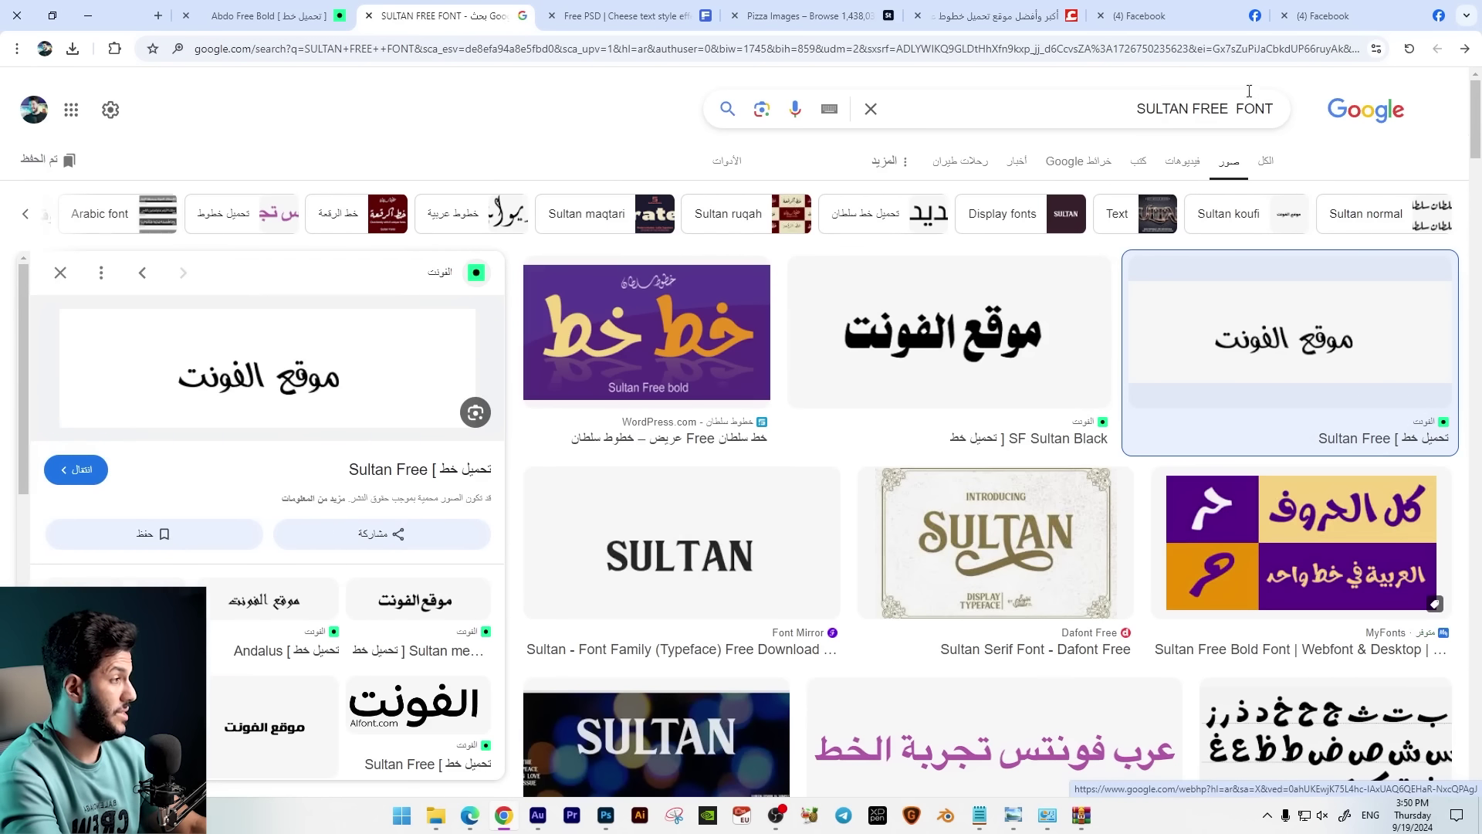
# Search images for MUSLMAH FONT, then return to the arbfonts.com tab.
pyautogui.moveTo(1137, 109); pyautogui.dragTo(1223, 114)
pyautogui.write('MUSL')
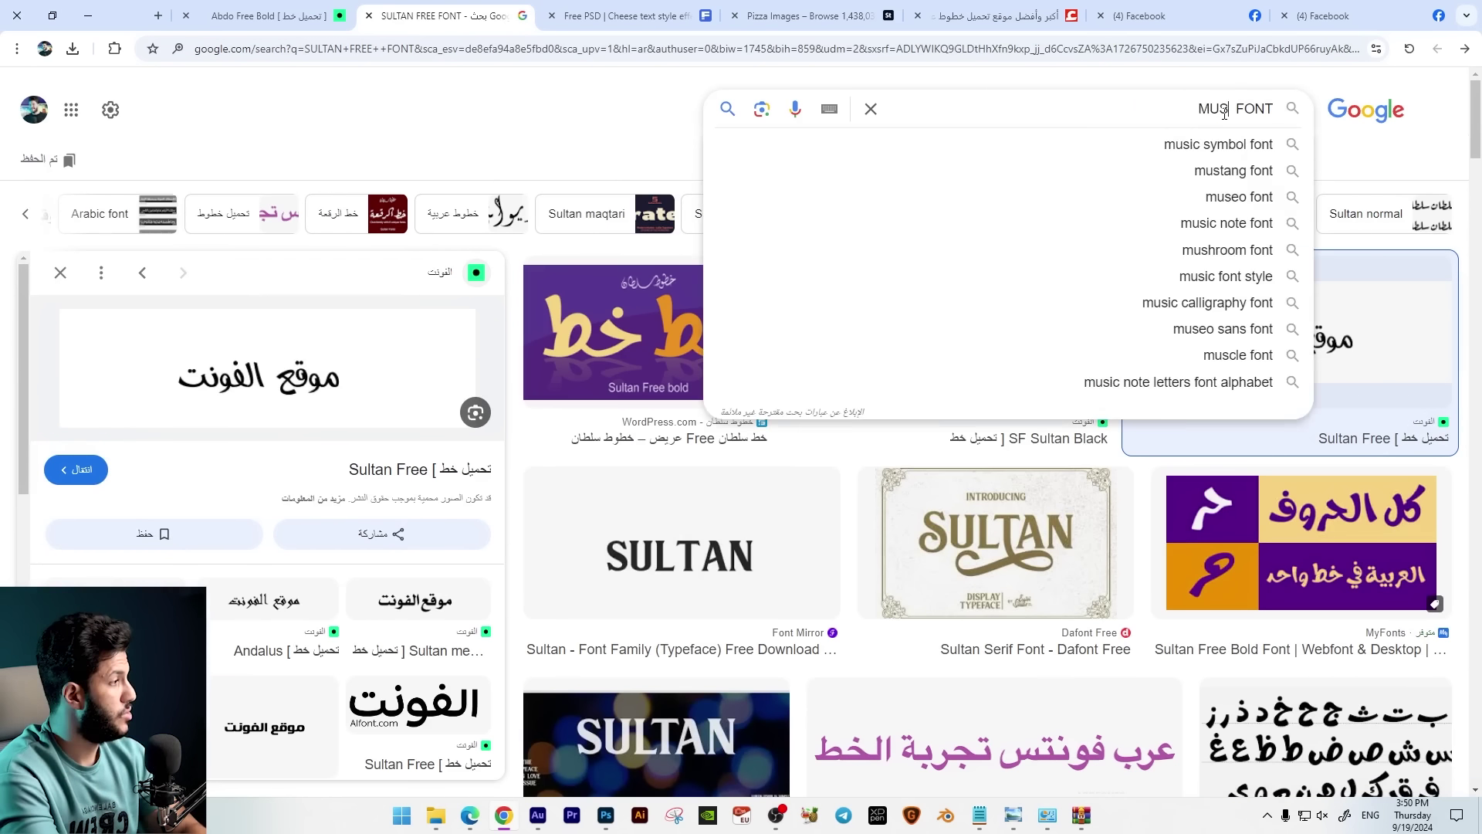
pyautogui.write('MAH')
pyautogui.press('Return')
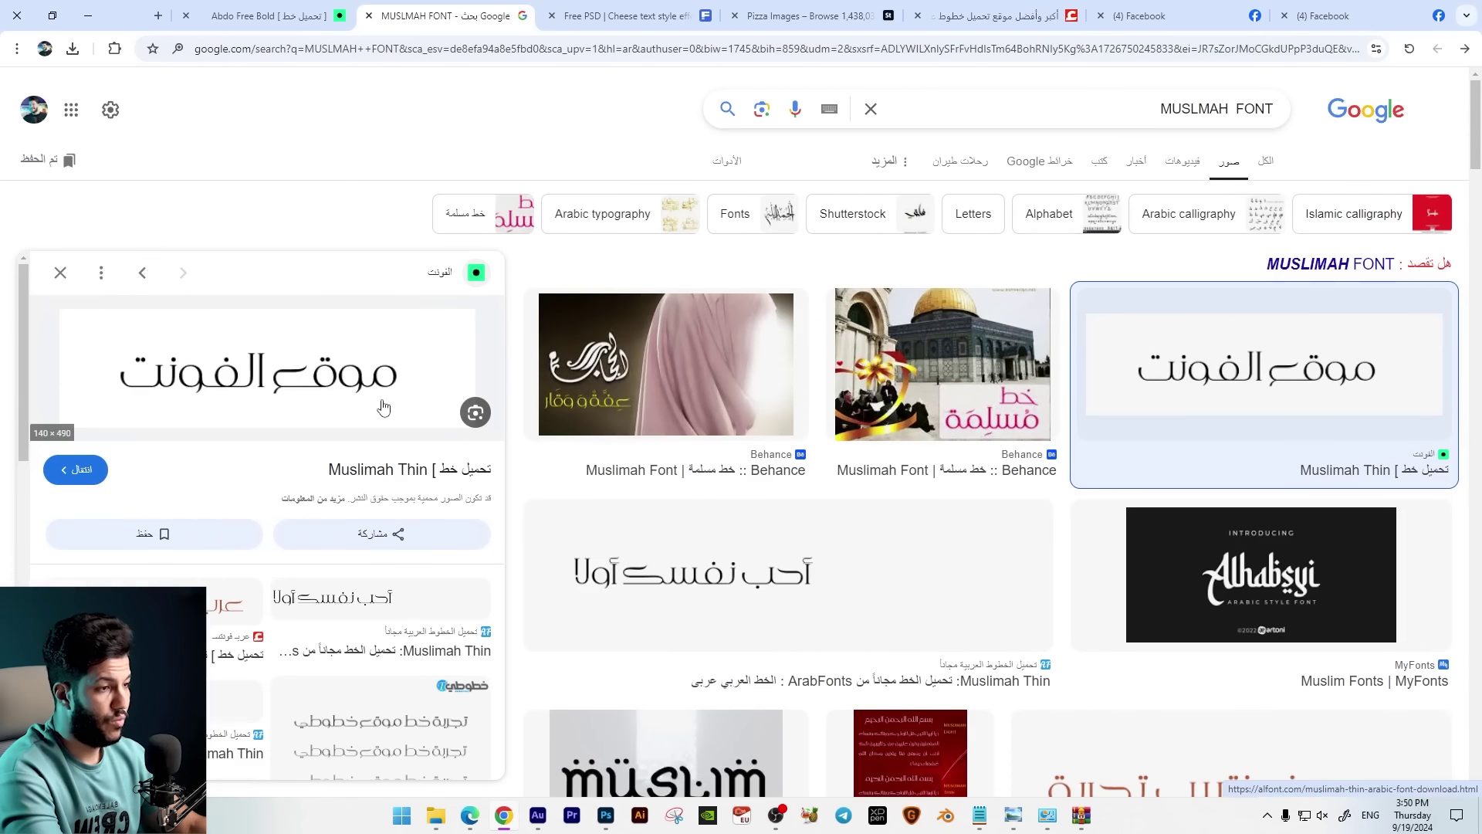
pyautogui.scroll(-3, 320, 399)
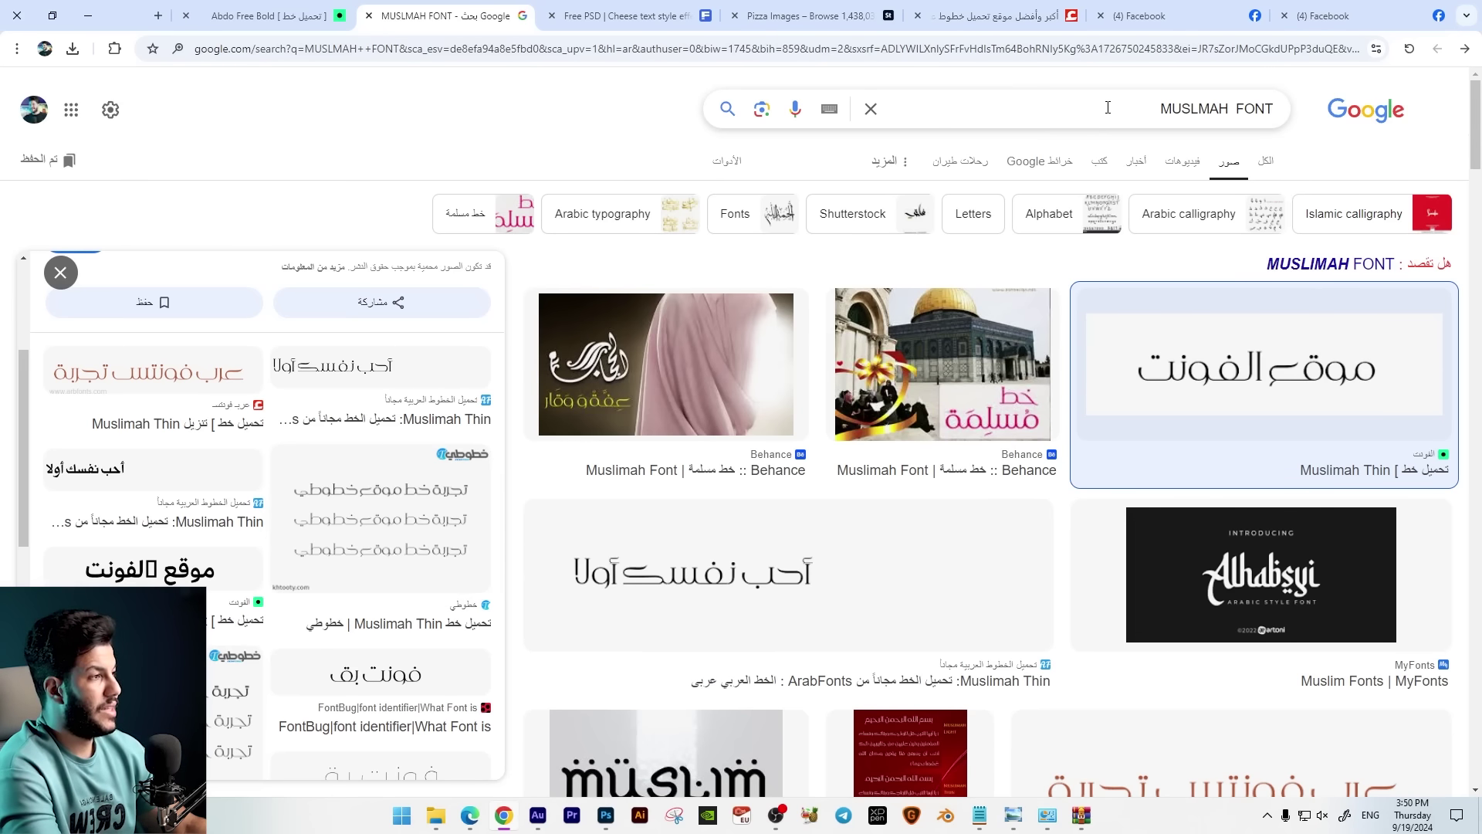
pyautogui.click(996, 15)
pyautogui.scroll(-3, 982, 223)
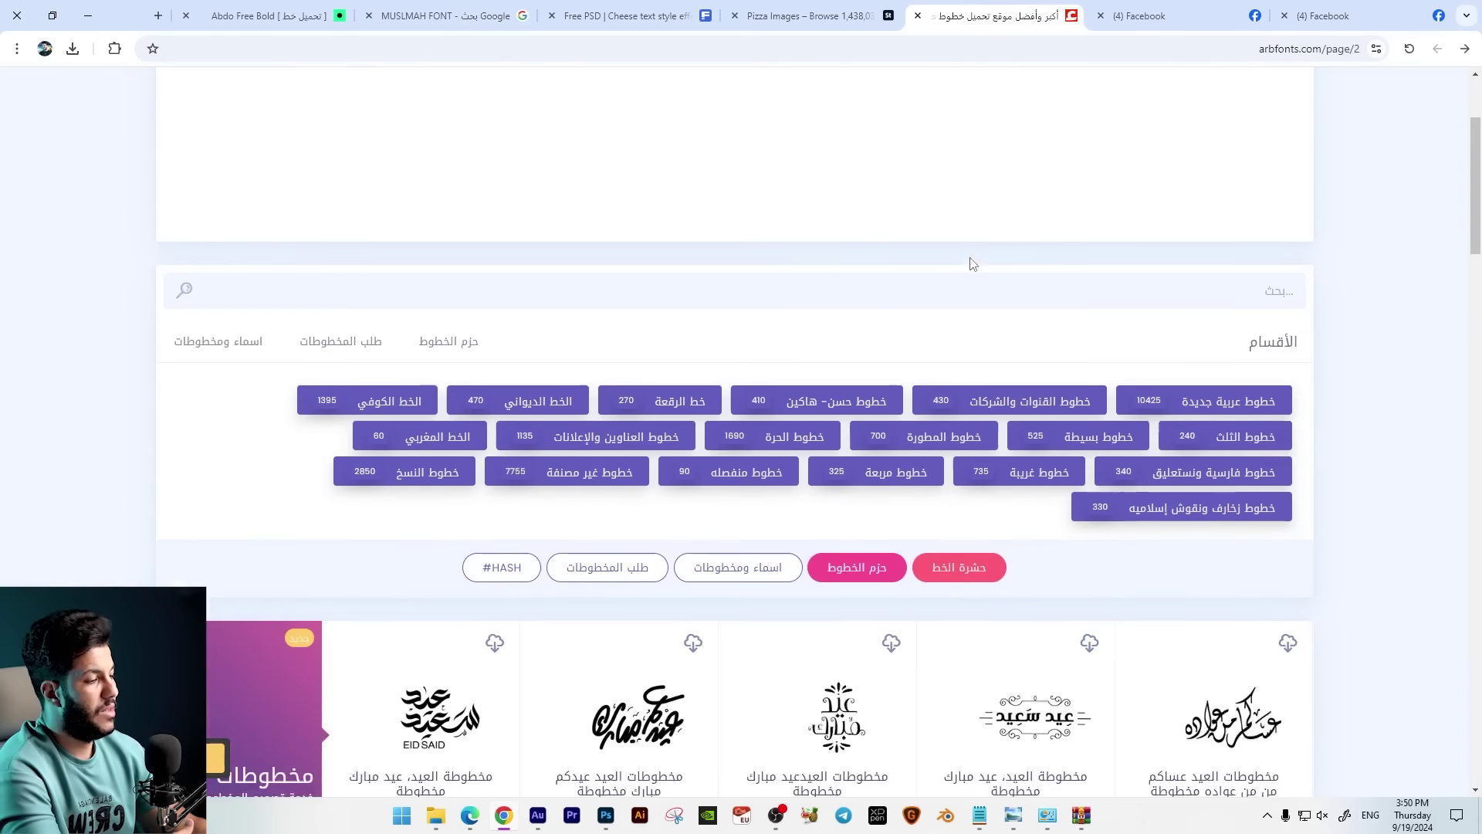
pyautogui.scroll(-3, 982, 223)
pyautogui.scroll(-3, 982, 223)
pyautogui.scroll(-3, 982, 223)
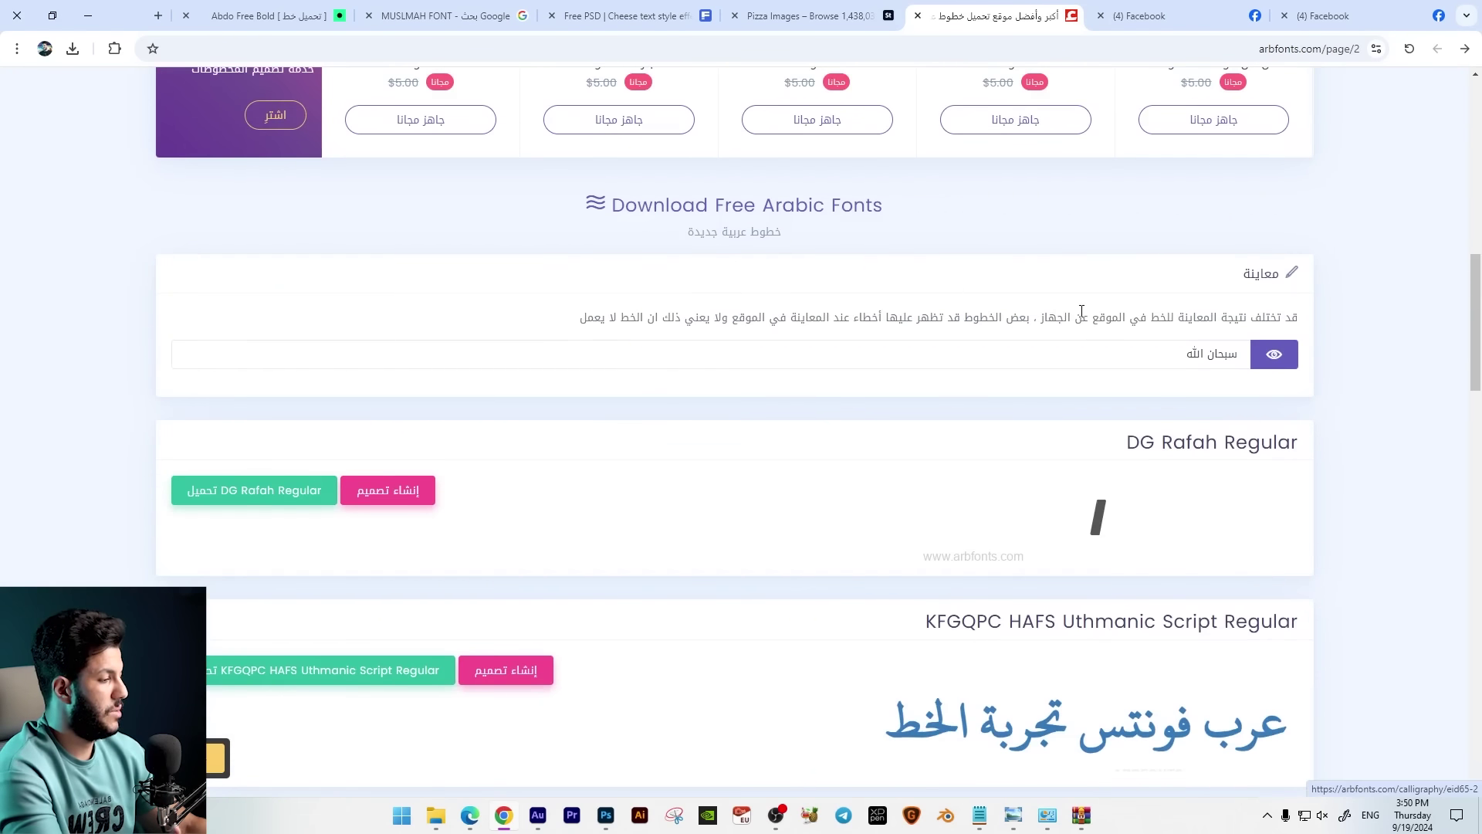
pyautogui.scroll(-4, 1076, 326)
pyautogui.scroll(-2, 1077, 325)
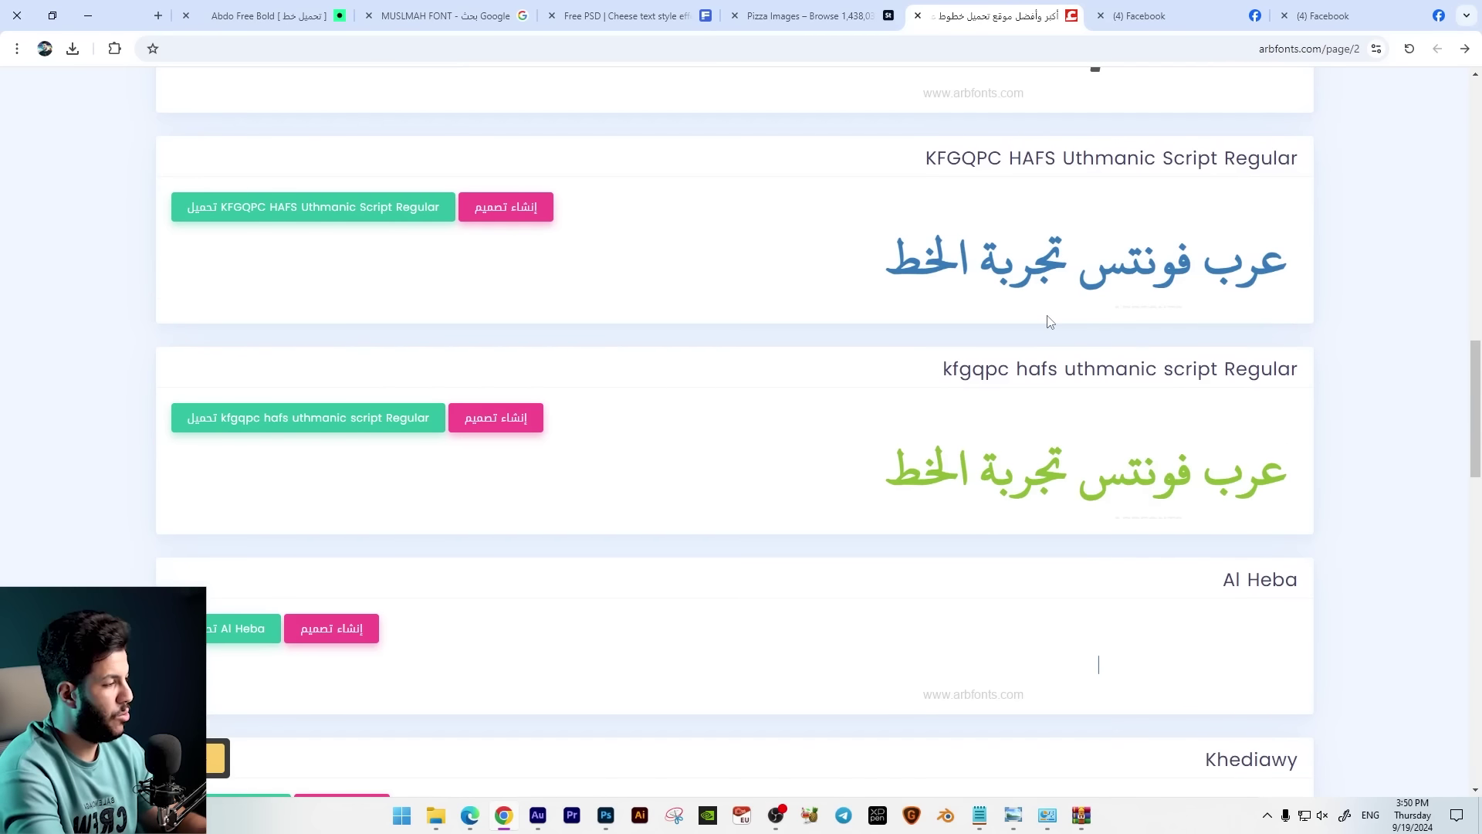